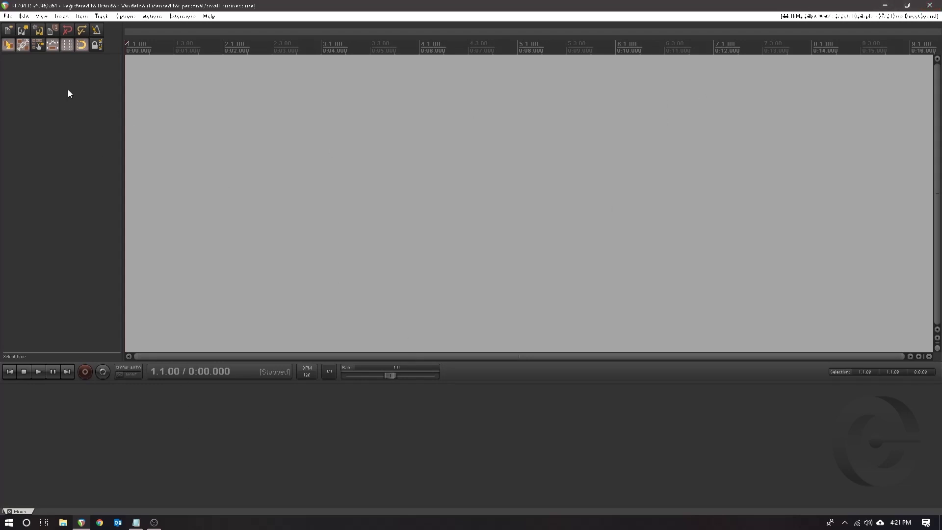
left_click(8, 17)
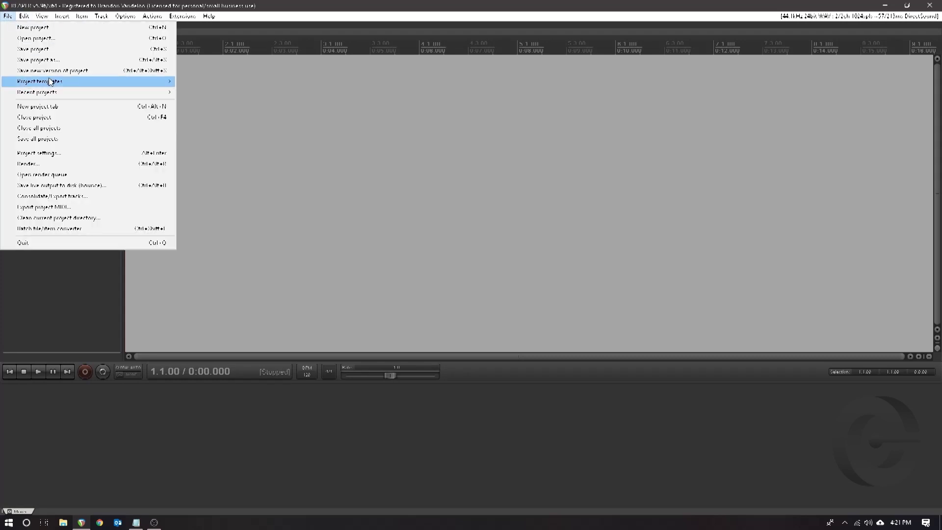
mouse_move(52, 81)
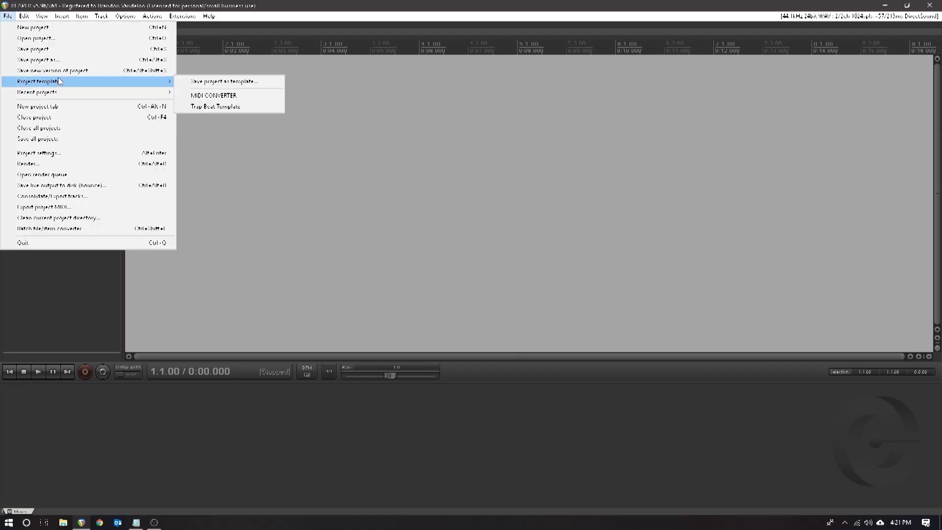
left_click(221, 130)
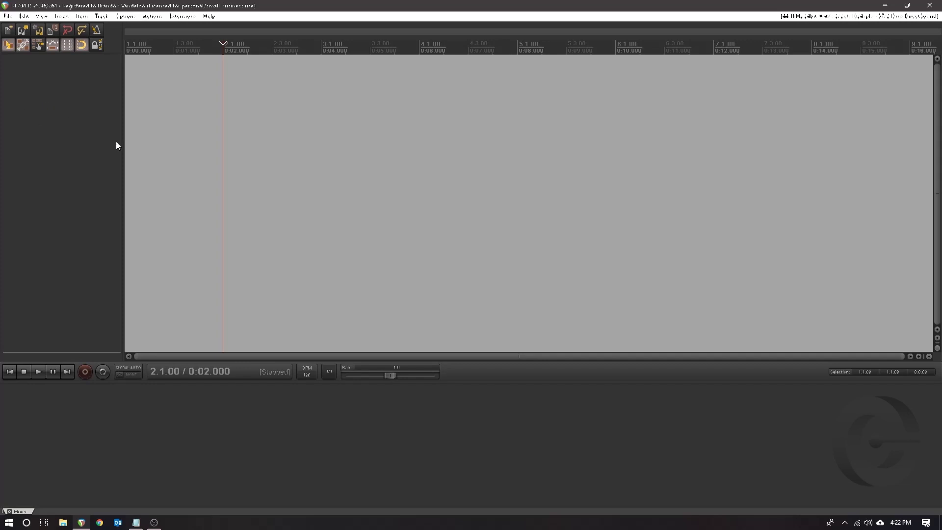
left_click(10, 372)
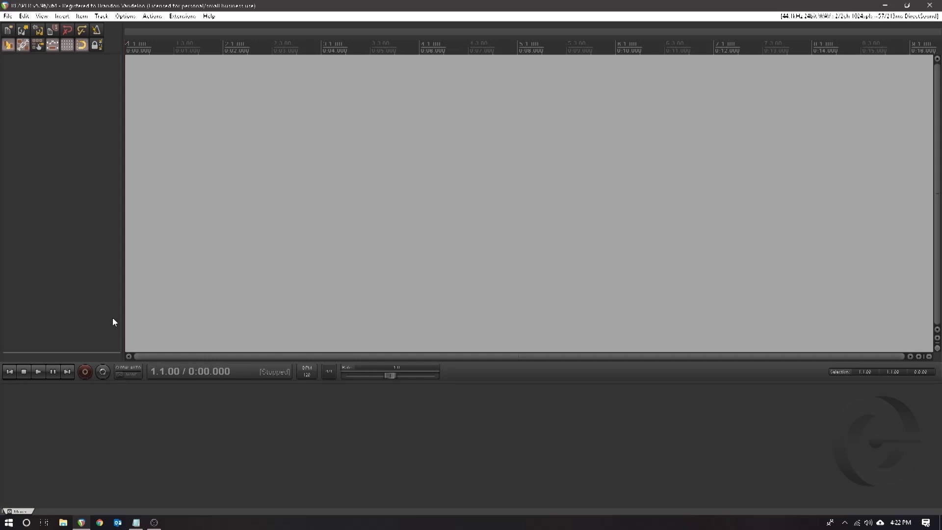
- Add a new track and set its record input to MIDI Channel 1 of the AXIOM 49 Keyboard
double_click(35, 95)
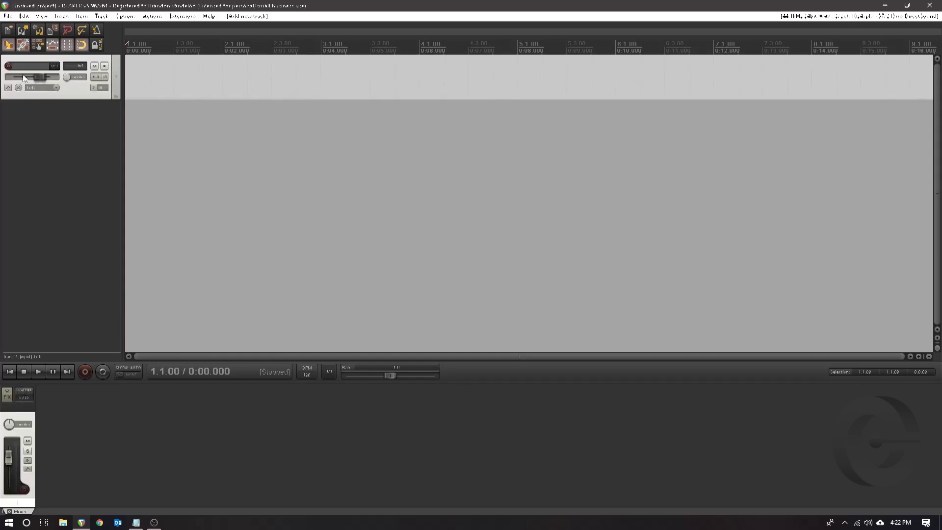
left_click(46, 88)
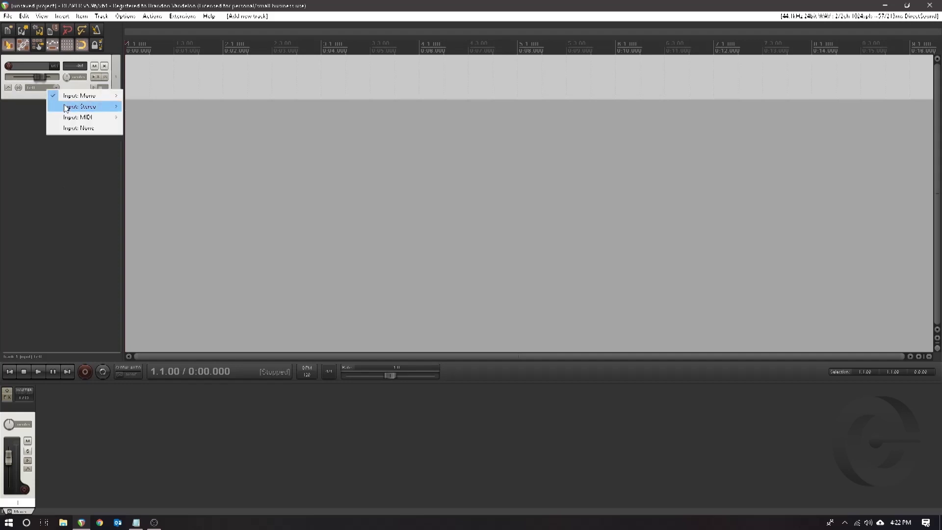
mouse_move(79, 117)
mouse_move(182, 120)
left_click(258, 119)
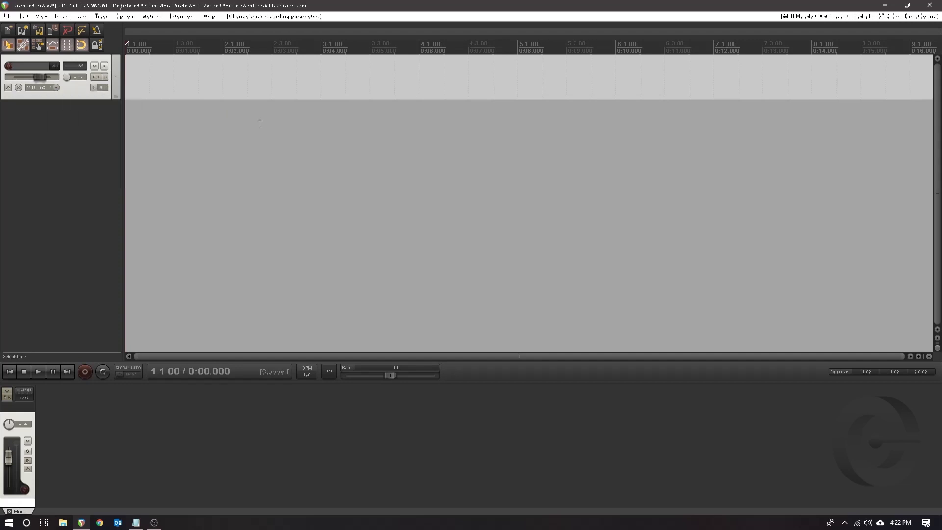
left_click(258, 122)
- Change the track's MIDI input to all channels of the AXIOM 49 Keyboard and arm the track for recording
left_click(41, 87)
mouse_move(73, 116)
mouse_move(167, 118)
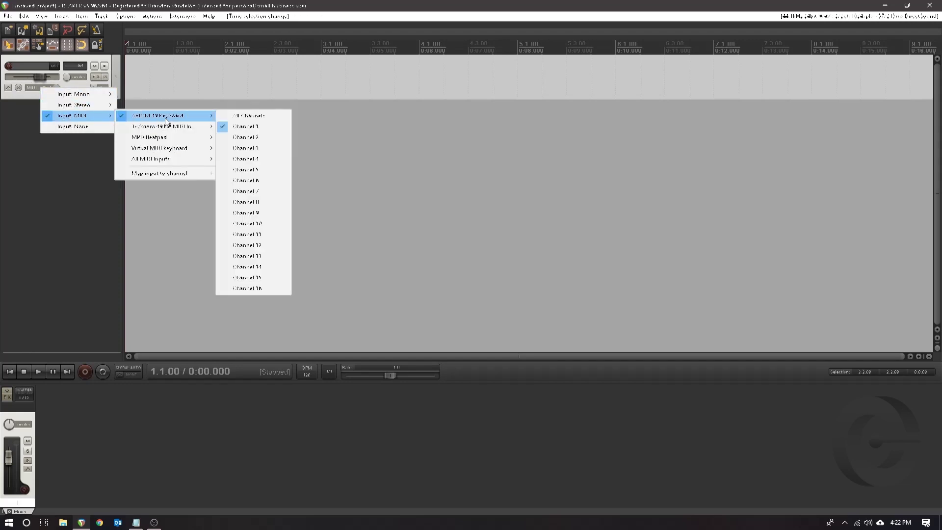
left_click(242, 117)
left_click(8, 66)
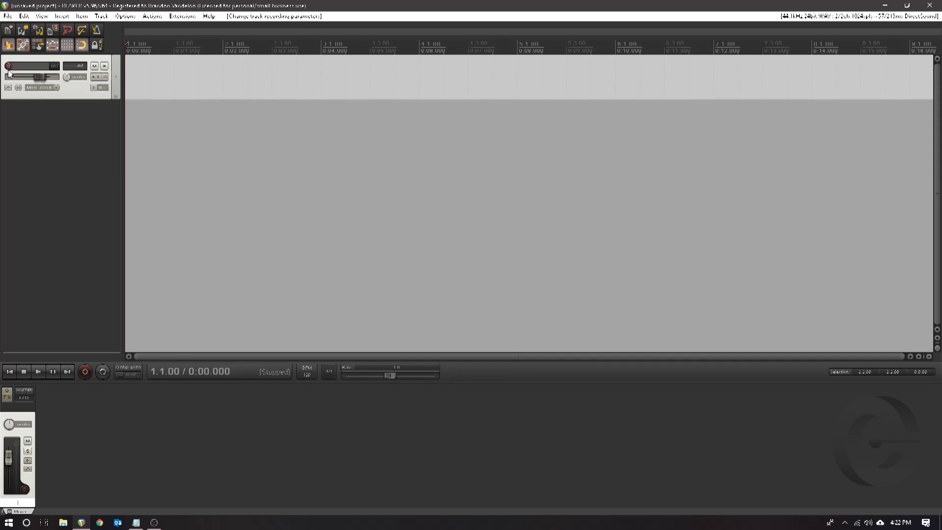
right_click(8, 66)
left_click(172, 137)
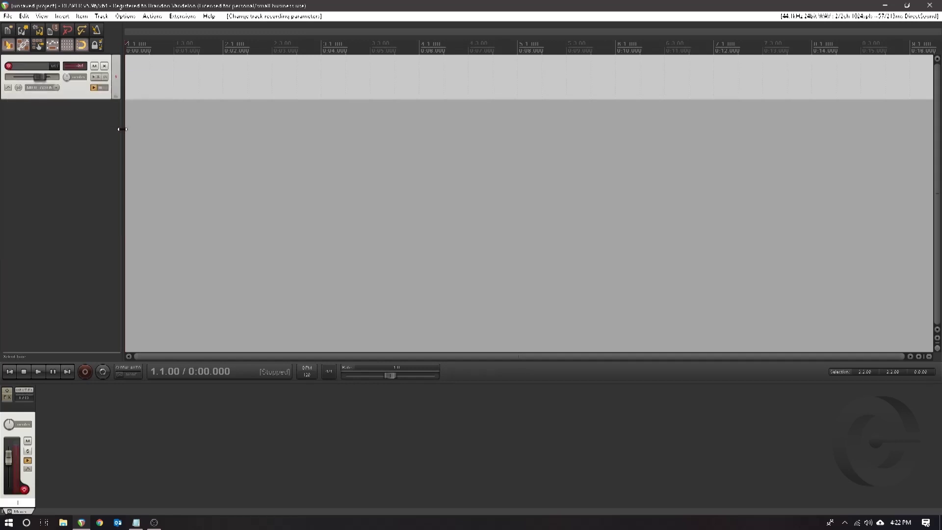
- Add the Keyzone Classic piano instrument to the track and load its Rhodes Piano program
left_click(96, 77)
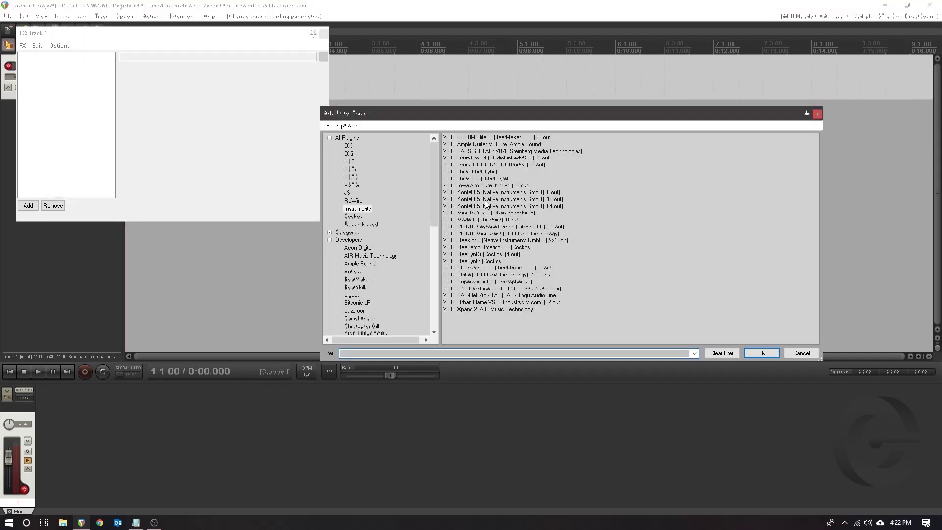
left_click(488, 226)
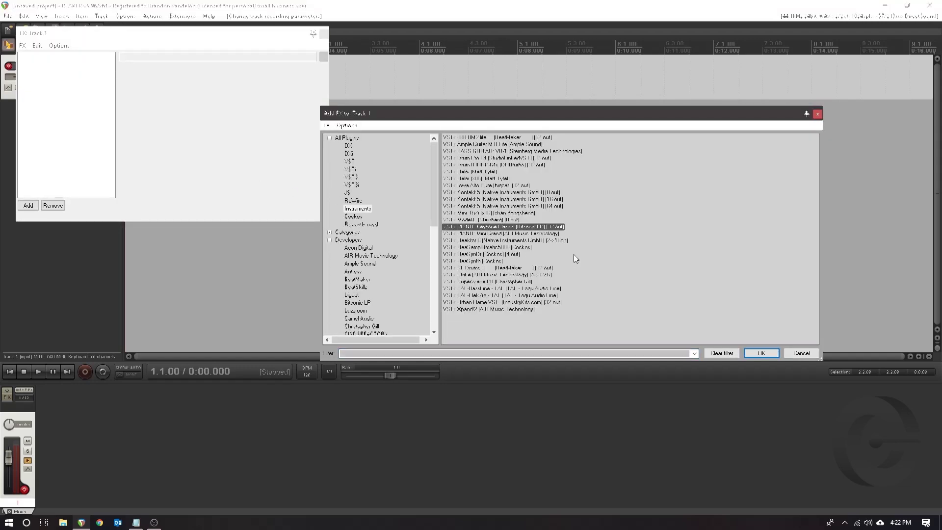
left_click(760, 353)
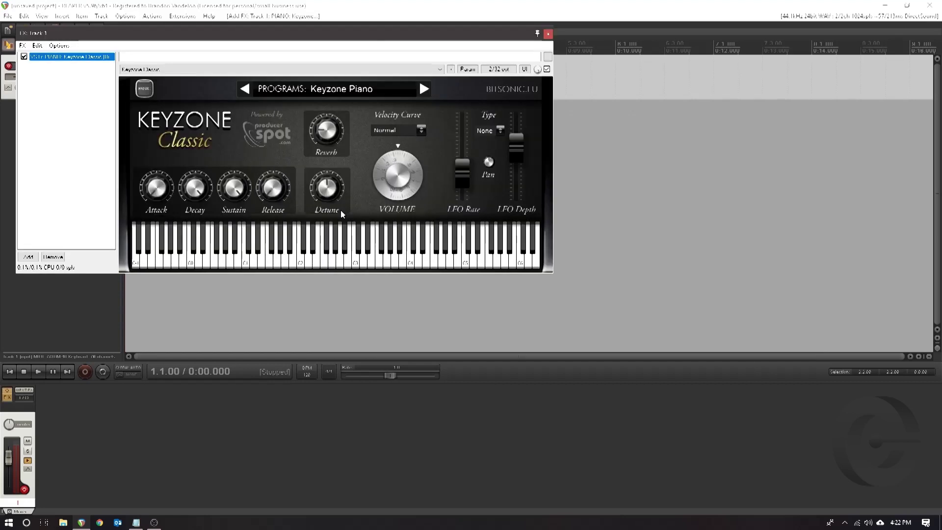
left_click(377, 89)
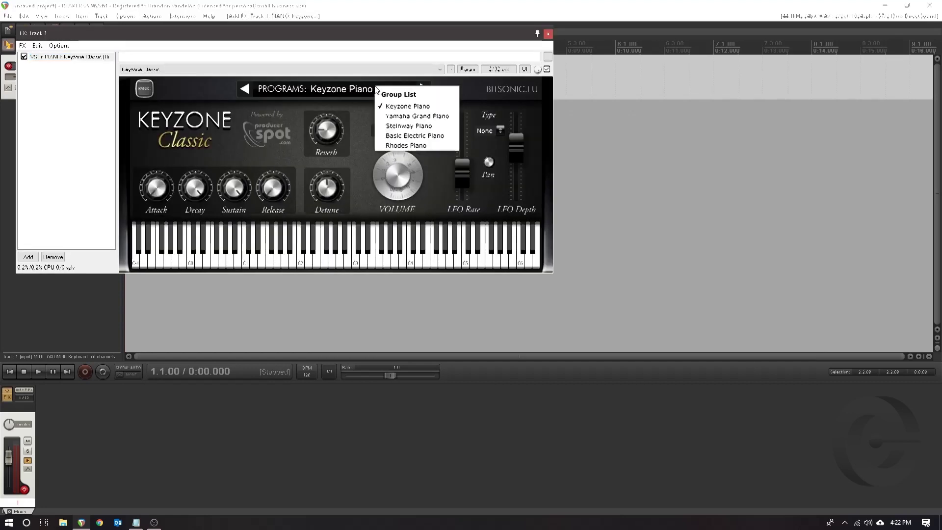
left_click(405, 145)
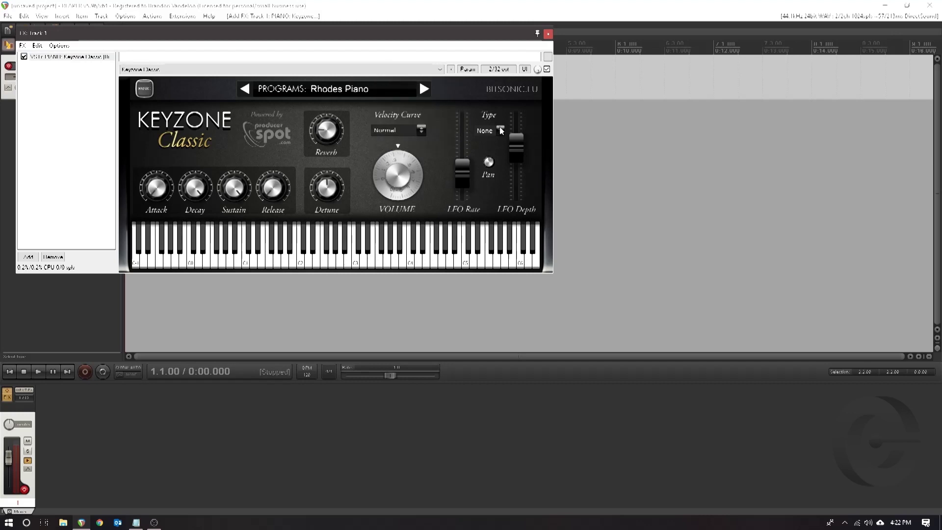
left_click(548, 33)
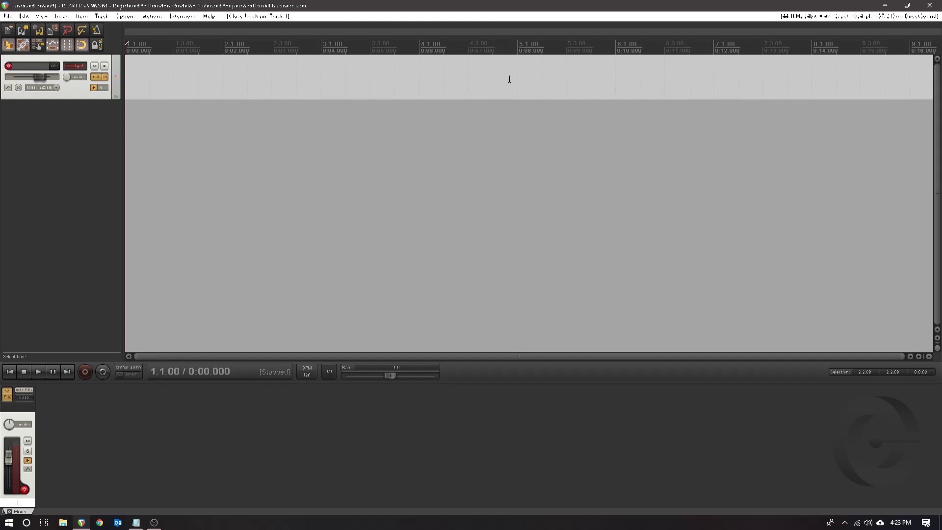
- Insert a new MIDI item spanning the start of bar 1 to bar 5 and open it for editing
left_click_drag(518, 67, 127, 104)
left_click(77, 17)
mouse_move(67, 17)
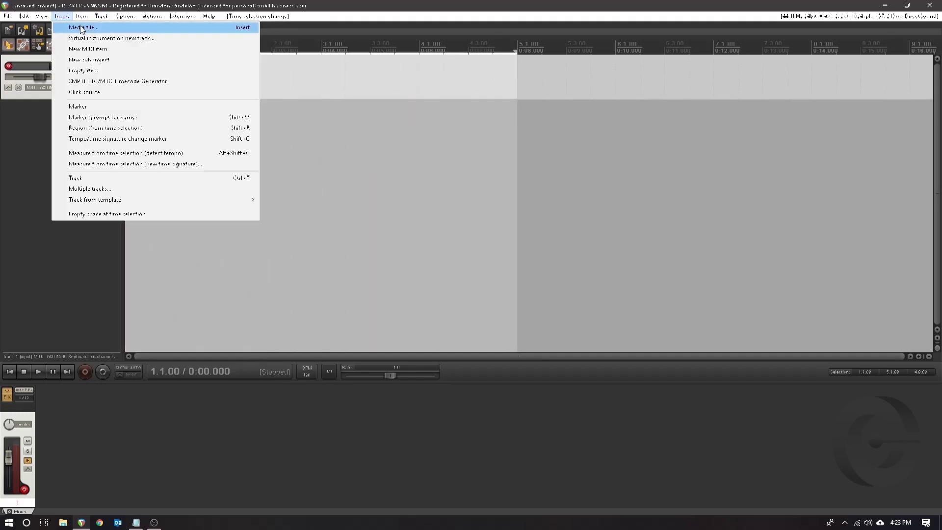
left_click(95, 53)
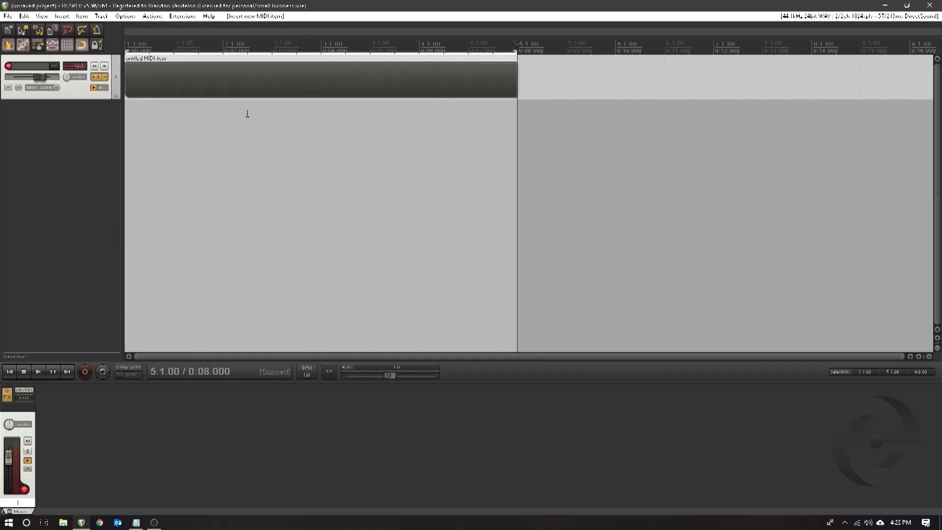
double_click(288, 78)
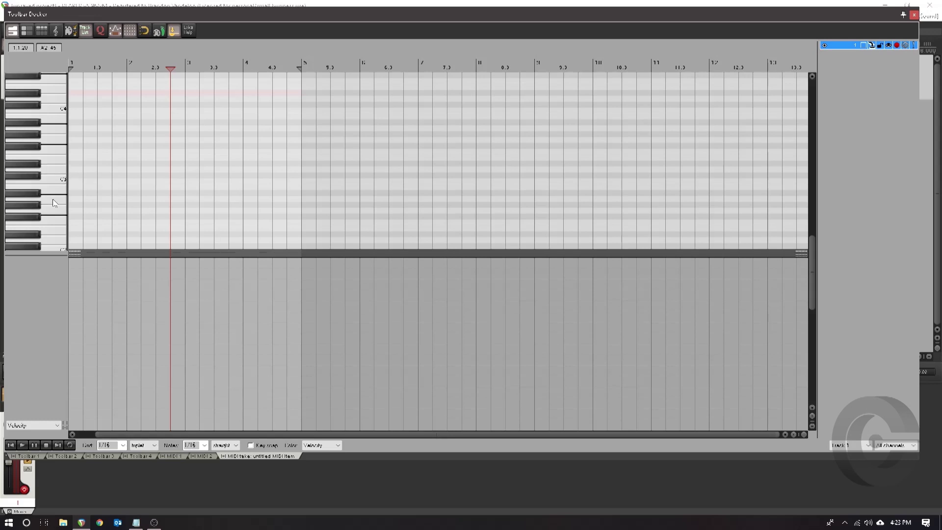
- Draw a C minor chord of C3, D#3 and G3 from bar 1 to about three quarters through bar 2, and play it
left_click_drag(71, 181, 174, 186)
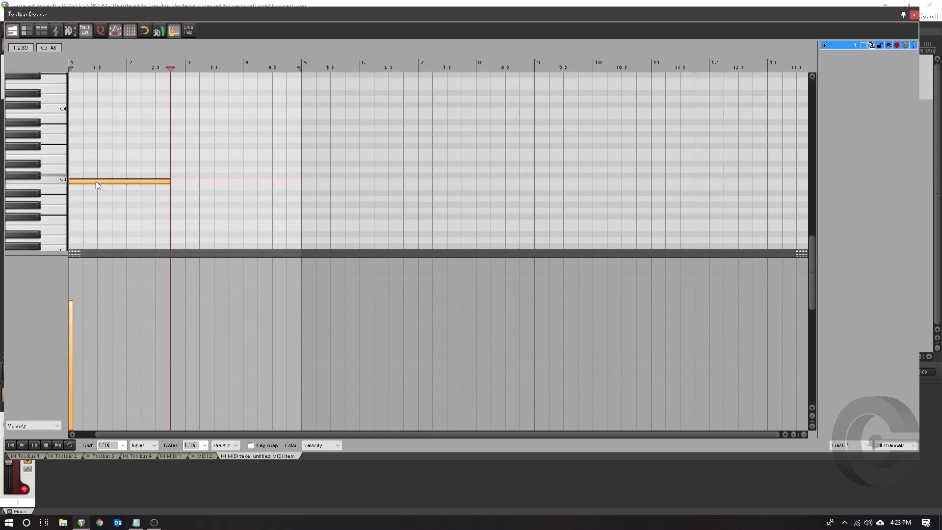
left_click_drag(96, 184, 98, 141)
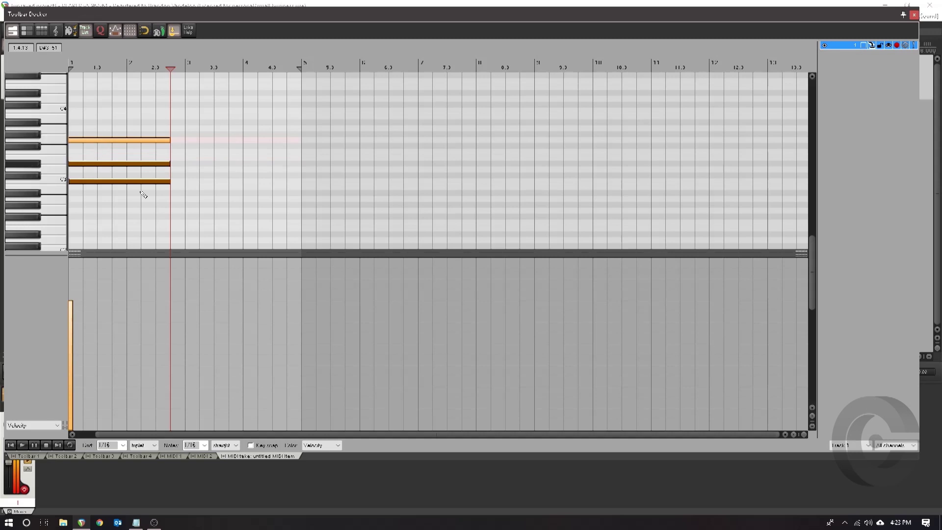
left_click(12, 445)
key("space")
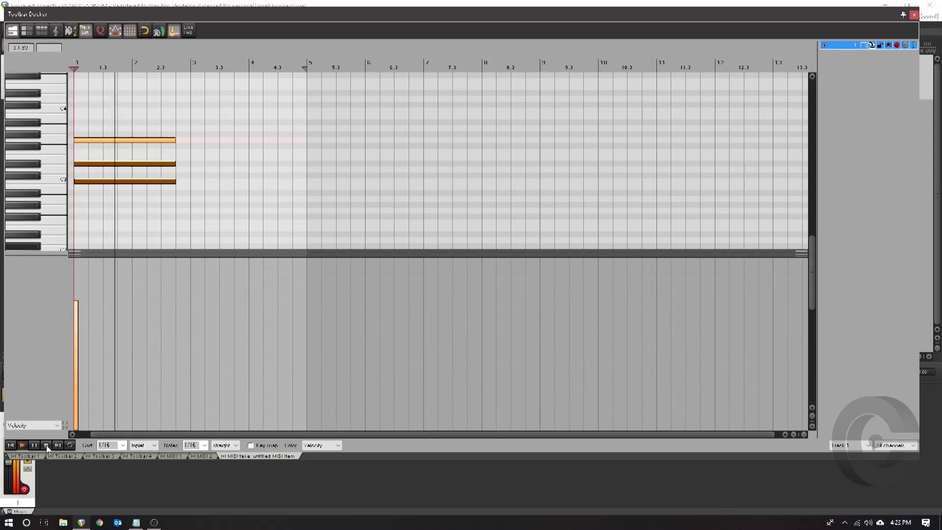
left_click(46, 445)
- Raise the chord's middle note one semitone to E3 and play the resulting major chord
left_click(102, 164)
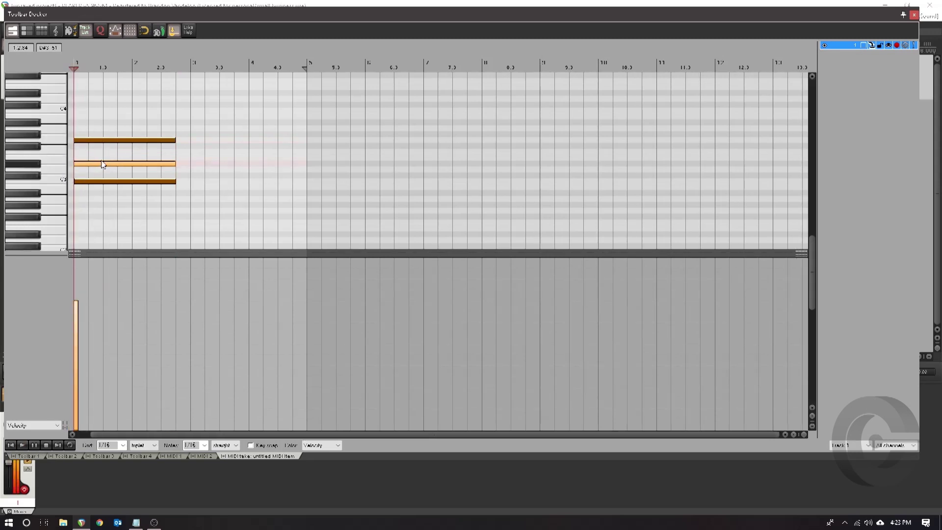
left_click_drag(102, 164, 102, 158)
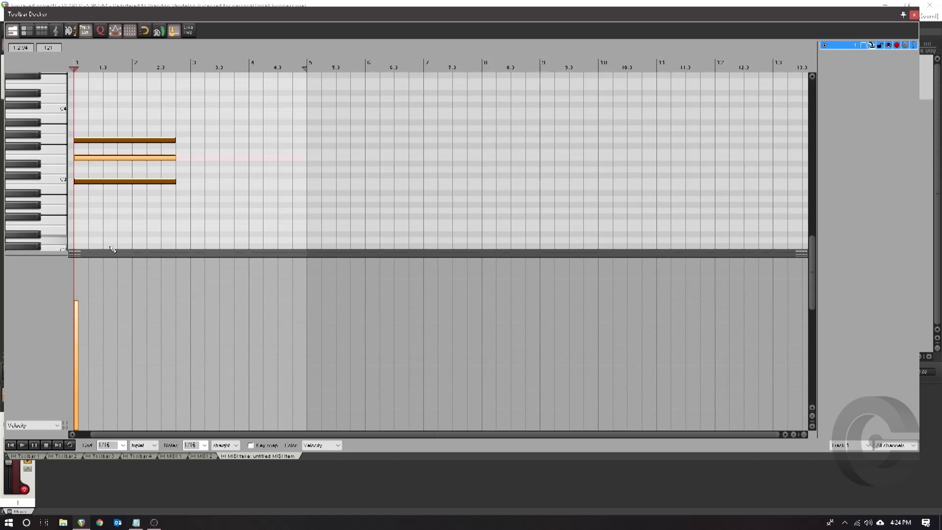
left_click(23, 445)
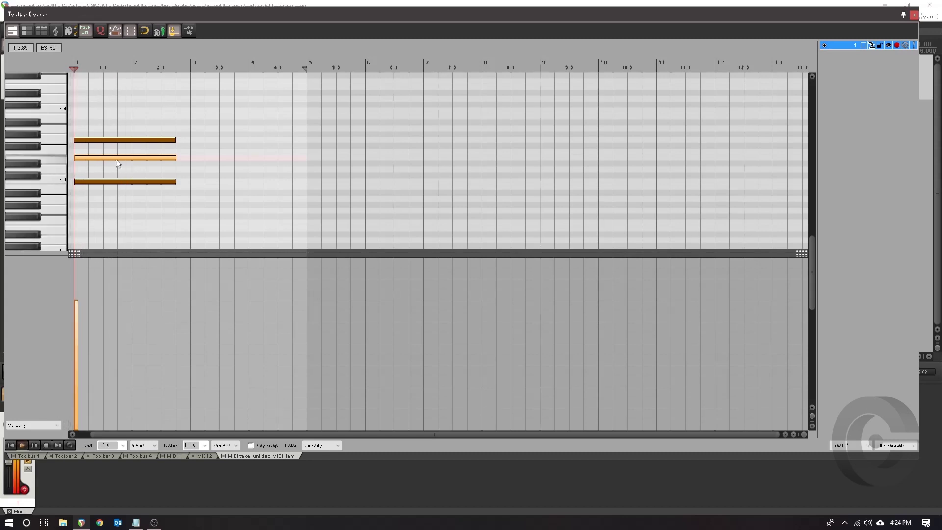
- Lower the chord's middle note back to D#3 and play the minor chord from the start
left_click_drag(117, 159, 117, 165)
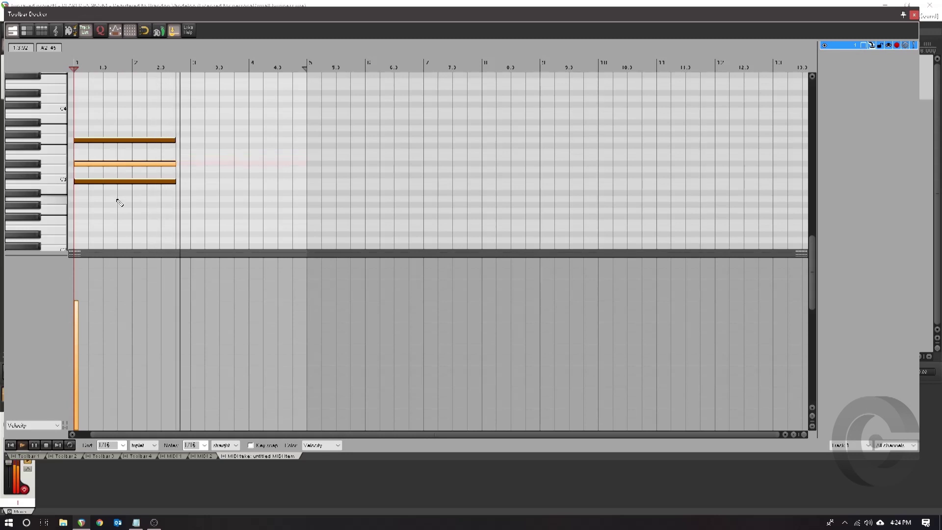
left_click(11, 445)
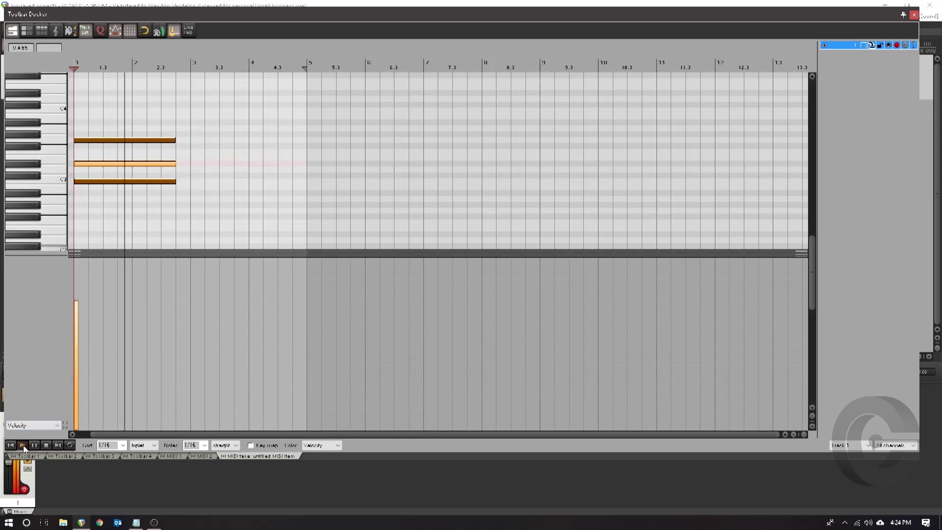
left_click(23, 445)
left_click(46, 445)
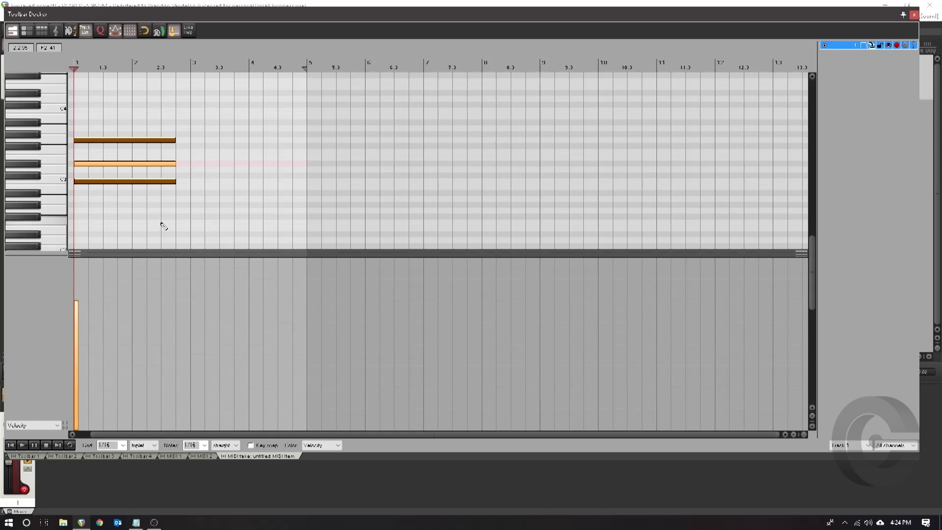
- Shorten all three chord notes to end at the start of bar 2
left_click_drag(174, 140, 127, 155)
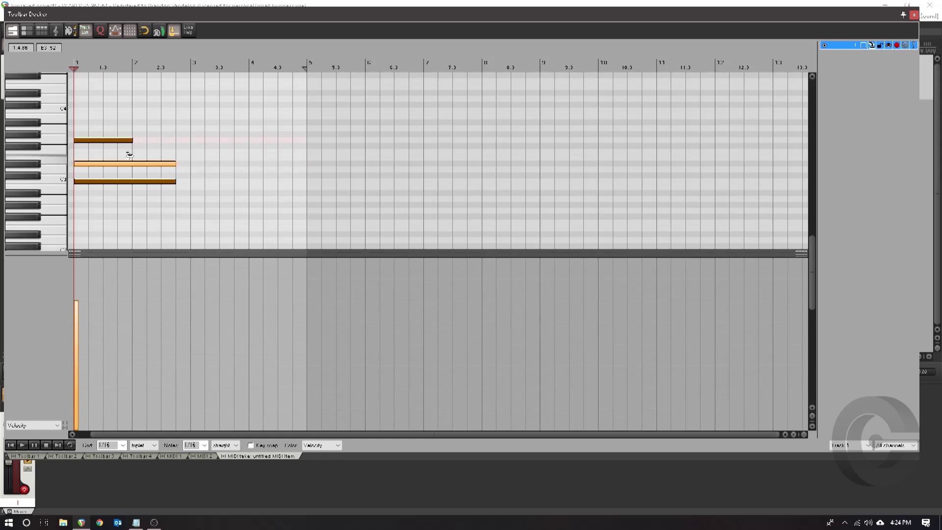
left_click_drag(187, 140, 164, 215)
left_click_drag(180, 163, 131, 178)
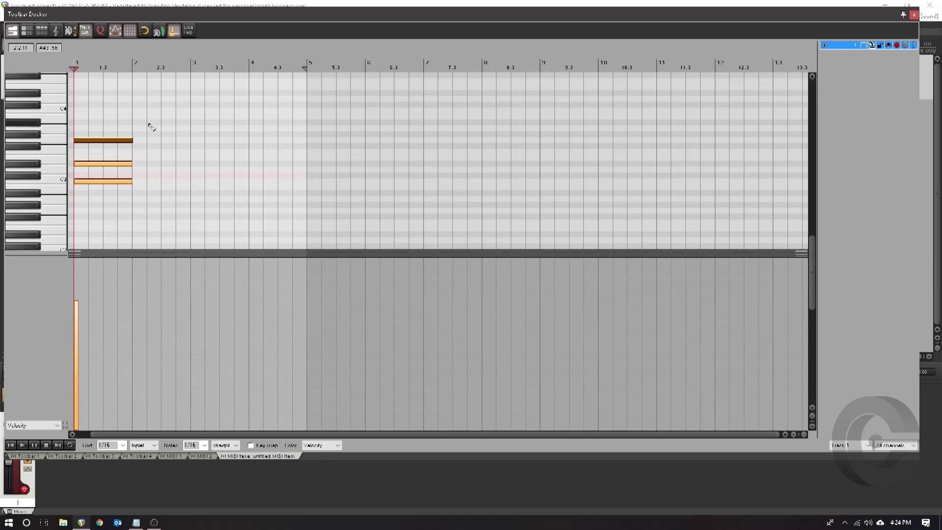
- Select the whole C minor chord and duplicate it into bars 2, 3 and 4
left_click_drag(148, 123, 72, 260)
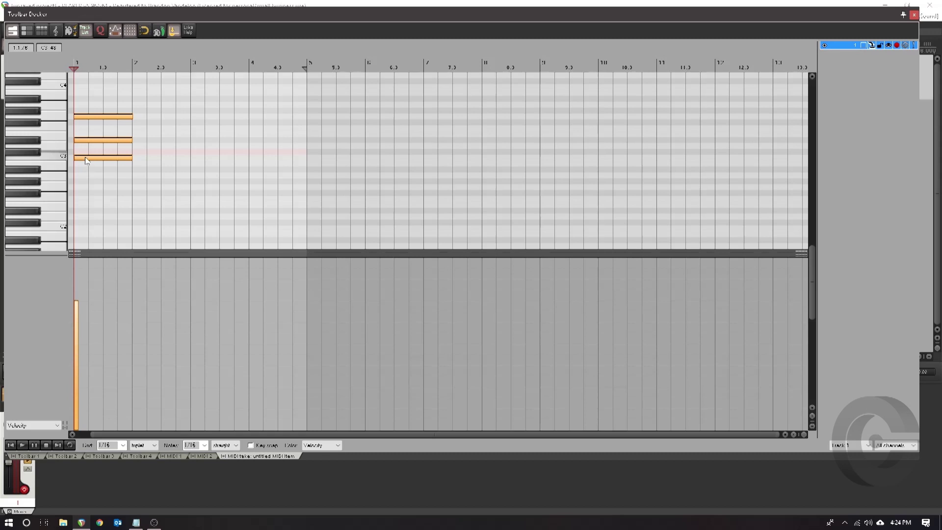
left_click_drag(86, 160, 147, 165)
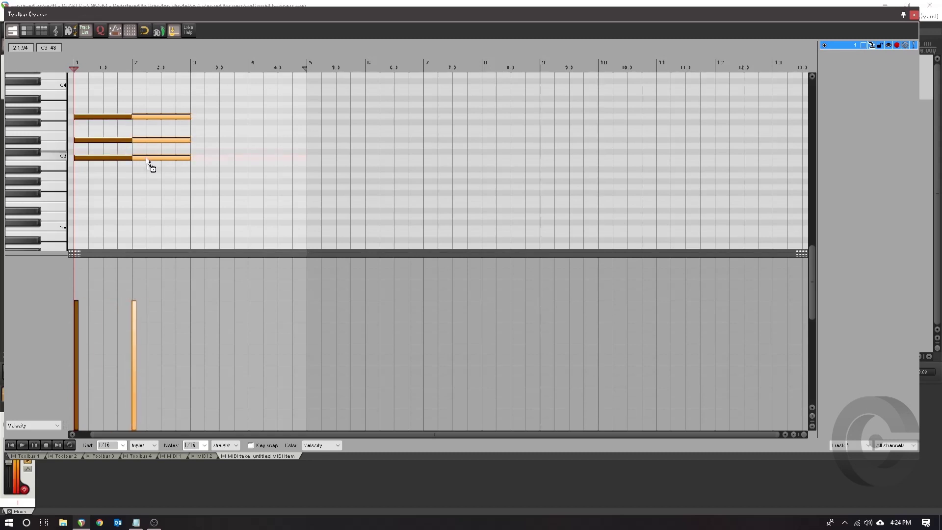
key("ctrl+d")
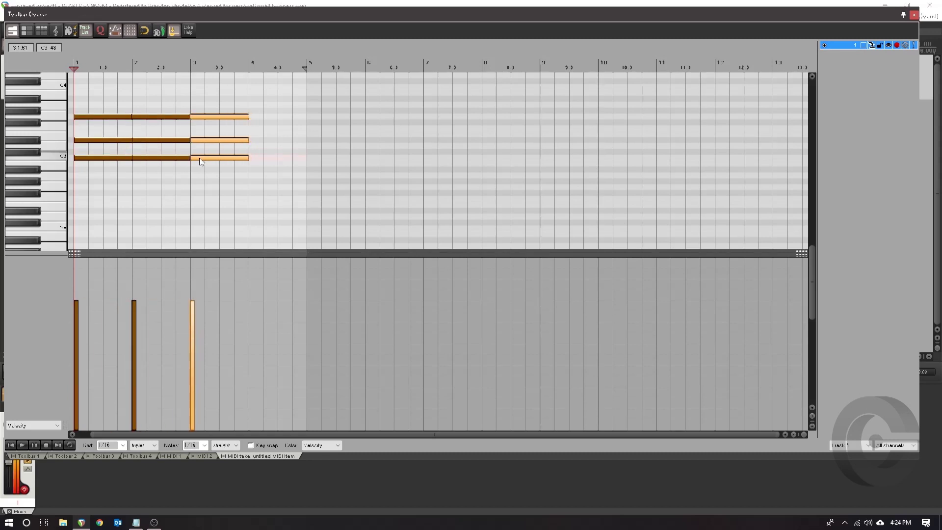
key("ctrl+d")
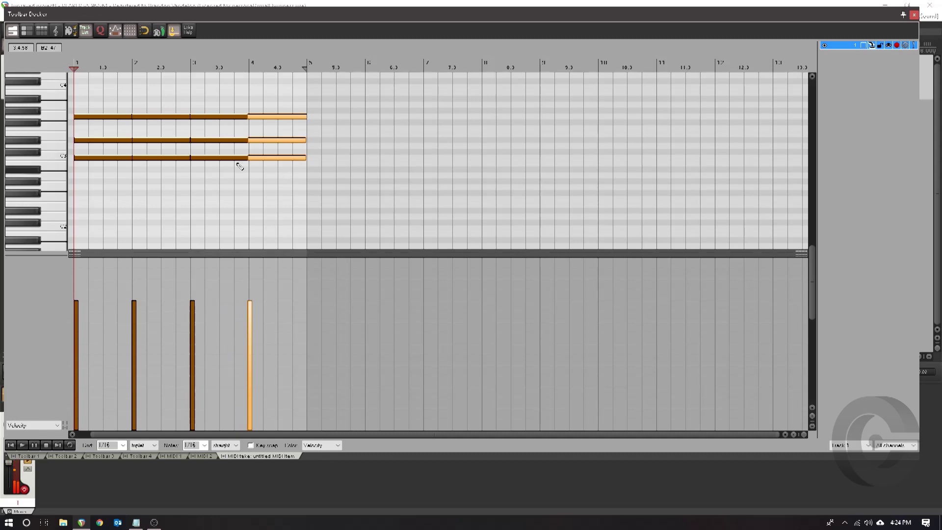
- Change the bar 2 chord to A2, C3 and E3, and the bar 3 chord to G#2, C3 and D#3
left_click_drag(154, 144, 158, 175)
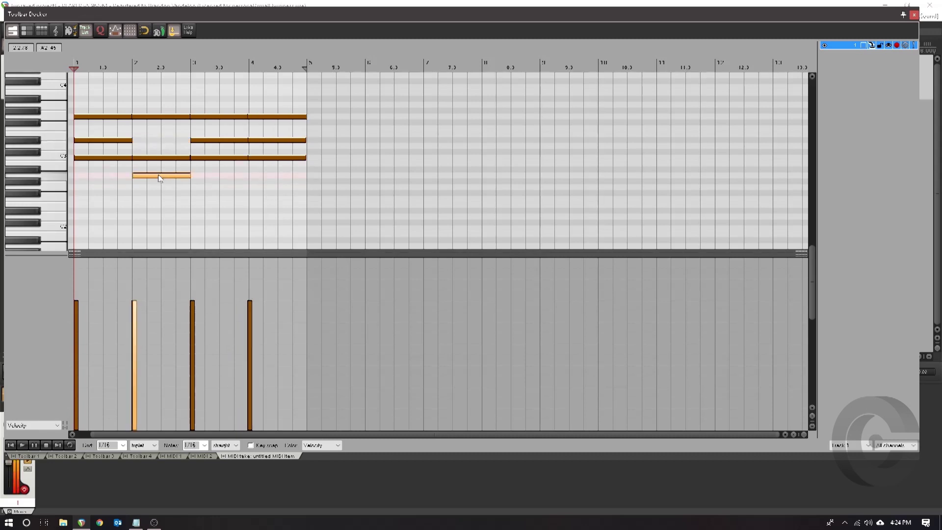
mouse_move(158, 118)
left_mouse_down()
mouse_move(160, 142)
mouse_move(160, 134)
left_mouse_up()
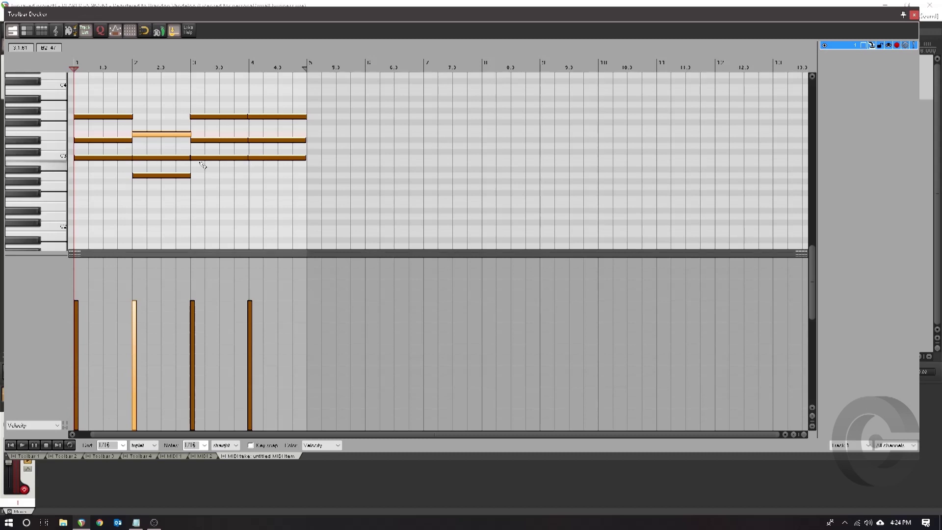
left_click_drag(206, 160, 208, 183)
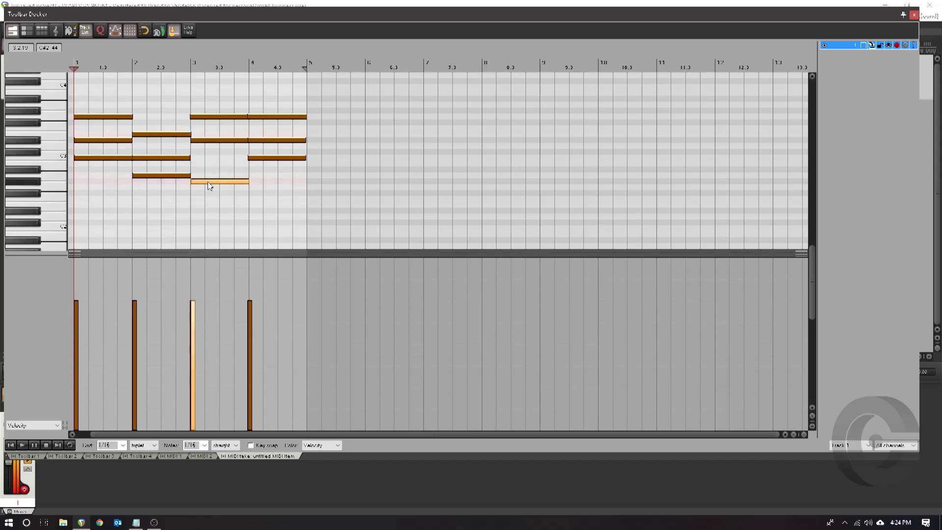
left_click_drag(219, 143, 219, 159)
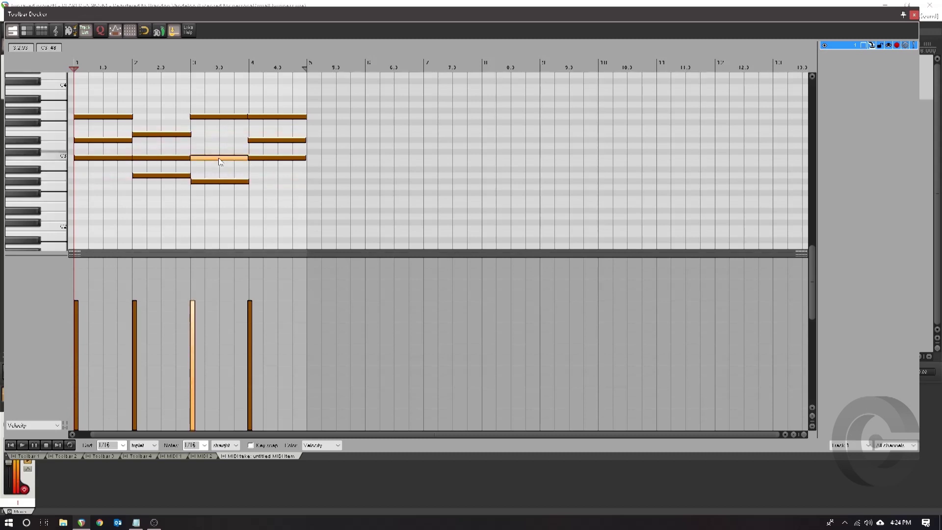
left_click_drag(227, 119, 226, 142)
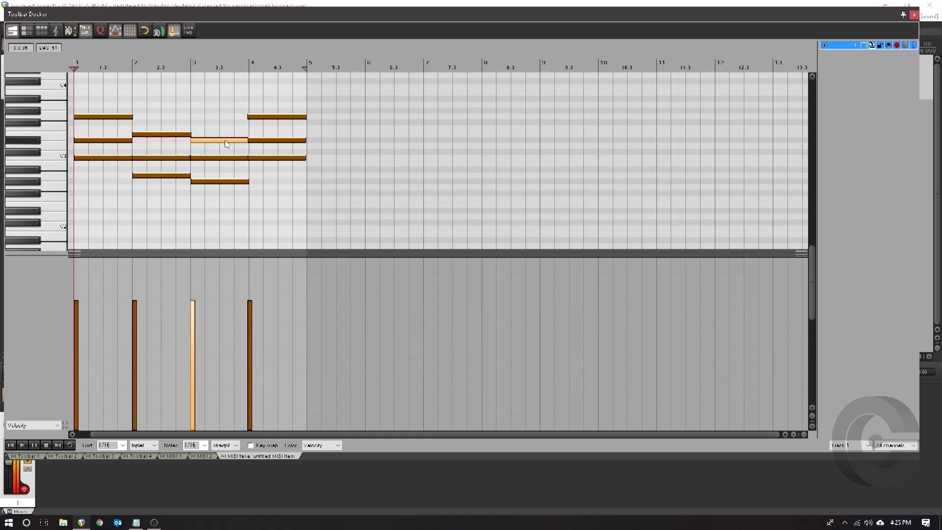
- Change the bar 4 chord to A2, C3 and E3, and play the progression
left_click_drag(279, 142, 281, 175)
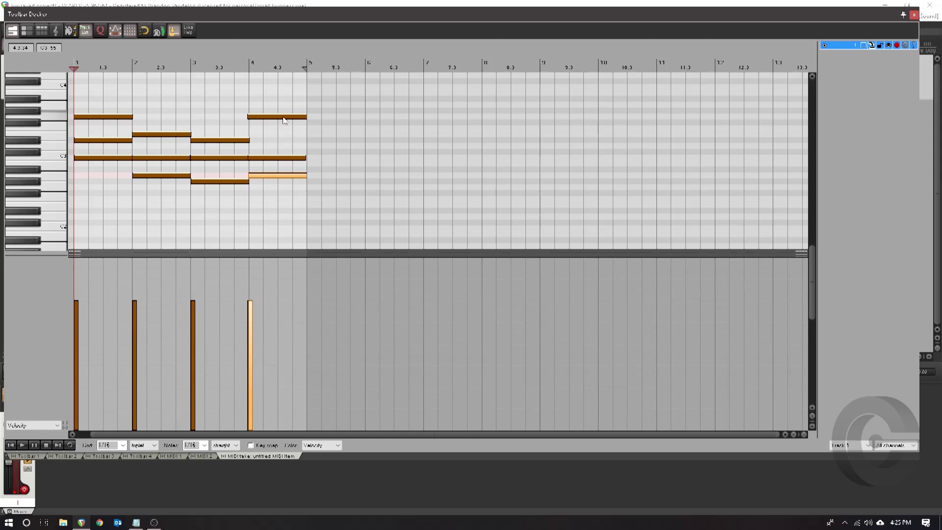
left_click_drag(284, 116, 285, 133)
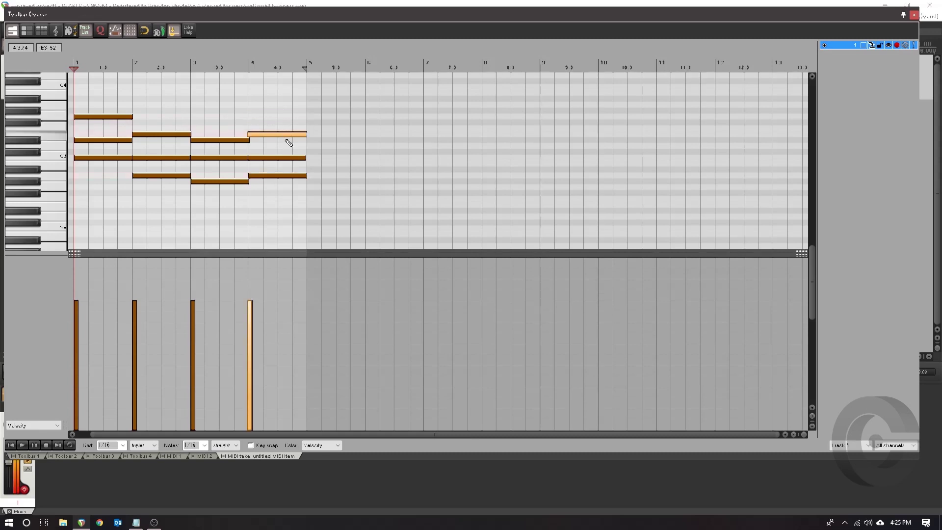
left_click(22, 445)
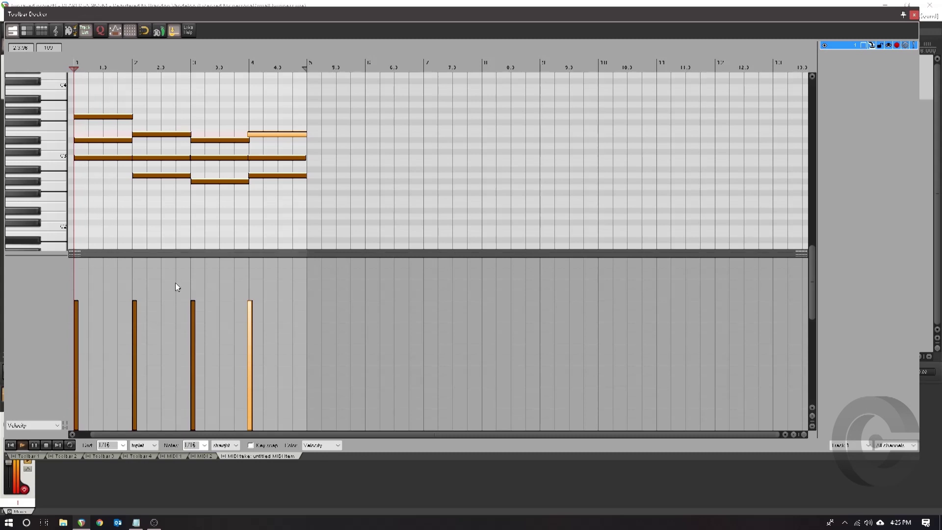
- Lower the velocity of all the progression's notes together while it plays, and stop playback
left_click_drag(274, 282, 75, 333)
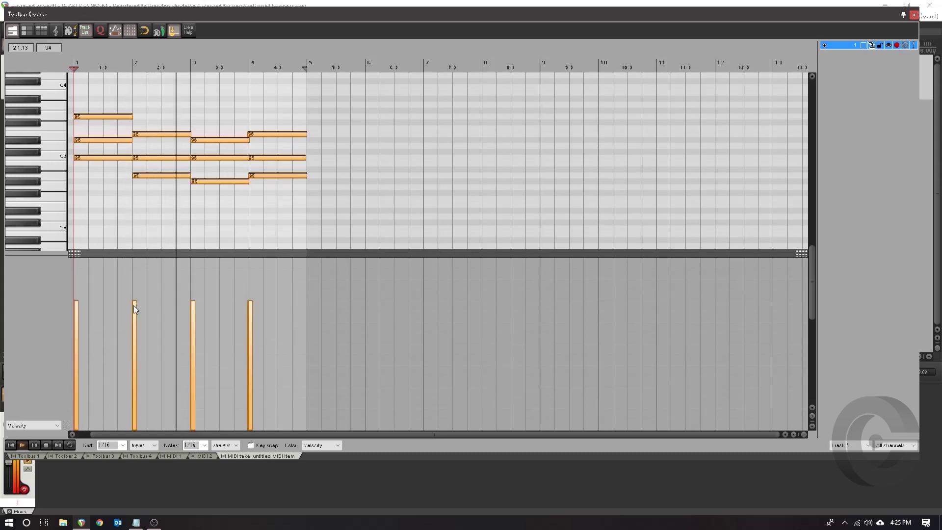
left_click_drag(134, 305, 136, 357)
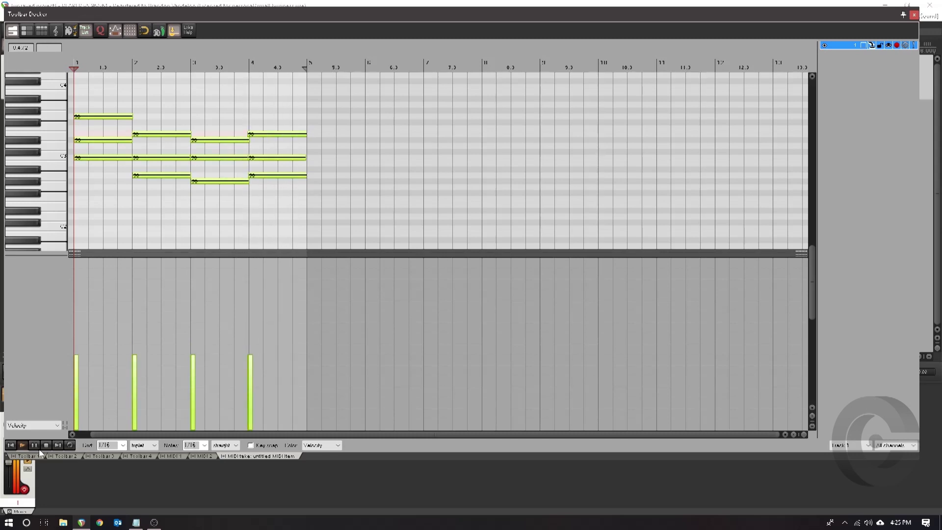
left_click(46, 445)
- Delete every note of the chord progression and close the MIDI editor
left_click_drag(297, 99, 85, 214)
key("Delete")
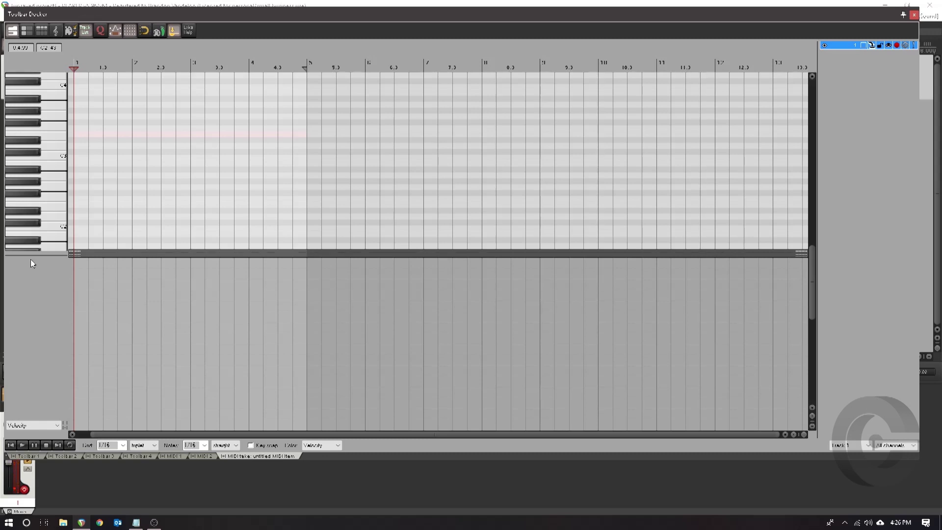
left_click(914, 15)
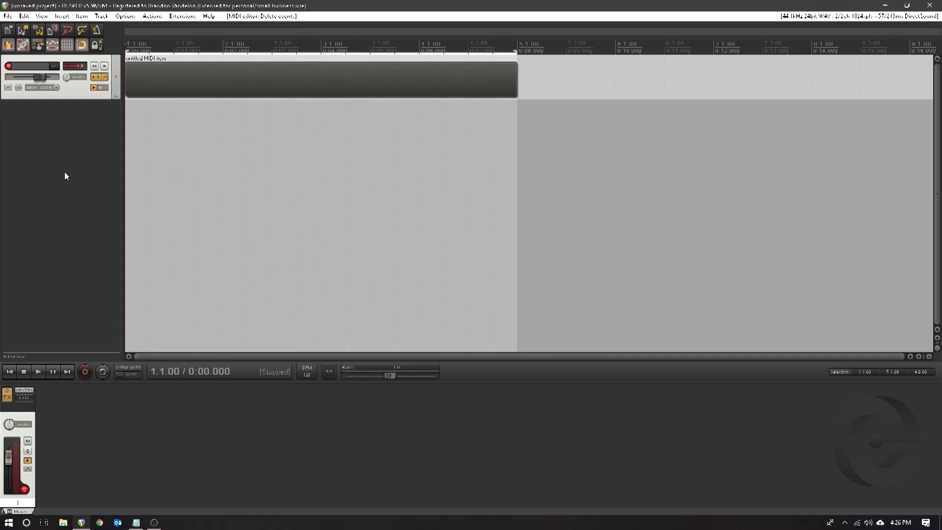
- Remove the piano track with its MIDI item and add a new empty track
right_click(81, 90)
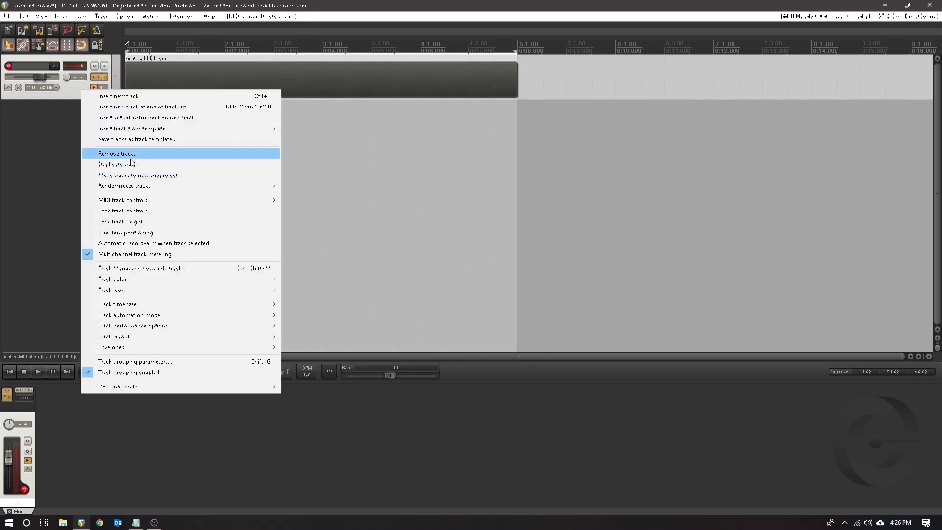
right_click(63, 96)
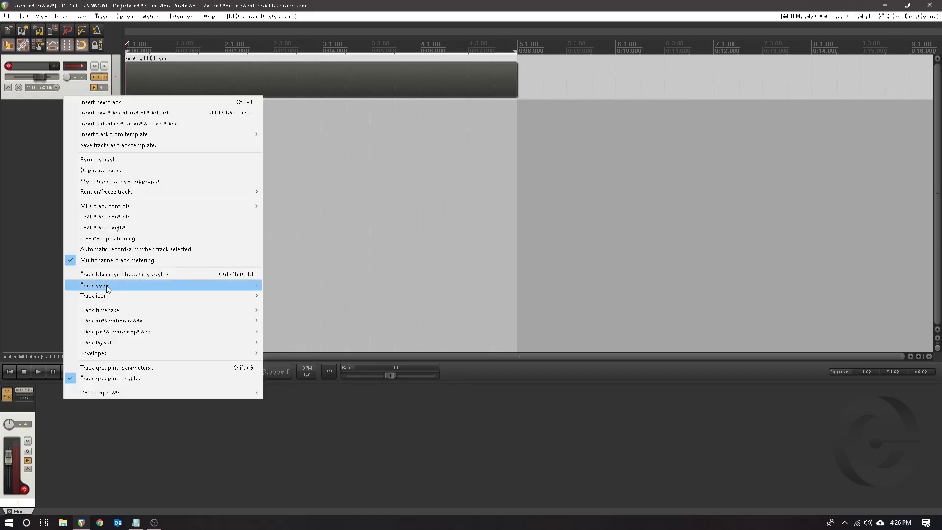
left_click(113, 160)
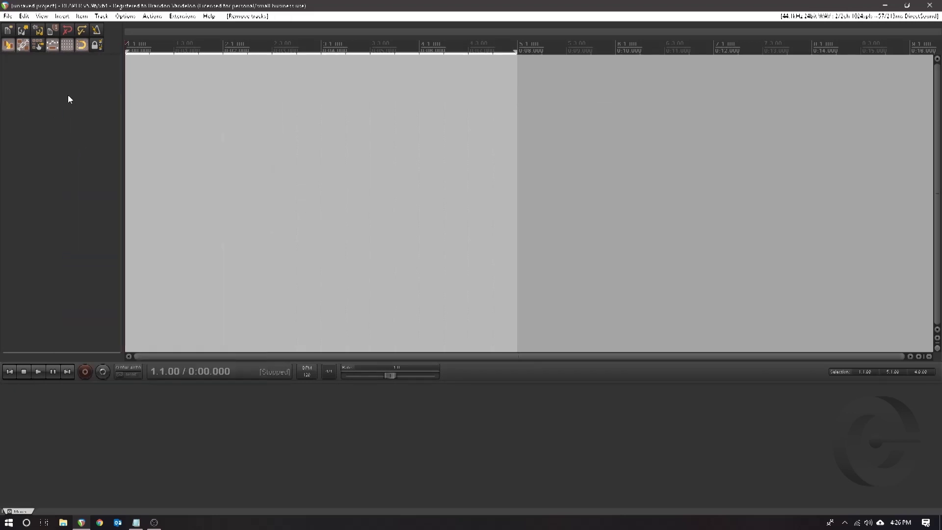
double_click(67, 95)
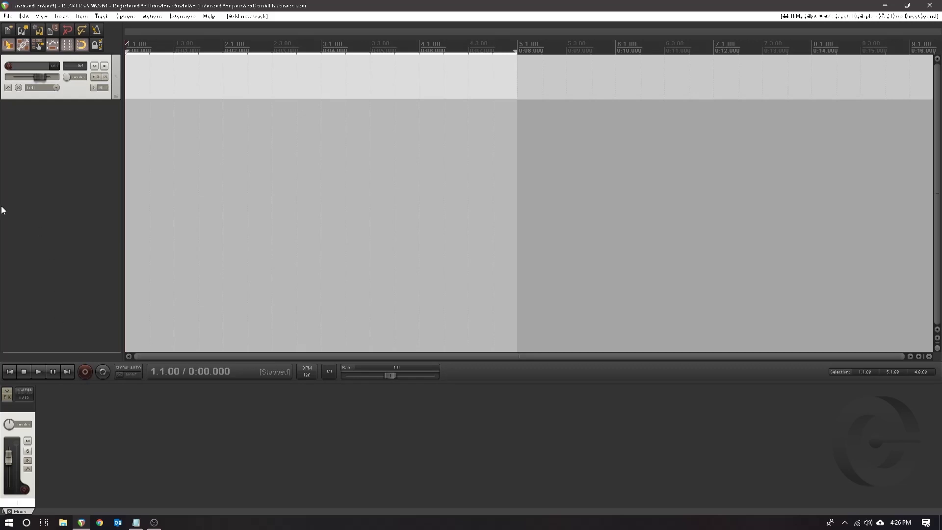
- Open the Media Explorer and browse the E:\Sample Library shortcut to the MELODY LOOPS folder
left_click(82, 17)
mouse_move(47, 17)
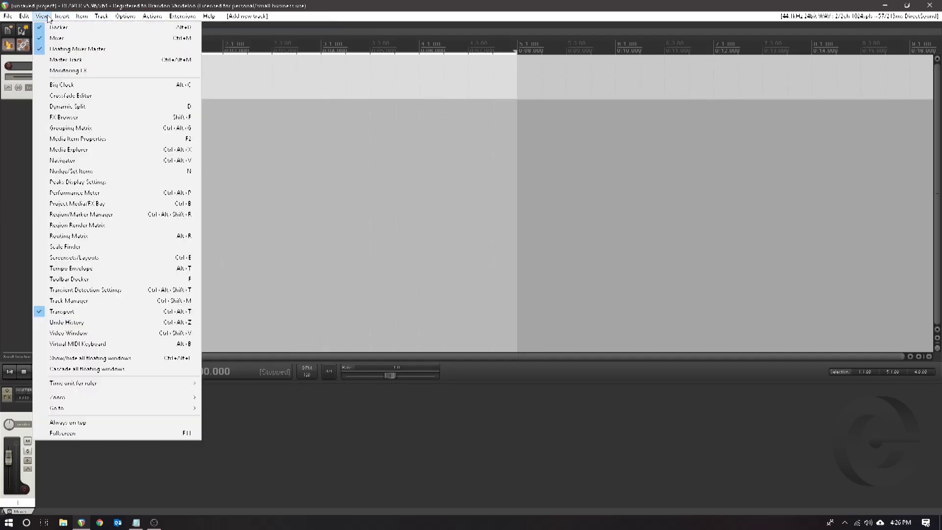
left_click(76, 149)
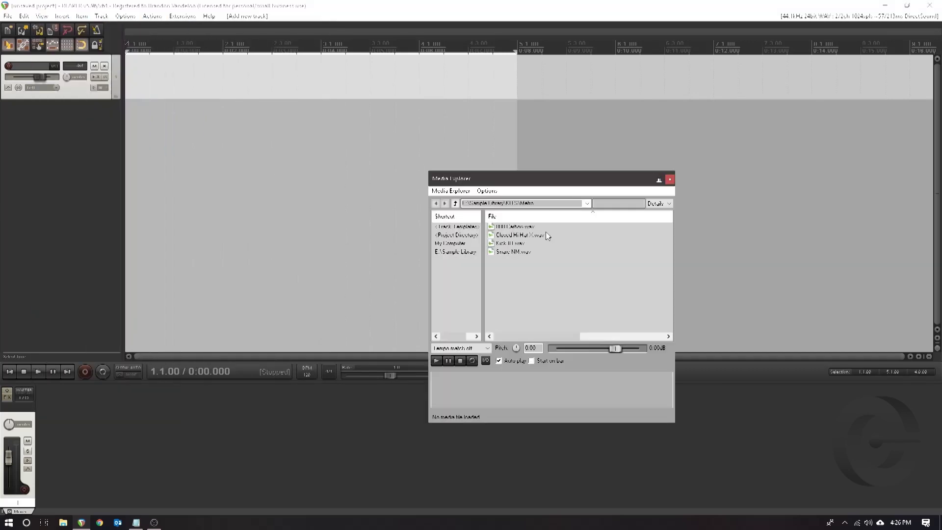
left_click(469, 255)
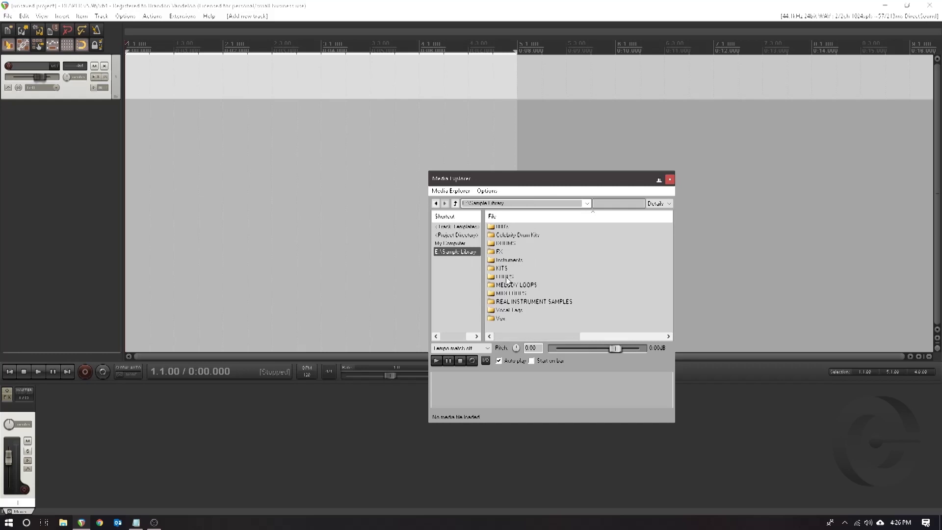
left_click(507, 278)
key("Return")
left_click(456, 203)
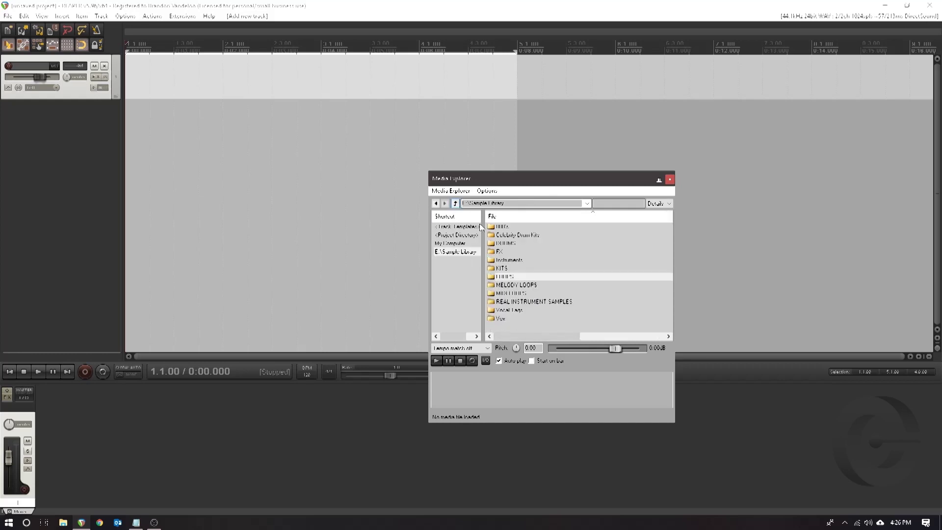
double_click(523, 285)
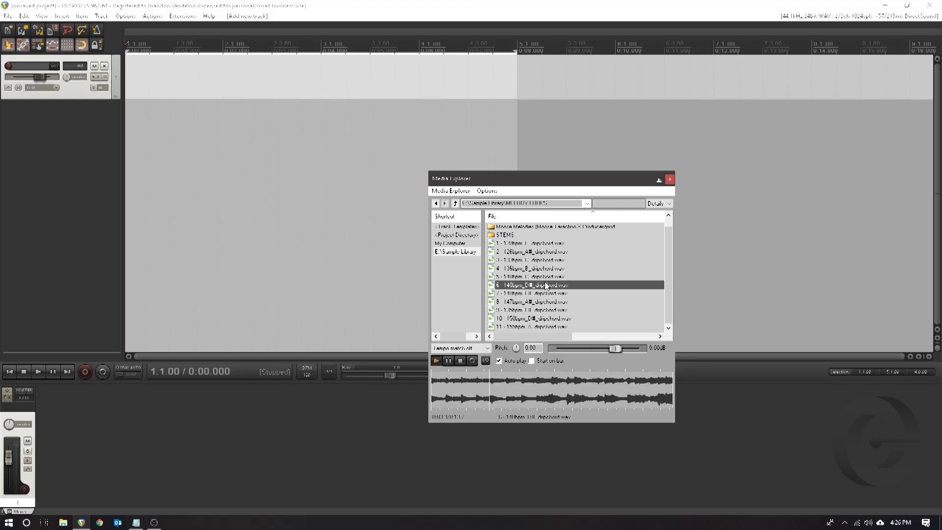
- Preview melody loops 3, 5 and 11 from the folder
left_click(543, 262)
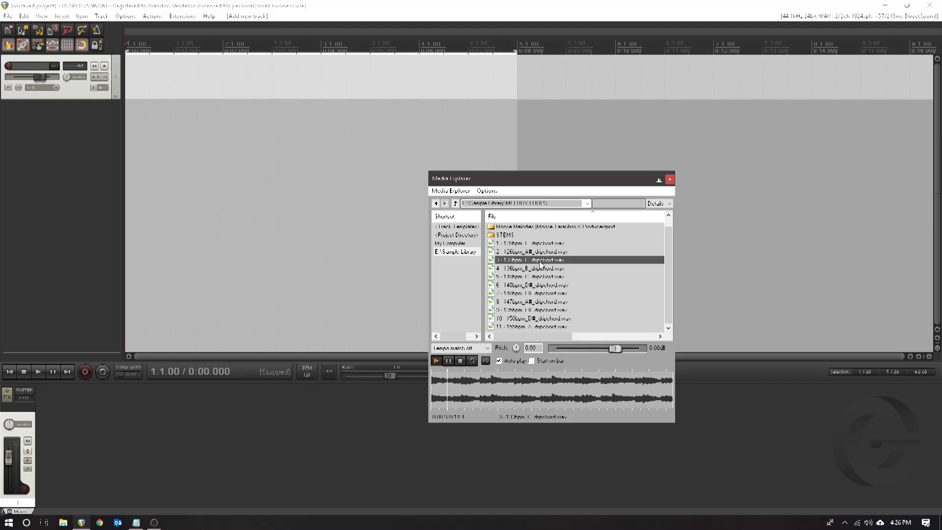
left_click(542, 276)
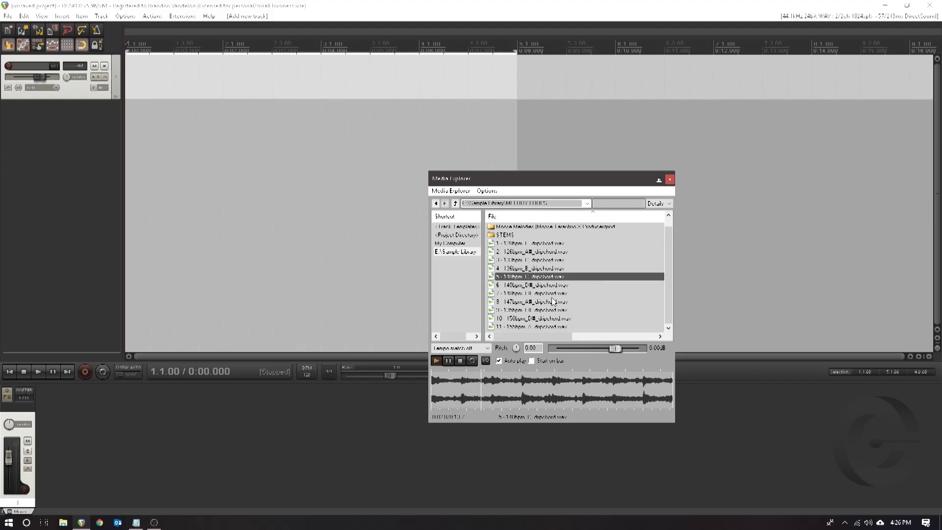
left_click(547, 327)
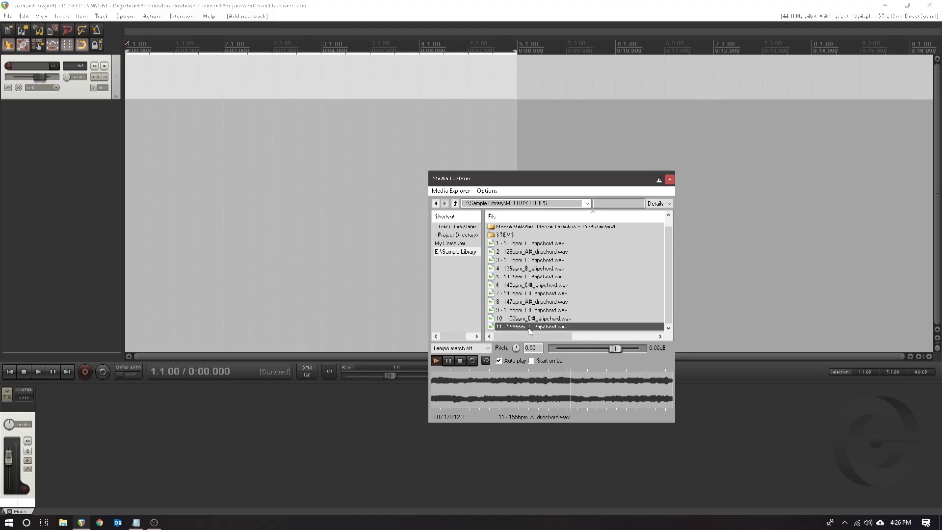
- Insert the "11 - 155bpm_A_dripchord.wav" loop at the start of the track and set the project tempo to 155 BPM
left_click_drag(545, 330, 127, 84)
left_click(308, 375)
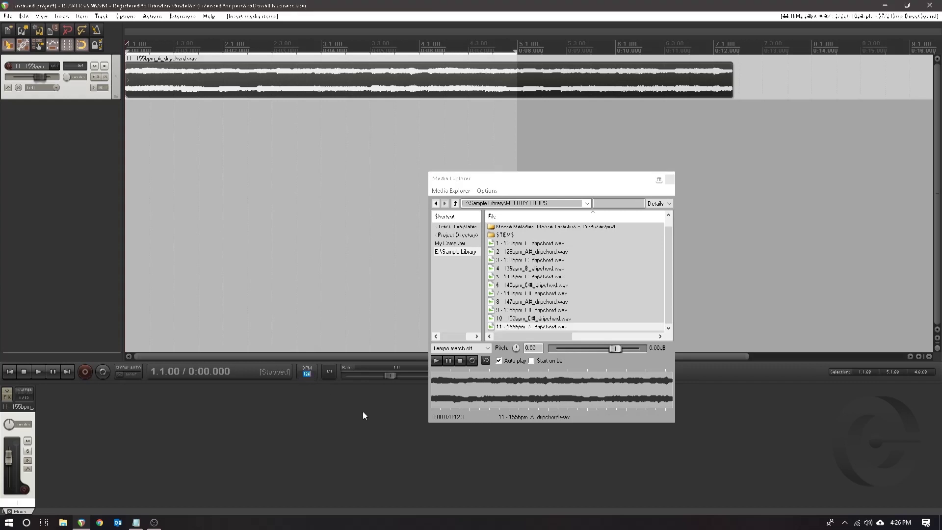
type("155")
key("Return")
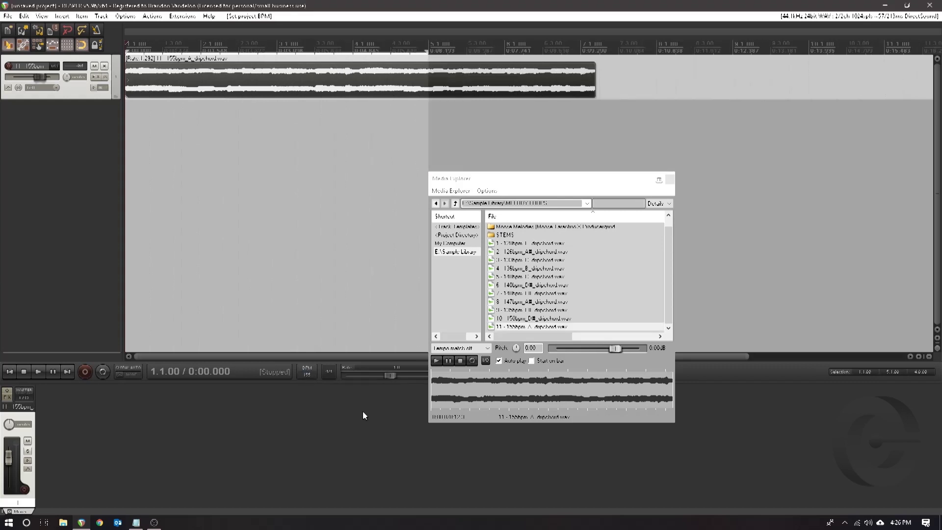
- Replace the tempo-stretched loop with a fresh copy of "11 - 155bpm_A_dripchord.wav" at the project start and play it briefly
left_click(452, 65)
key("Delete")
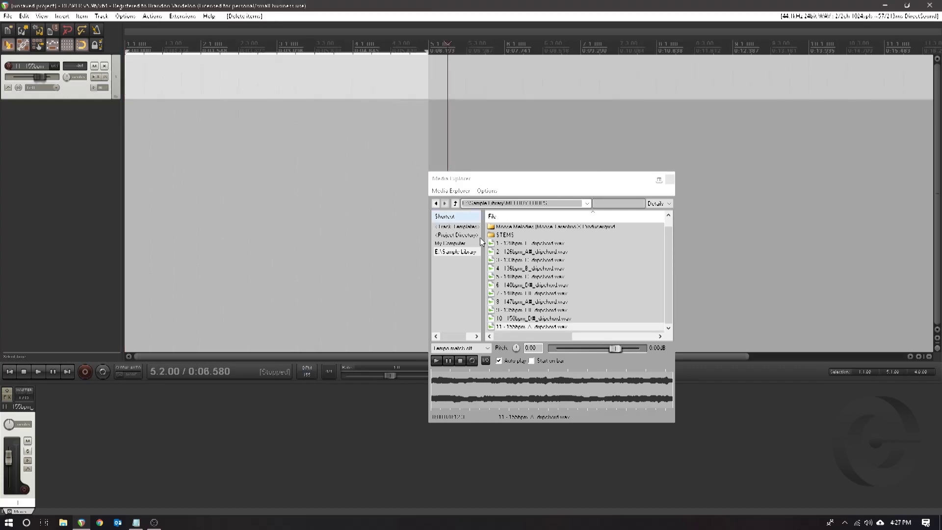
left_click_drag(563, 327, 126, 71)
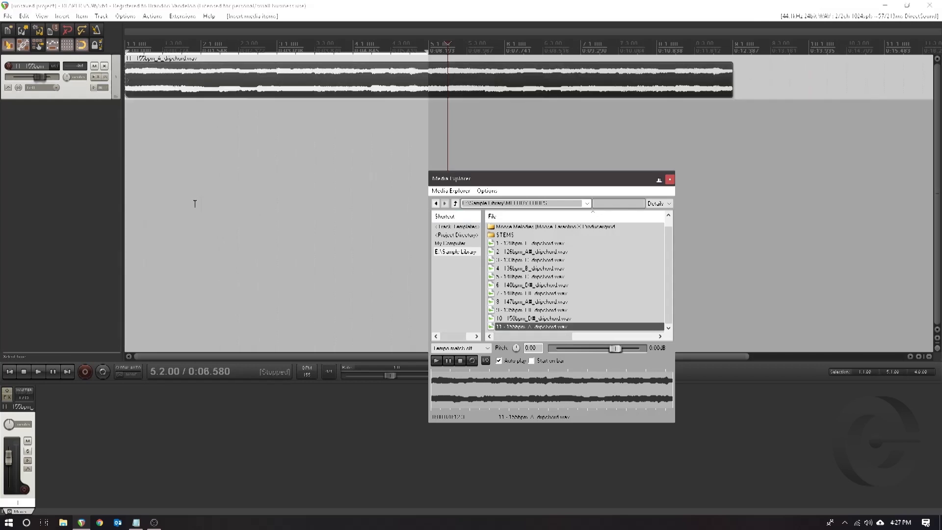
left_click(38, 371)
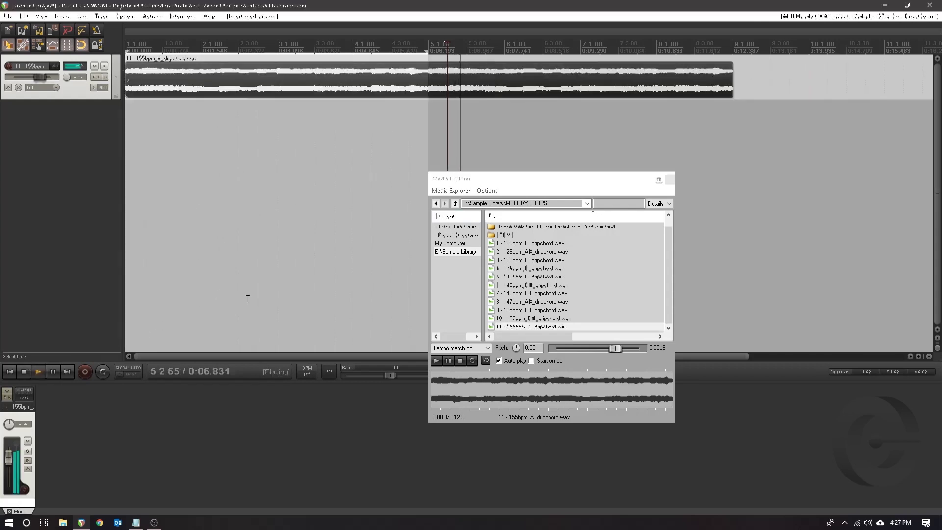
left_click(26, 374)
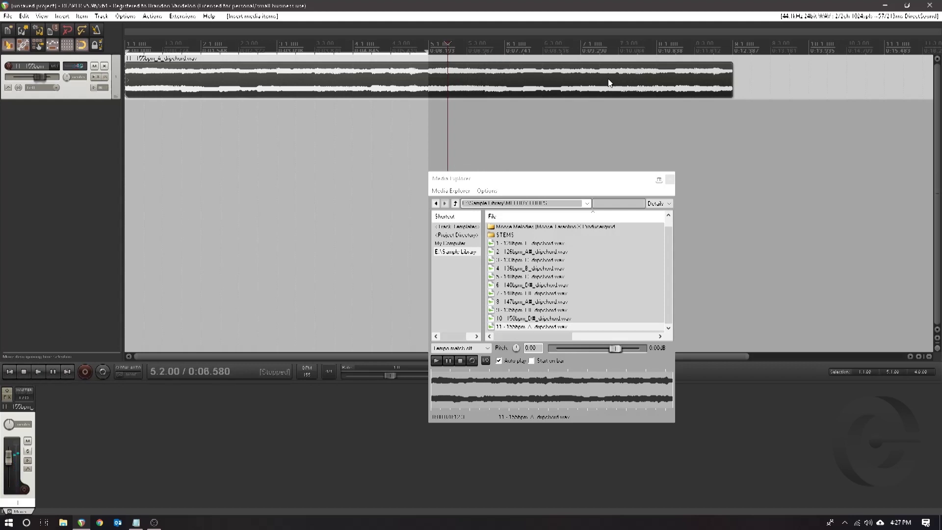
- Time-compress the loop to five bars and, during playback from the start, further to four bars at rate 2.0
left_click_drag(732, 79, 501, 102)
key("alt")
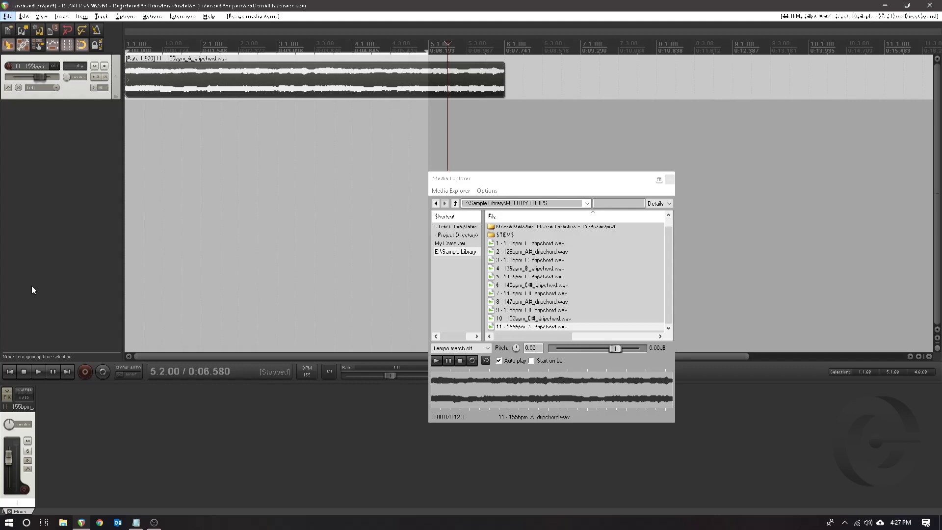
left_click(9, 376)
left_click(38, 371)
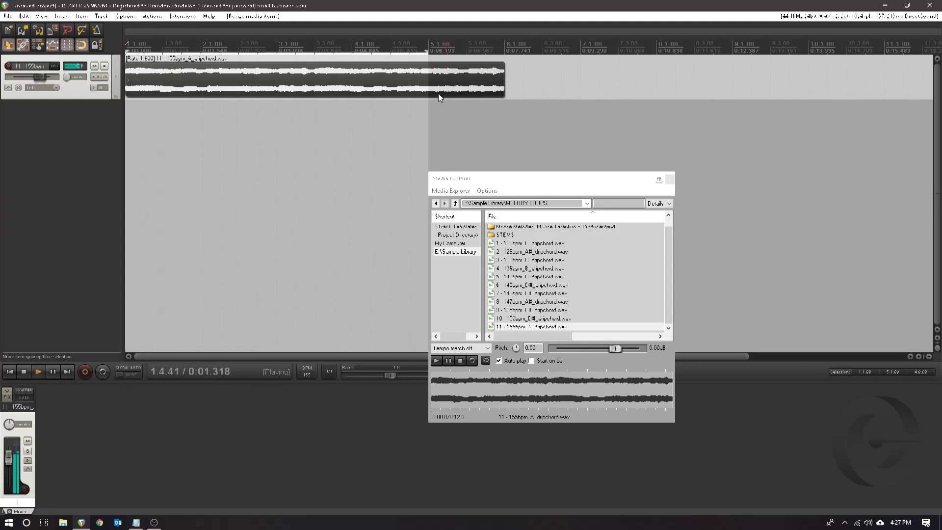
left_click_drag(504, 92, 423, 92)
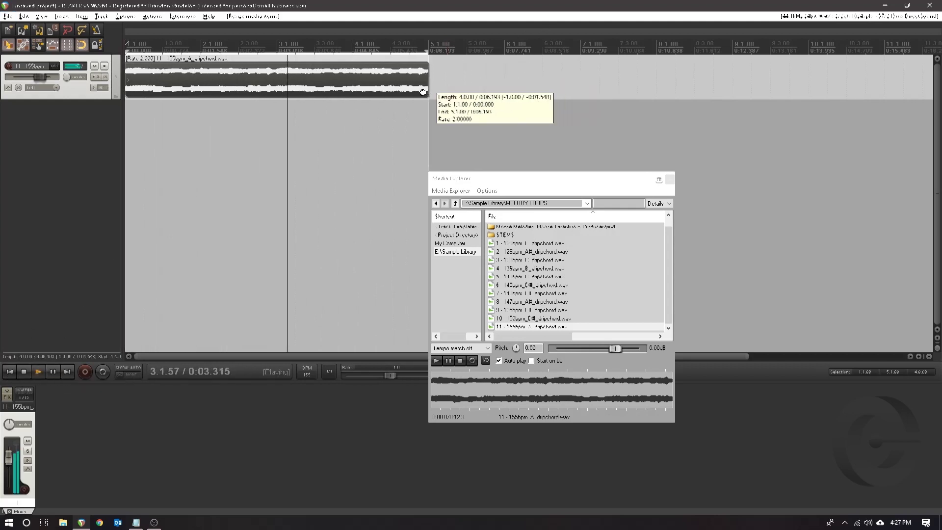
left_click(26, 373)
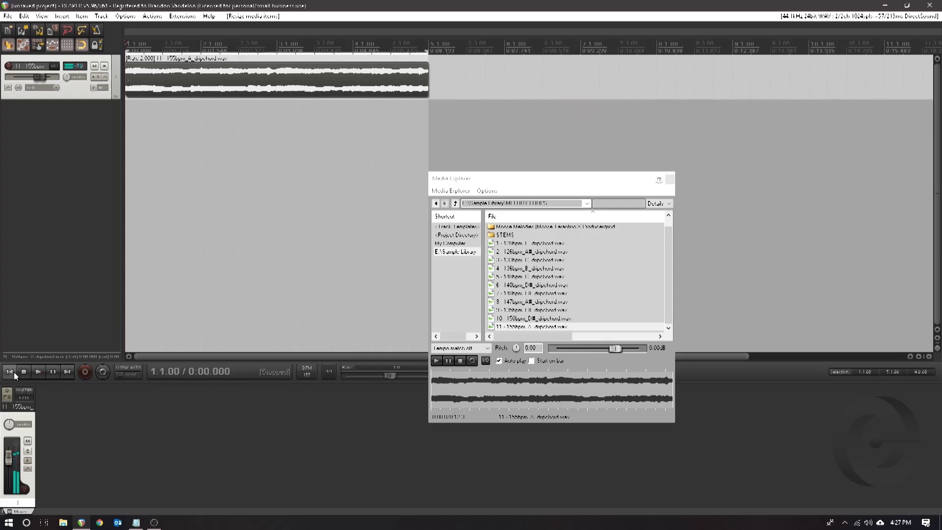
- Try a project tempo of 145 BPM and play the stretched loop
type("145")
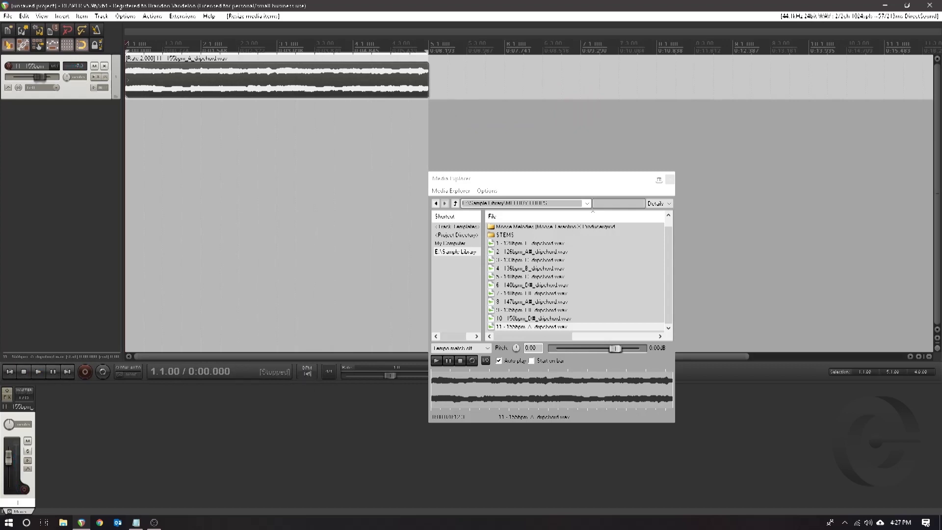
key("Return")
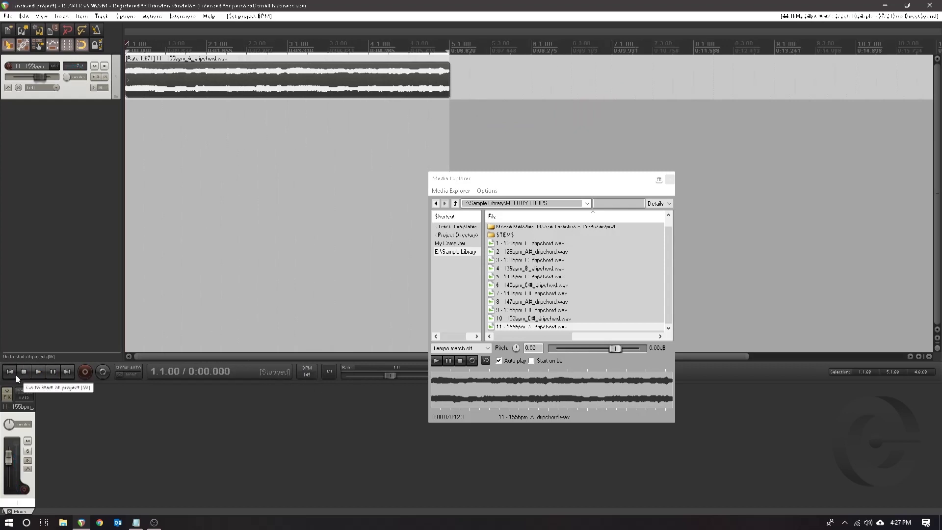
left_click(37, 372)
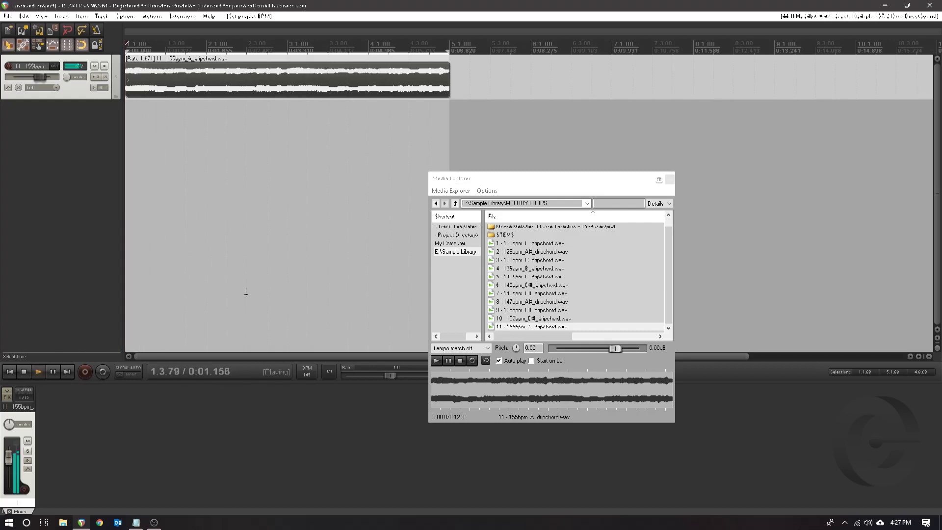
- Set the project tempo to 130 BPM during playback and replay the loop from the project start
type("130")
key("Return")
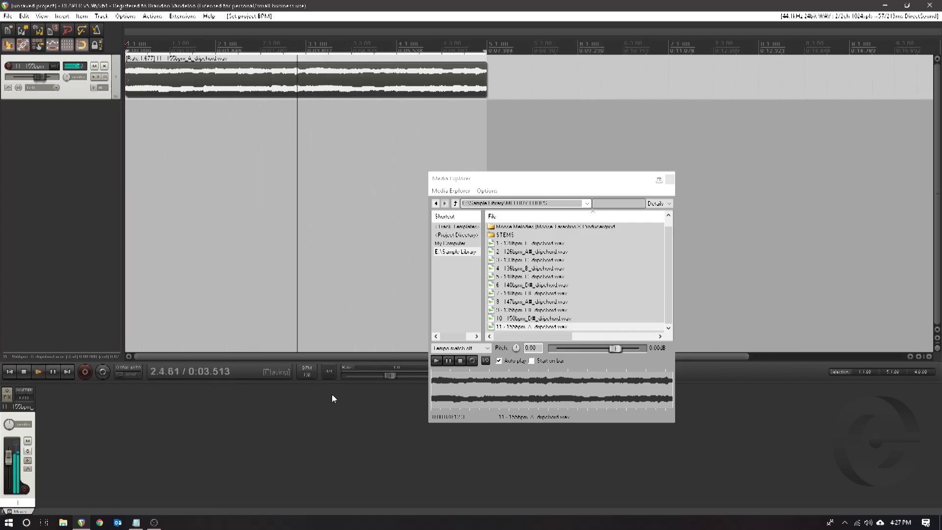
left_click(24, 372)
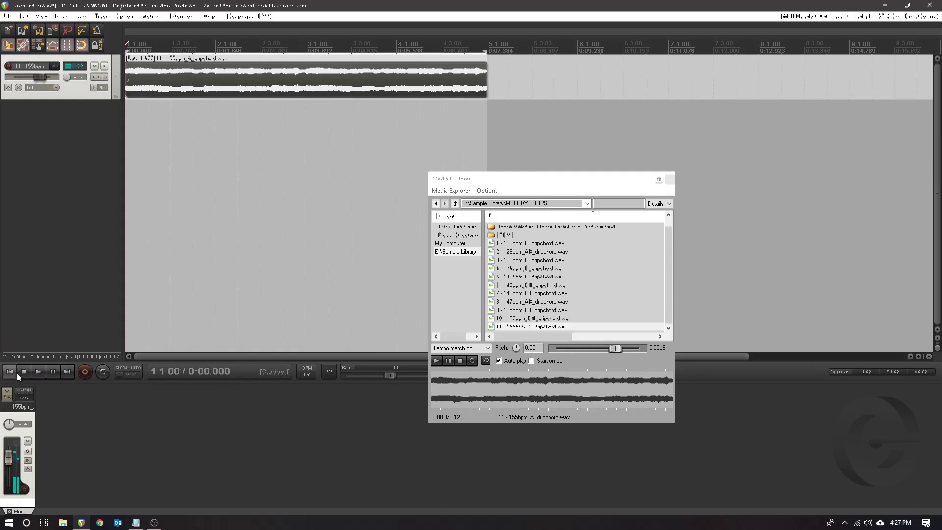
left_click(38, 371)
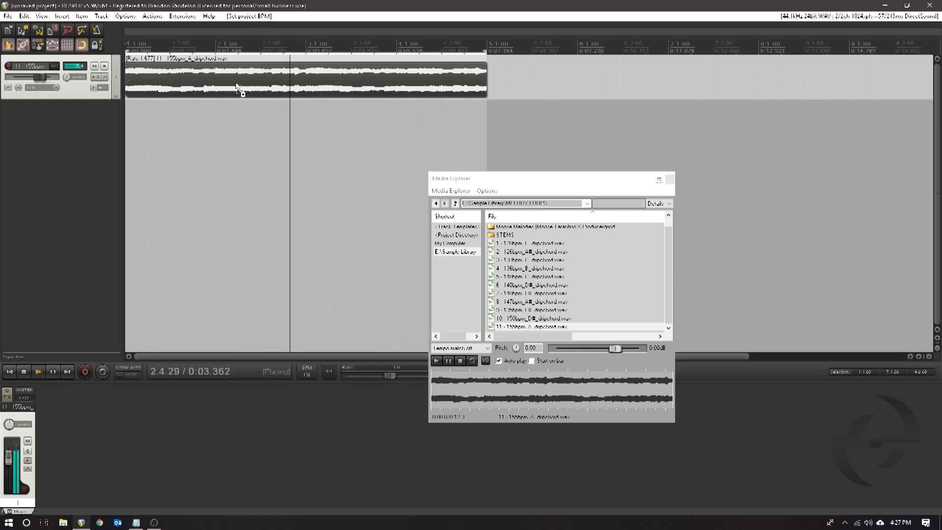
- Try placing a copy of the loop directly after the original at bar 5, and undo the copy
left_click_drag(242, 91, 611, 91)
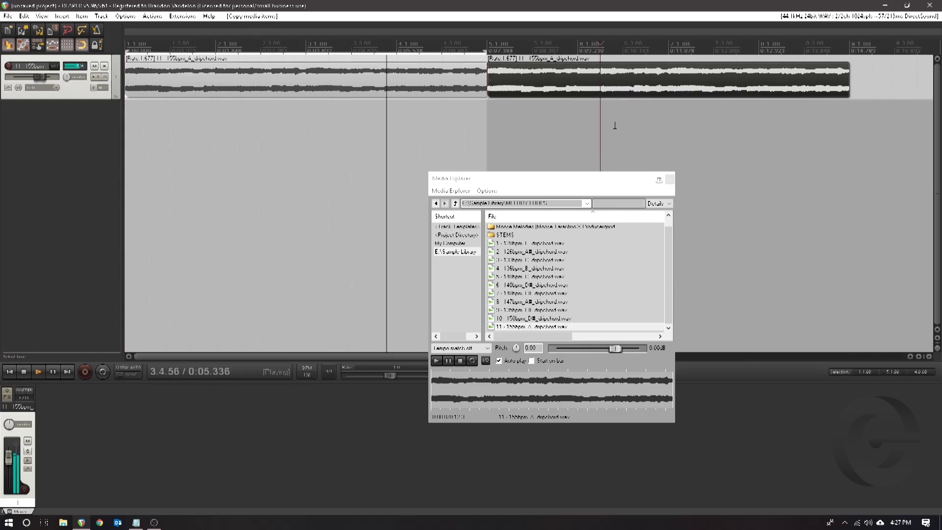
key("ctrl+z")
- Set the loop's pitch adjustment to 2 semitones in its item properties, close the Media Explorer and play the loop briefly
double_click(384, 79)
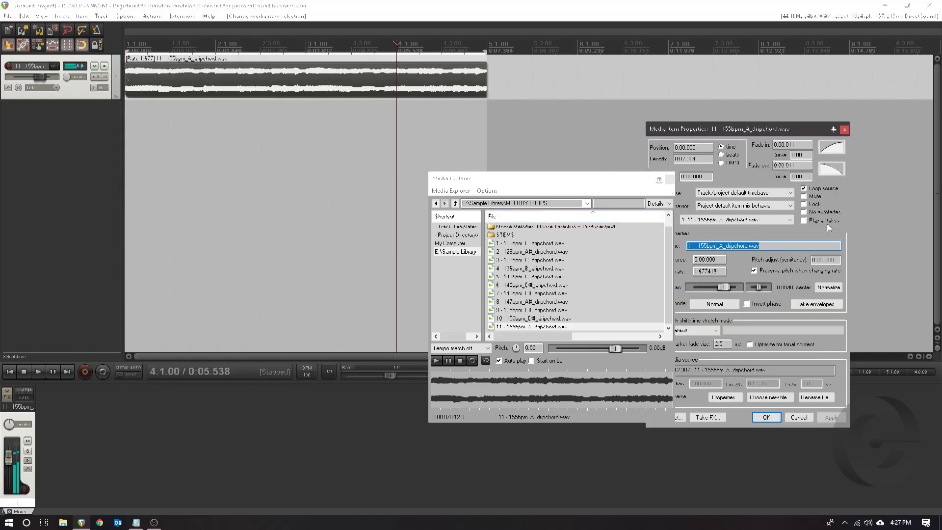
left_click_drag(836, 260, 707, 278)
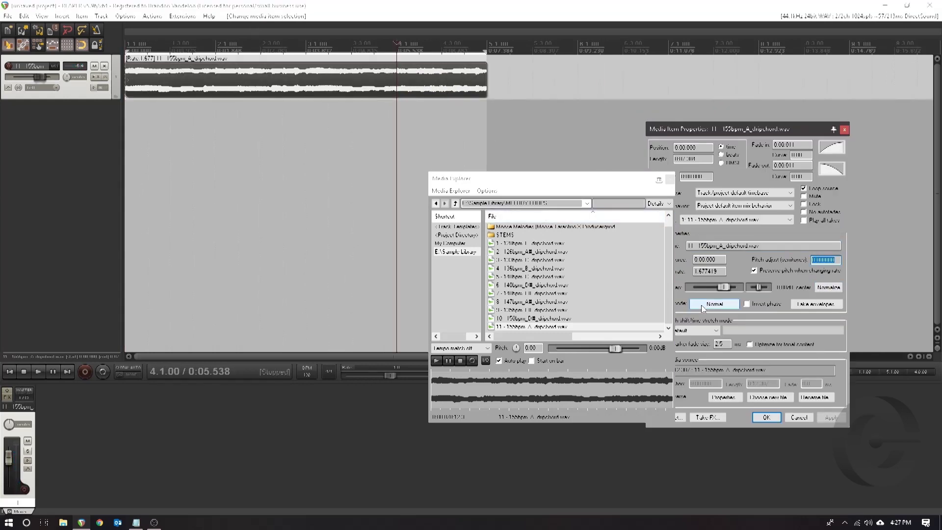
type("2")
key("Return")
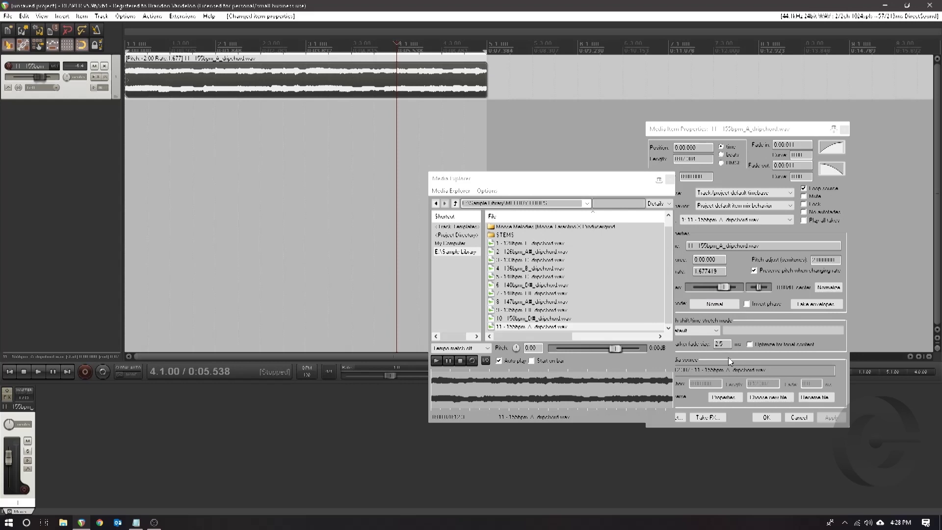
left_click(668, 178)
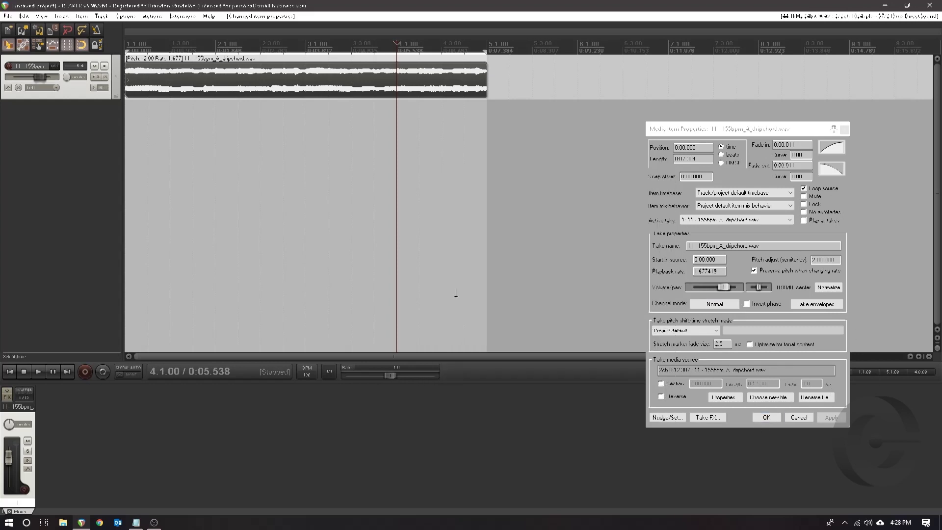
key("space")
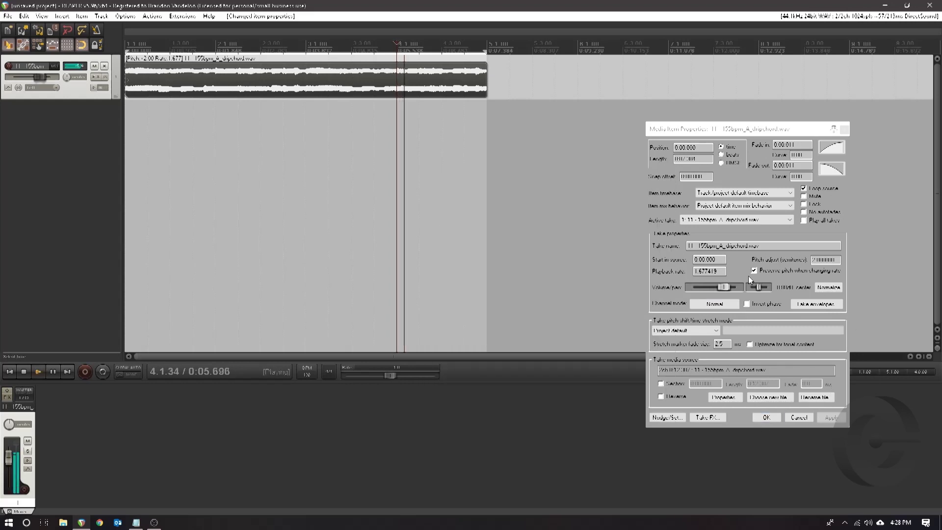
key("space")
- Try a pitch adjustment of 3 semitones on the loop, close its properties and play it
double_click(826, 259)
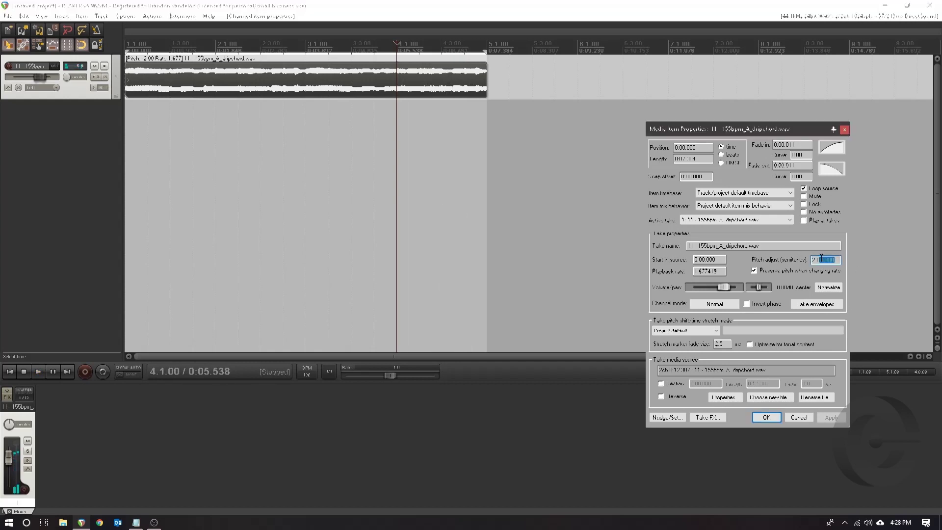
type("3")
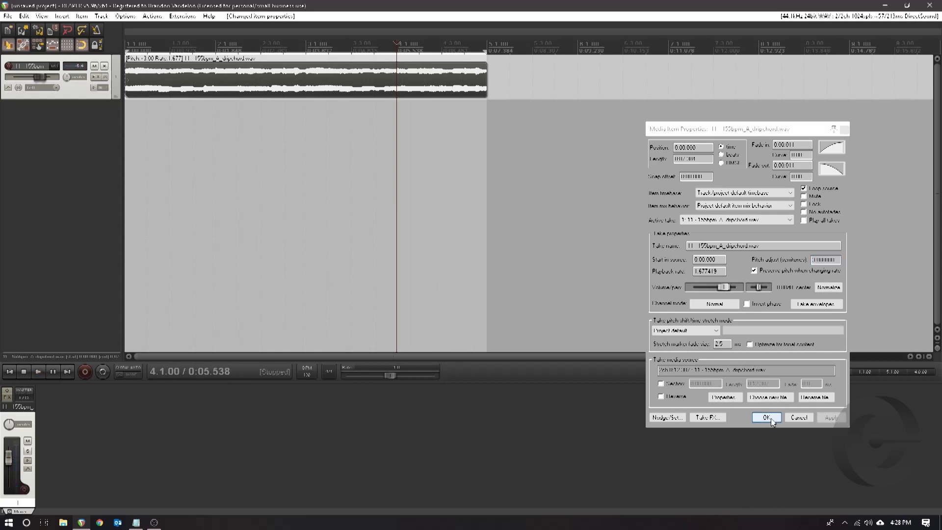
left_click(767, 417)
key("space")
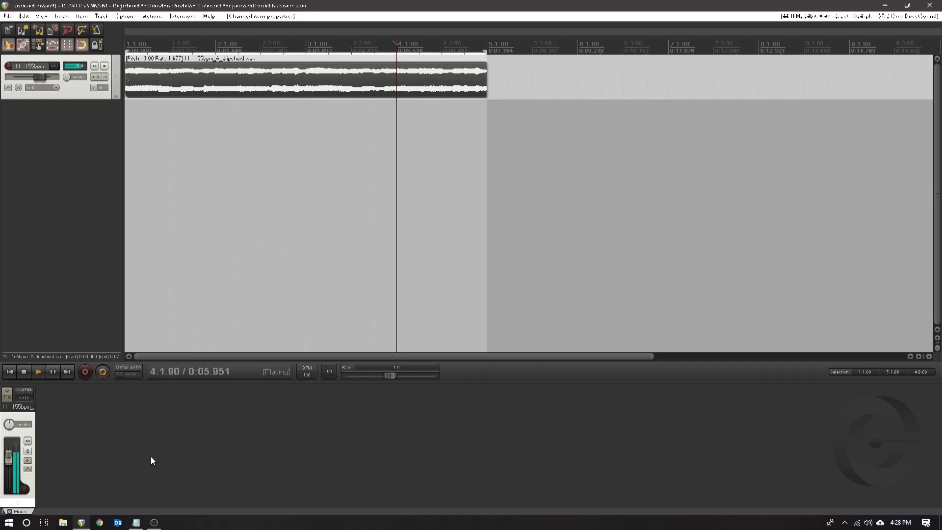
- Try a pitch adjustment of 4 semitones in the loop's item properties while it plays
double_click(239, 96)
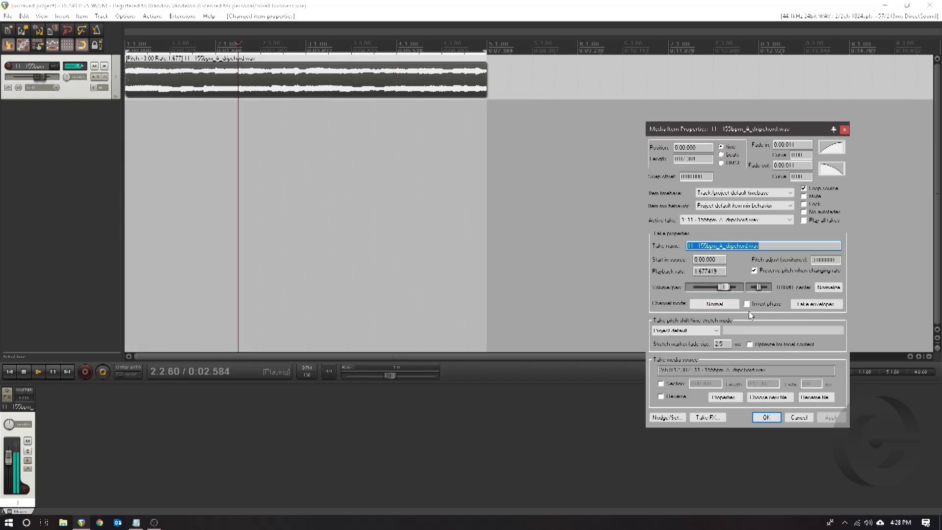
double_click(825, 260)
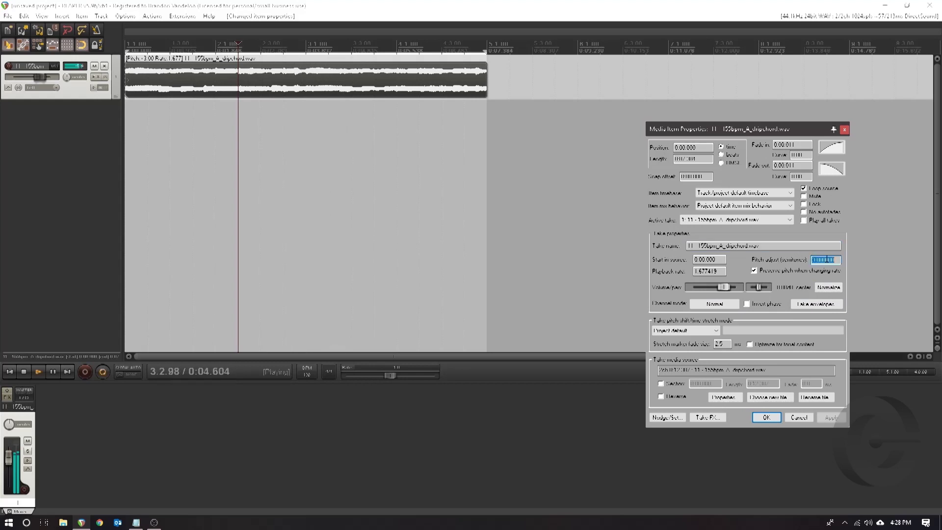
type("4")
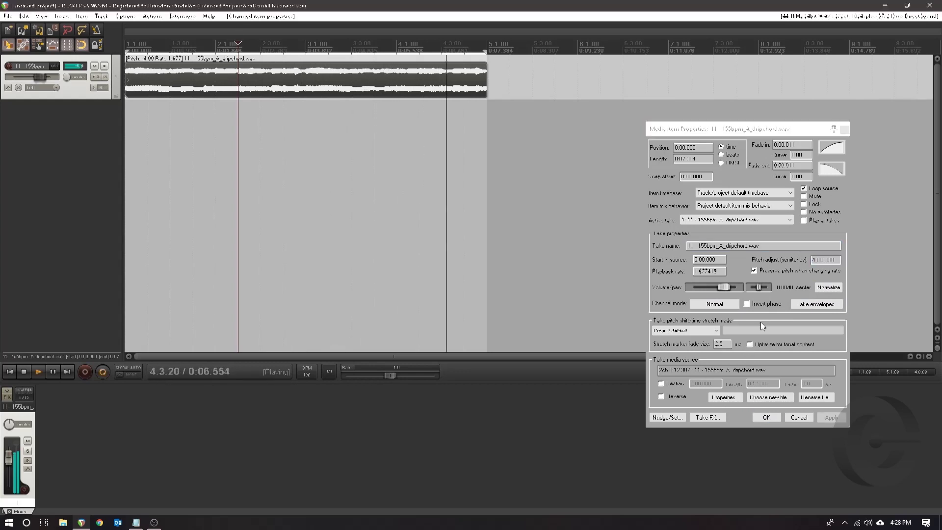
- Return the loop's pitch adjustment to 2 semitones, close its properties and stop playback
double_click(825, 259)
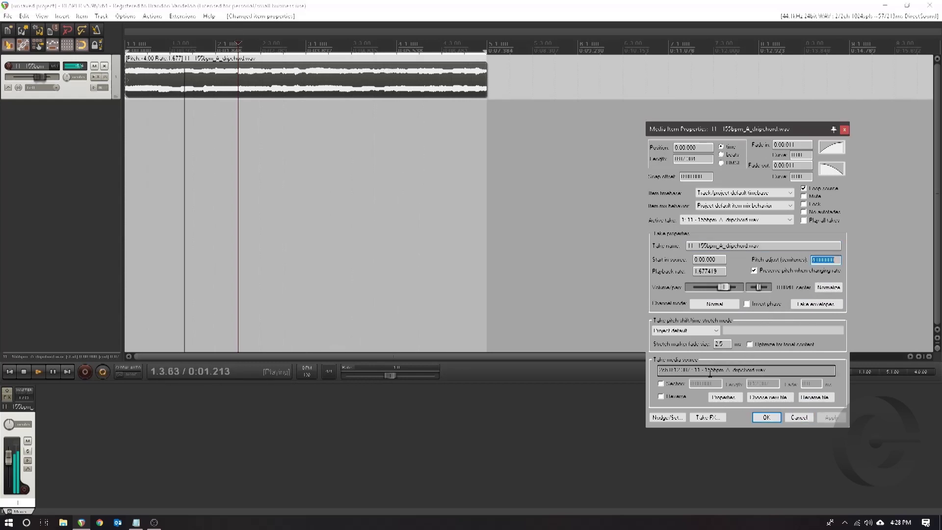
type("5")
key("Return")
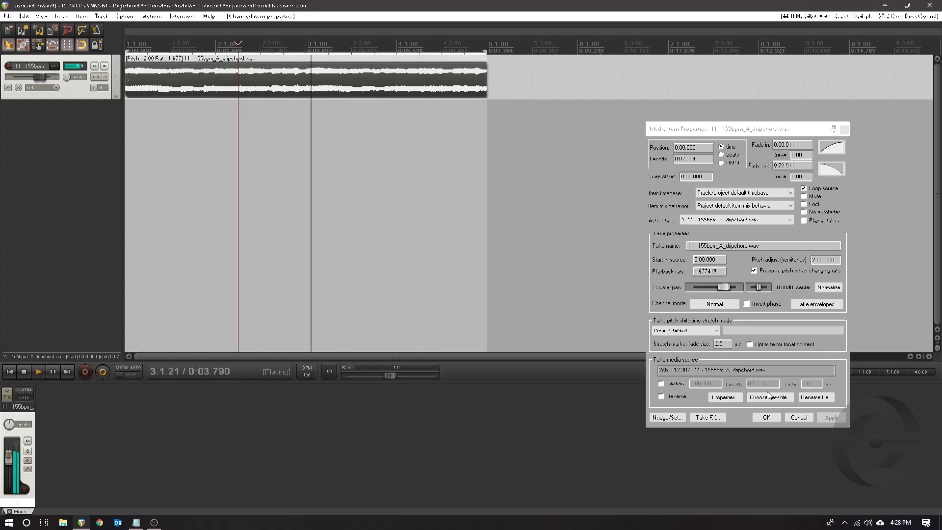
left_click(766, 417)
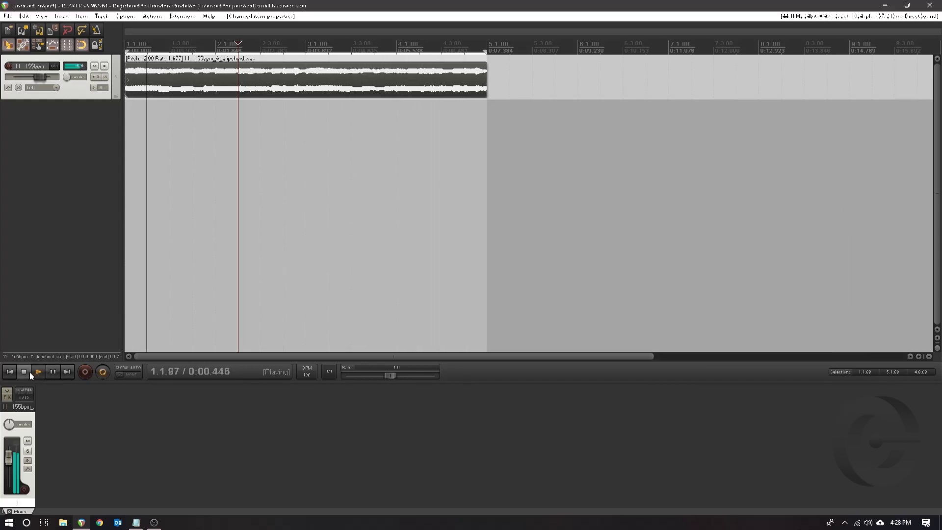
key("space")
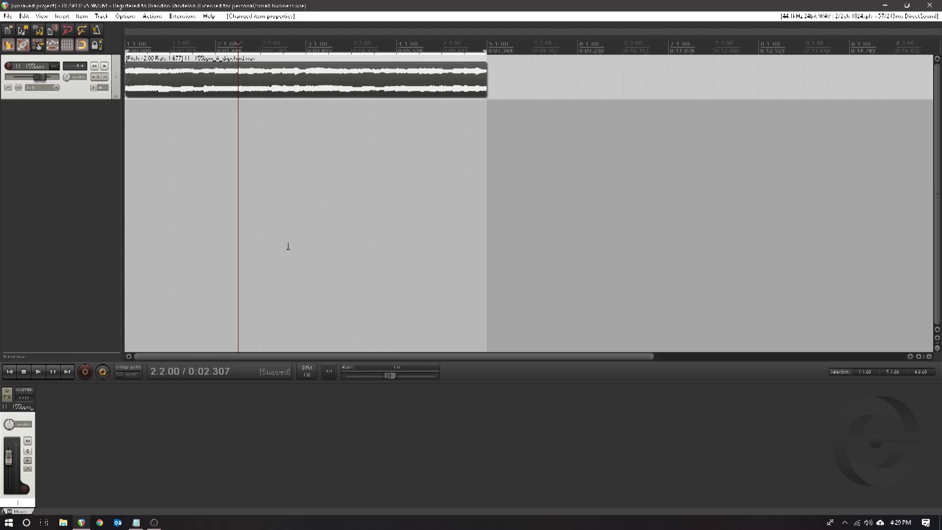
- Rename the loop's track as "Melody - Keys" and play it briefly
double_click(32, 66)
type("Key")
type("ys")
key("Return")
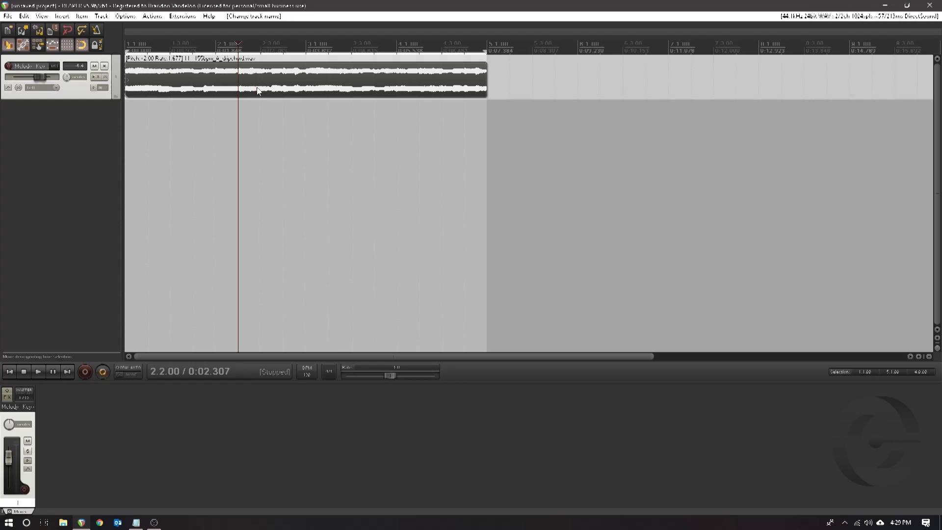
key("space")
key("space")
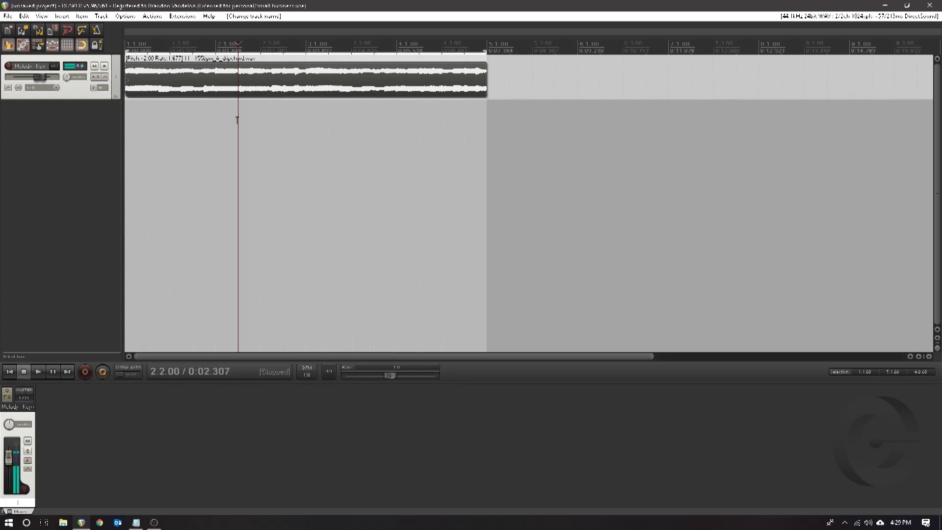
- Reverse the loop's active take, play it from the project start and stop
right_click(300, 80)
mouse_move(389, 87)
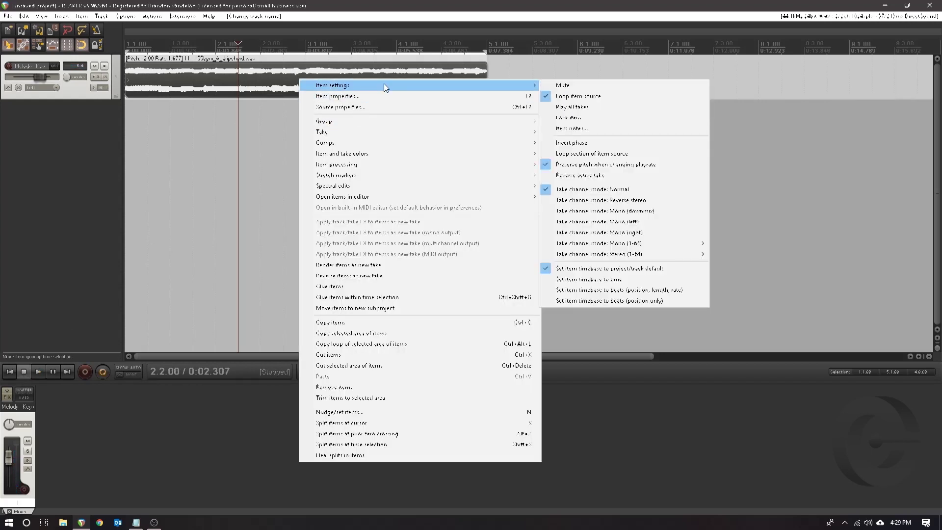
left_click(589, 175)
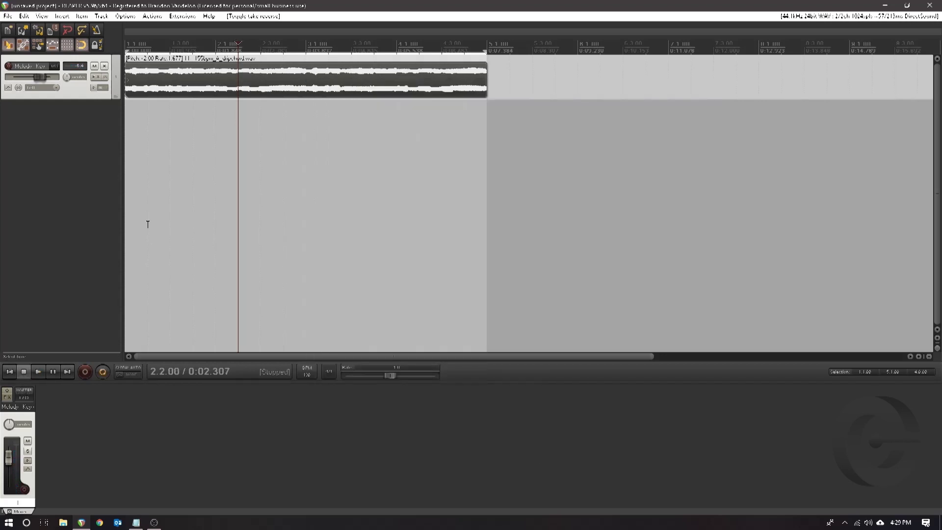
left_click(10, 372)
left_click(38, 371)
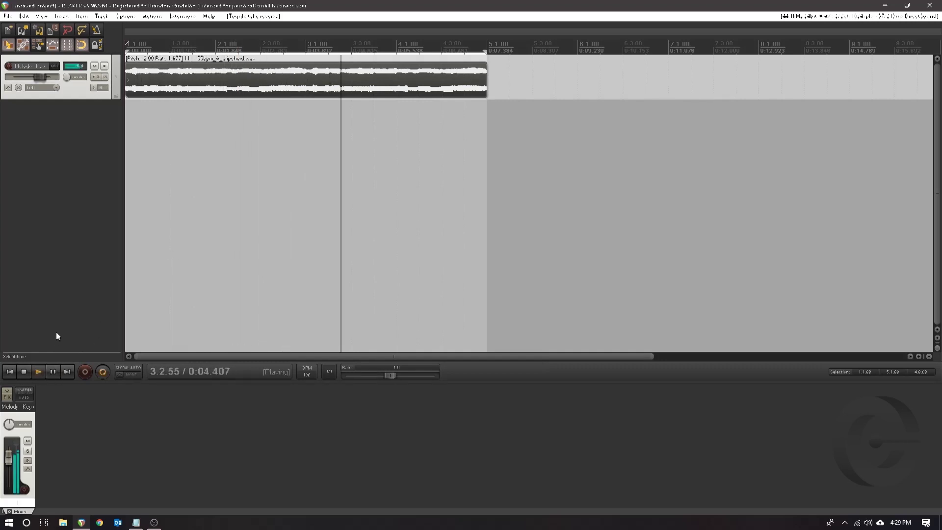
left_click(25, 375)
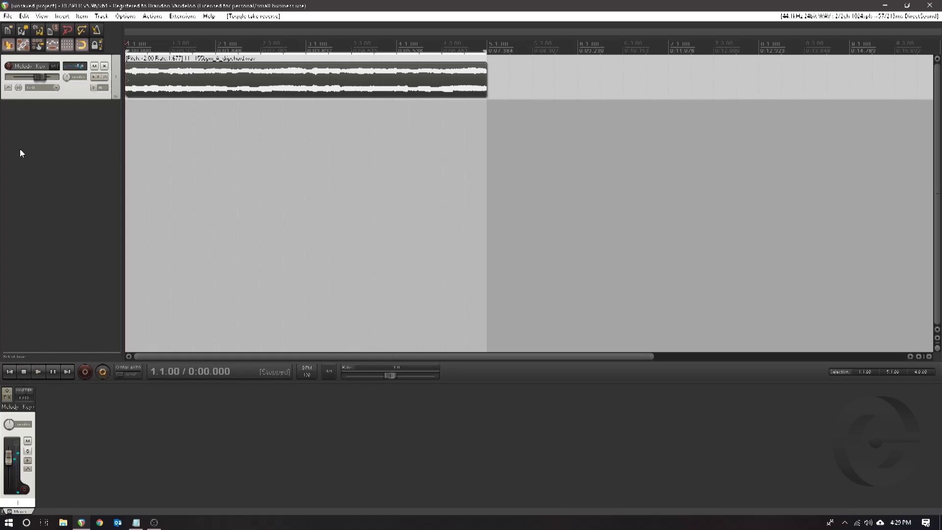
- Deselect the track, reopen the Media Explorer and move its window clear for docking
left_click(46, 118)
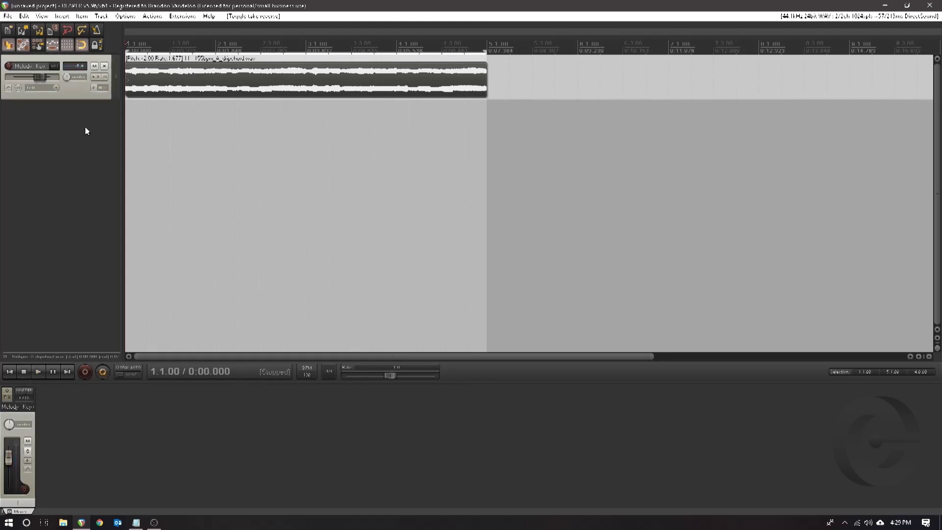
left_click(102, 16)
mouse_move(66, 20)
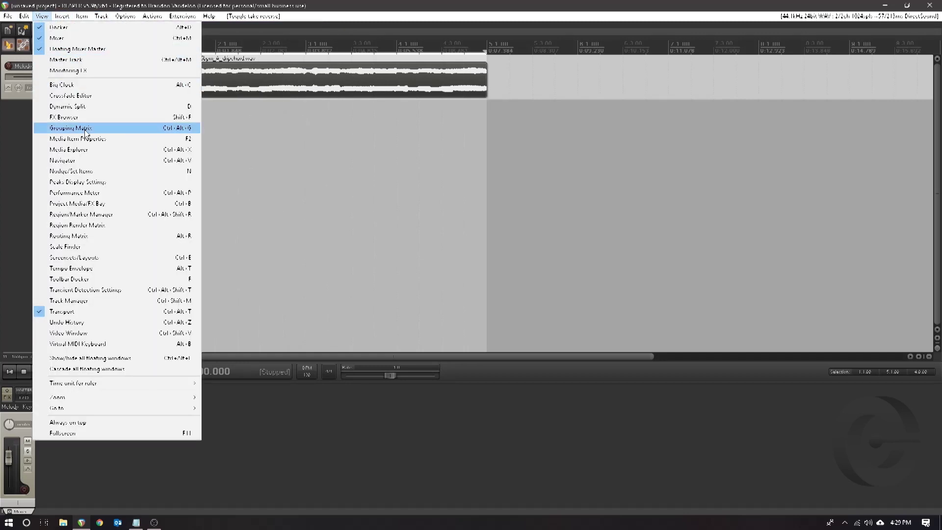
left_click(83, 150)
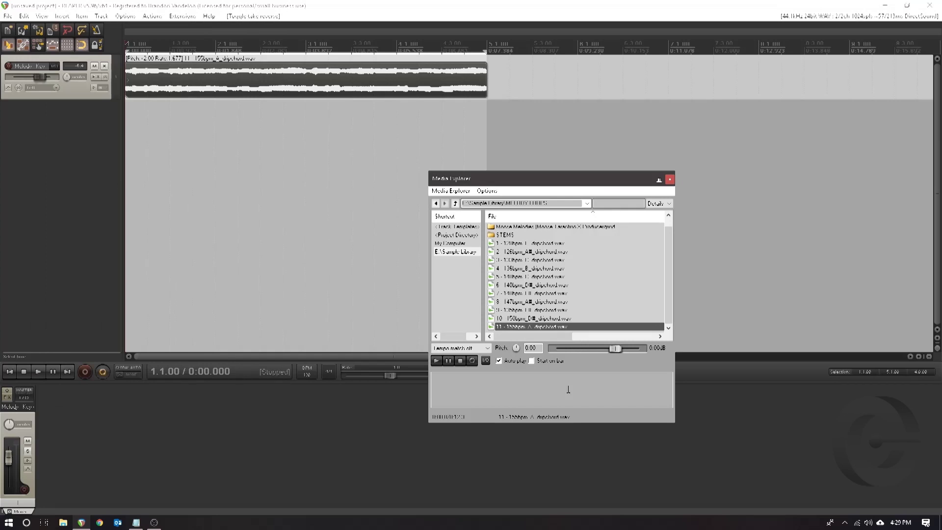
left_click_drag(523, 176, 428, 164)
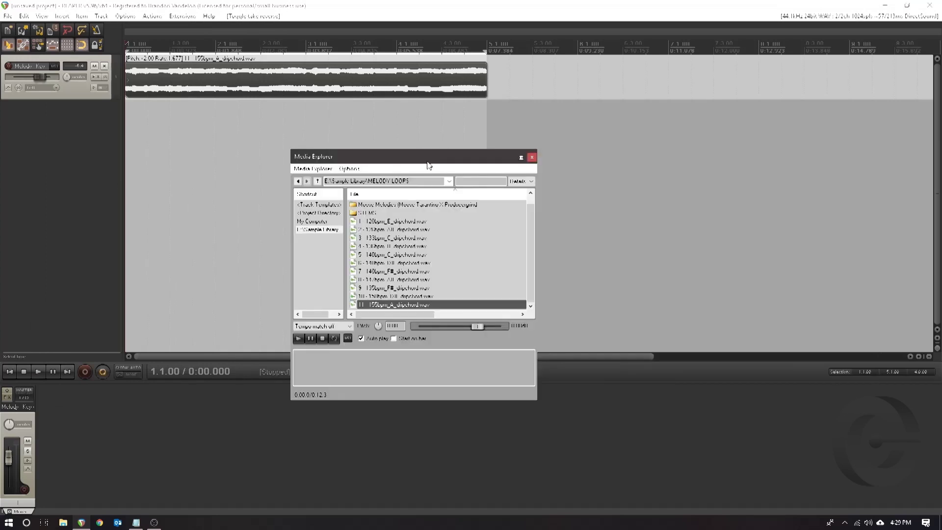
- Dock the Media Explorer in the docker and enlarge the docked area to show more melody loops
right_click(377, 397)
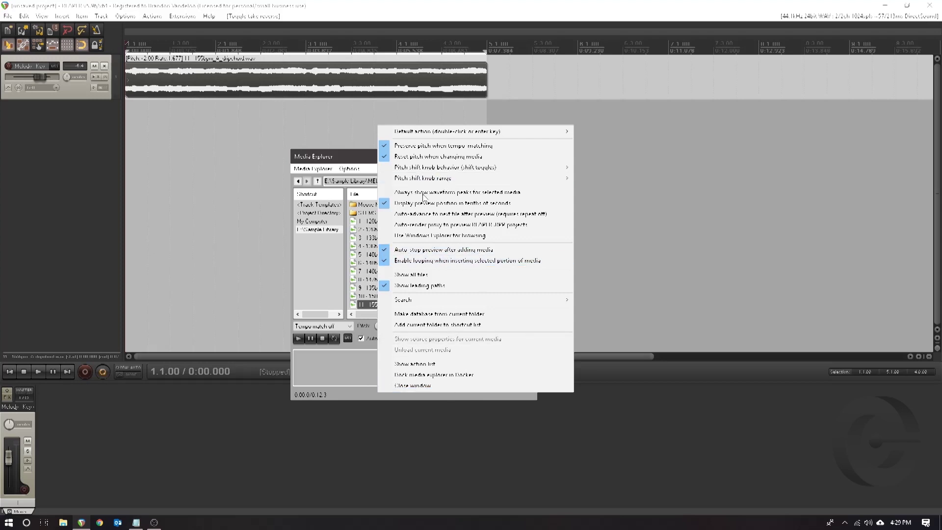
left_click(427, 378)
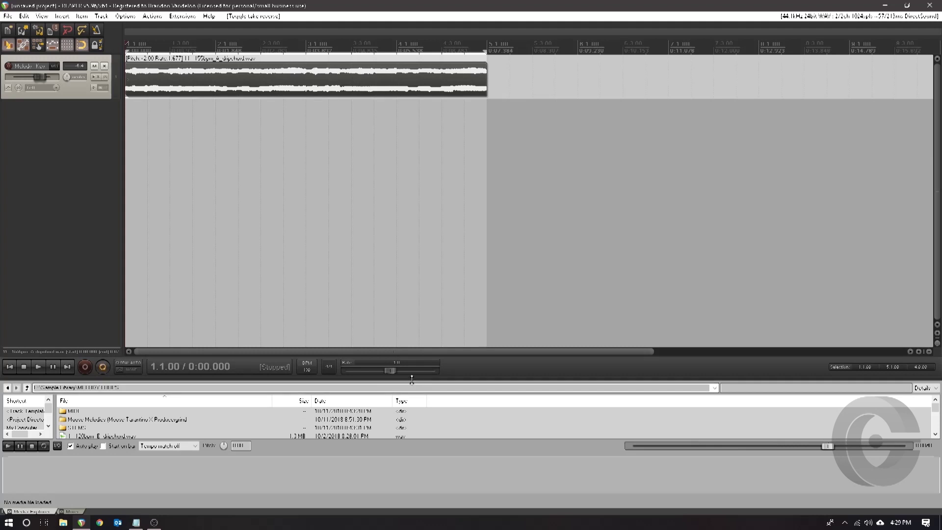
left_click_drag(411, 379, 407, 309)
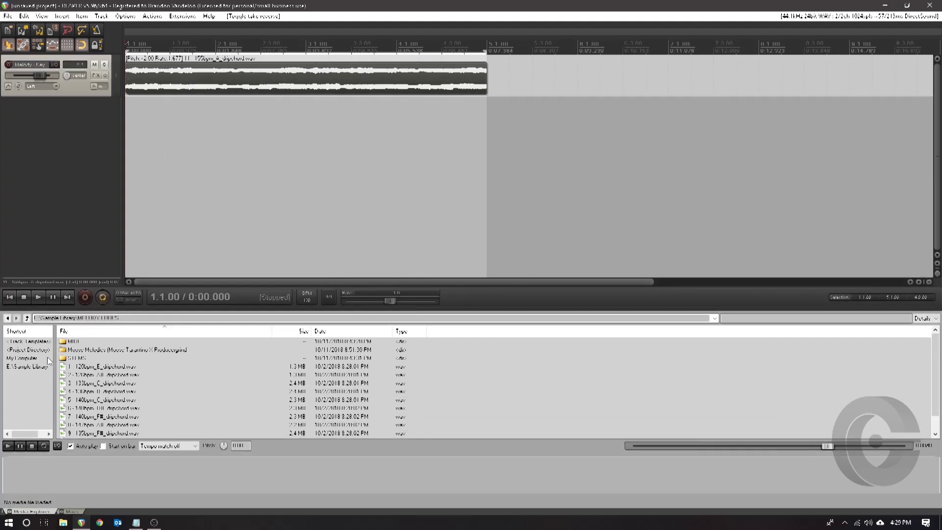
- Open the Trapaholics Drum Kit folder inside the Sample Library's KITS folder in the Media Explorer
left_click(32, 359)
left_click(35, 367)
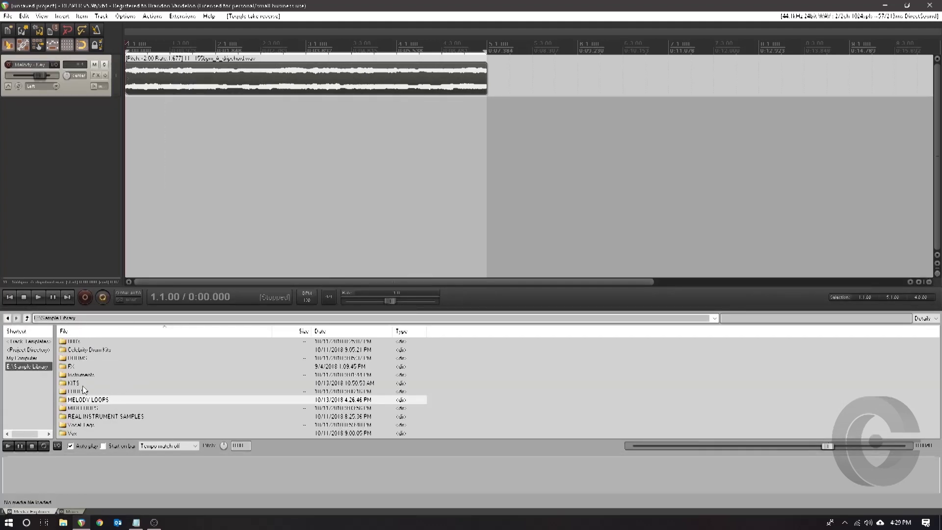
double_click(123, 383)
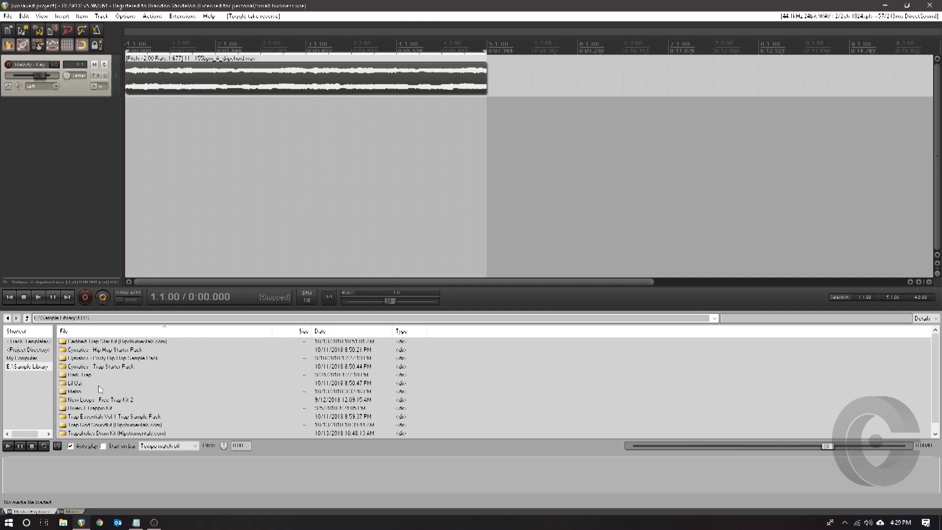
scroll(100, 389, "down", 1)
left_click(83, 368)
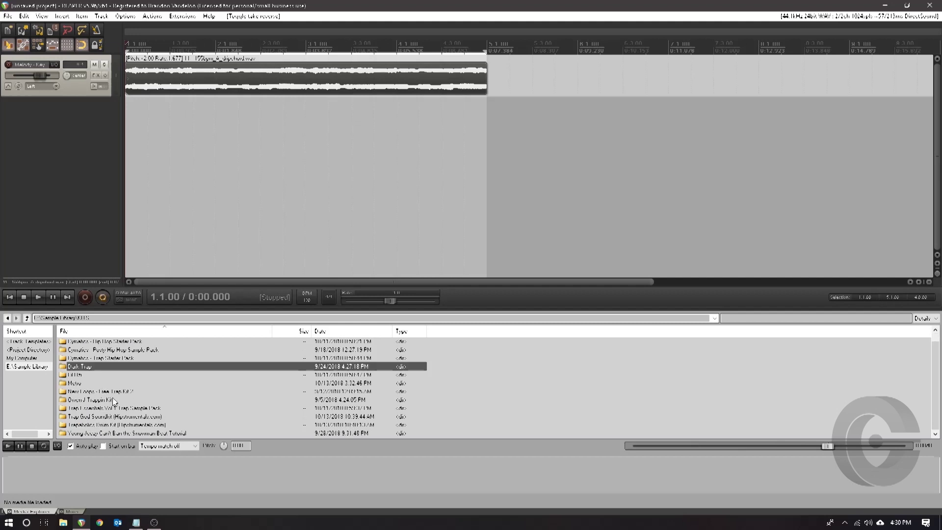
double_click(110, 425)
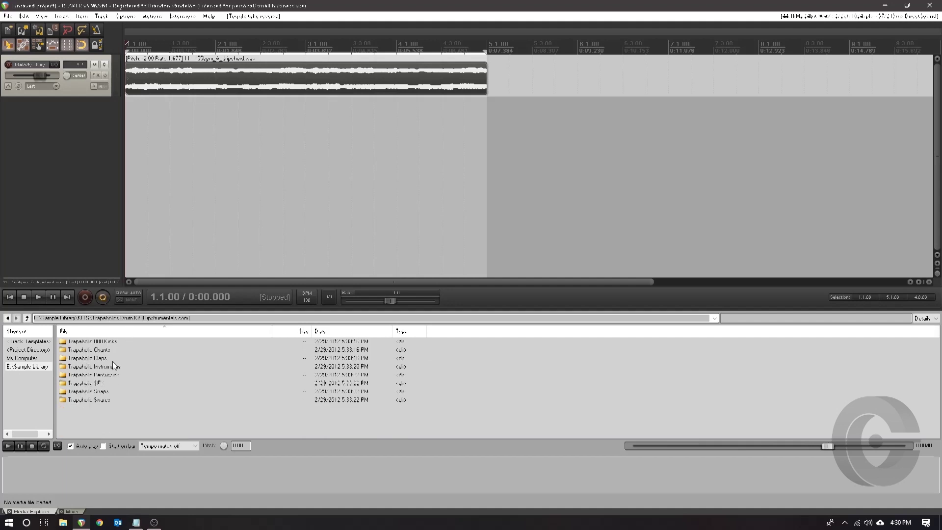
- Open the Trapaholic Percussion folder and preview the first hi-hat samples, Trapaholic Hihat (1) and (2)
left_click(107, 376)
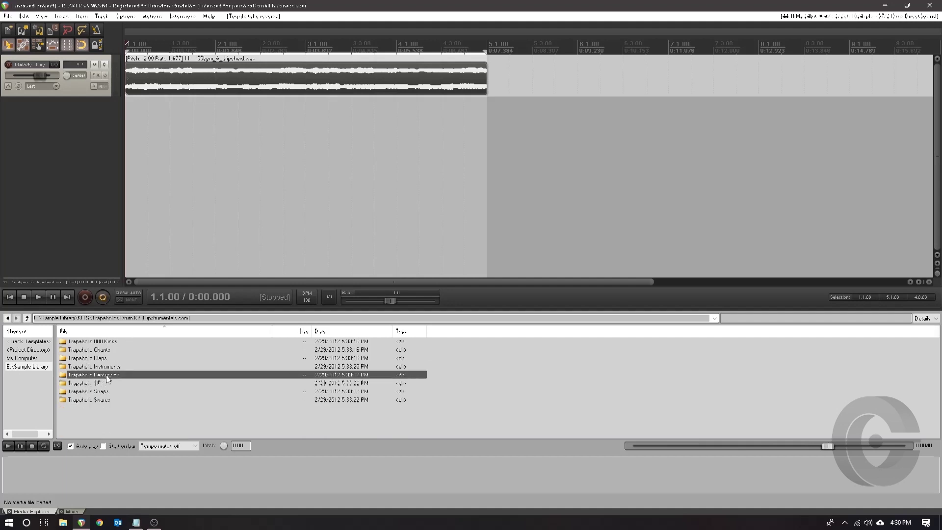
double_click(107, 376)
left_click(119, 375)
left_click(121, 367)
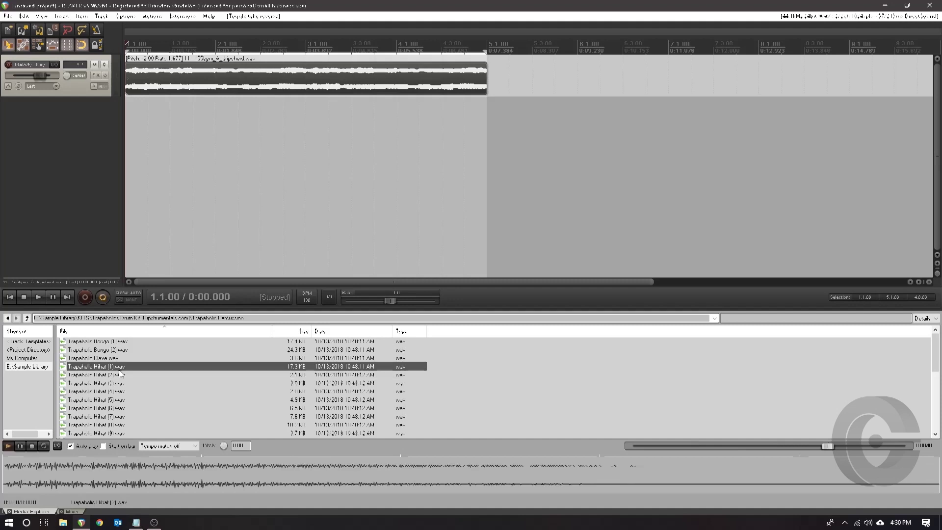
left_click(120, 375)
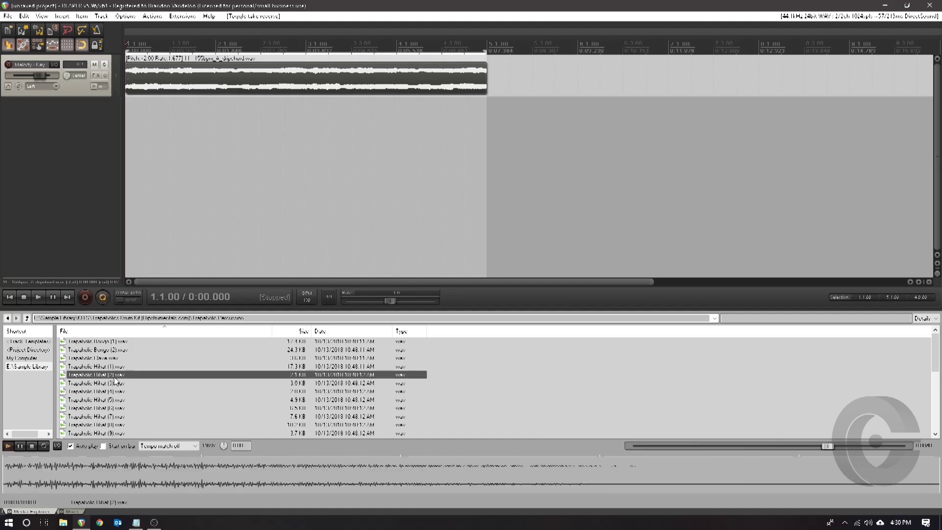
- Start project playback and lower the Melody - Keys track's volume to about -19.8 dB
key("space")
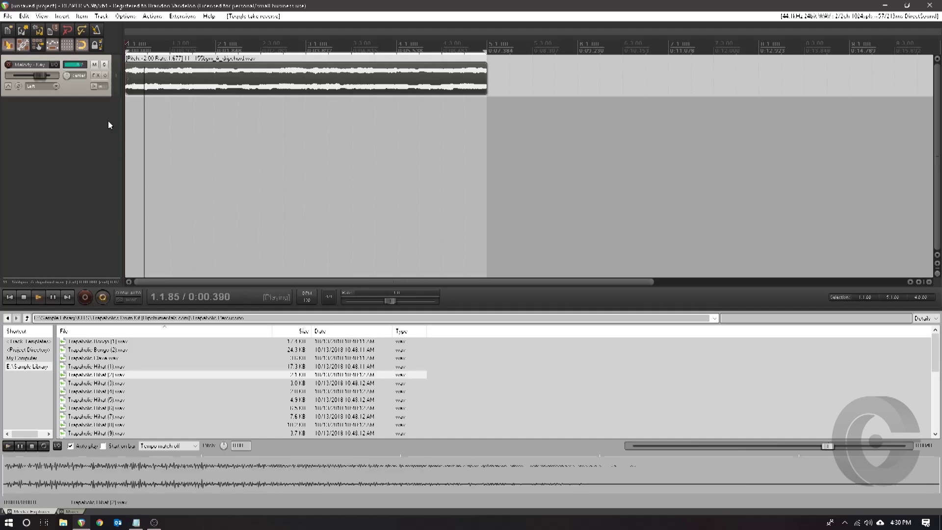
left_click_drag(42, 73, 19, 77)
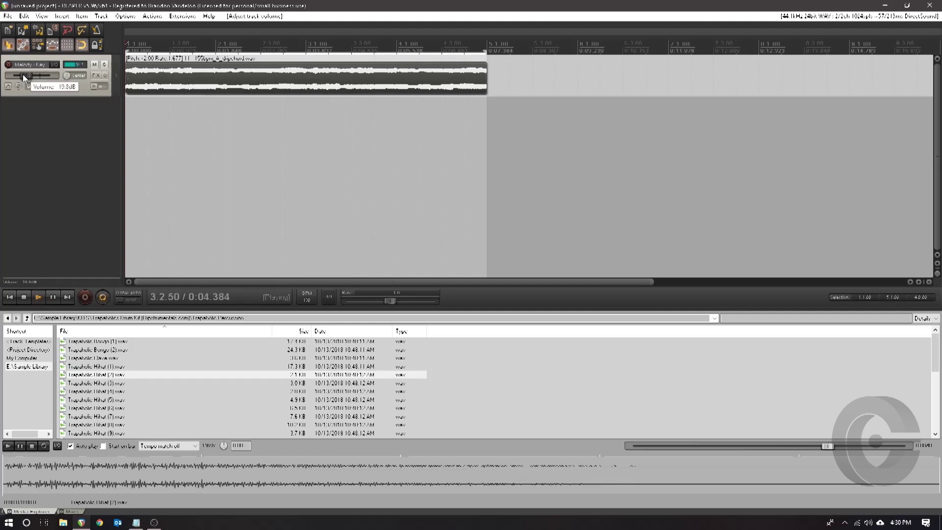
- Audition the Trapaholic hi-hat samples one after another against the playing melody, down to Hihat (25)
left_click(122, 375)
left_click(106, 384)
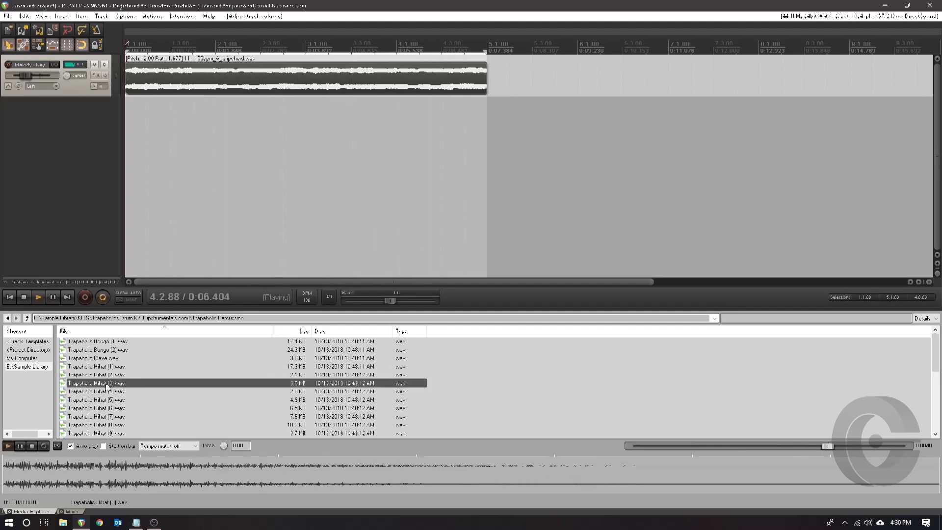
key("Down")
key("Down")
key("Down")
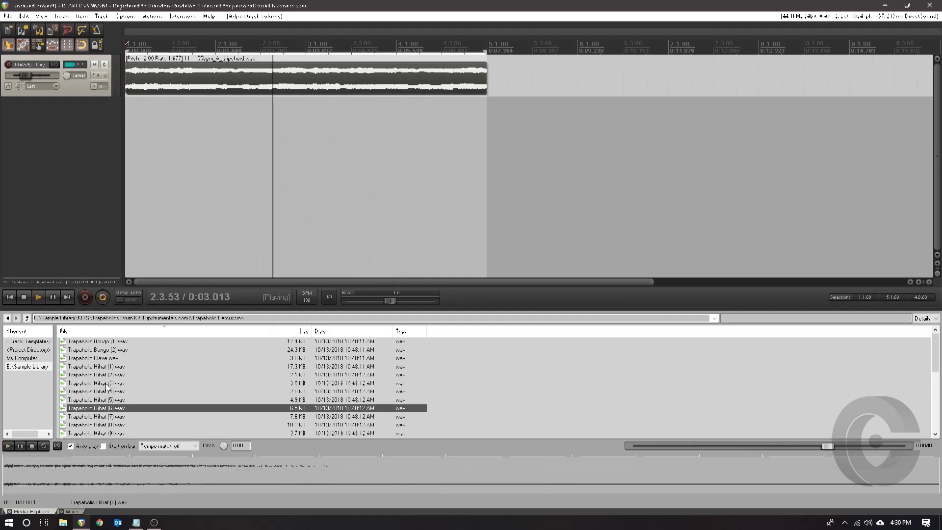
key("Down")
key("Down")
key("Down")
key("Down")
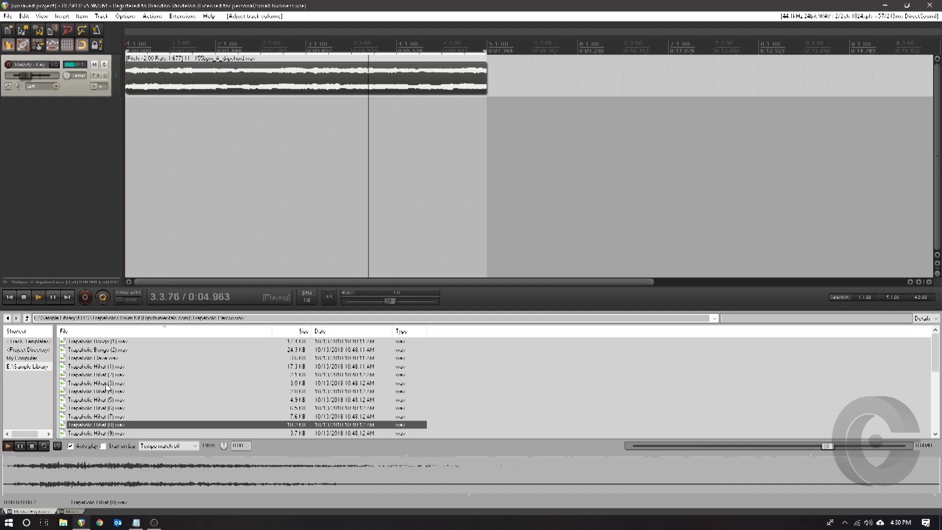
key("Down")
key("Down")
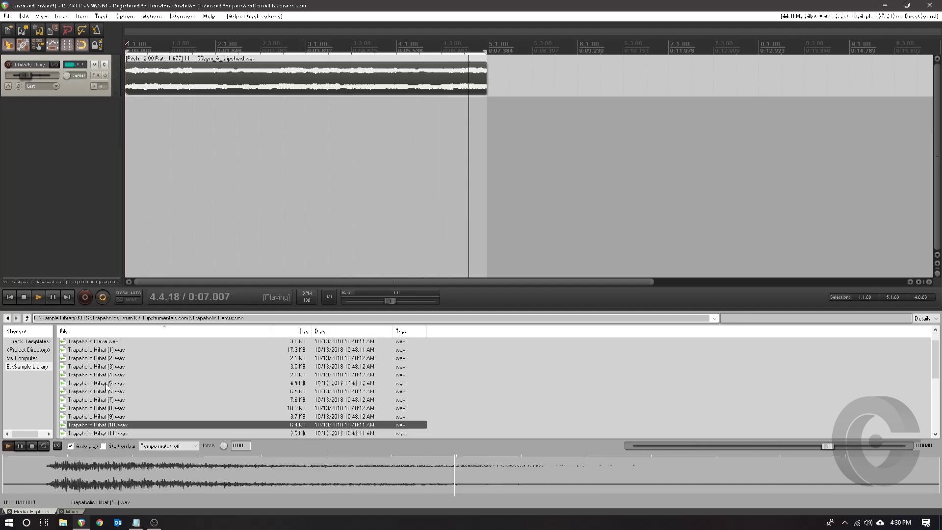
key("Down")
key("Down")
key("Down")
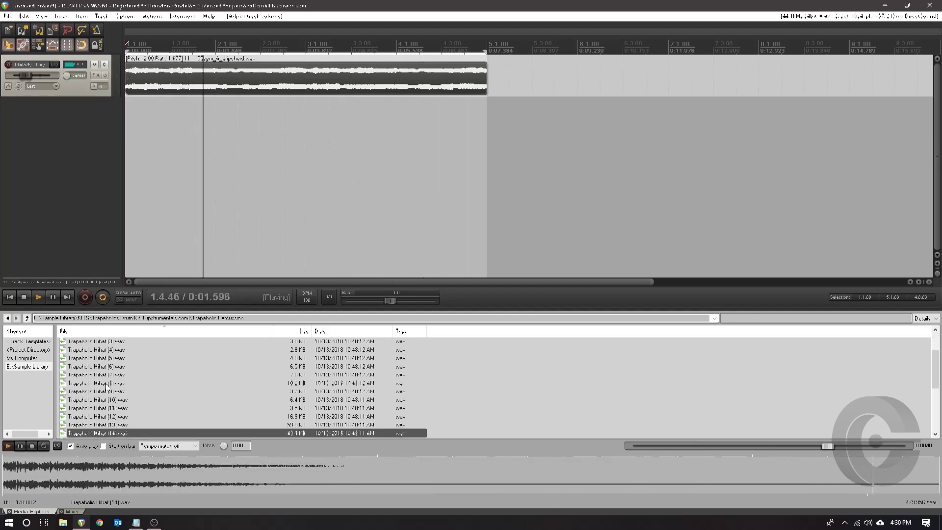
key("Down")
key("Down")
key("Down")
key("Down")
key("Down")
key("Down")
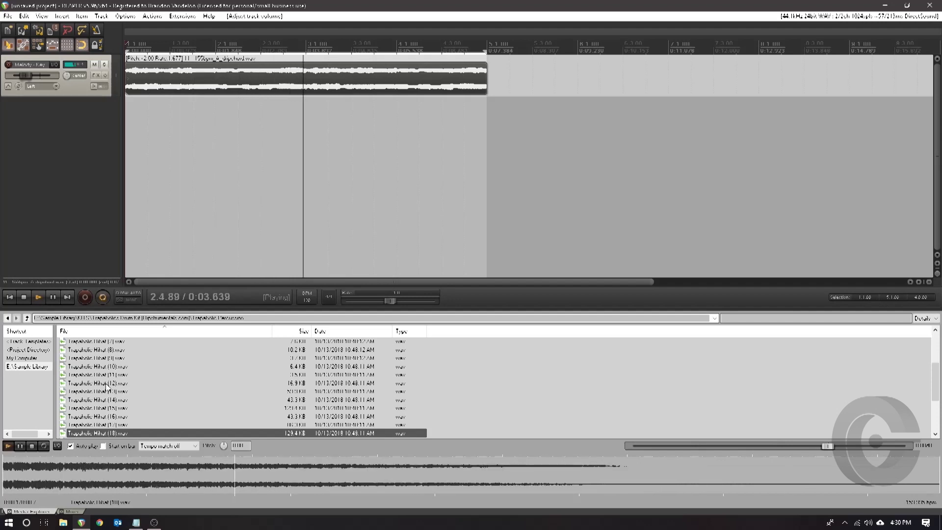
key("Up")
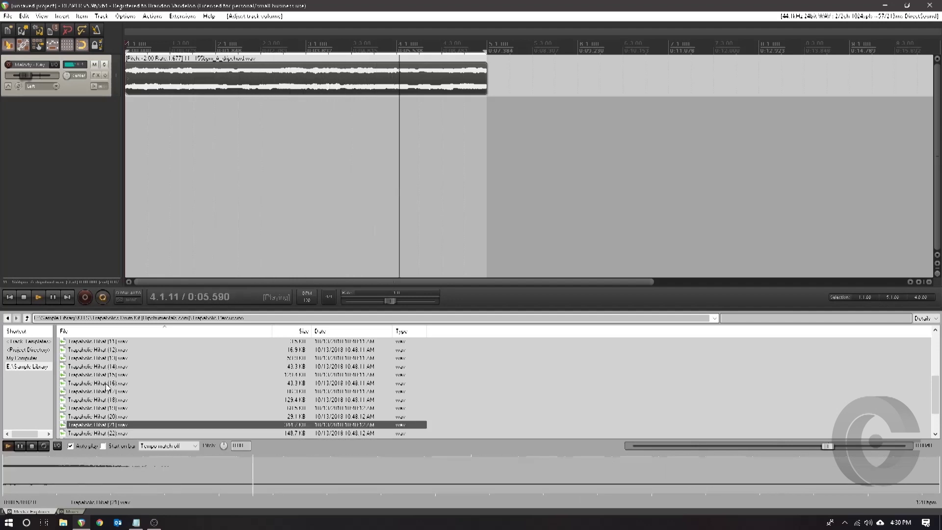
key("Down")
key("Down")
key("Down")
key("Down")
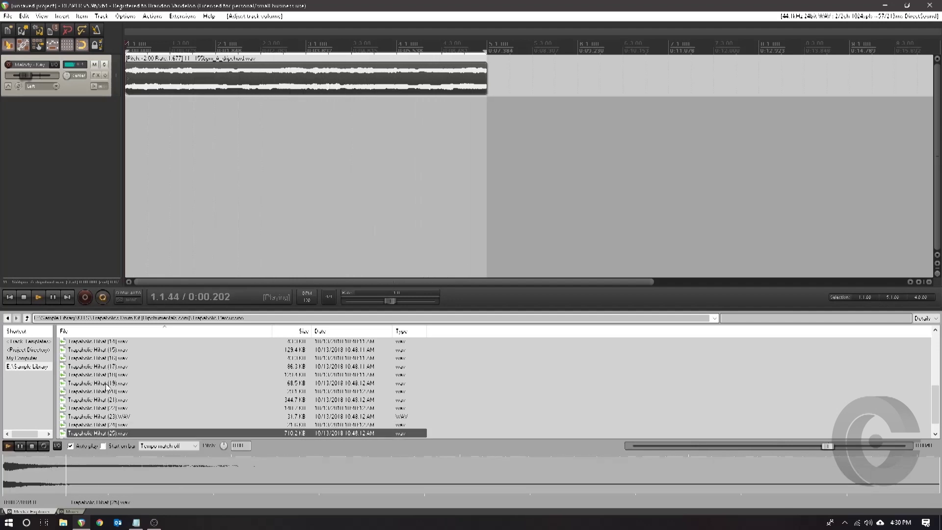
- Audition the hi-hat samples in reverse order and settle on Trapaholic Hihat (2).wav
key("Up")
key("Up")
key("Up")
key("Up")
key("Up")
key("Up")
key("Up")
key("Up")
key("Up")
key("Up")
key("Up")
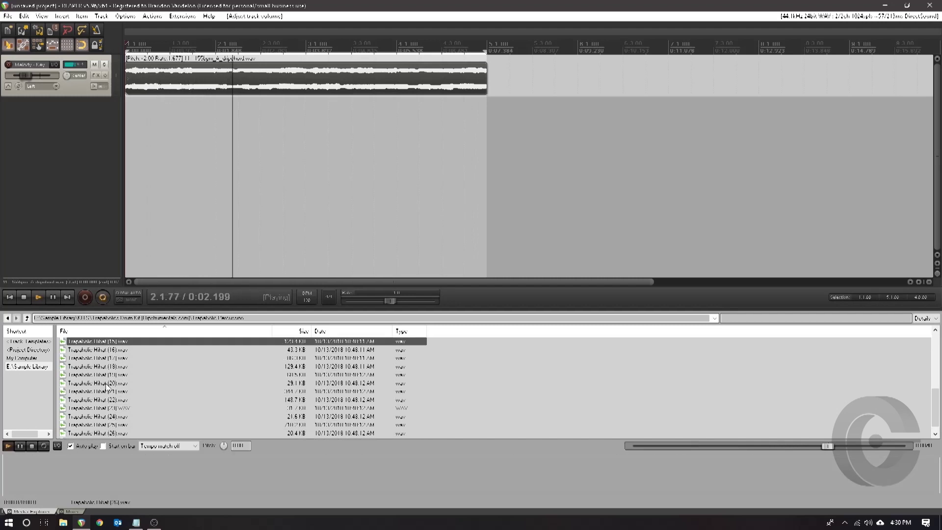
key("Up")
key("Up")
key("Up")
key("Up")
key("Up")
key("Up")
key("Up")
key("Up")
key("Up")
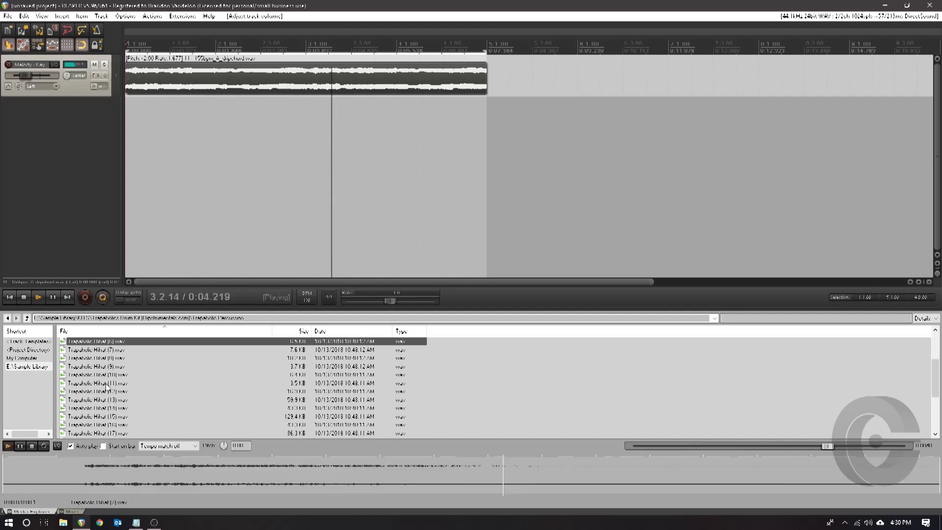
key("Up")
key("Up")
key("Up")
key("Up")
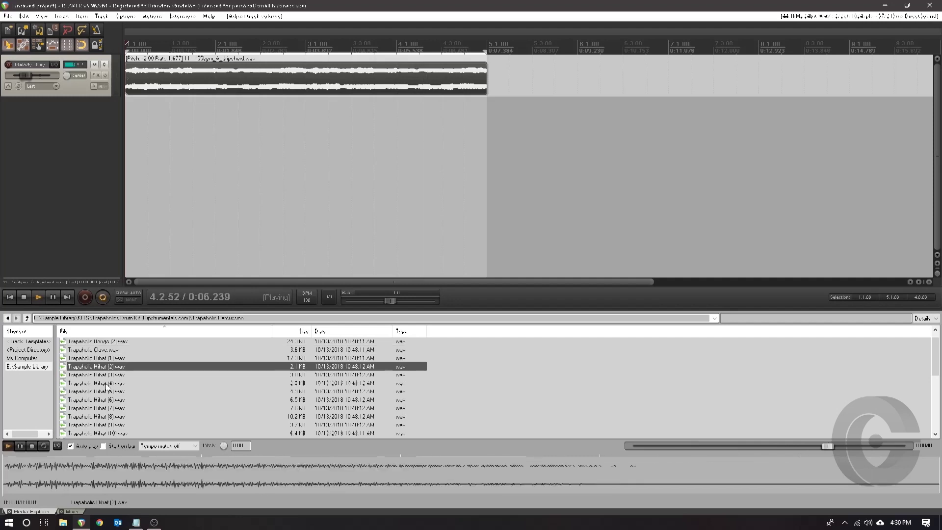
key("Up")
key("Down")
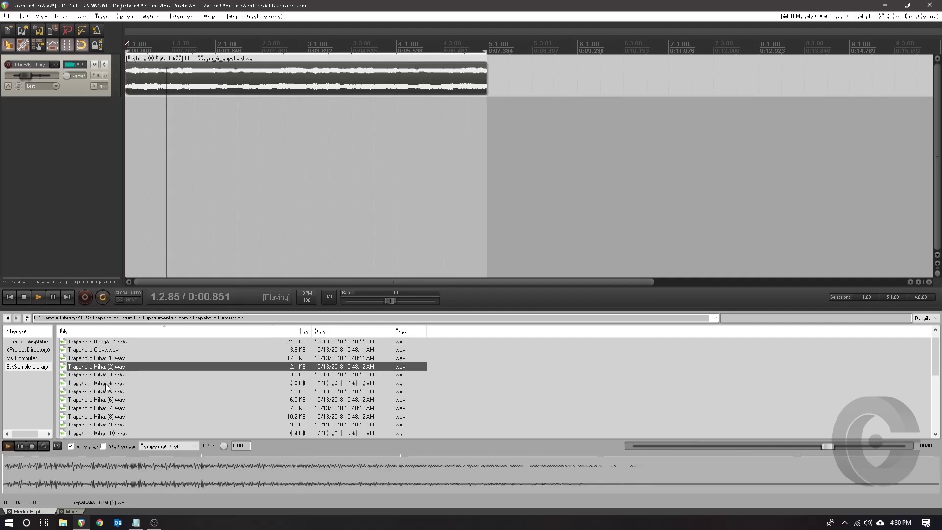
- Insert Trapaholic Hihat (2).wav on a new track below the melody at the project start
left_click_drag(151, 351, 154, 201)
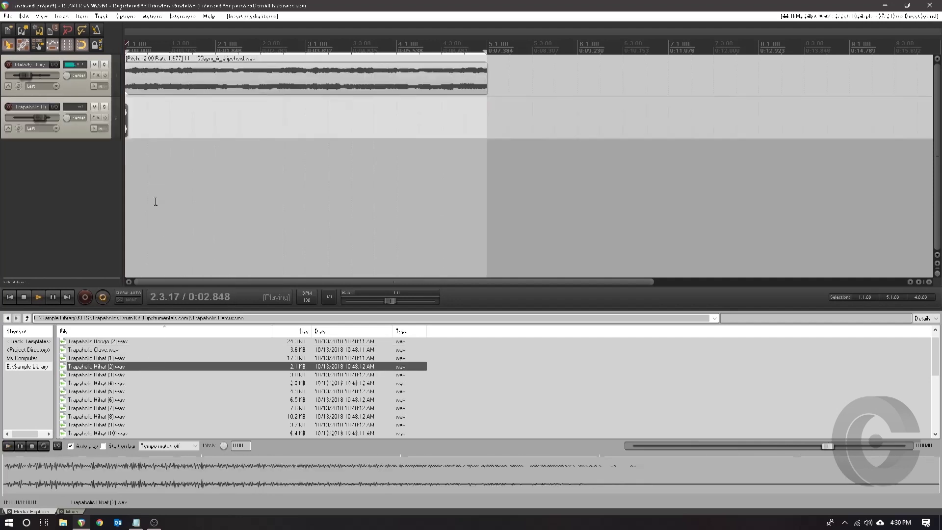
scroll(193, 196, "up", 4)
left_click_drag(235, 281, 154, 284)
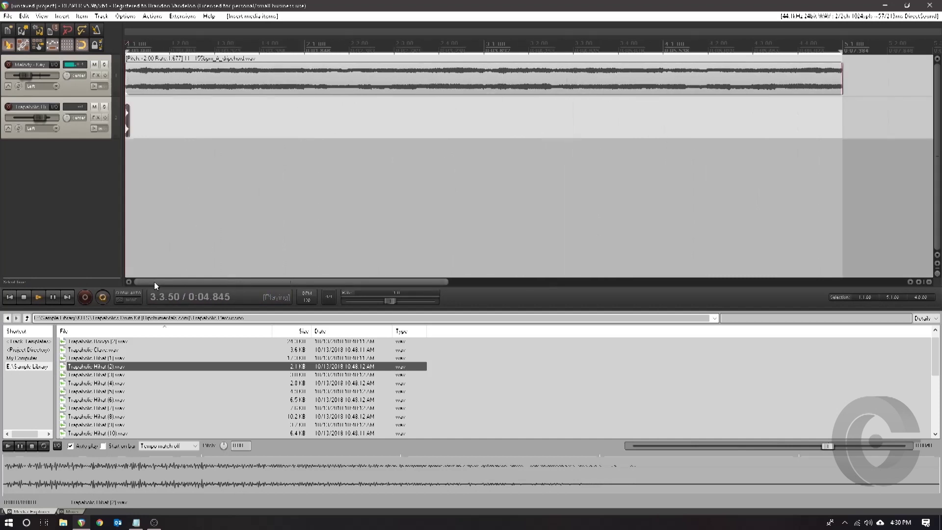
- Set the grid line spacing to 1/8 in the Snap/Grid Settings and close them
right_click(66, 45)
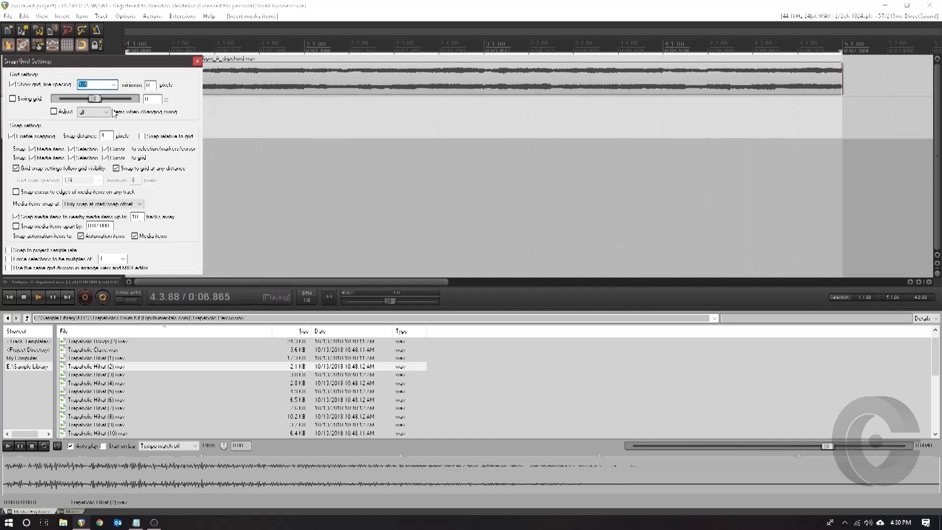
left_click(112, 85)
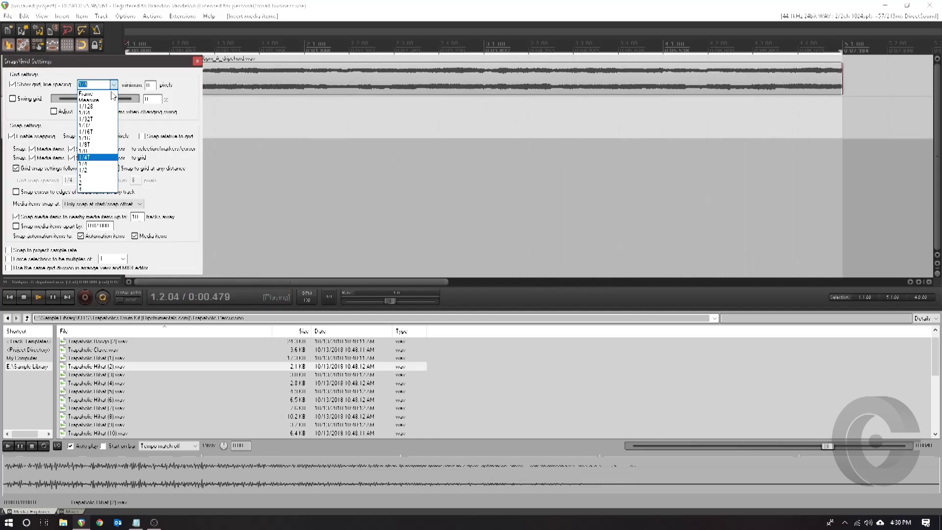
left_click(98, 152)
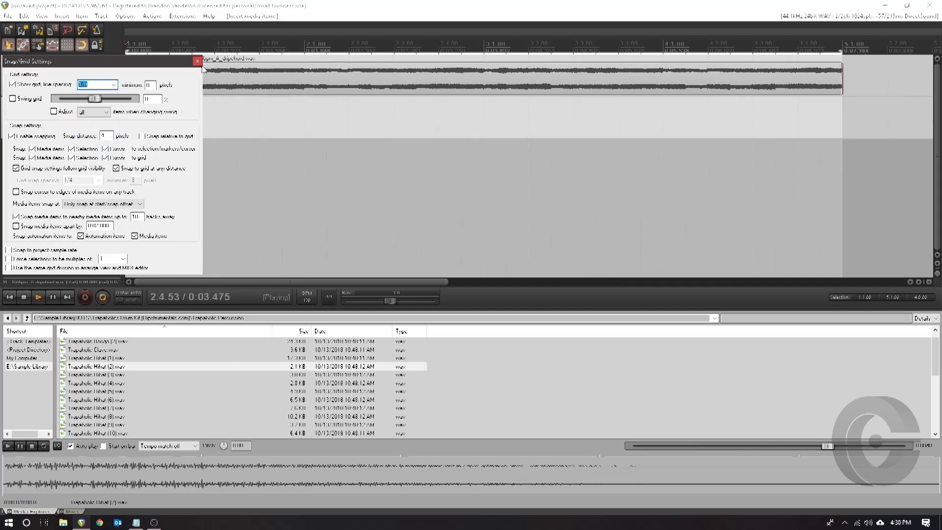
key("Escape")
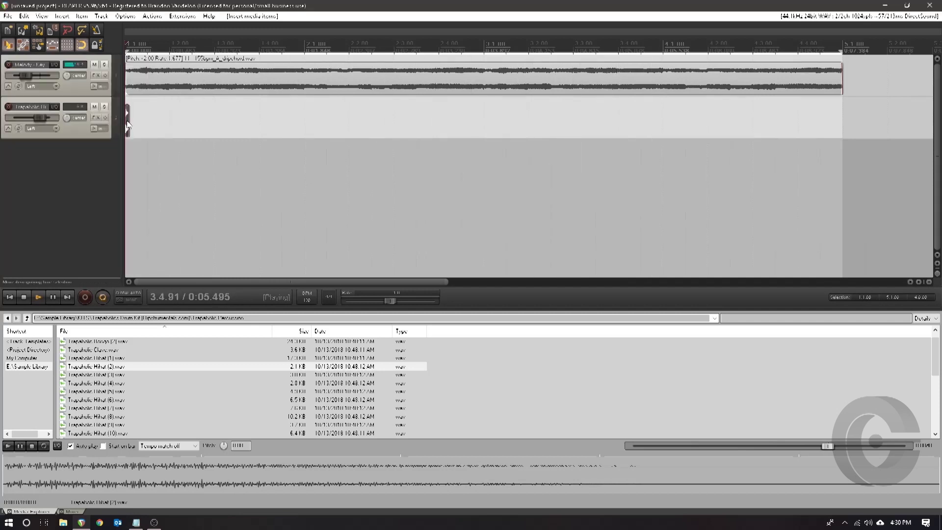
- Copy the hi-hat item to every eighth note of the first bar and repeat that bar through bar 4
left_click_drag(126, 124, 293, 129)
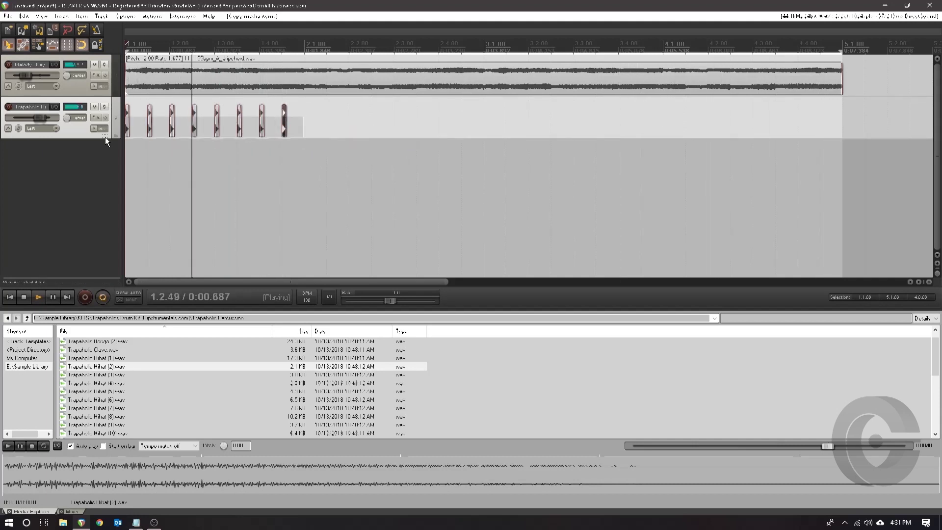
left_click(138, 110)
left_click_drag(129, 122, 668, 123)
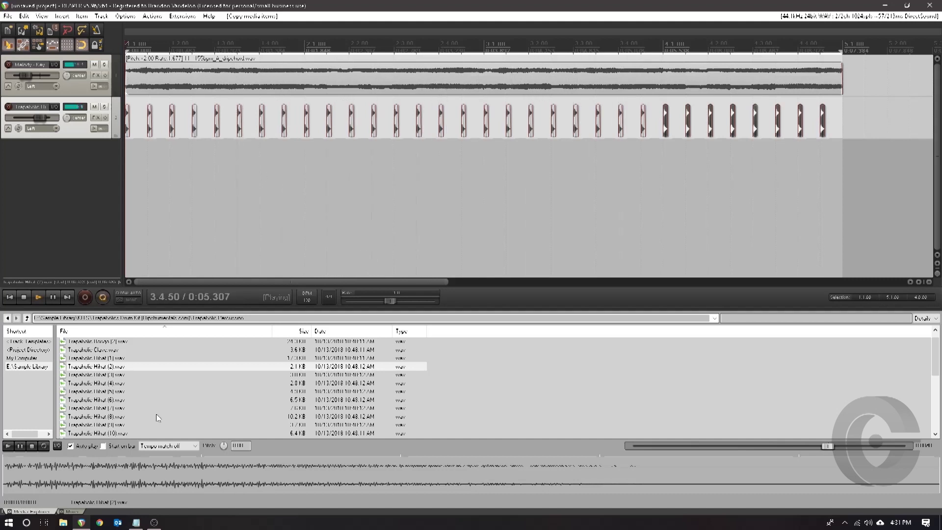
- Open the kit's Trapaholic Claps folder and audition several claps, ending on Trapaholic Clap (2).wav
left_click(26, 318)
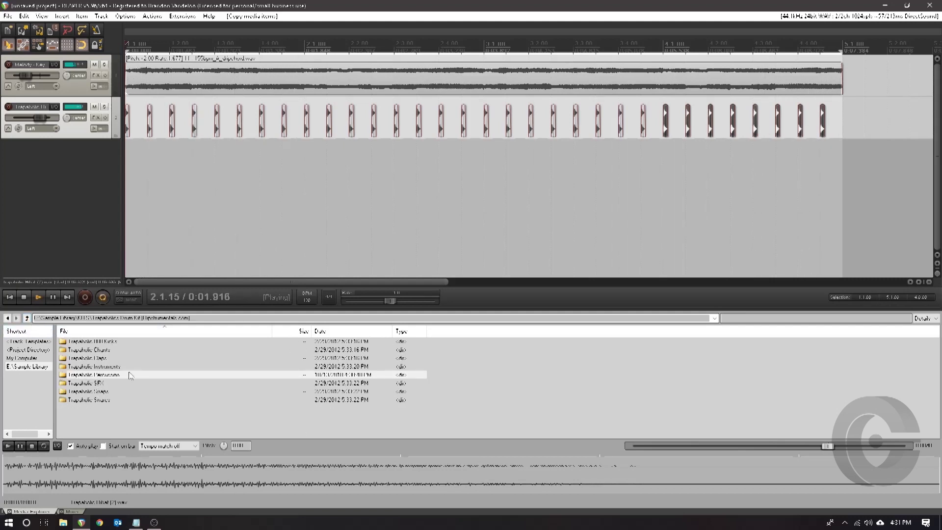
double_click(105, 359)
left_click(123, 367)
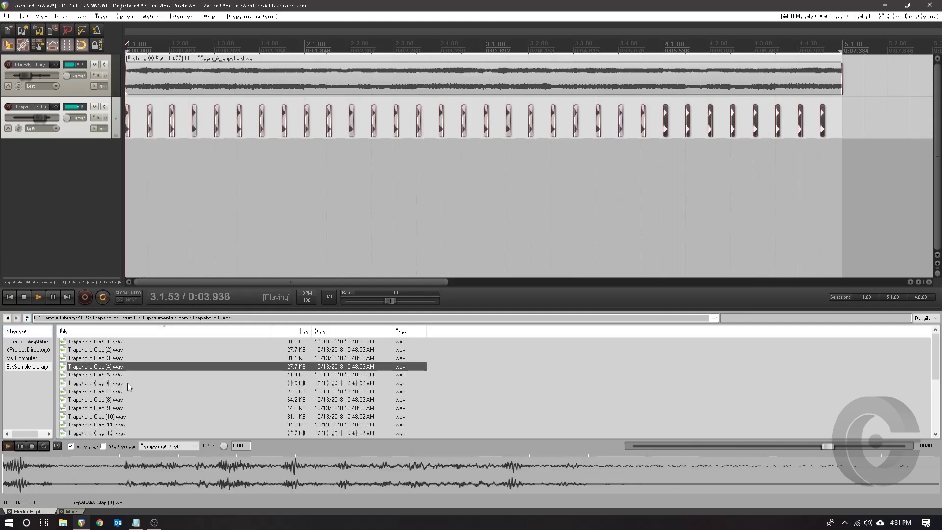
left_click(125, 375)
left_click(112, 351)
left_click(118, 343)
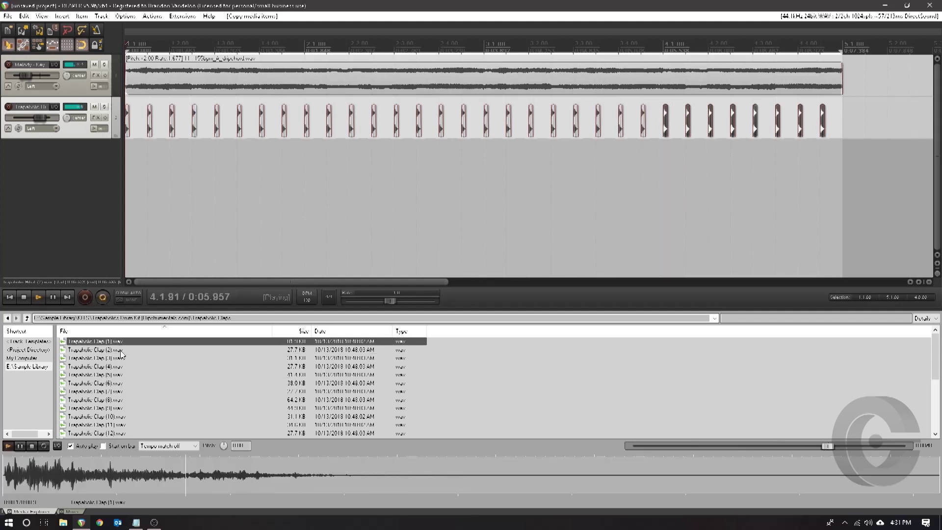
left_click(118, 351)
- Insert Trapaholic Clap (2).wav at 1.3.00 on a new track and copy it to 3.3.00
left_click_drag(118, 353, 209, 197)
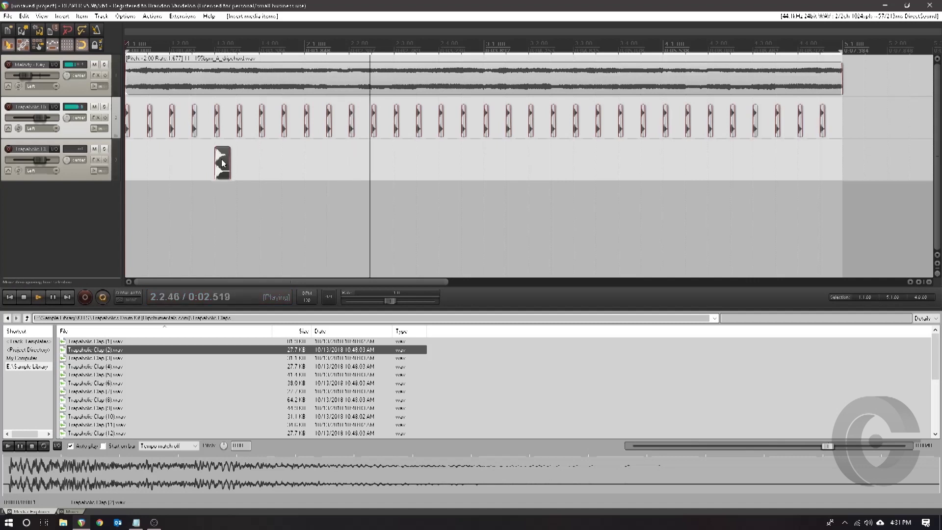
left_click_drag(220, 162, 584, 164)
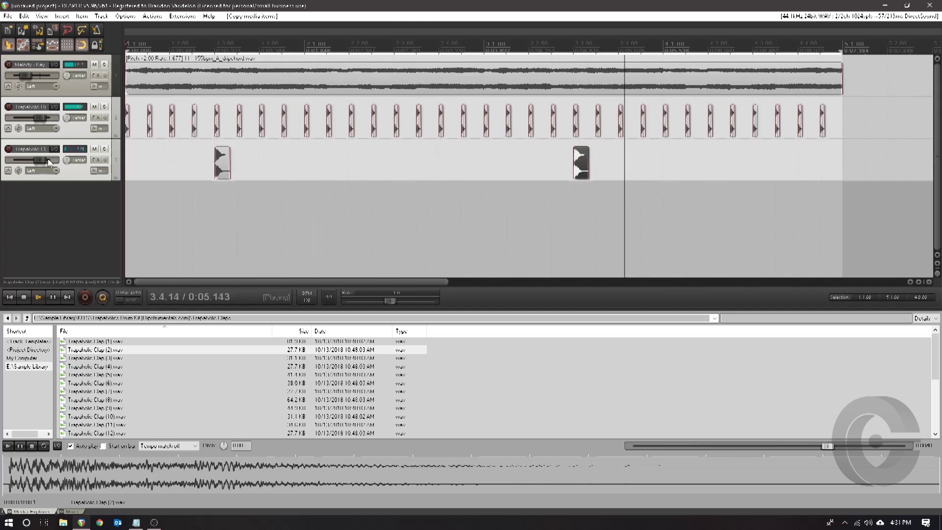
- Slightly lower the volume of the hi-hat and clap tracks together
left_click_drag(42, 163, 36, 163)
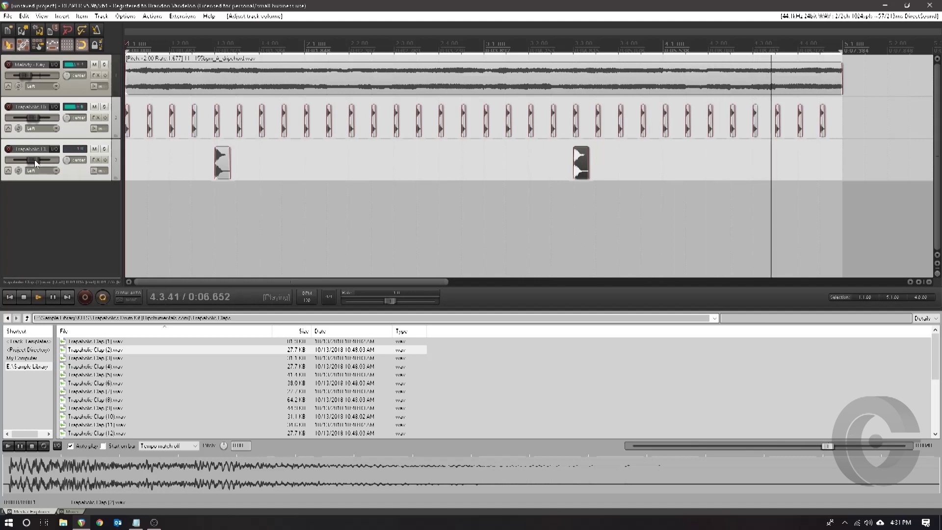
- Rebalance the melody, hi-hat and clap tracks by raising the melody's volume and slightly lowering the clap's
left_click(69, 179)
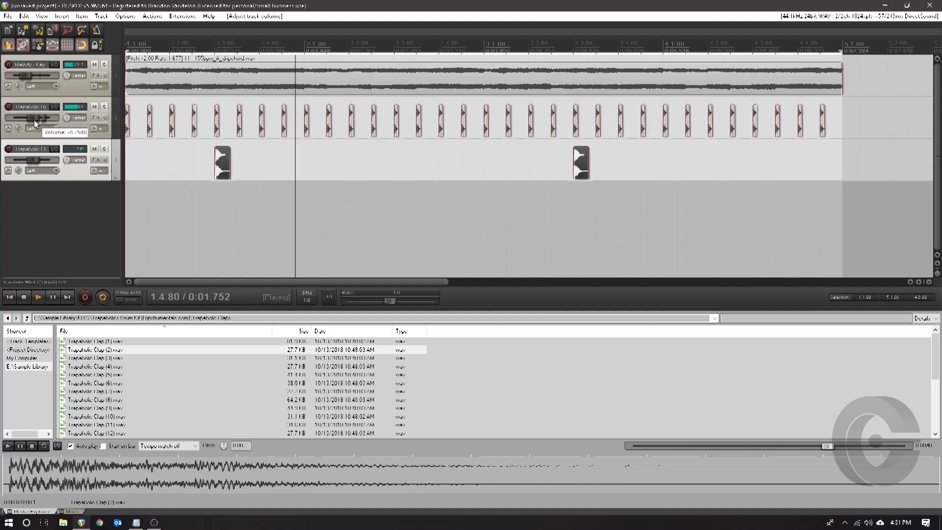
left_click_drag(34, 118, 41, 118)
left_click_drag(37, 162, 30, 165)
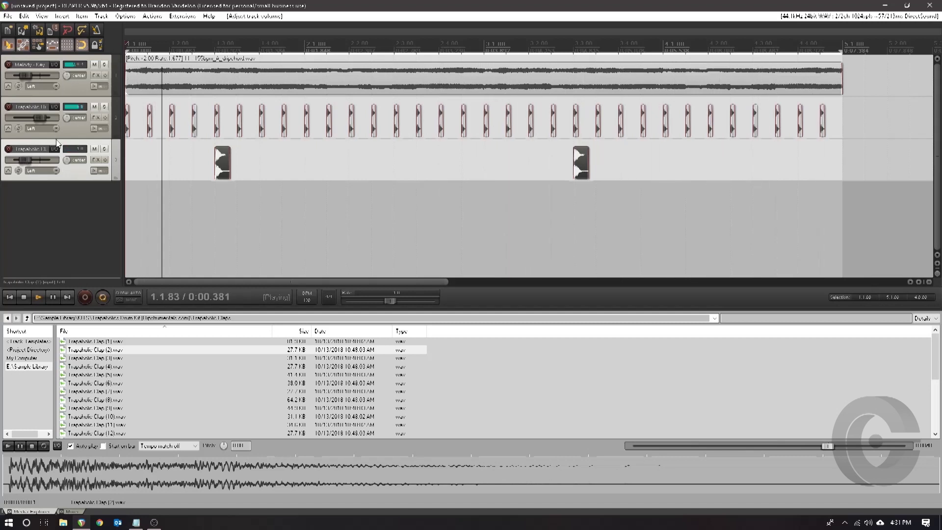
left_click(73, 136)
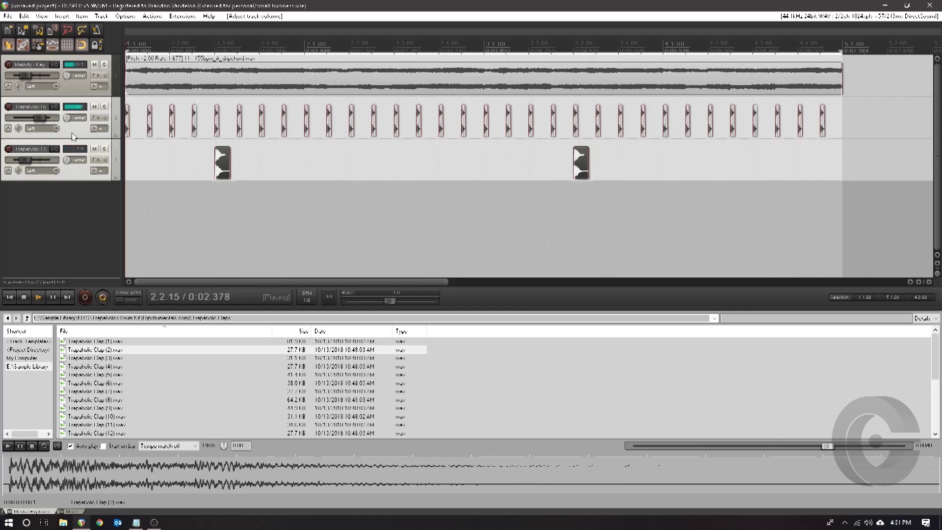
left_click(76, 93)
left_click_drag(39, 116, 36, 116)
left_click_drag(23, 77, 47, 79)
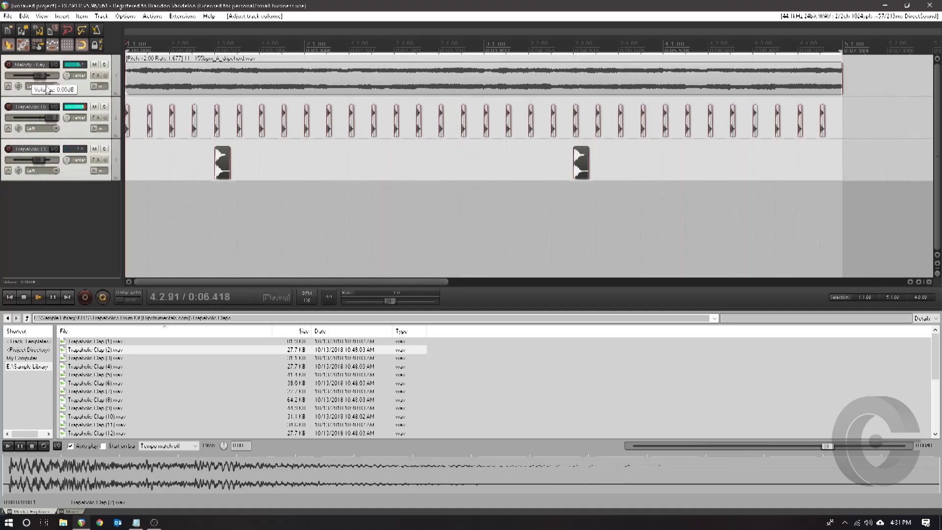
left_click_drag(52, 119, 39, 120)
left_click(65, 194)
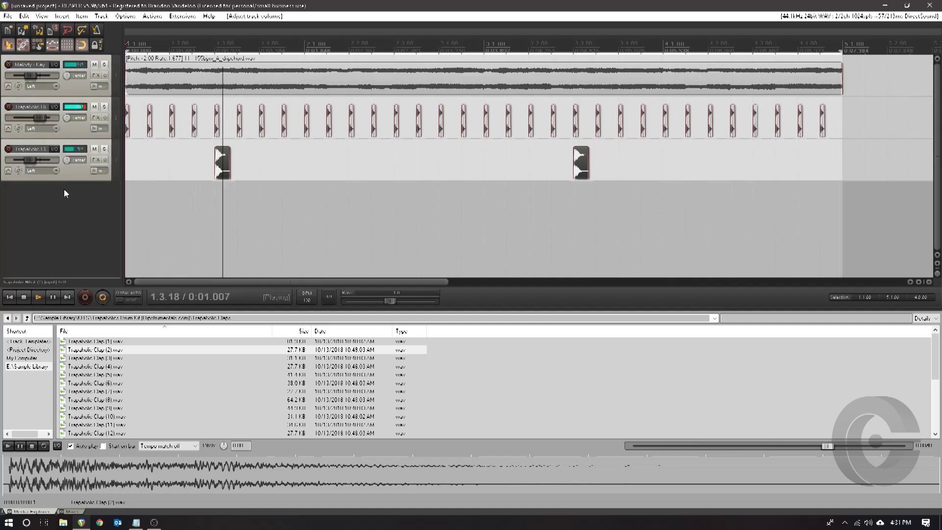
left_click_drag(31, 83, 42, 80)
left_click_drag(41, 121, 37, 122)
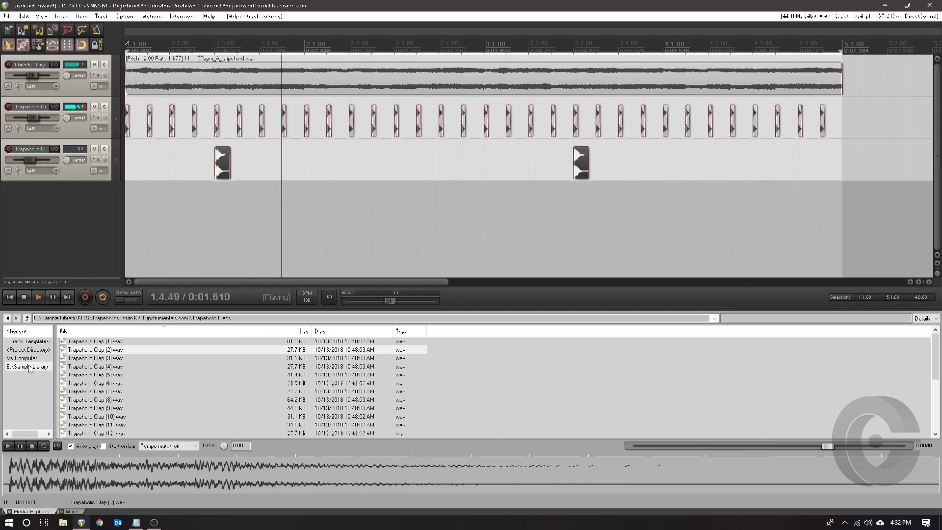
- Open the Trapaholics Drum Kit's 808 Kicks folder and audition Trapaholic Kick (1) and Trapaholic Kick (2)
left_click(27, 319)
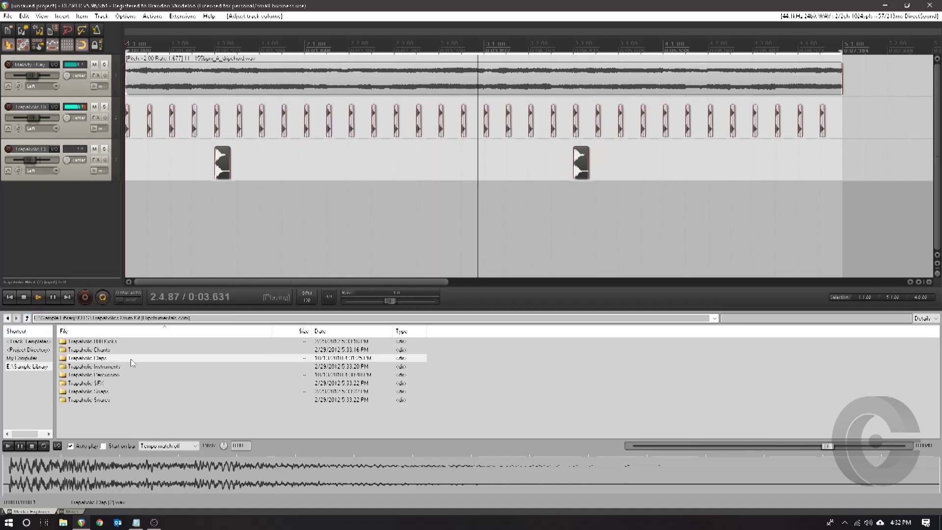
left_click(27, 318)
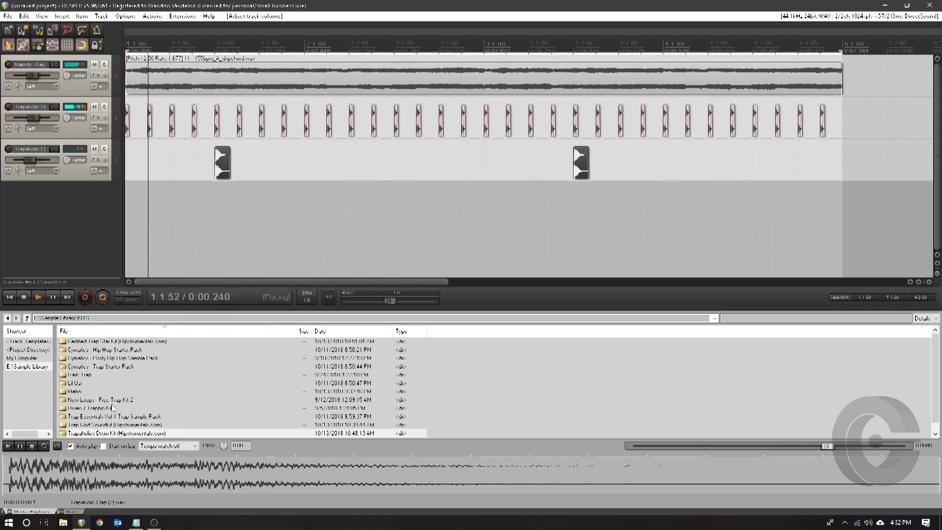
scroll(113, 407, "down", 1)
double_click(111, 425)
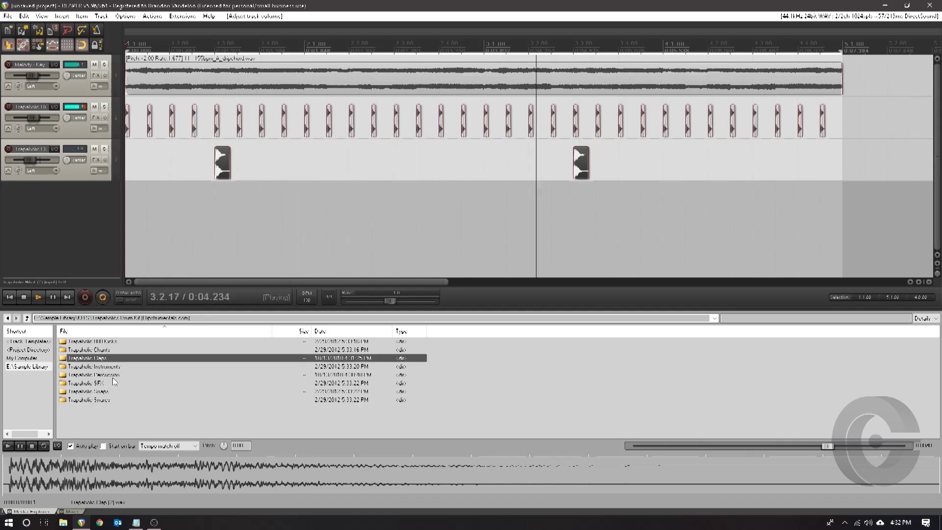
double_click(112, 342)
left_click(121, 366)
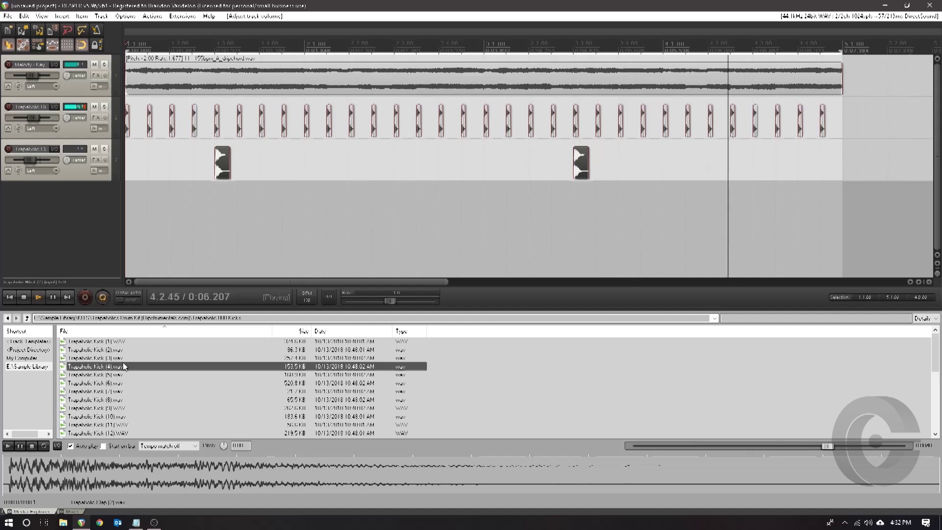
left_click(123, 342)
left_click(123, 350)
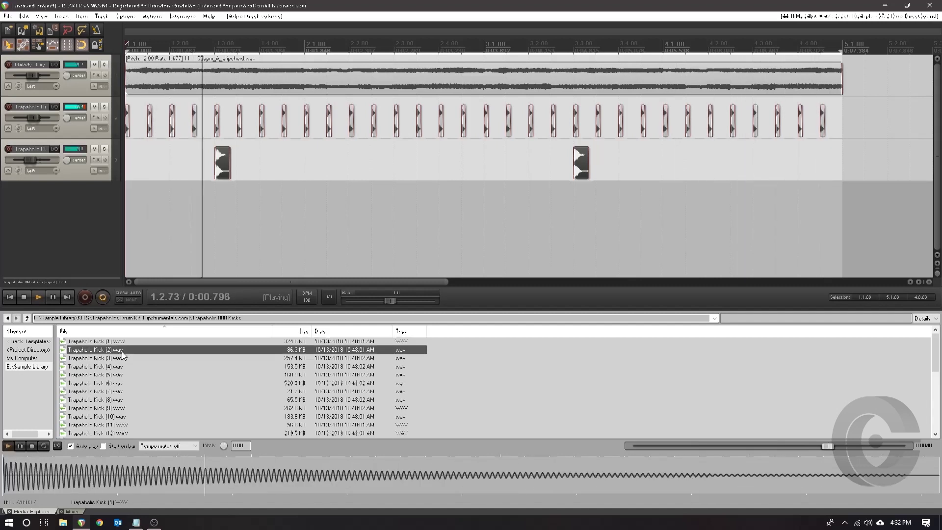
- Check the Trapaholic Percussion folder and return to the kit's folder list
left_click(27, 318)
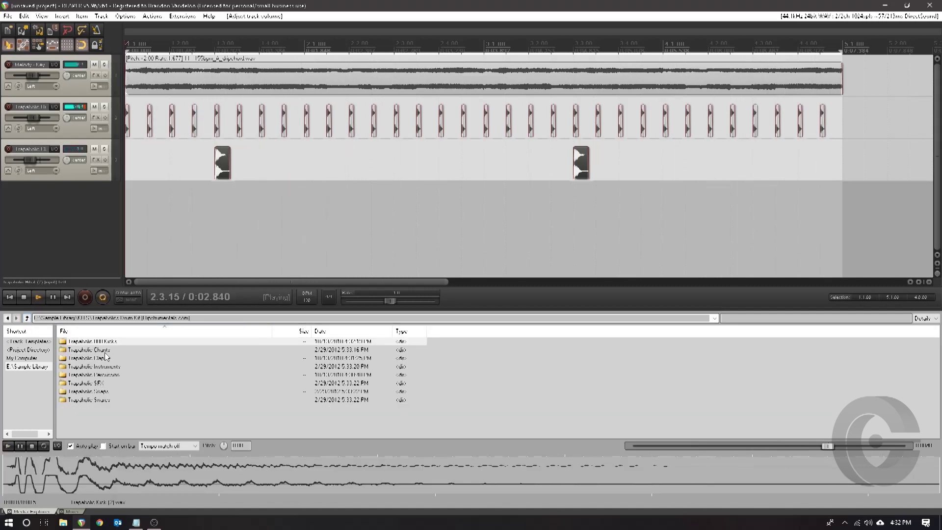
double_click(118, 375)
left_click(118, 375)
left_click(27, 318)
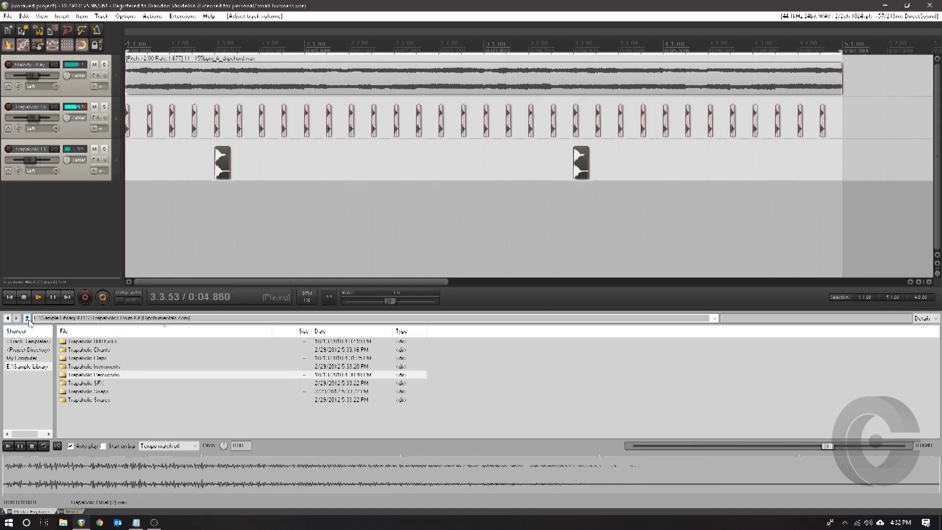
- Open the Kicks folder within Drums - One Shots of the Cymatics - Trap Starter Pack
left_click(27, 318)
double_click(104, 366)
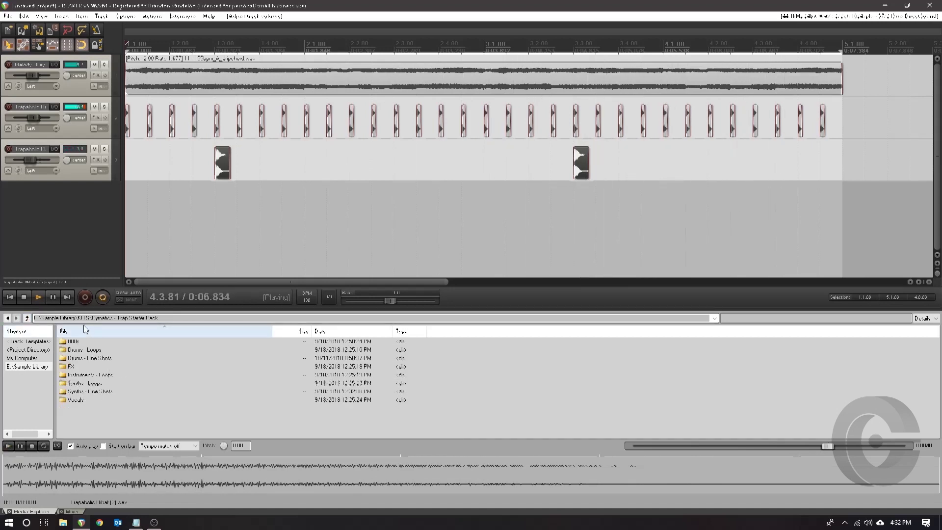
double_click(90, 358)
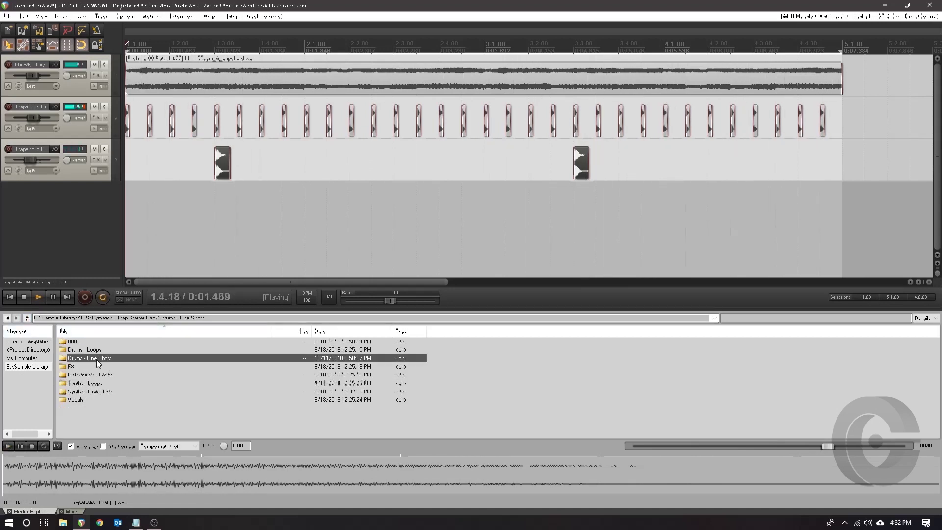
double_click(75, 360)
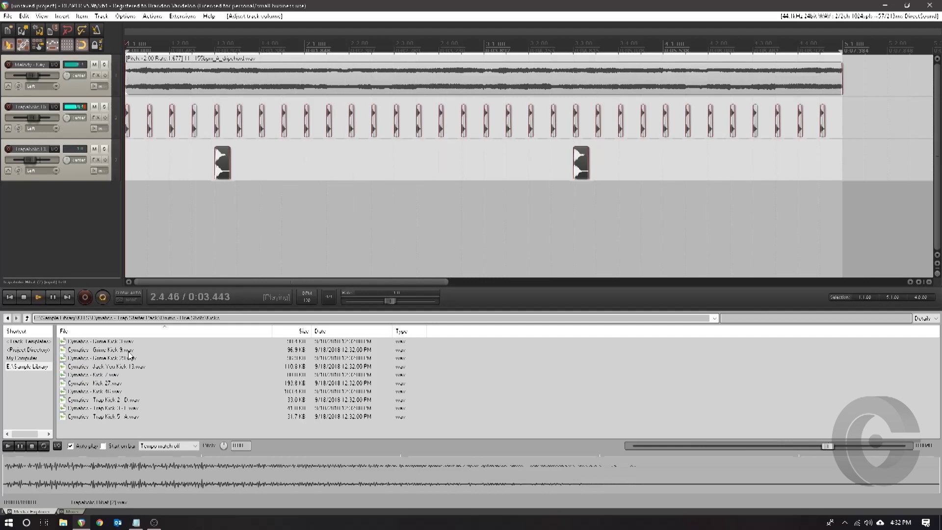
- Audition the Cymatics kicks and insert Cymatics - Kick 7.wav at the start of bar 1 on a new track
key("Down")
key("Down")
key("Down")
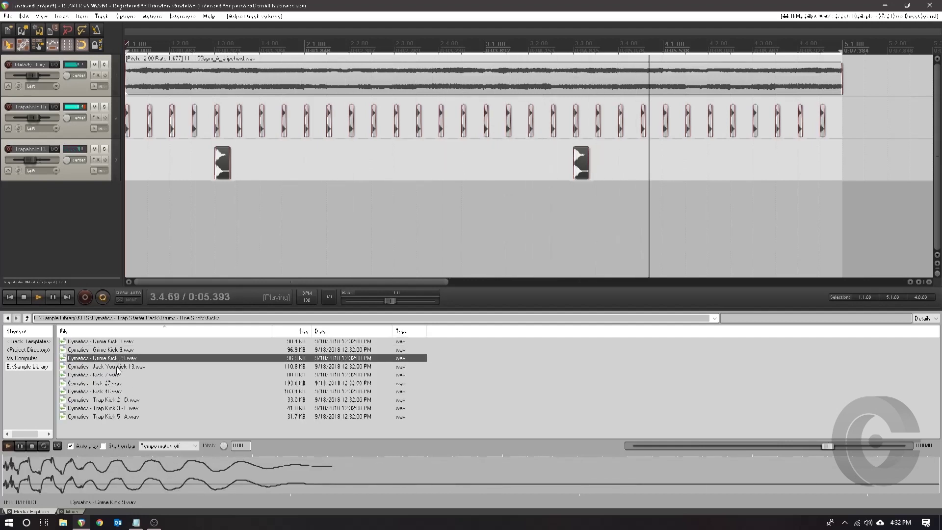
key("Up")
key("Down")
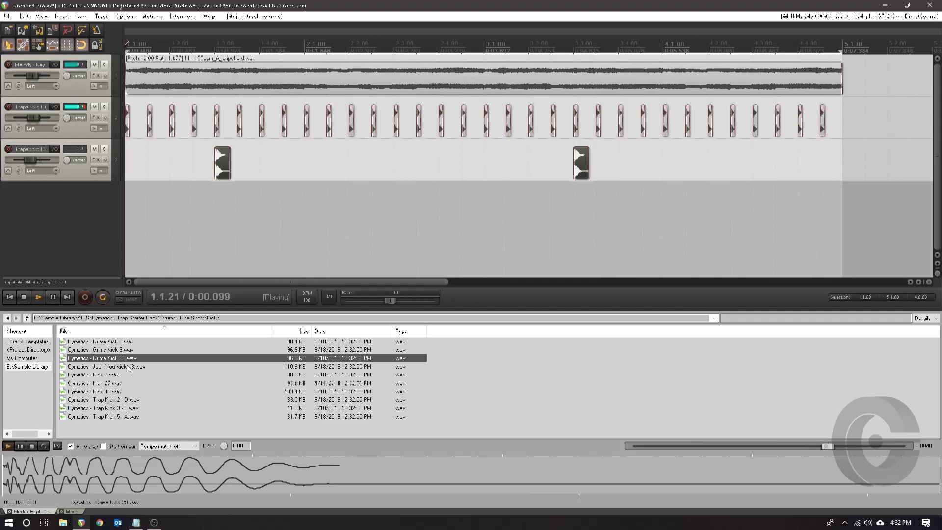
key("Down")
key("Down")
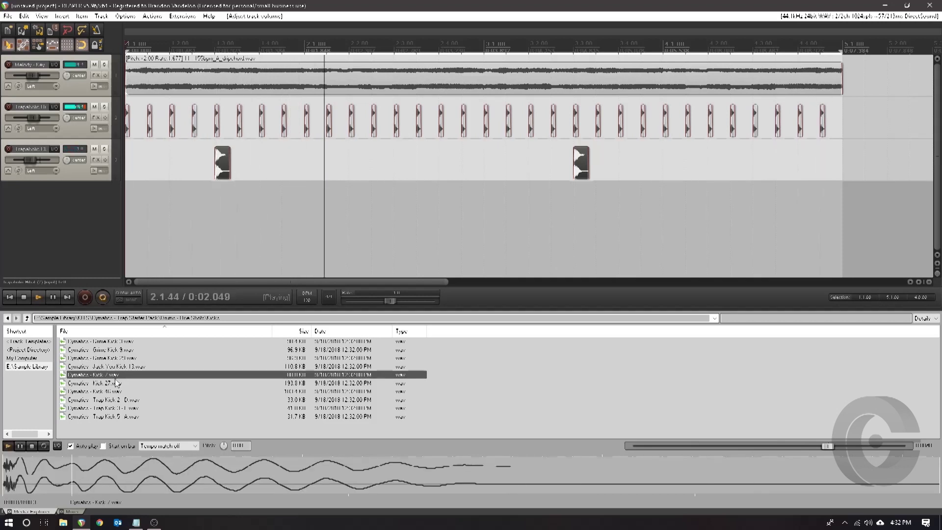
key("Down")
key("Up")
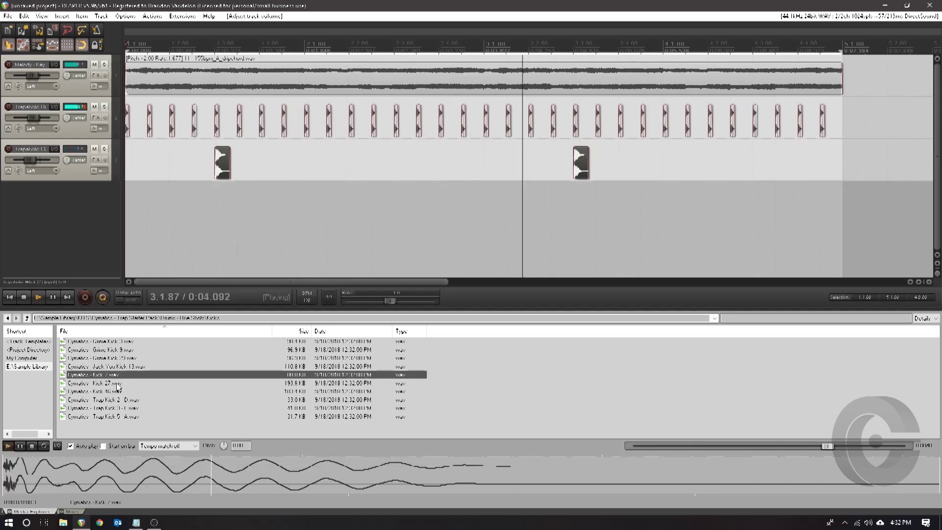
left_click_drag(116, 376, 129, 199)
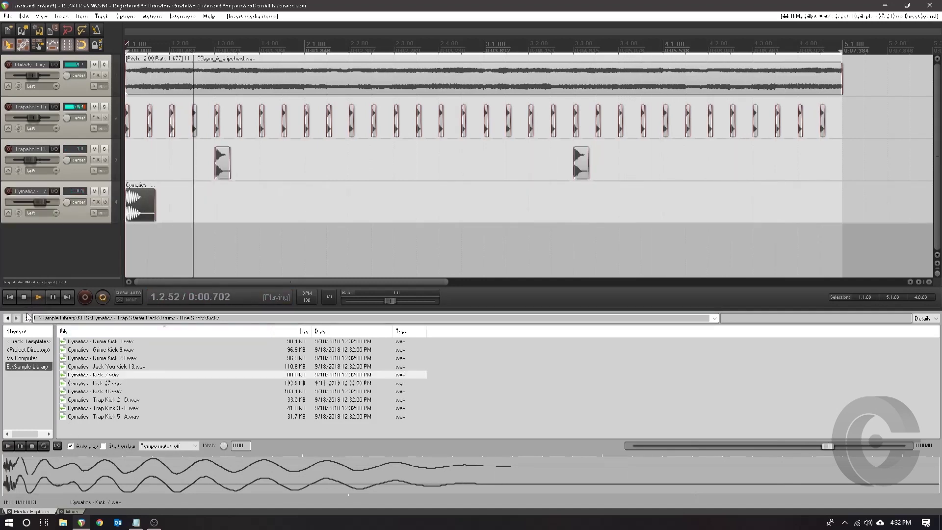
- Open the pack's one-shot Snares folder and audition several trap and ultimate snares
left_click(28, 318)
double_click(76, 374)
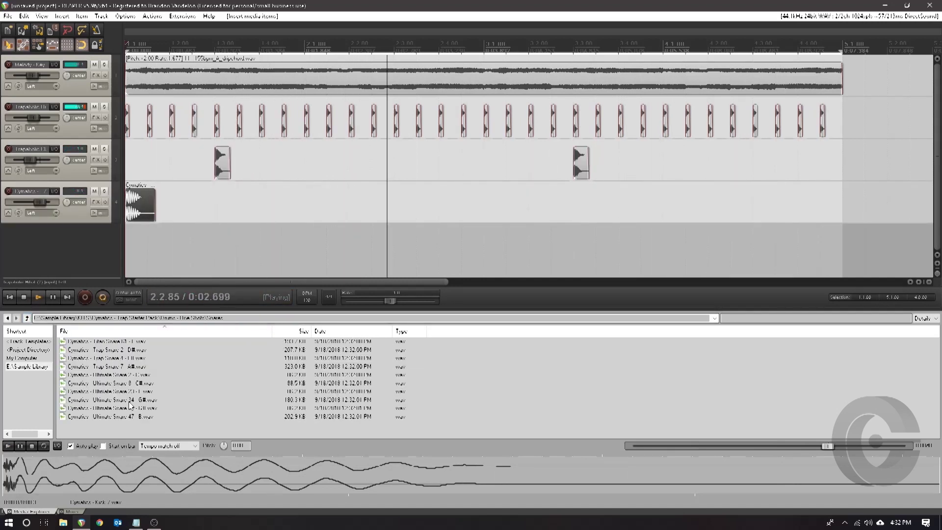
left_click(130, 367)
left_click(131, 351)
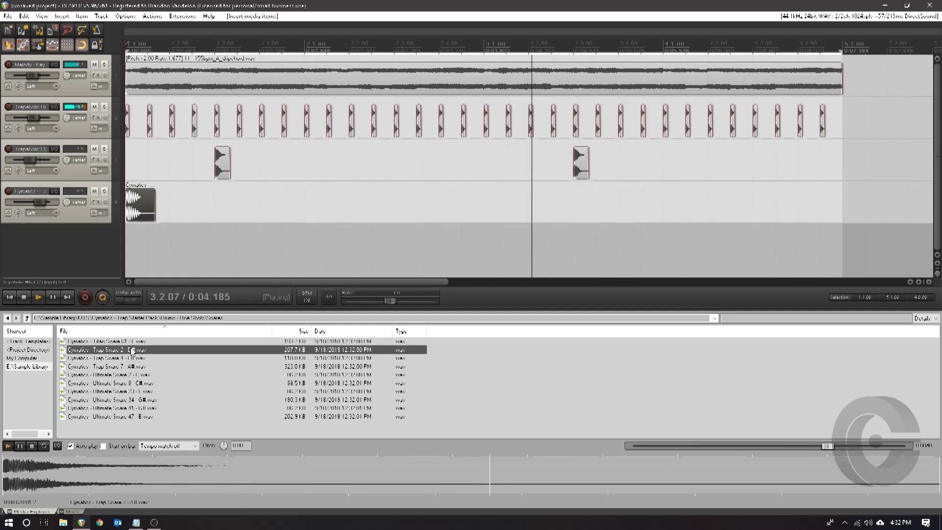
left_click(146, 383)
left_click(170, 417)
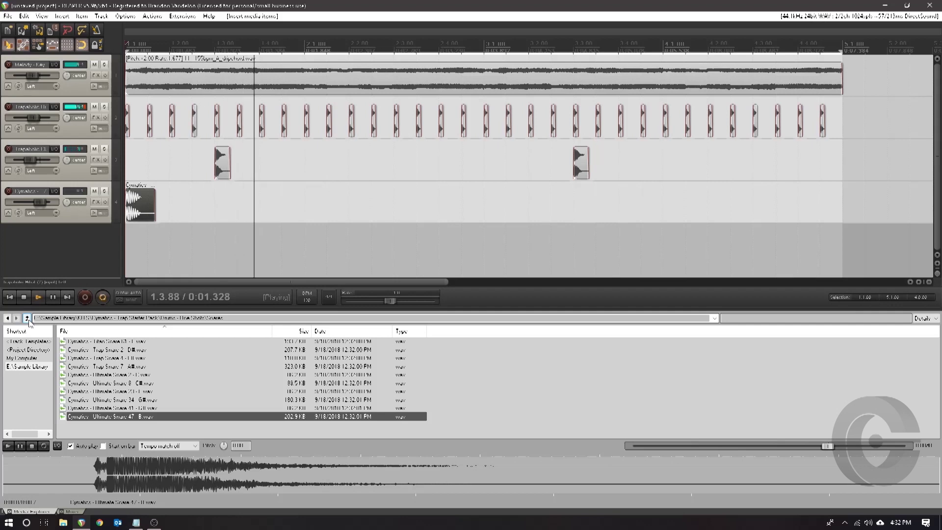
- Insert Cymatics - Ultimate Snare 47 - B.wav at 1.2.00 on a new track and lower that track's volume
left_click(140, 408)
left_click(141, 417)
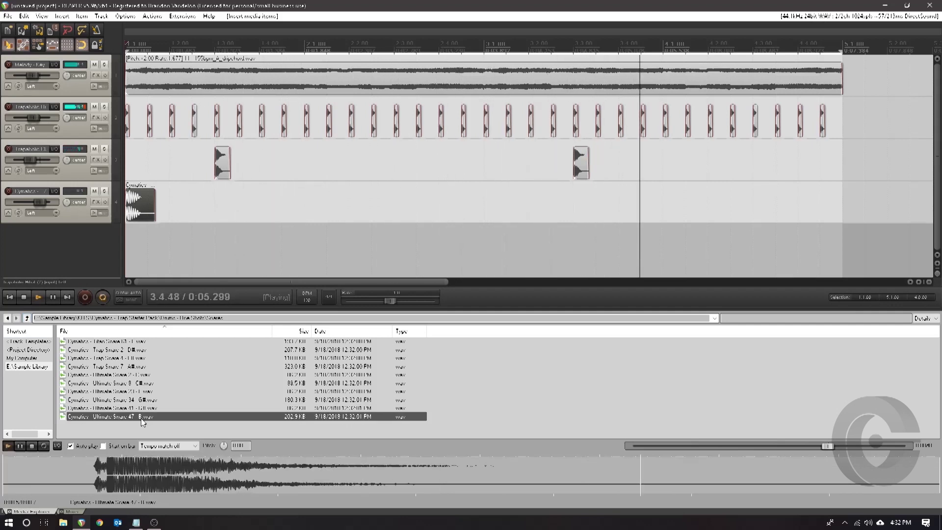
left_click_drag(146, 416, 177, 267)
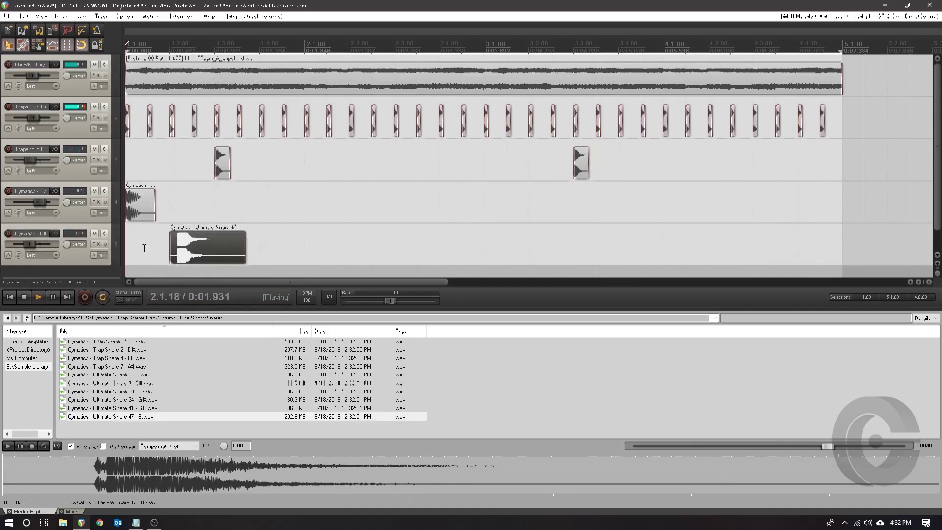
- Set the snare item's take volume to -3.19 dB in its item properties
double_click(215, 248)
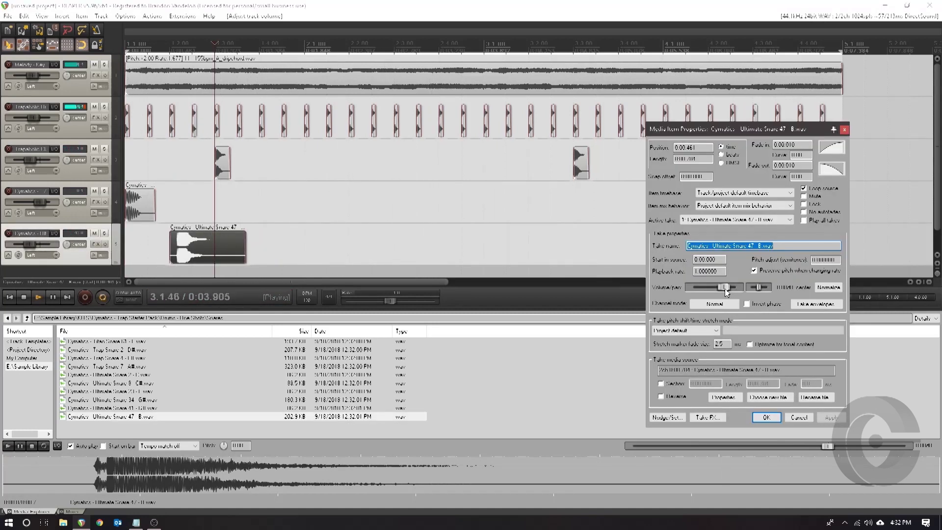
left_click_drag(724, 288, 724, 290)
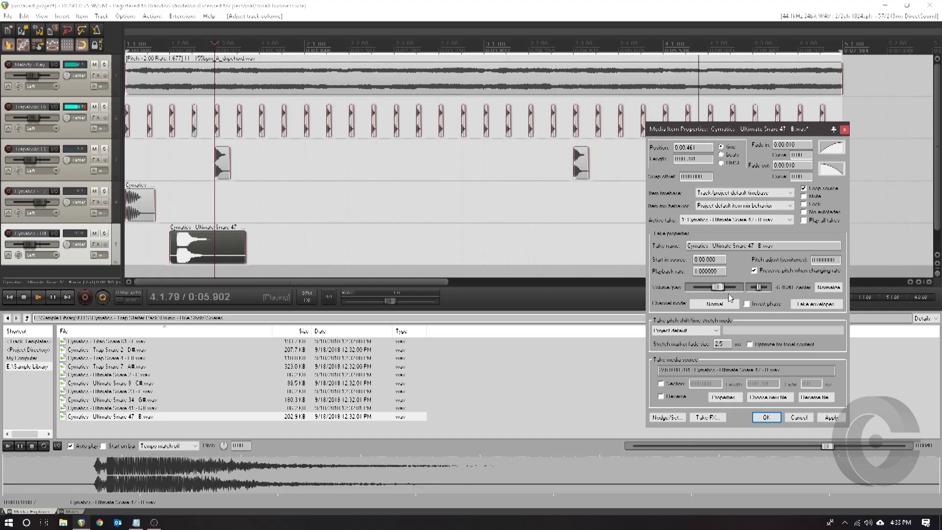
left_click(829, 418)
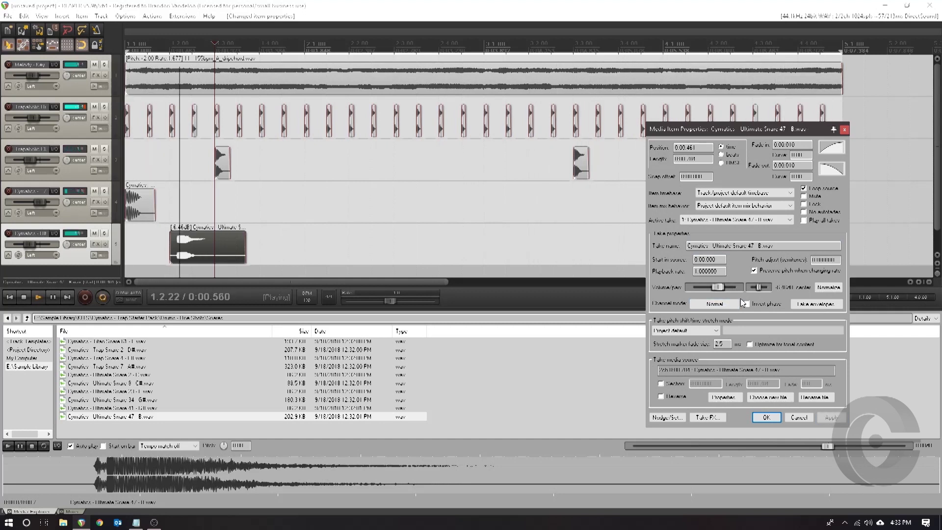
left_click_drag(719, 289, 723, 292)
left_click(840, 421)
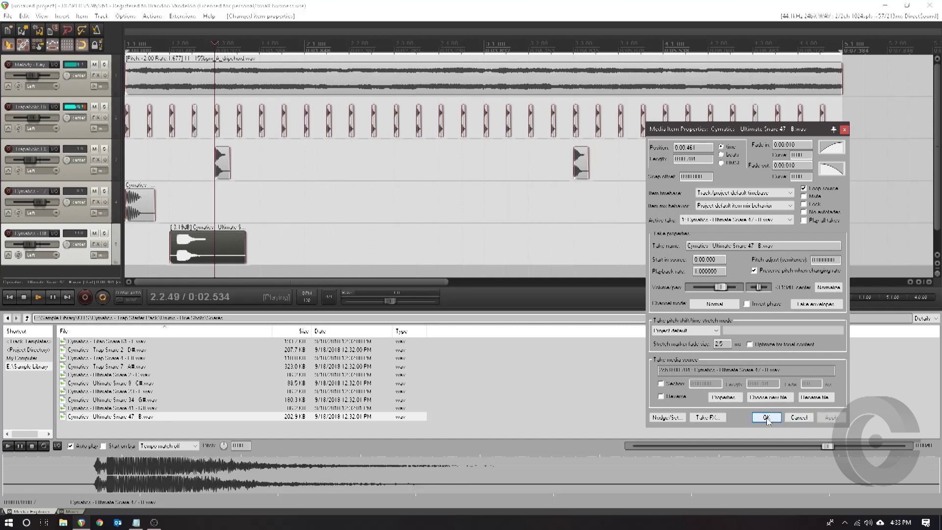
left_click(765, 417)
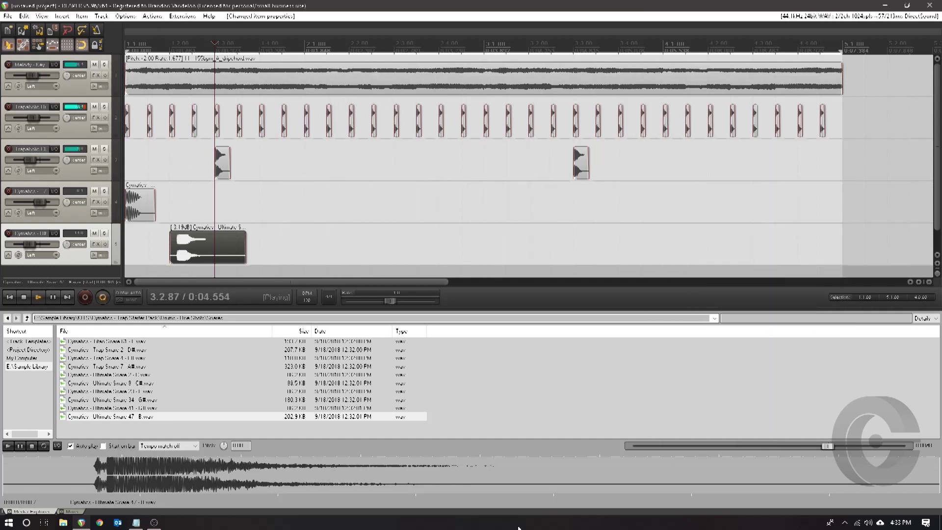
- Trim the snare item's silent start up to its first hit and cut off its quiet tail
left_click_drag(244, 244, 177, 242)
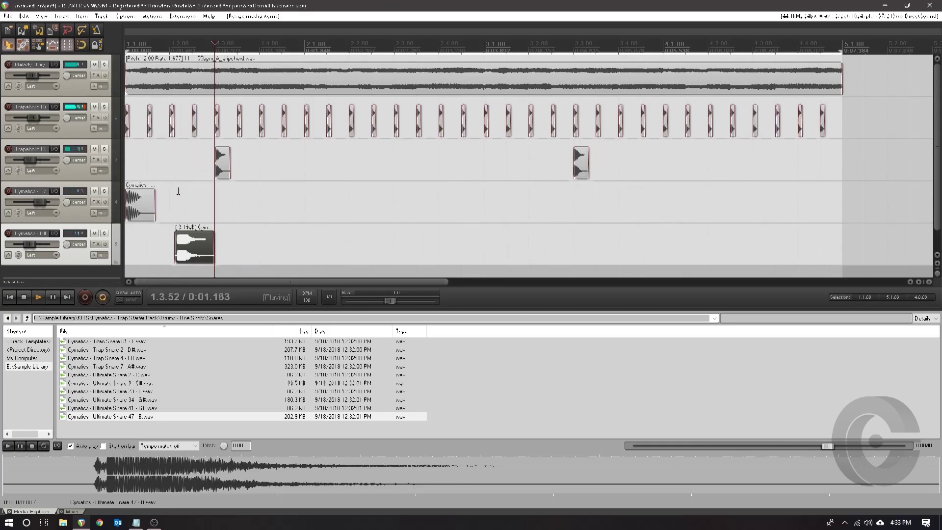
scroll(178, 191, "up", 6)
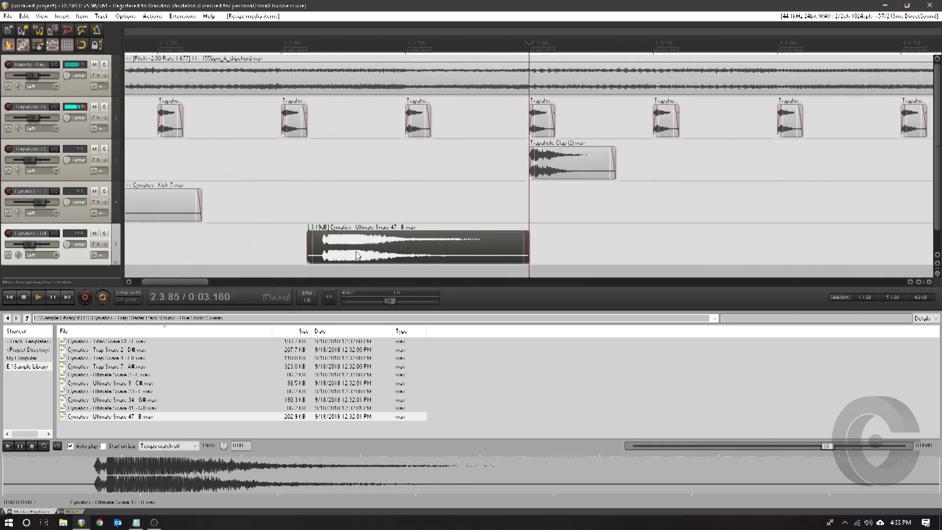
left_click_drag(310, 244, 322, 255)
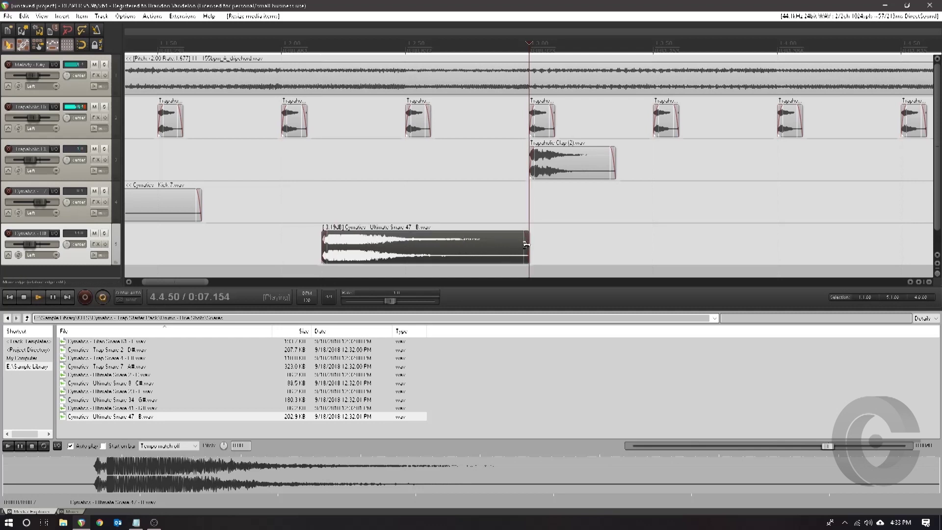
left_click_drag(526, 244, 485, 255)
scroll(345, 253, "down", 8)
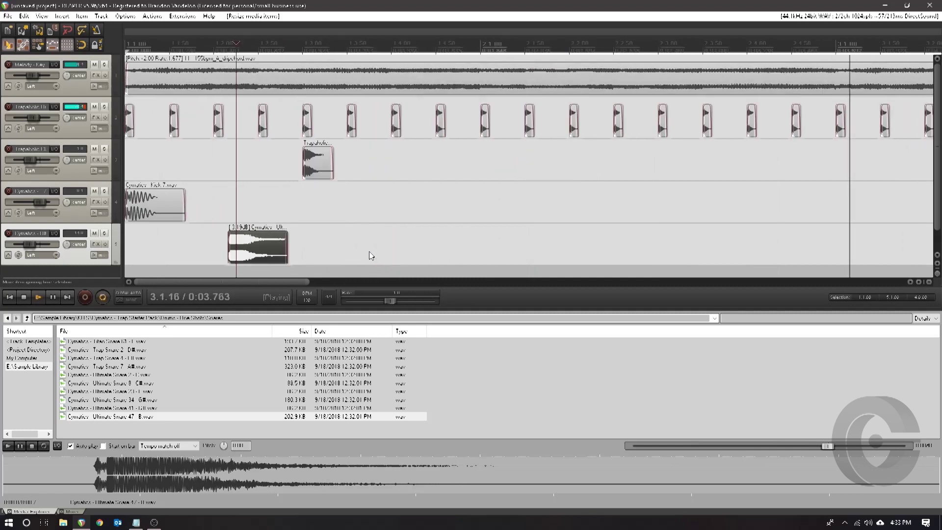
- Move the snare item along its track to 2.2.00 and mute the snare track
left_click_drag(220, 245, 236, 243)
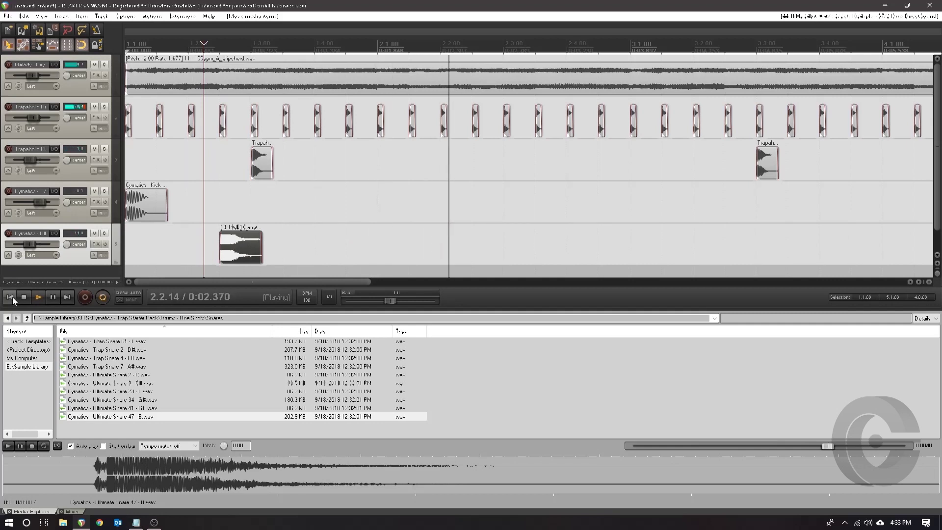
left_click(12, 298)
left_click_drag(248, 261, 460, 246)
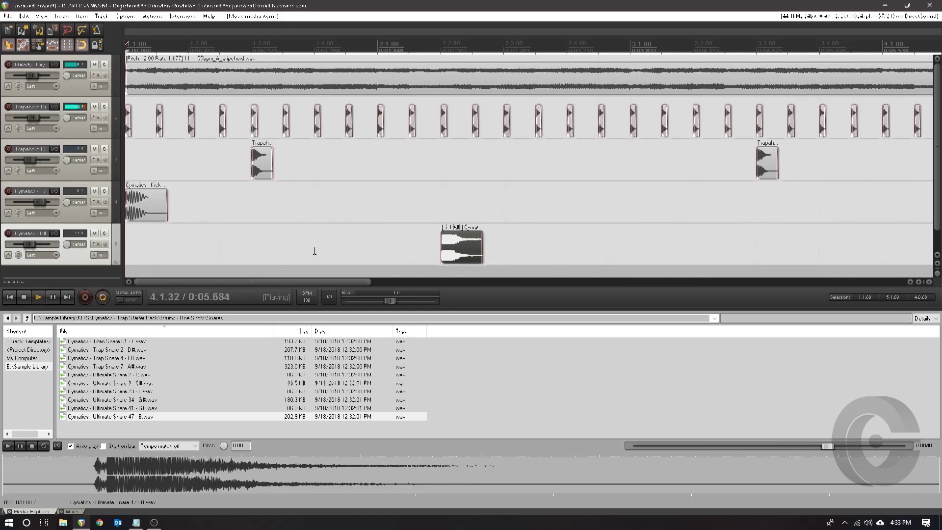
left_click(94, 233)
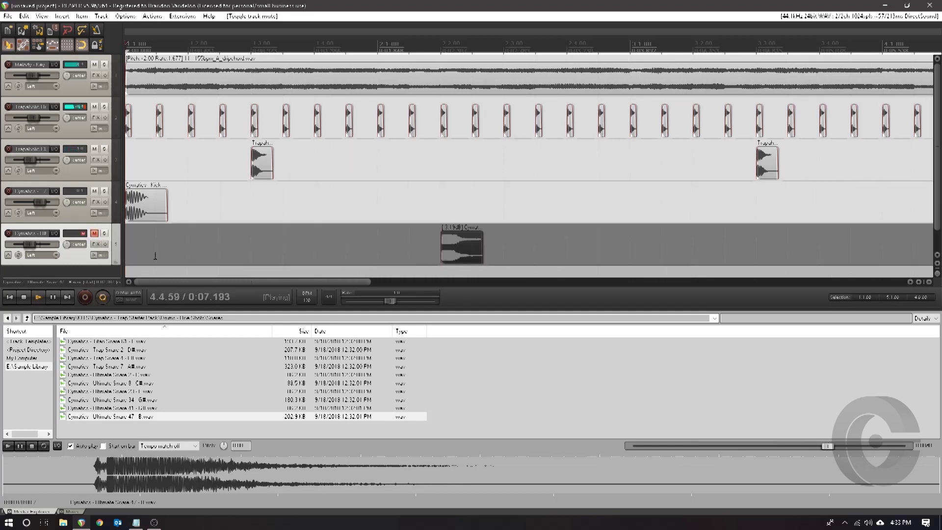
- Copy the kick to 2.2.50, 2.3.00, 4.1.00 and 4.4.00, deleting the surplus kick at the loop's end
left_click(207, 205)
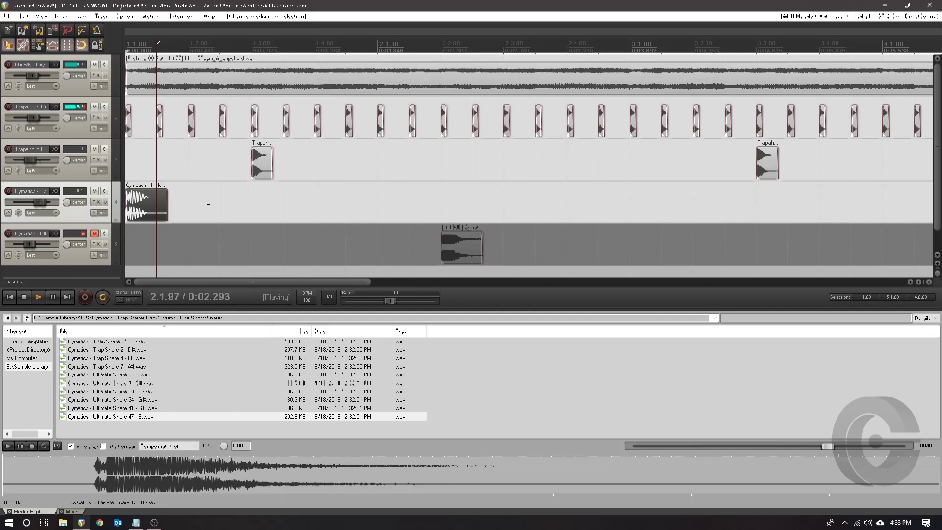
left_click_drag(160, 210, 504, 194)
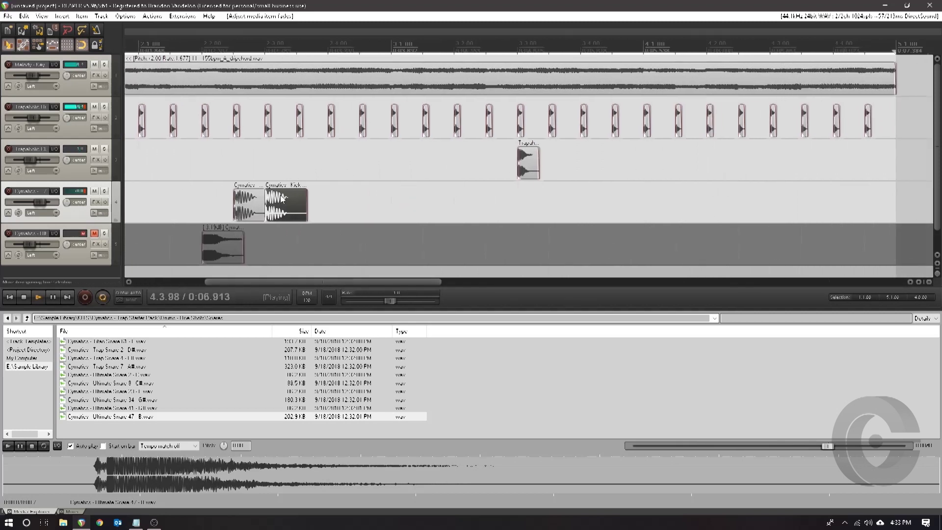
left_click_drag(294, 201, 672, 198)
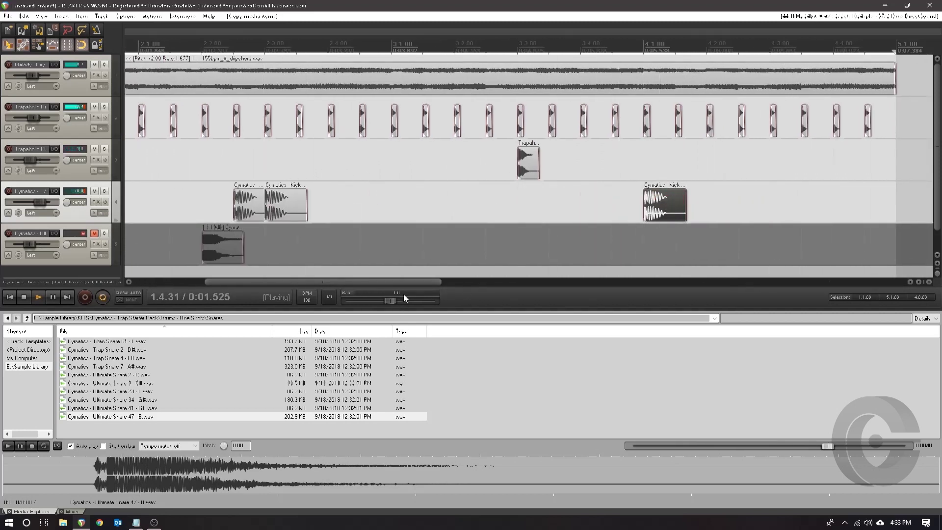
left_click_drag(408, 282, 505, 282)
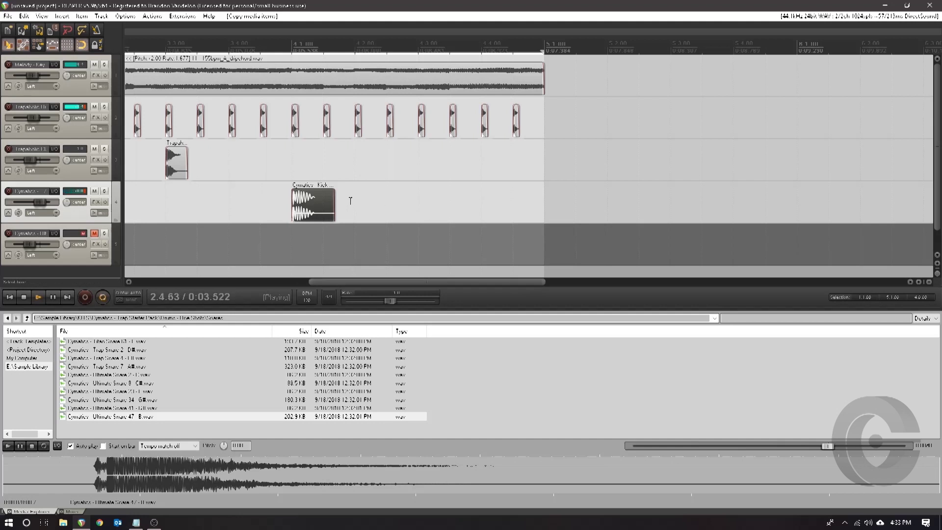
left_click_drag(311, 201, 548, 209)
scroll(362, 239, "down", 2)
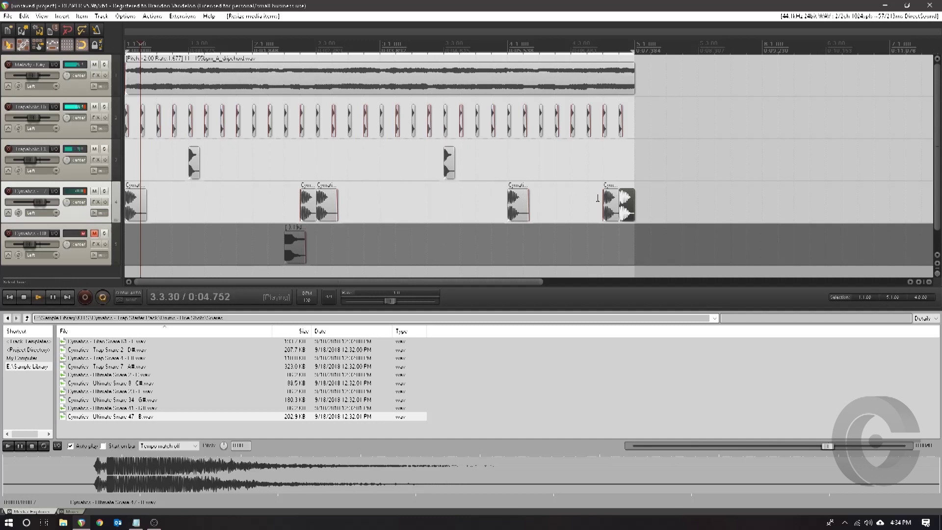
key("Delete")
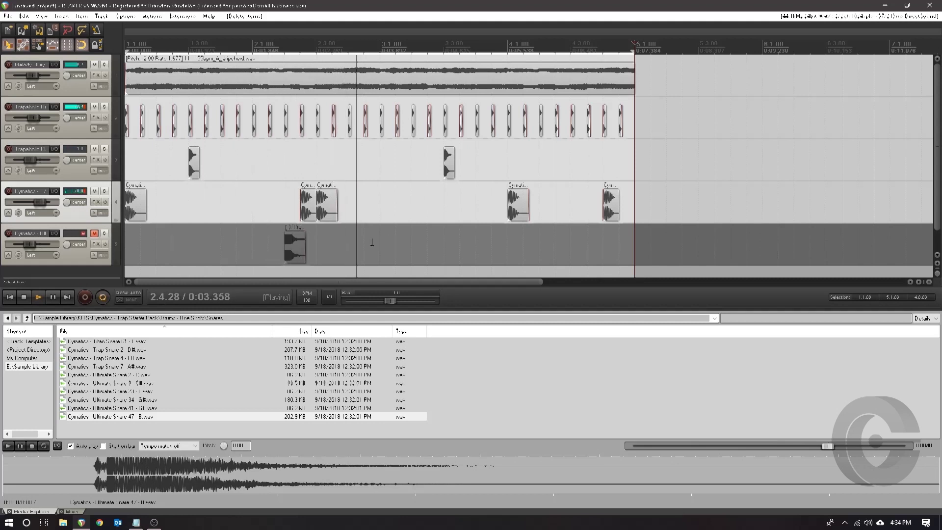
- Place a kick copy at 1.1.50, delete the kick at 2.3.00 and replay from the project start
left_click_drag(146, 202, 140, 207)
left_click(314, 208)
left_click_drag(306, 212, 146, 202)
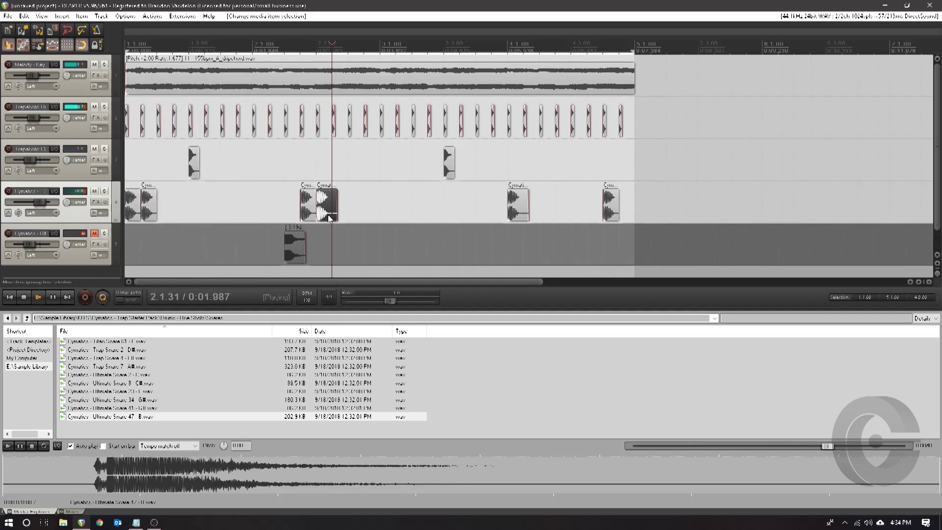
key("Delete")
left_click(10, 297)
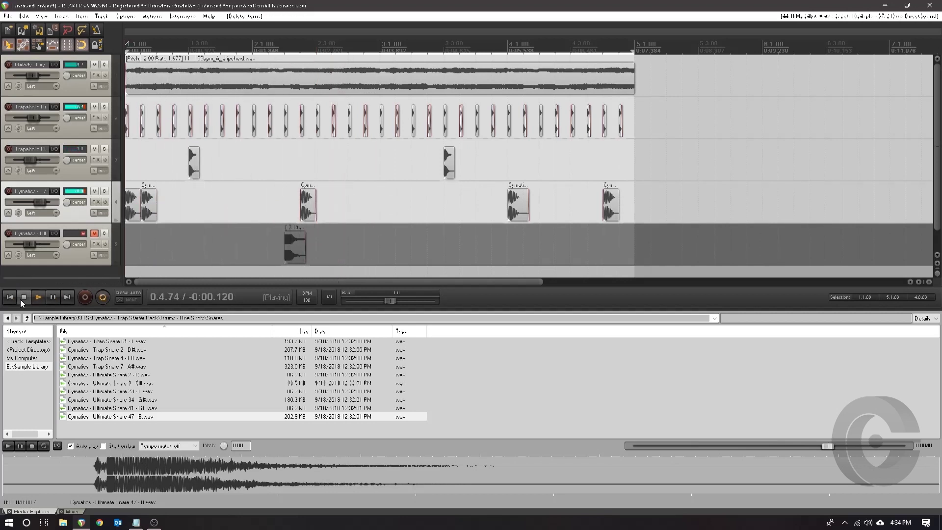
- Move the kick from 1.1.50 to 2.3.00, listen to the pattern and stop playback
scroll(186, 245, "up", 3)
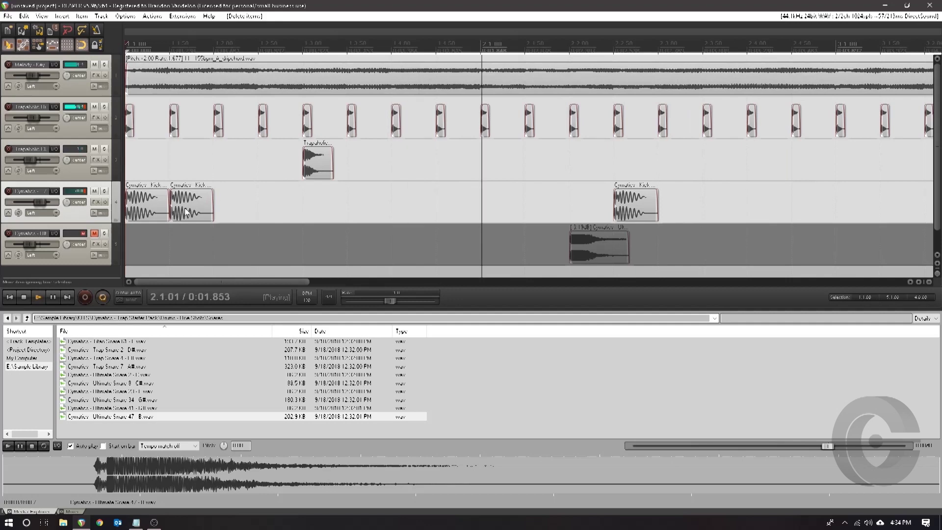
left_click_drag(187, 212, 677, 216)
scroll(616, 218, "down", 3)
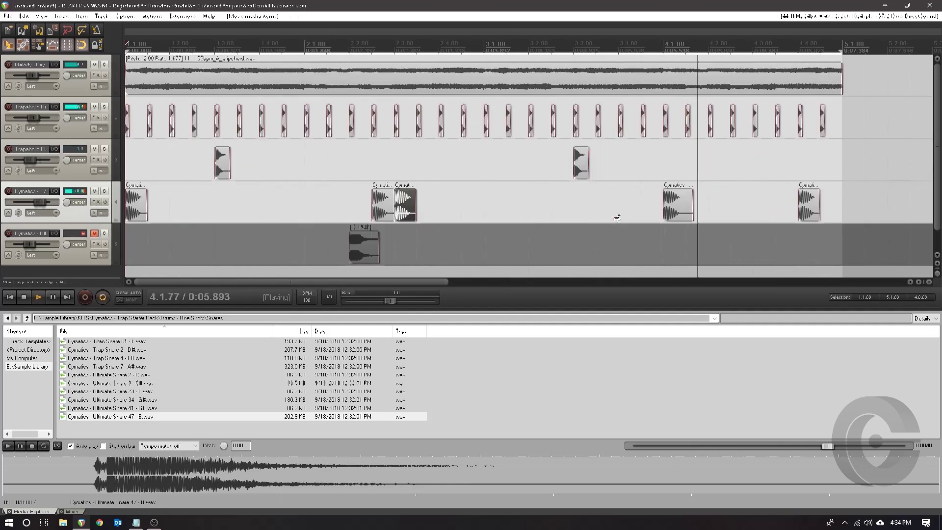
scroll(616, 218, "down", 2)
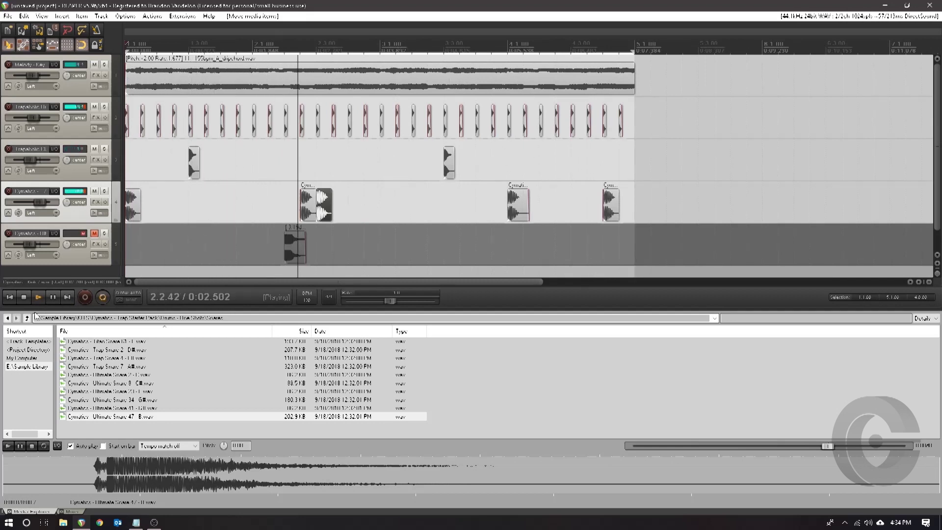
left_click(24, 297)
- Duplicate the melody loop to 5.1.00 and extend the loop range to 9.1.00
left_click(552, 82)
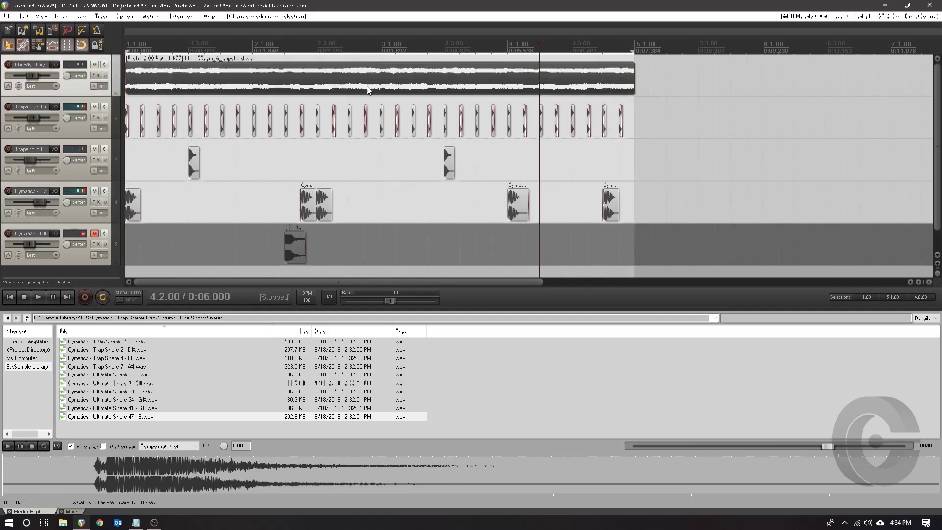
left_click_drag(212, 79, 726, 92)
left_click_drag(635, 57, 826, 61)
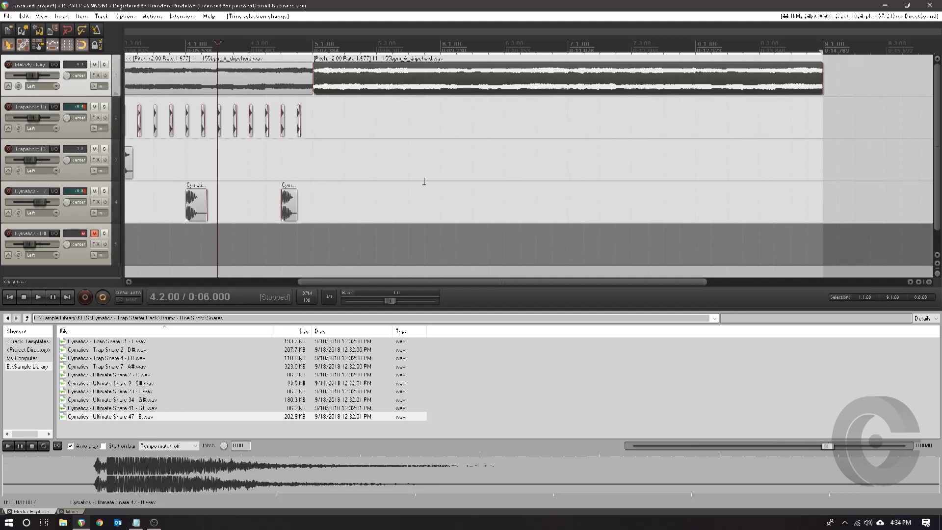
- Copy the four-bar hi-hat pattern into bars 5 to 8 and play the arrangement from the start
scroll(425, 178, "down", 4)
left_click_drag(365, 114, 328, 129)
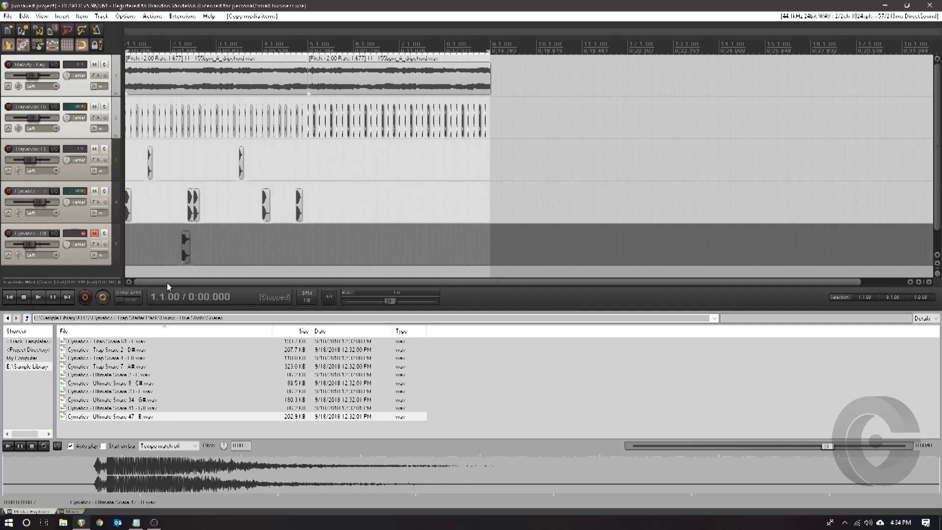
left_click(38, 298)
scroll(449, 275, "up", 4)
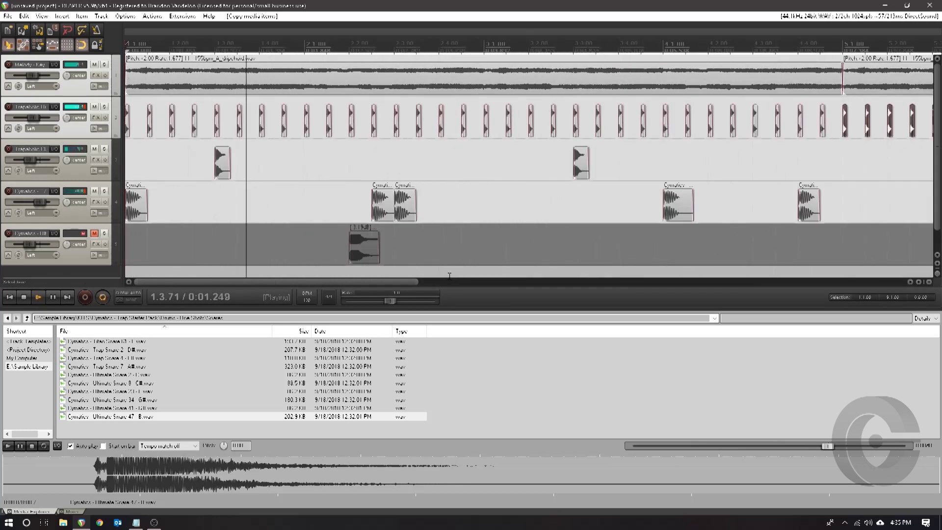
mouse_move(404, 282)
left_mouse_down()
mouse_move(439, 283)
mouse_move(405, 283)
left_mouse_up()
- Rename the kick, clap and snare tracks as Kick, Clap and Snare
double_click(28, 195)
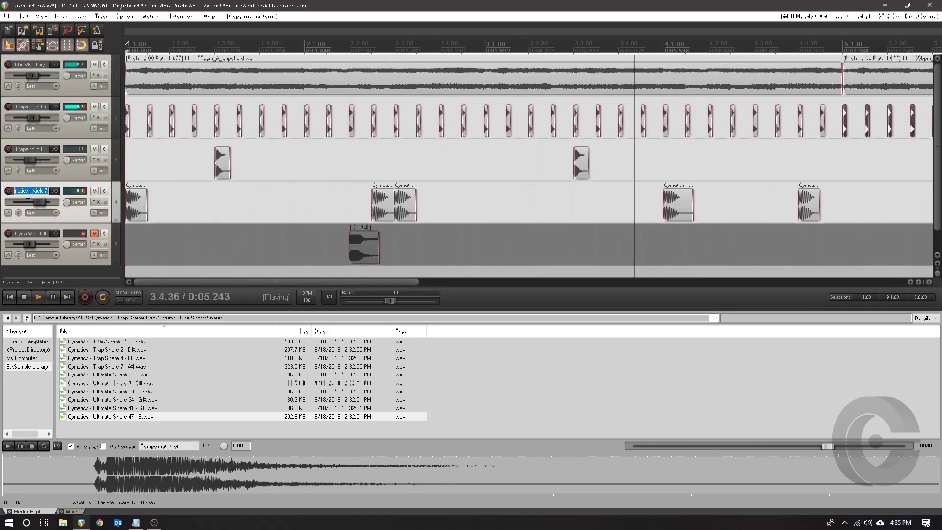
type("Kick")
key("Return")
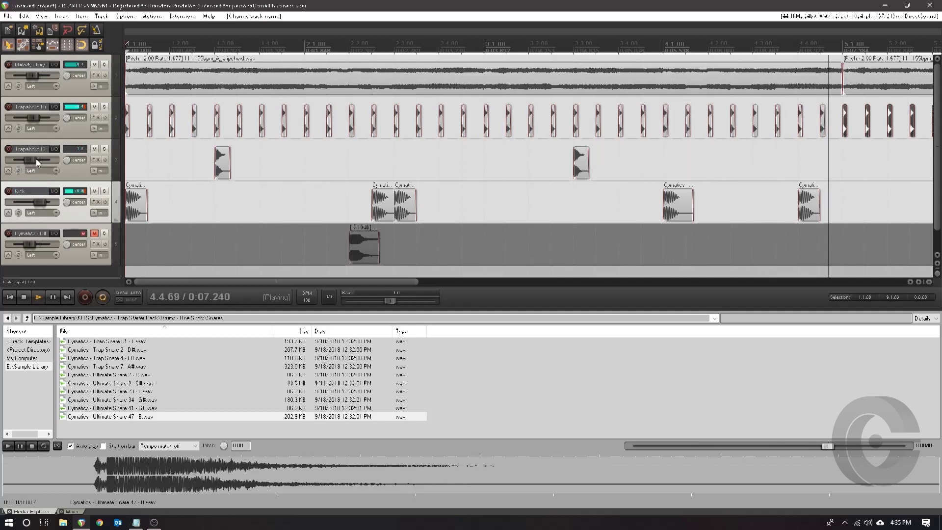
left_click(38, 149)
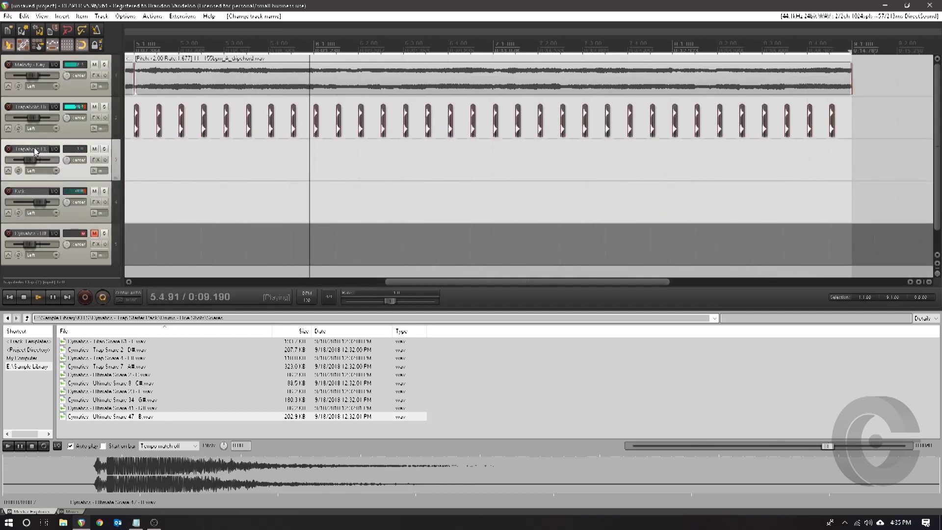
type("Clap")
key("Return")
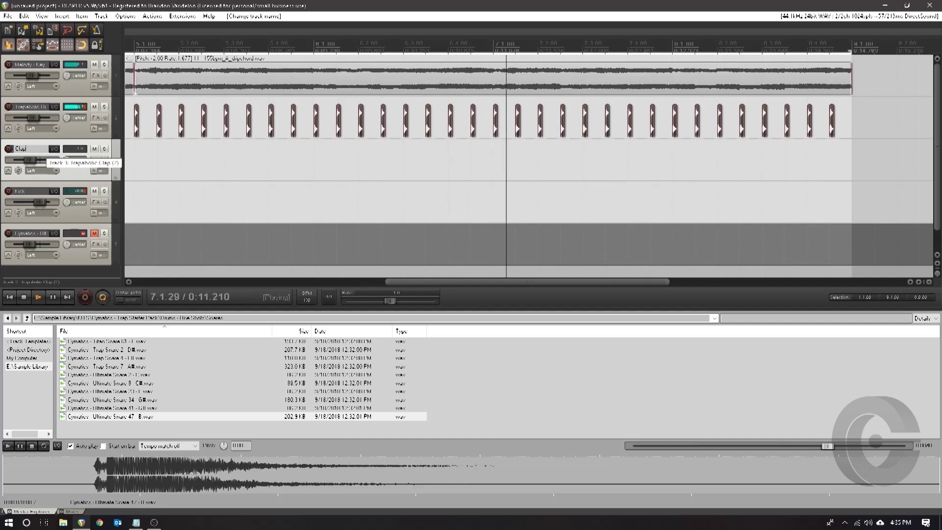
double_click(29, 233)
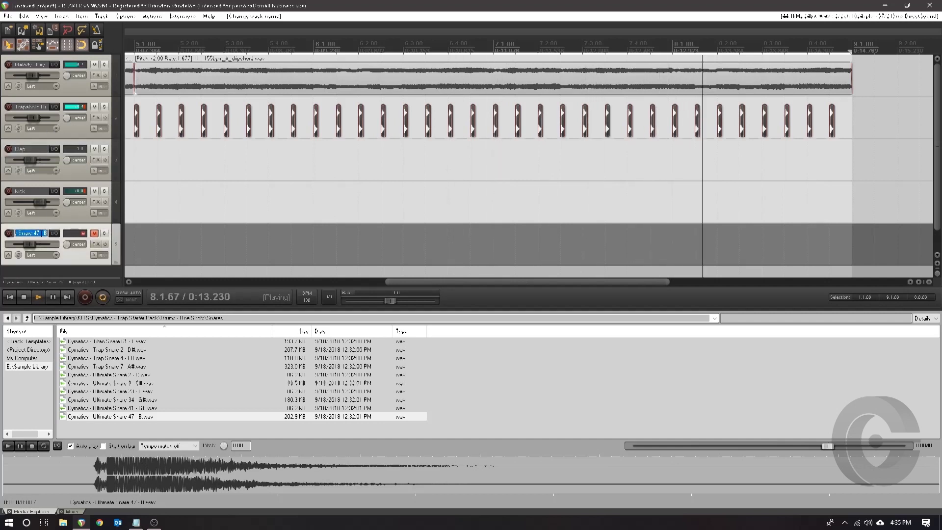
type("Snare")
key("Return")
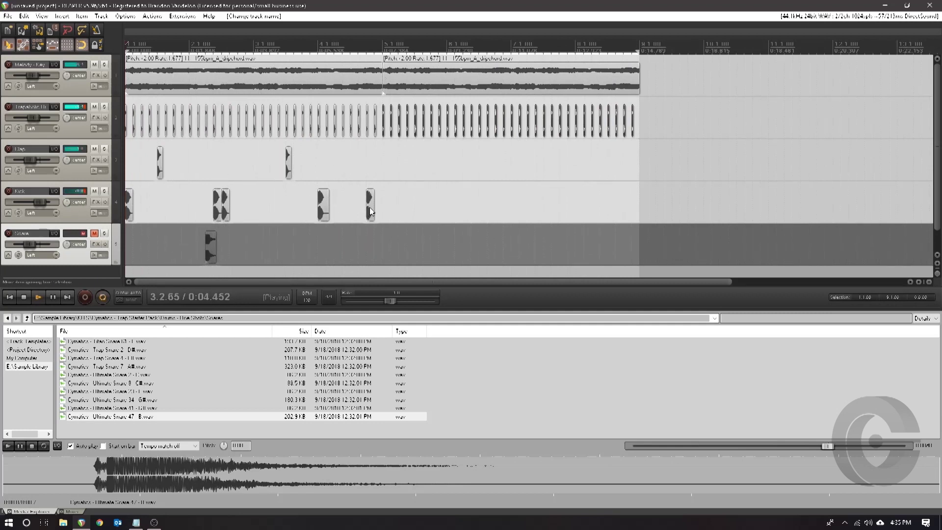
- Move the kick at 4.1.00 to 3.3.00 and add a kick copy at 4.3.00
left_click_drag(322, 210, 289, 211)
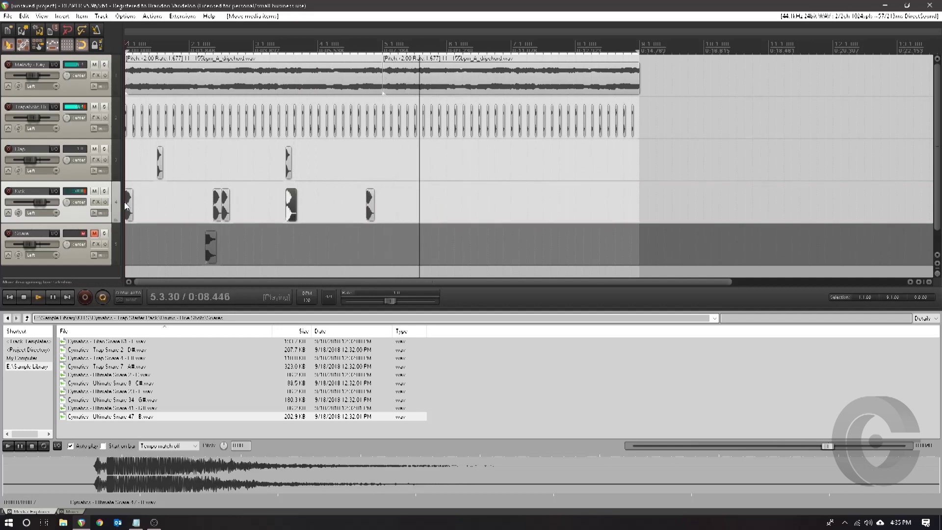
left_click(9, 297)
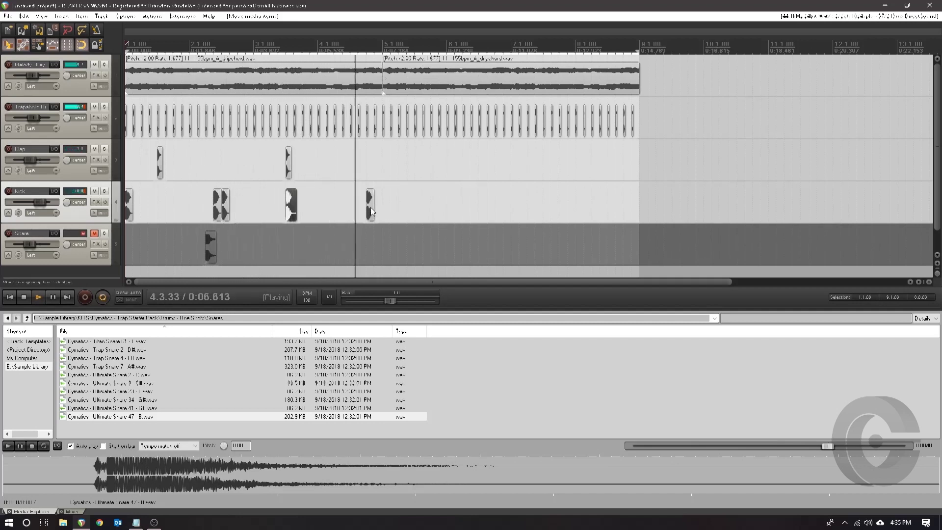
mouse_move(371, 211)
left_mouse_down()
mouse_move(352, 205)
mouse_move(371, 203)
left_mouse_up()
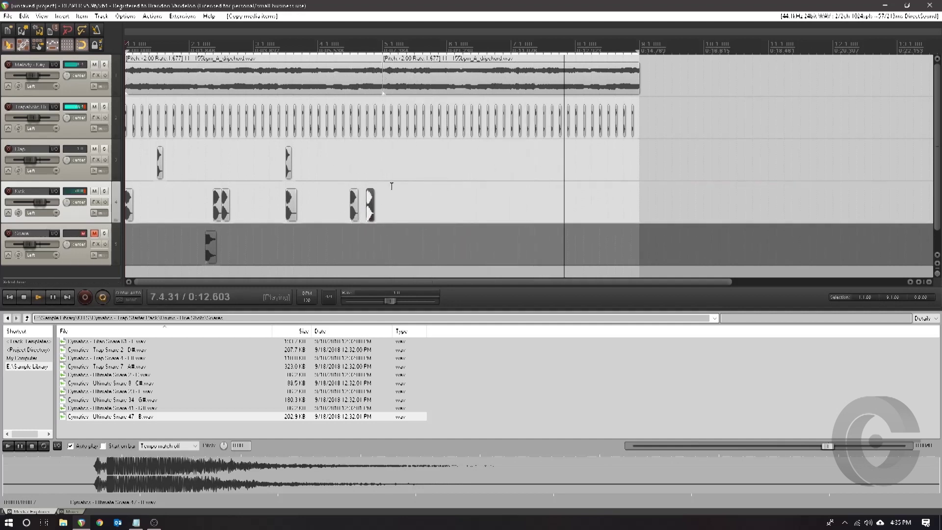
- Copy the kick into the second half at 5.1.00, 5.2.50, 5.3.00, 6.3.00, 8.3.00 and 8.4.00
scroll(337, 230, "up", 2)
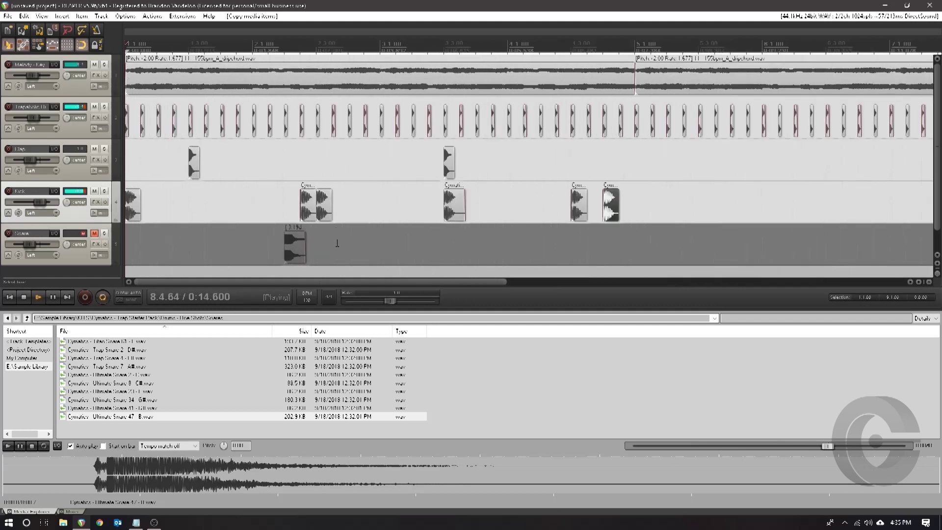
scroll(356, 241, "down", 1)
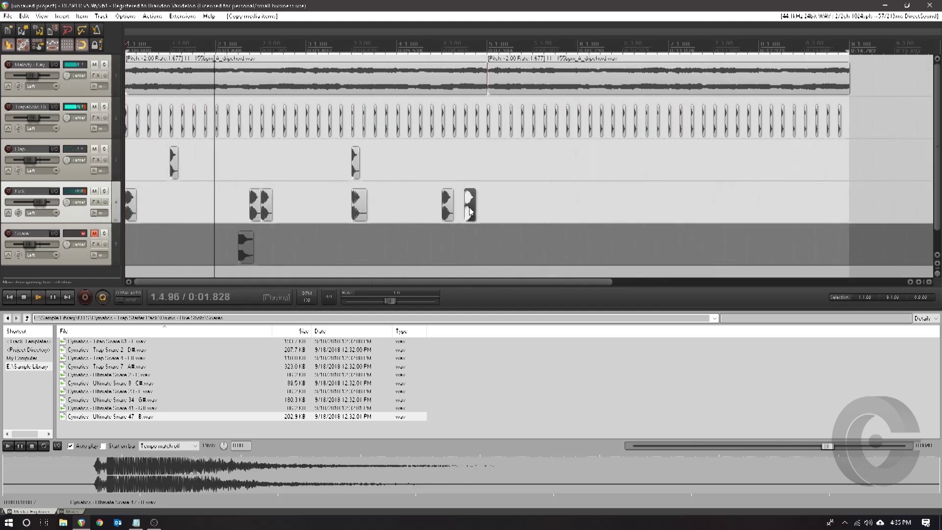
left_click_drag(470, 211, 498, 212)
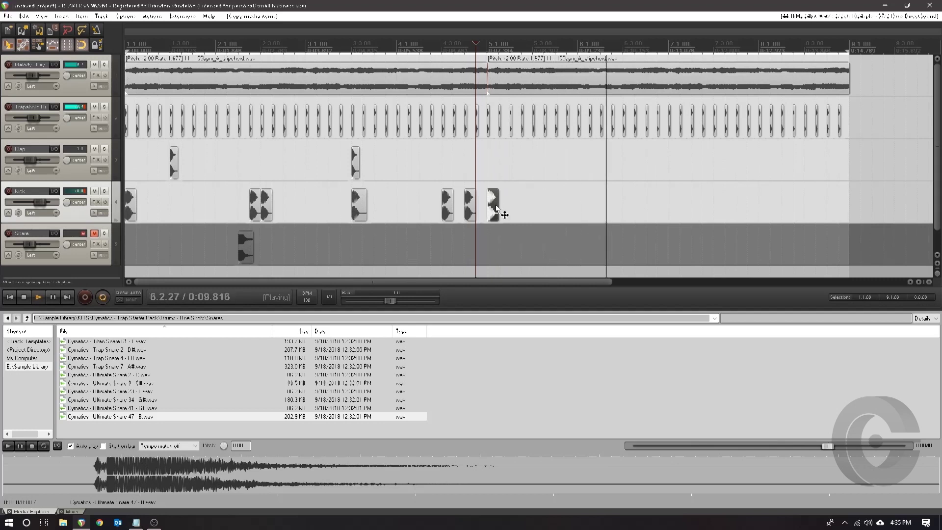
left_click_drag(494, 209, 832, 208)
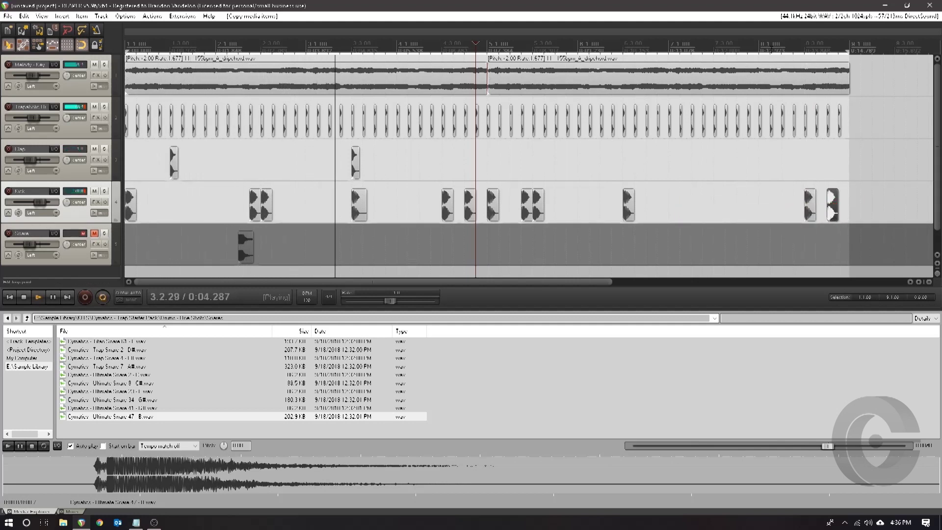
- Play from 8.1.00 and shift the last two kicks earlier to 8.2.50 and 8.3.50
left_click(771, 47)
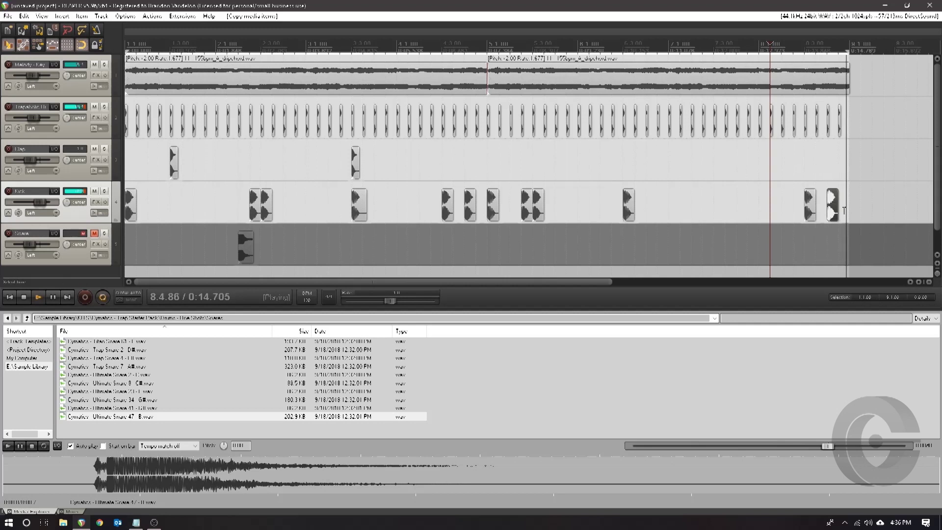
left_click_drag(807, 206, 797, 206)
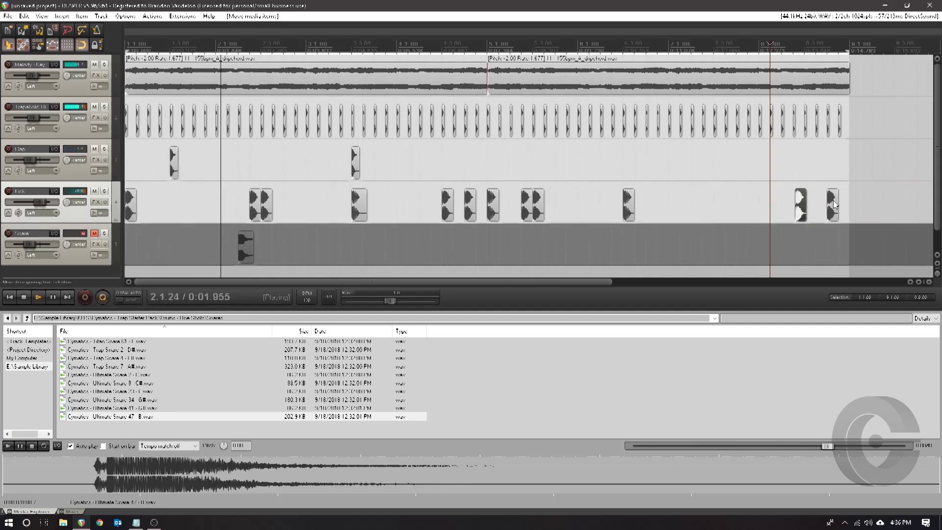
scroll(692, 259, "up", 2)
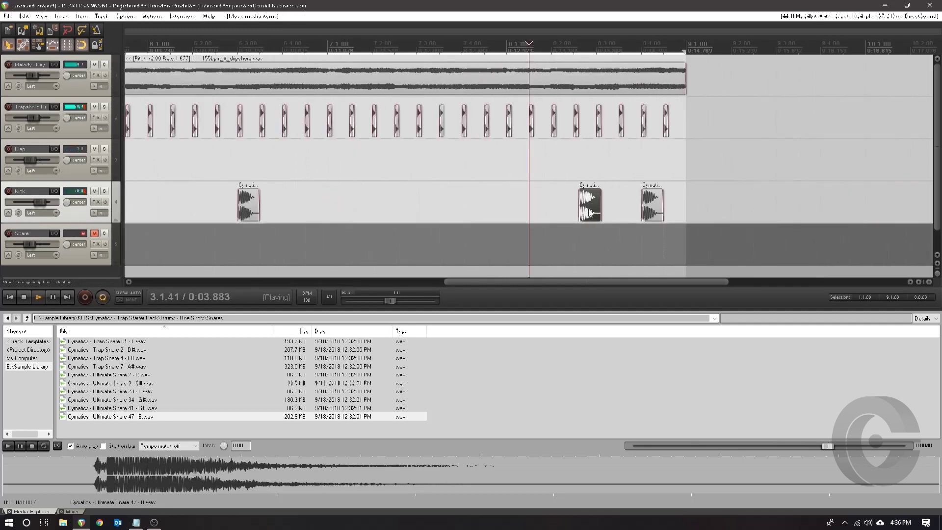
left_click_drag(591, 212, 585, 212)
left_click_drag(649, 215, 626, 216)
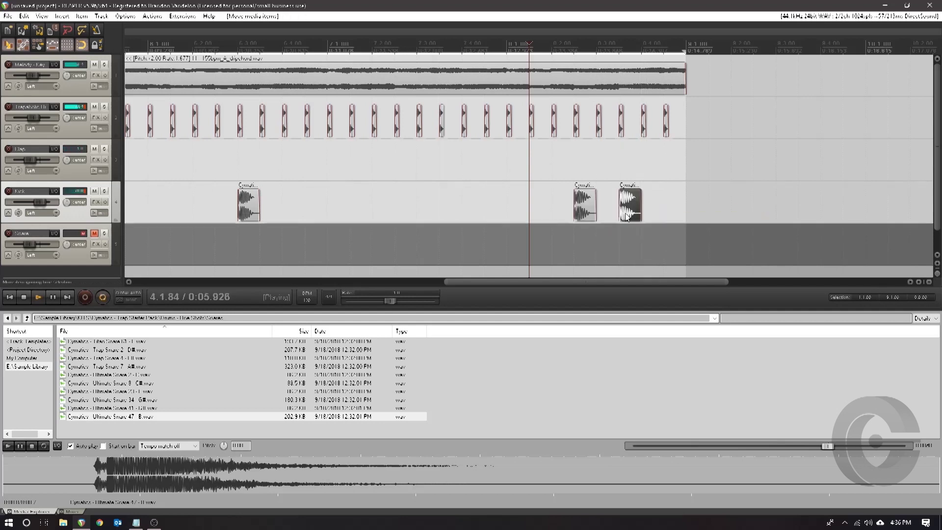
- Move the snare hit to 1.3.00, play the beat from the start, and move the snare on to 2.4.00
scroll(519, 218, "down", 3)
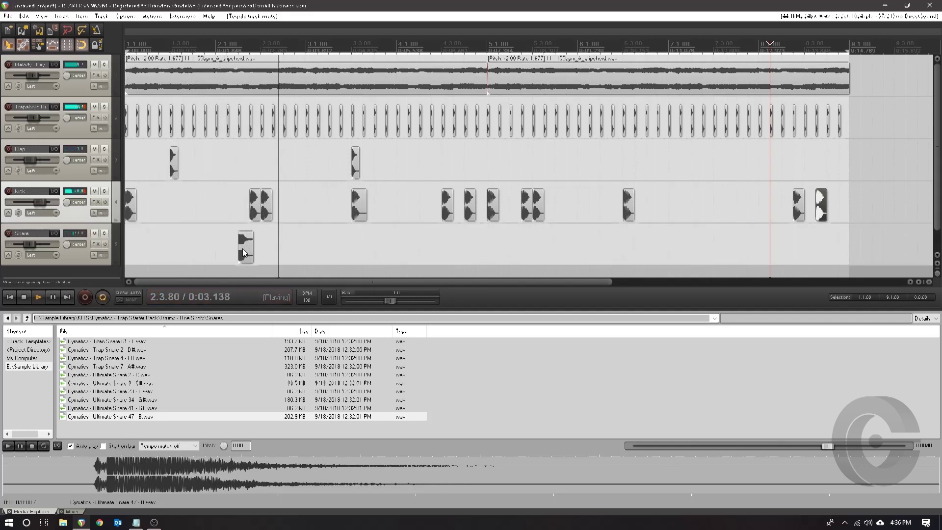
left_click_drag(243, 252, 179, 265)
left_click(8, 297)
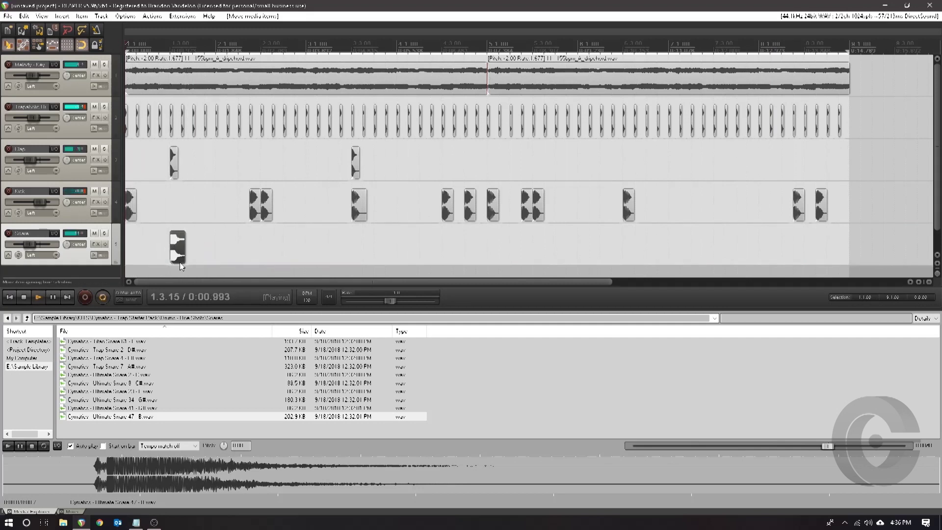
left_click_drag(185, 232, 294, 250)
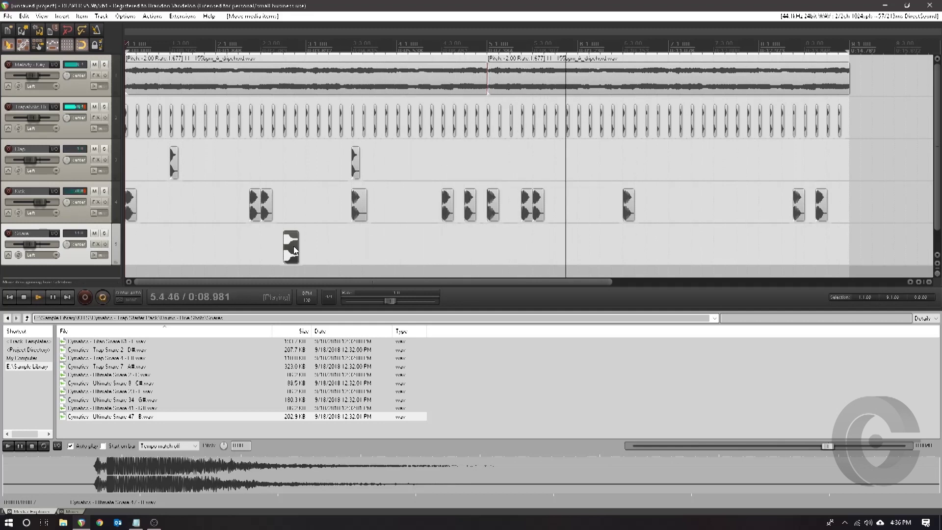
- Copy the snare to 5.4.00 and 6.4.00, and lower the Snare track's volume slightly
left_click_drag(294, 246, 564, 256)
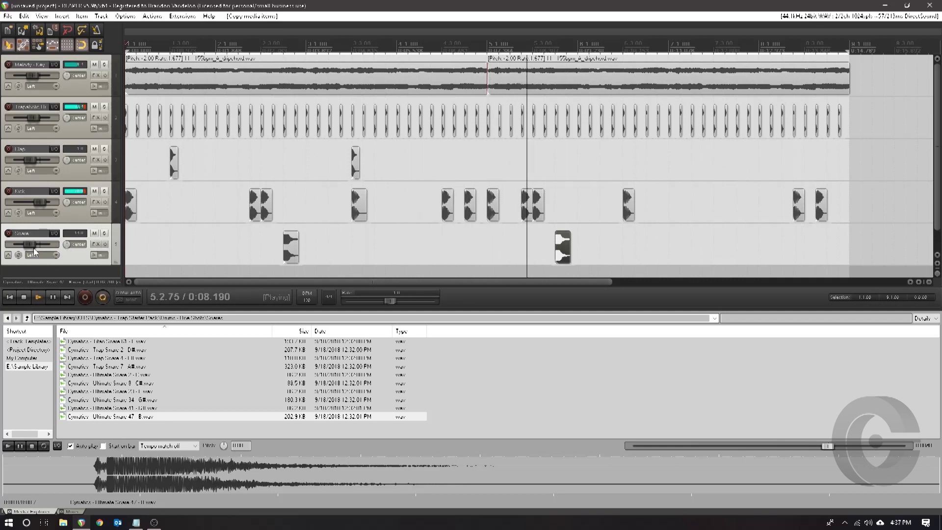
left_click_drag(32, 246, 28, 246)
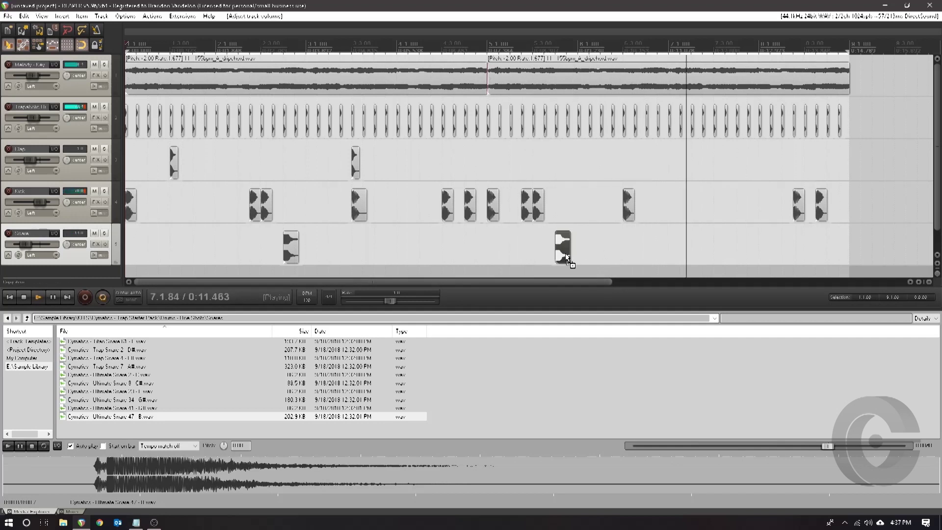
left_click_drag(566, 254, 654, 264)
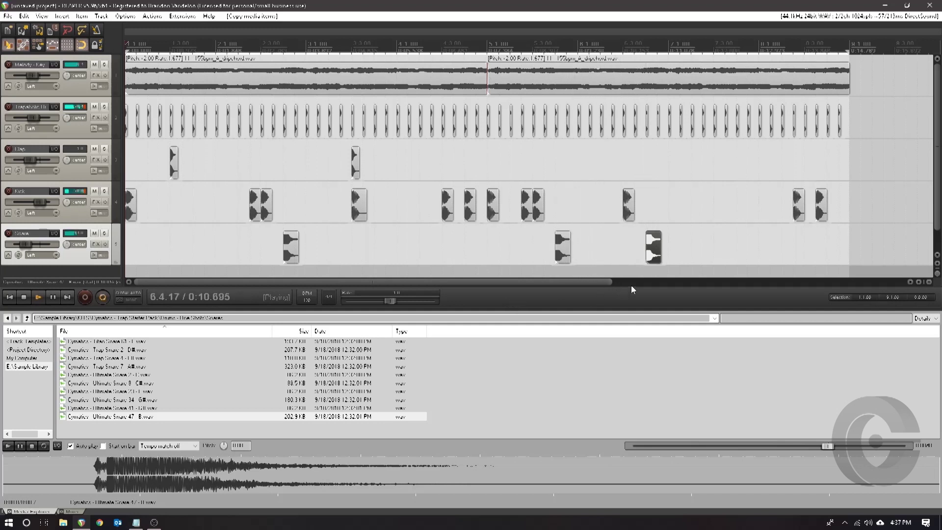
left_click_drag(574, 281, 453, 285)
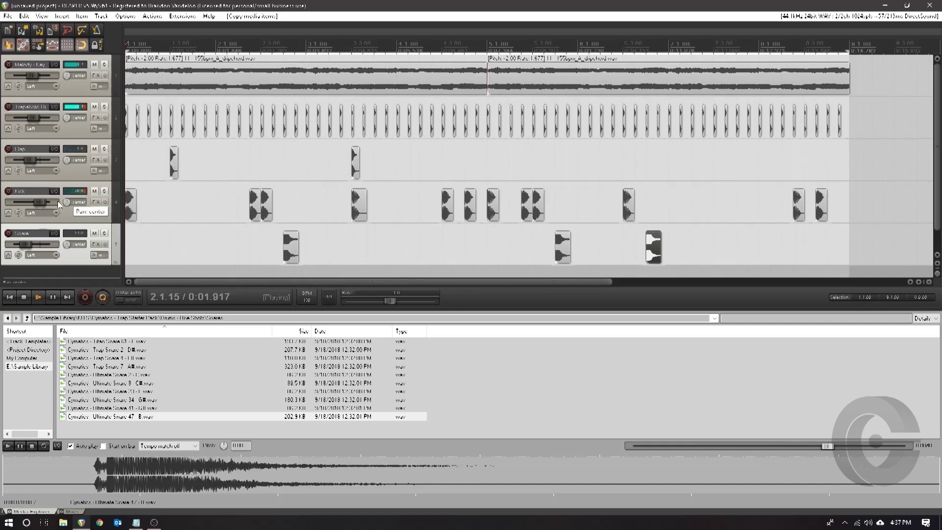
- Make the hi-hat track slightly taller and select the Clap track
left_click(80, 134)
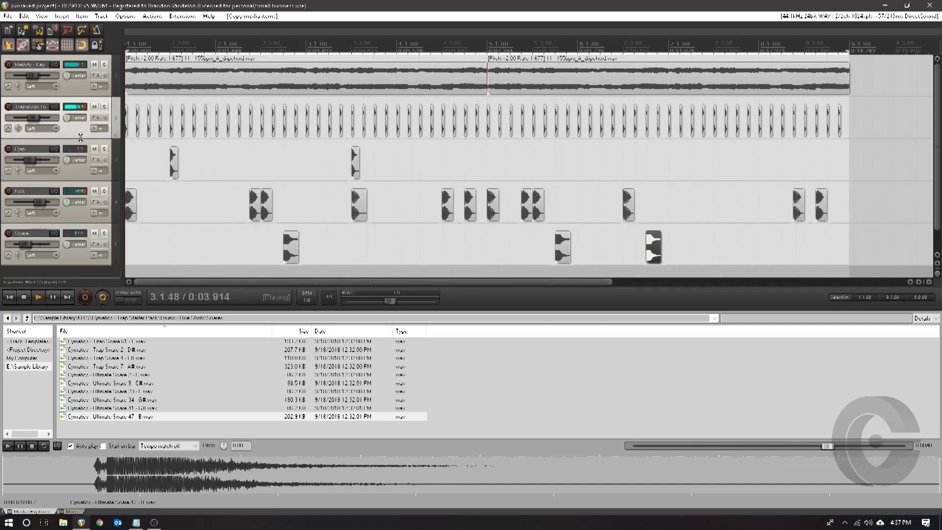
mouse_move(79, 139)
left_mouse_down()
mouse_move(78, 181)
mouse_move(87, 143)
left_mouse_up()
left_click(88, 182)
scroll(323, 273, "up", 2)
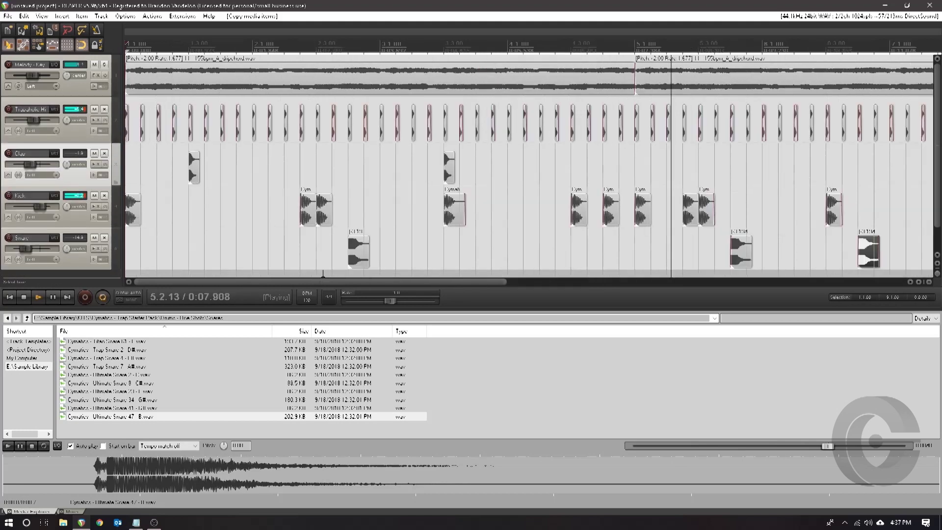
- Check the grid line spacing in the Snap/Grid settings
scroll(324, 250, "up", 3)
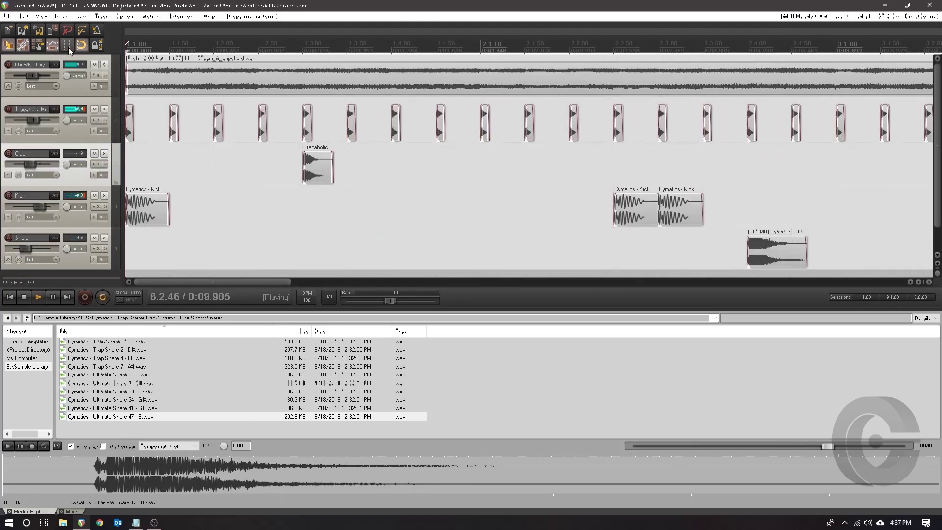
right_click(67, 44)
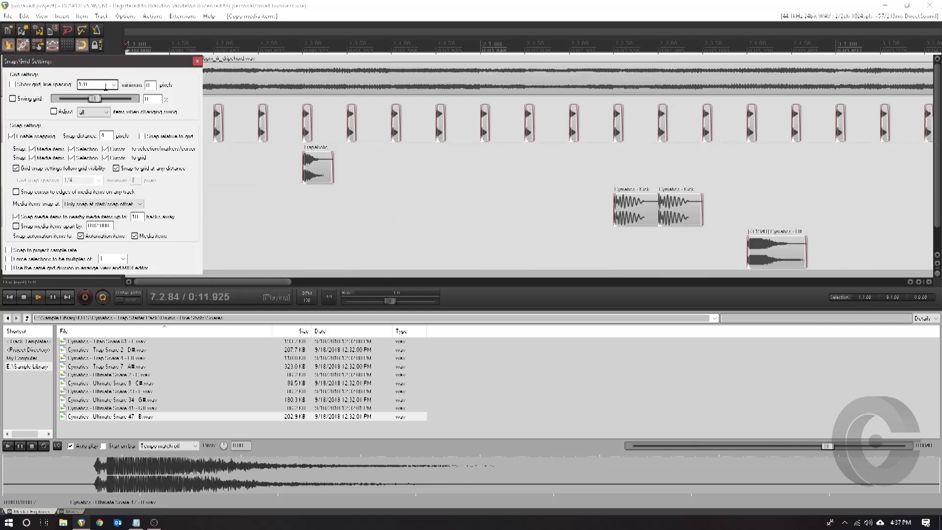
left_click(197, 61)
- Add two hi-hat copies directly after the 1.3.00 hit, delete the hi-hat at 1.4.50, and replay from the start
scroll(290, 212, "down", 3)
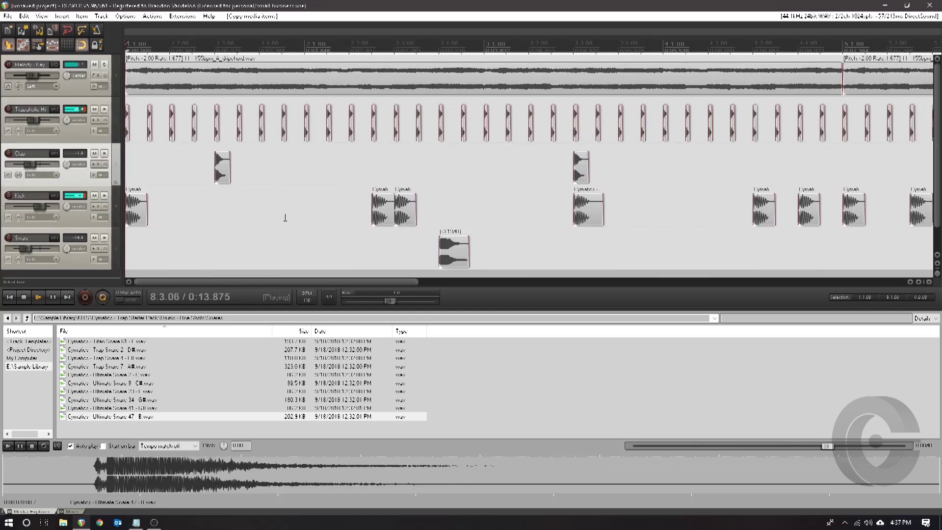
scroll(282, 217, "up", 2)
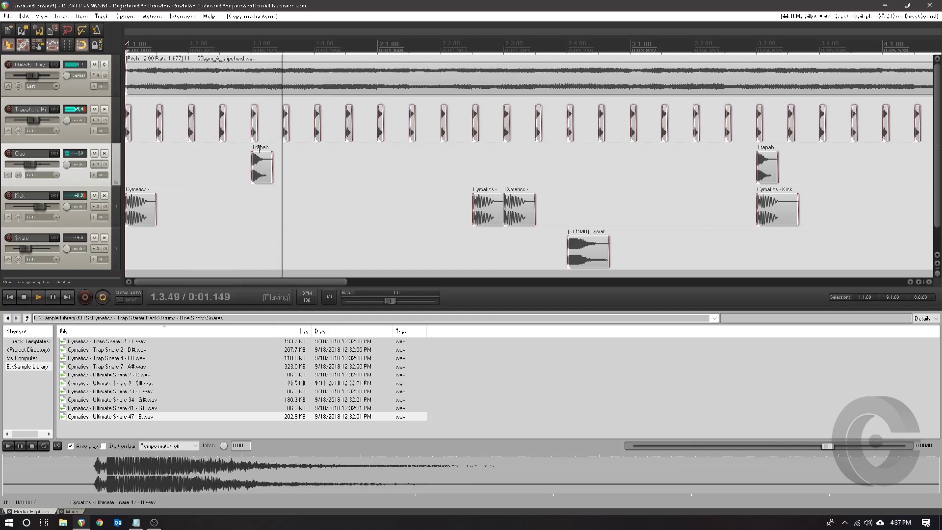
left_click_drag(255, 131, 269, 122)
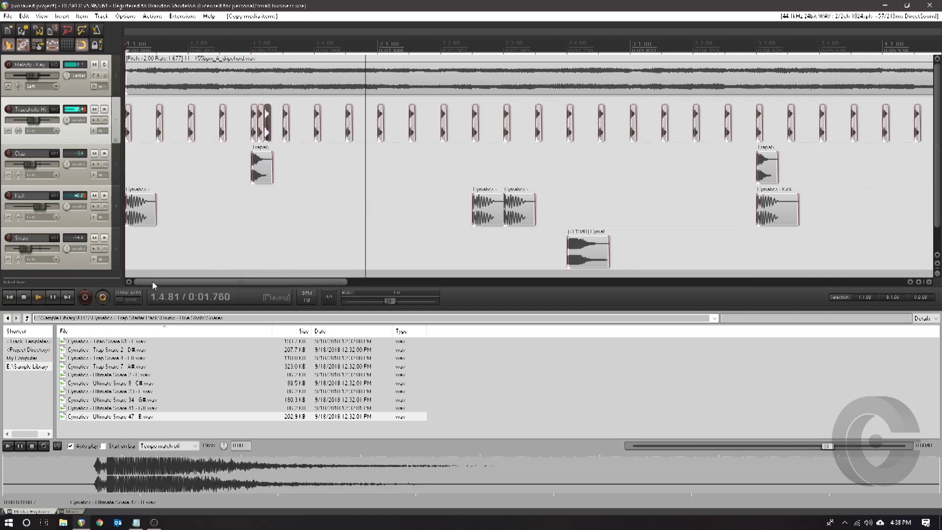
left_click_drag(184, 282, 199, 285)
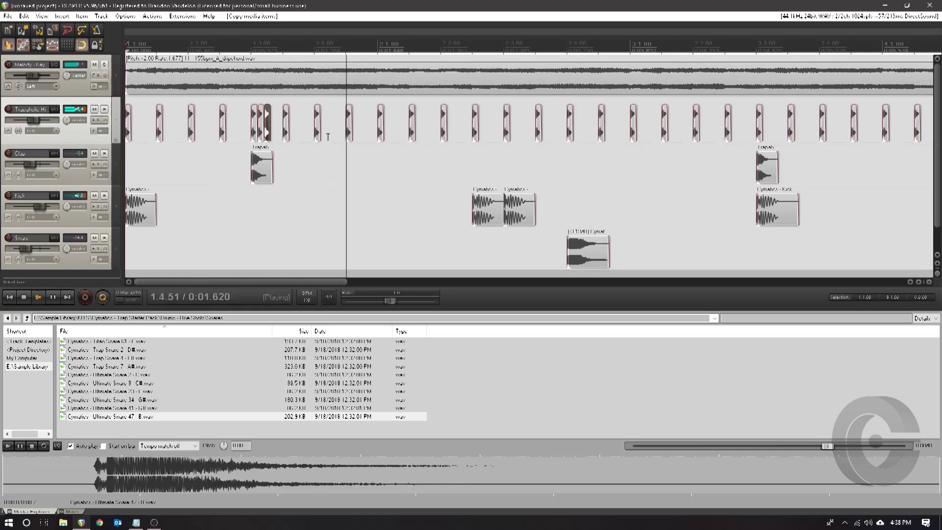
left_click(349, 130)
key("Delete")
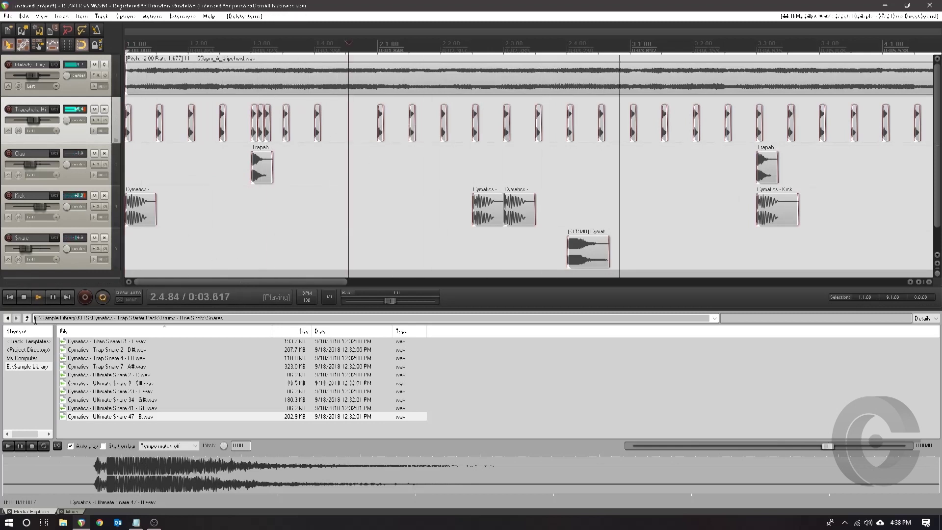
left_click(10, 297)
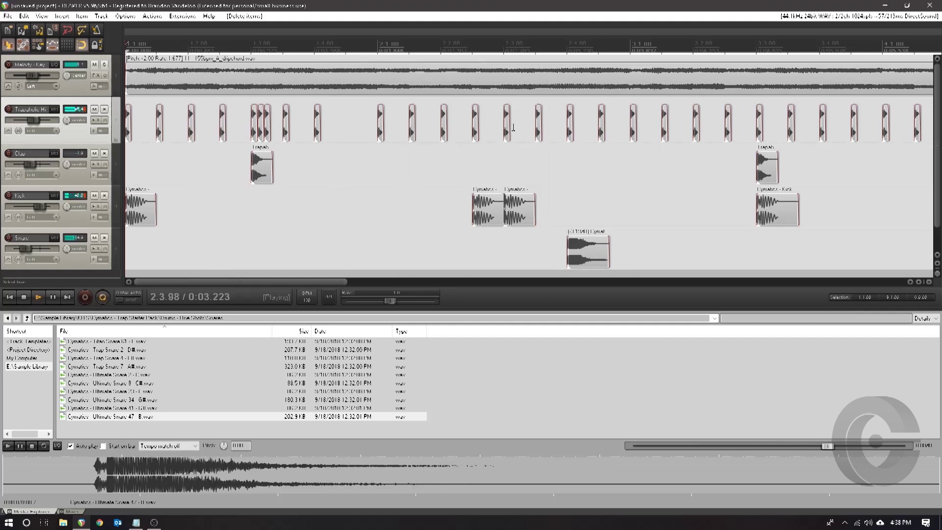
- Add two hi-hat copies directly after the 2.3.00 hit, delete the hi-hat at 2.4.00, and replay from the start
left_click_drag(508, 128, 525, 125)
left_click(571, 124)
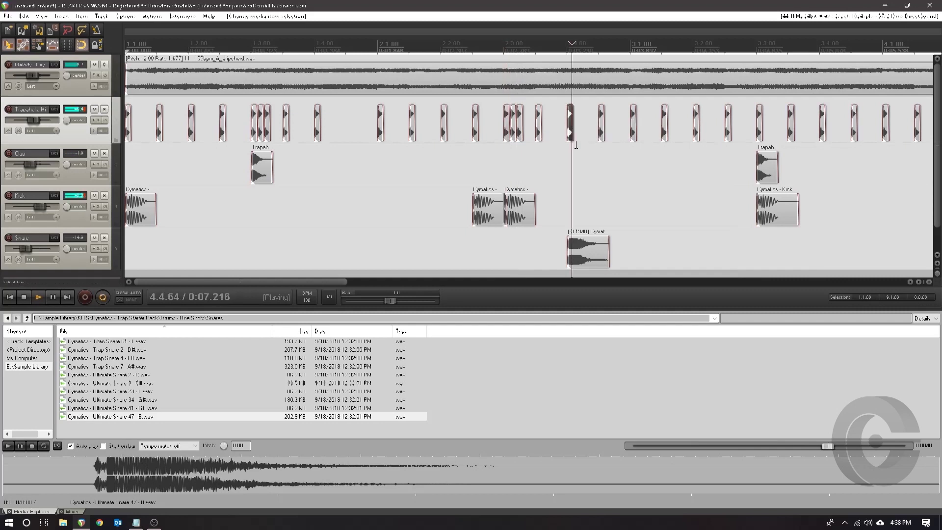
key("Delete")
left_click(10, 297)
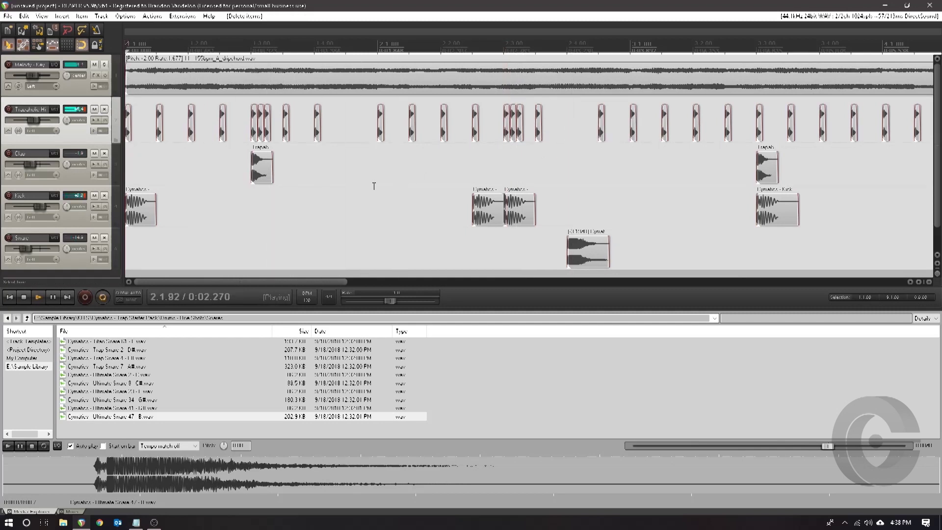
- Stop playback and browse the sample library to the 9th Wonder folder of acoustic open hi-hats
left_click(90, 399)
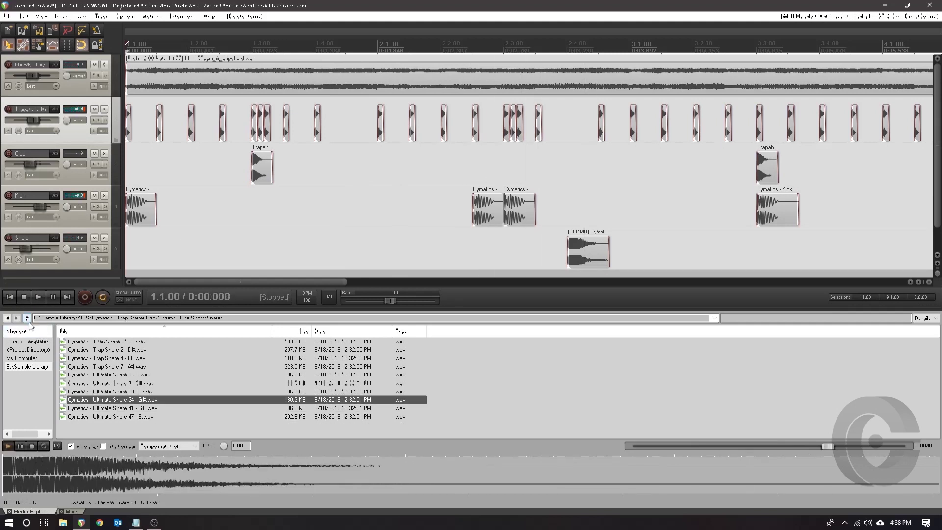
left_click(31, 367)
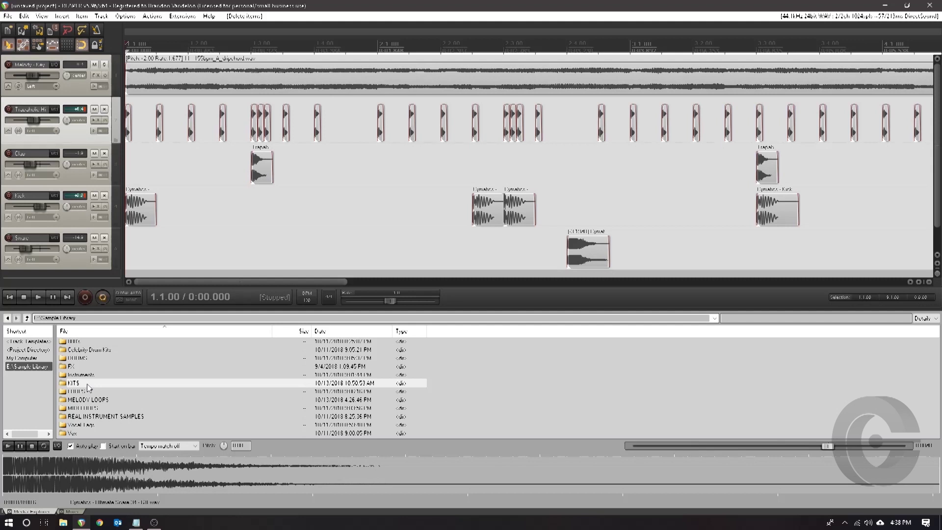
double_click(86, 358)
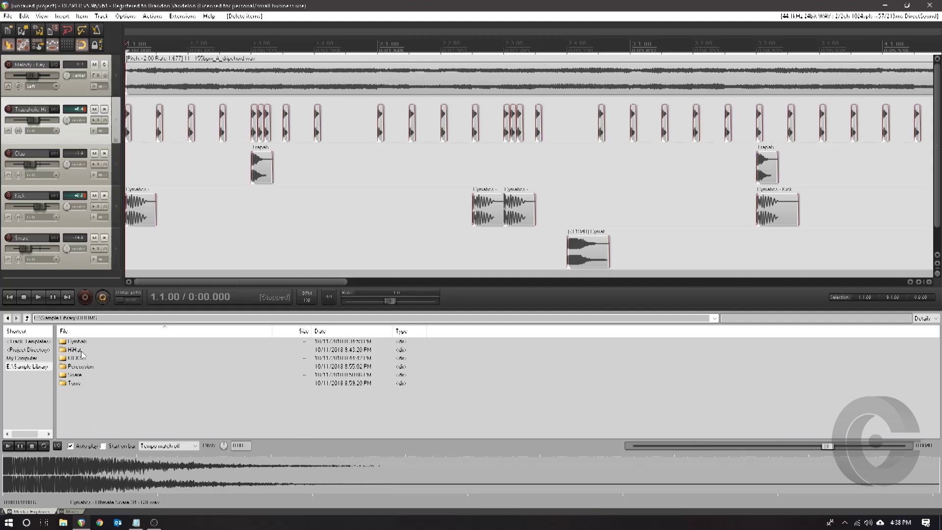
double_click(80, 351)
left_click(94, 357)
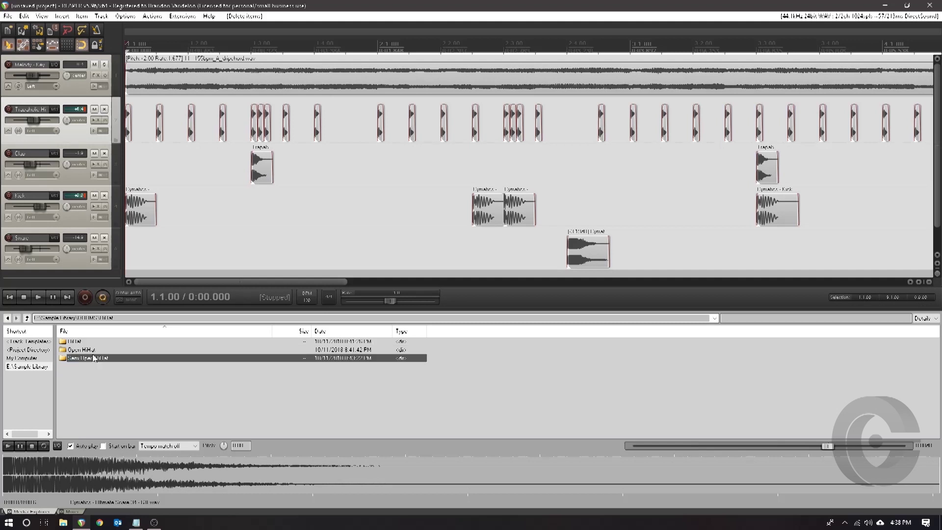
double_click(92, 349)
left_click(80, 343)
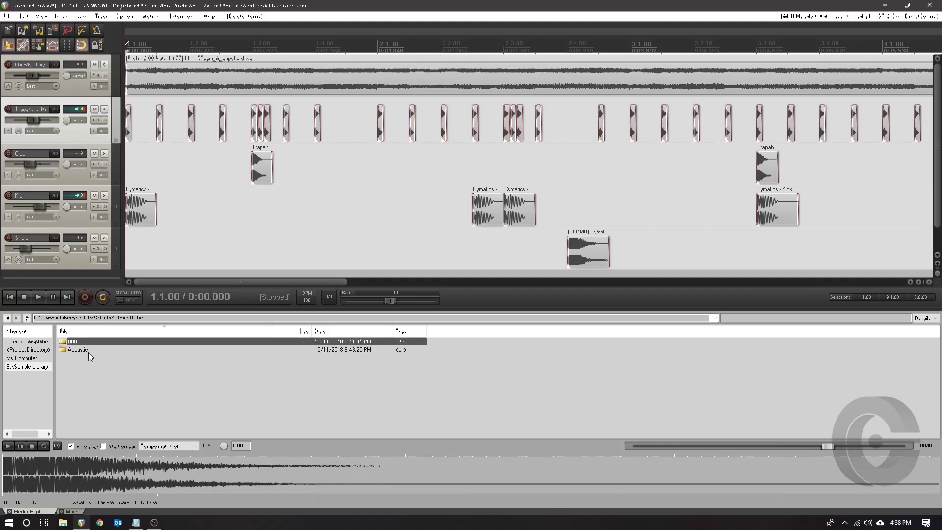
double_click(83, 351)
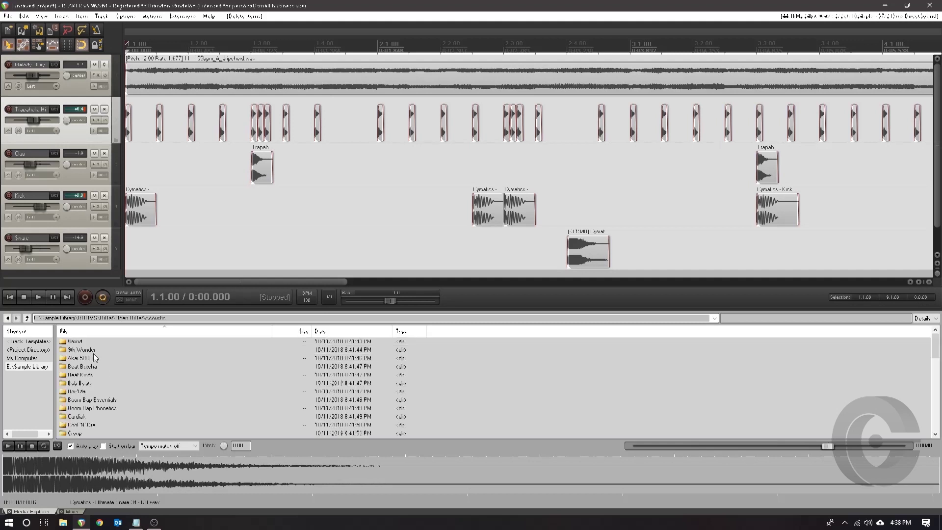
left_click(94, 353)
double_click(93, 353)
- Audition the open hi-hat samples in the 9th Wonder folder, starting with Hgh_Cy1.wav
left_click(105, 366)
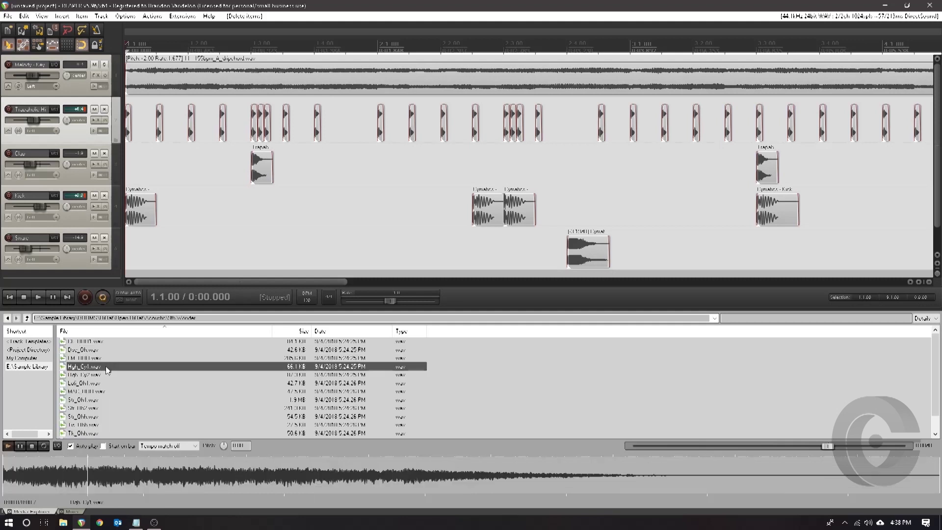
left_click(102, 357)
key("Up")
key("Up")
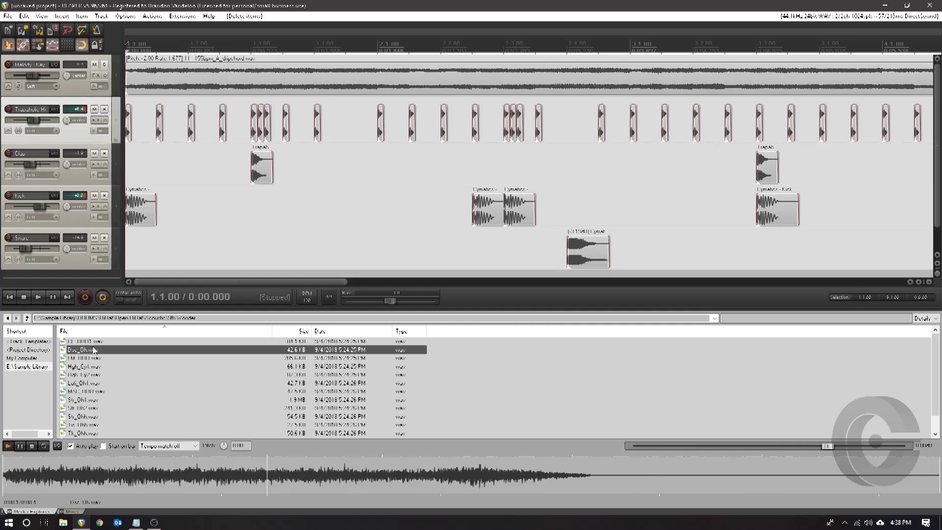
left_click(100, 400)
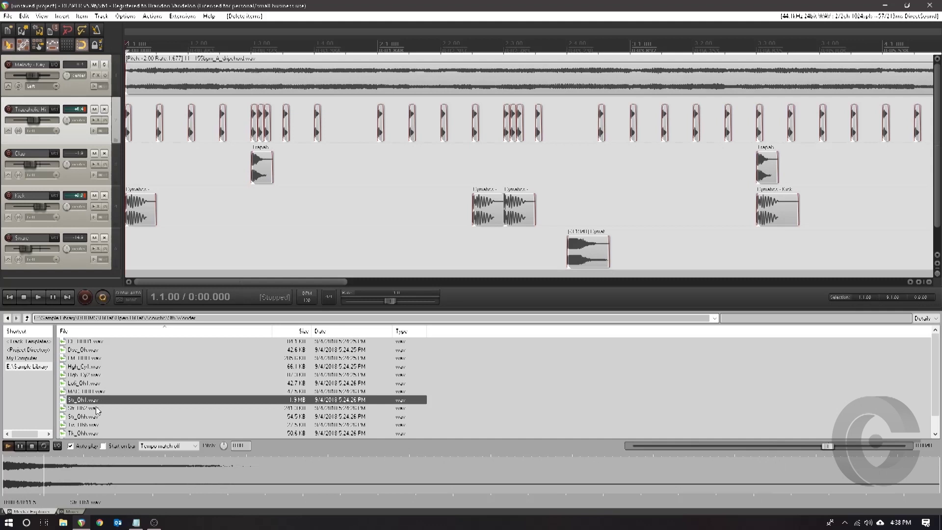
left_click(97, 408)
left_click(98, 416)
left_click(97, 425)
left_click(99, 417)
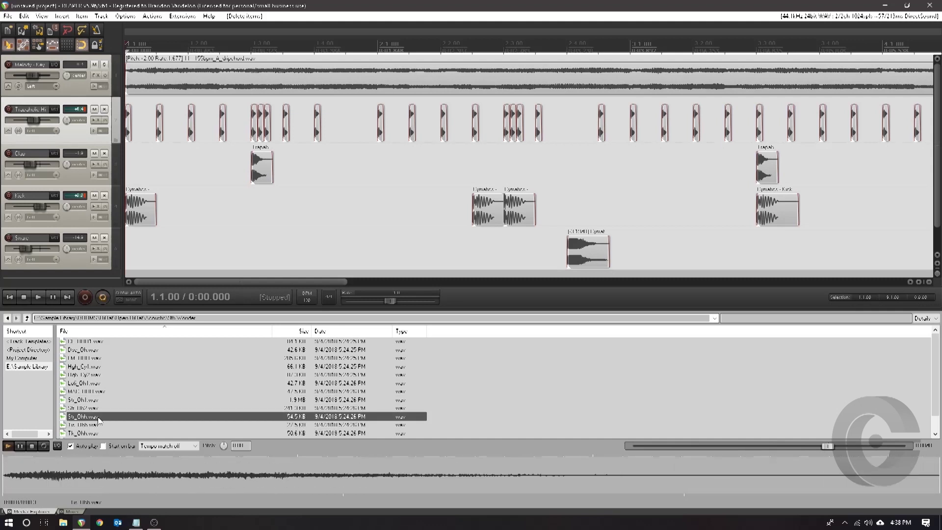
- Place the highlighted open hi-hat sample on the Clap track shortly before bar 2, show the grid lines and align it to the half-beat
left_click_drag(90, 420, 345, 182)
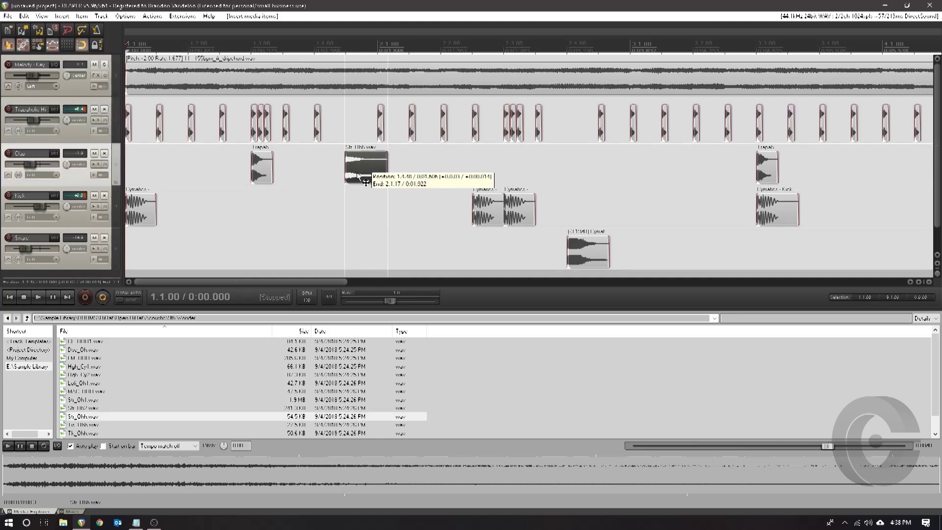
left_click(73, 48)
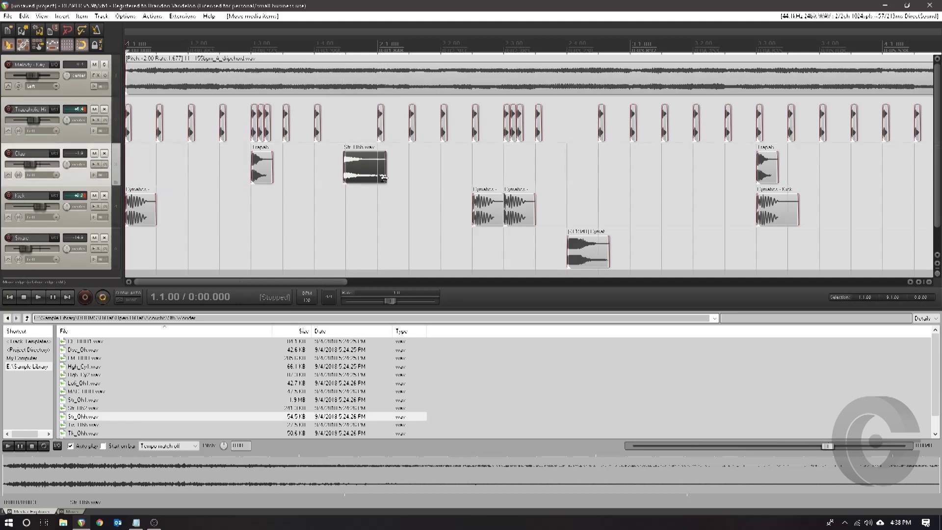
left_click_drag(384, 178, 386, 178)
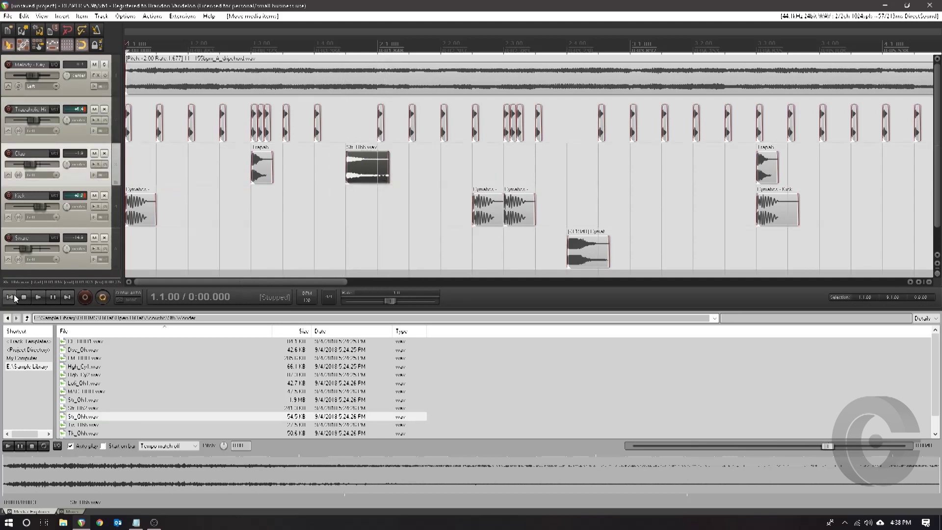
- Play the beat from the start and fine-tune the Clap track's volume while it plays
left_click(38, 296)
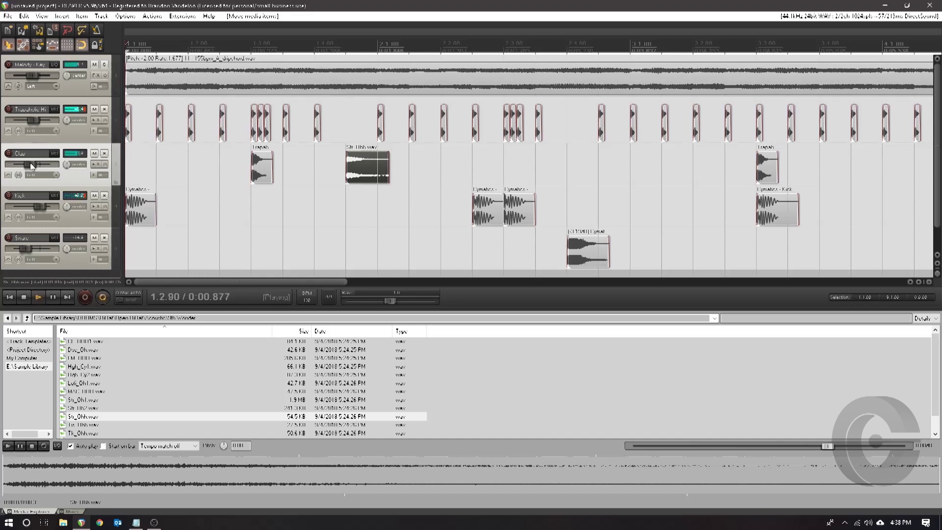
left_click_drag(31, 164, 34, 165)
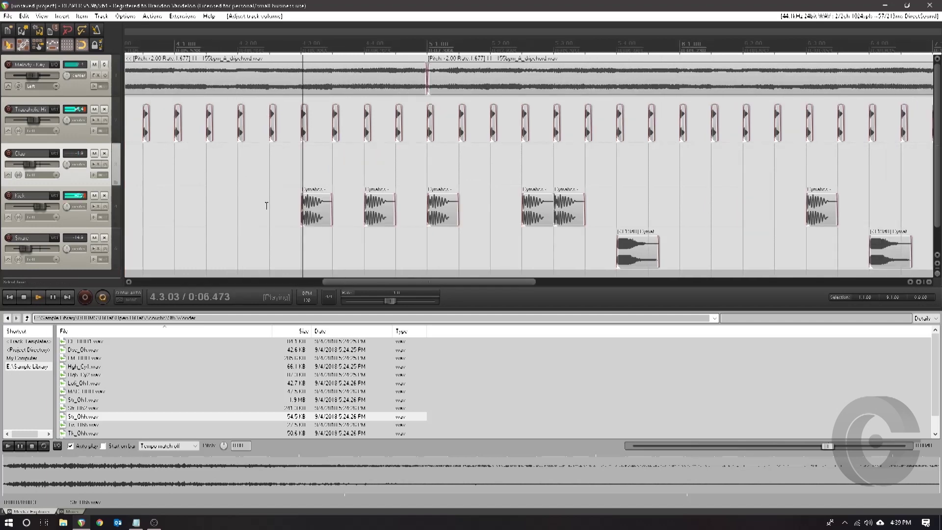
left_click(23, 298)
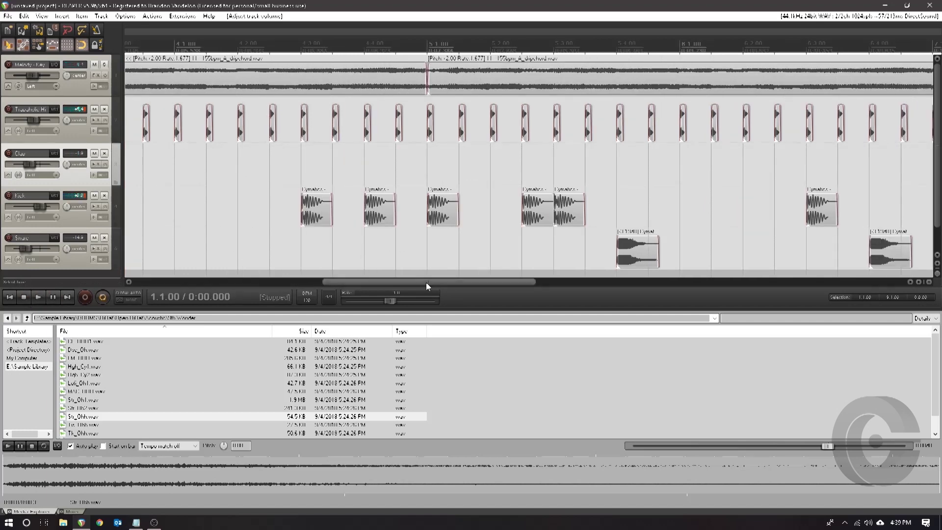
- Play the arrangement from the beginning through bar 4 to check how the open hi-hat sits in the beat
left_click_drag(432, 282, 243, 283)
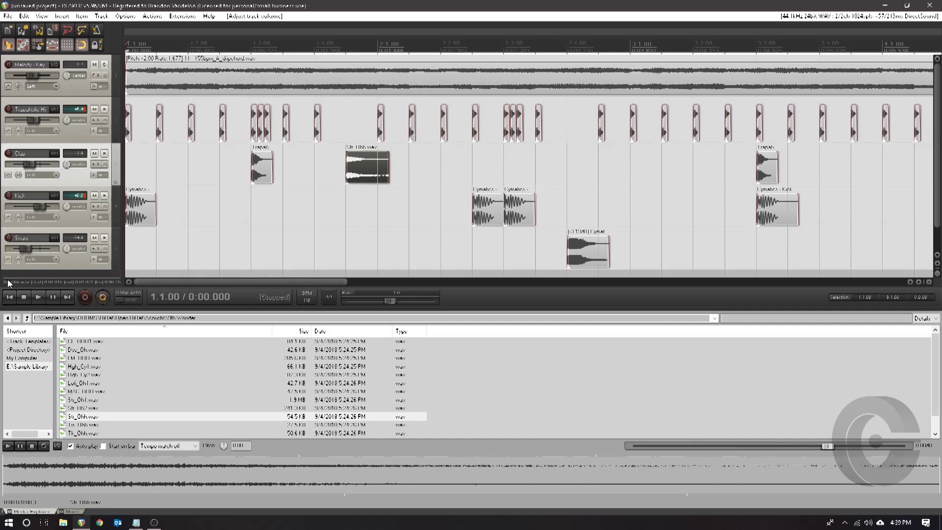
left_click(40, 297)
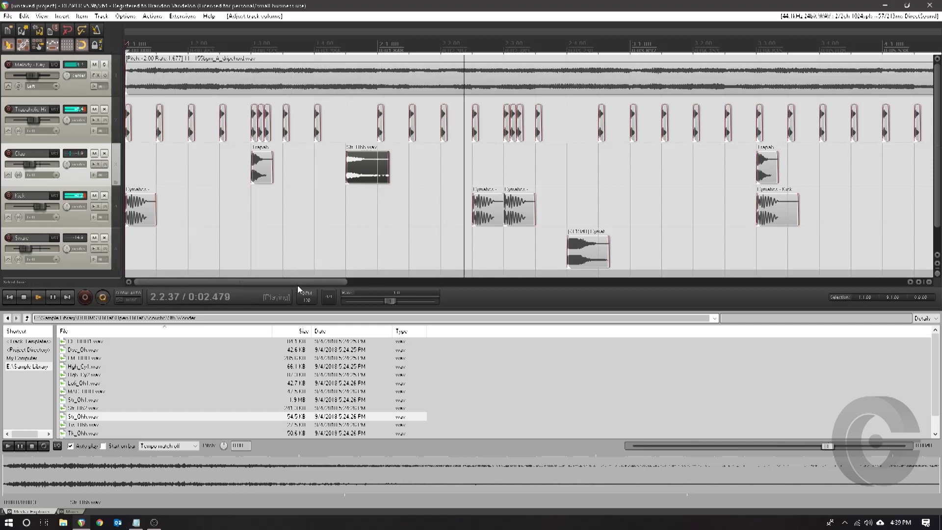
left_click_drag(297, 283, 308, 283)
scroll(304, 232, "down", 3)
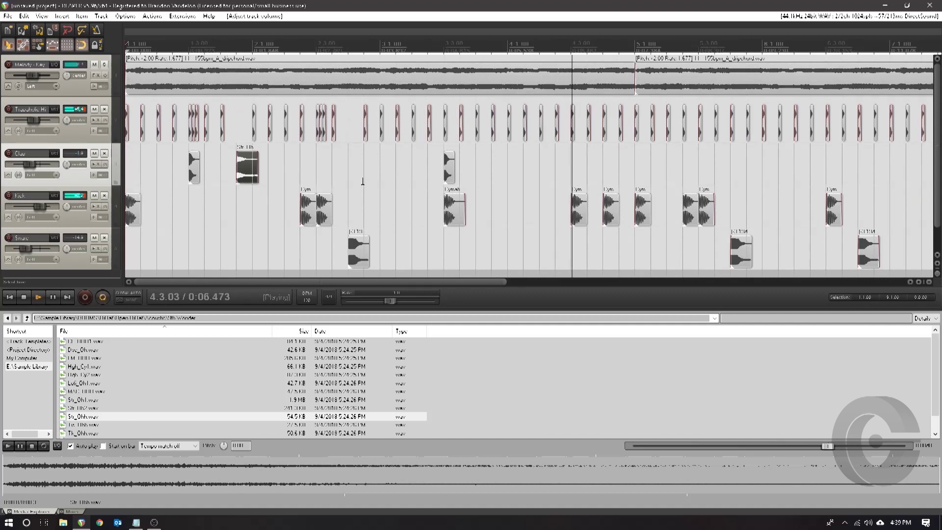
left_click(9, 296)
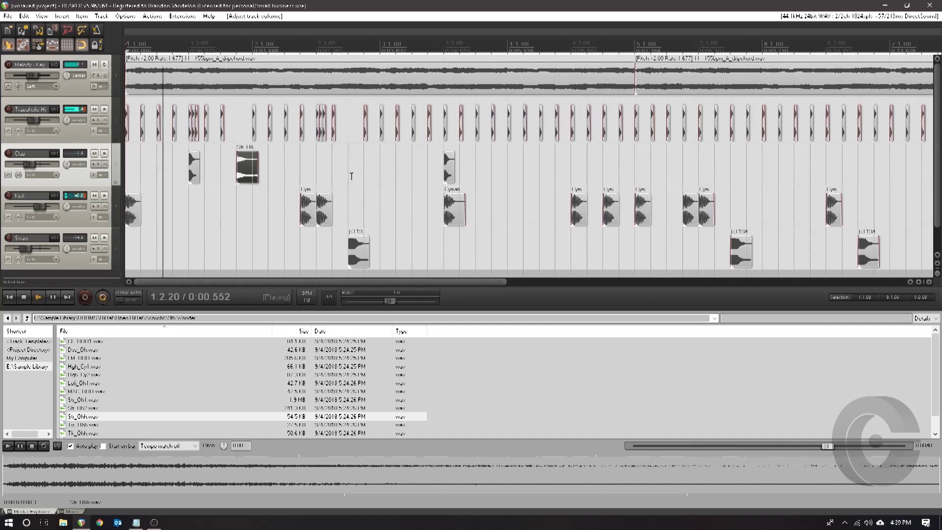
left_click_drag(441, 285, 498, 284)
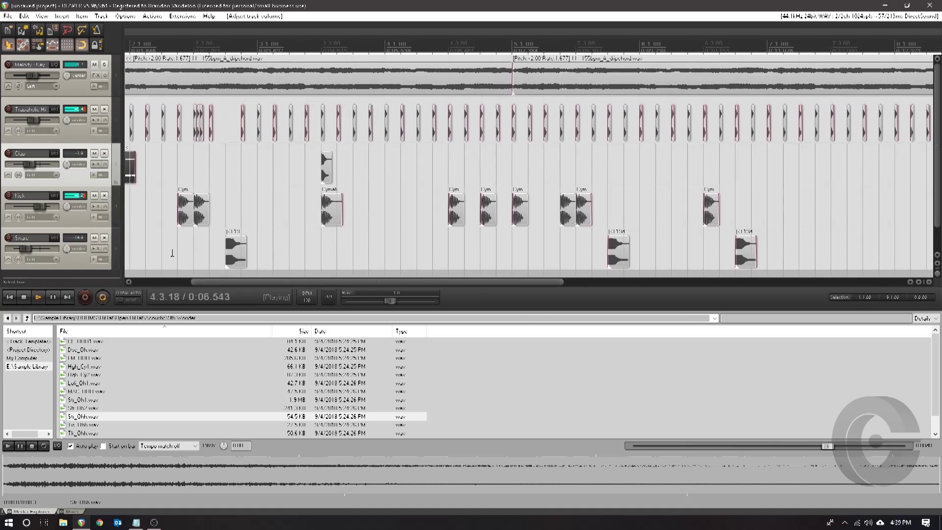
key("space")
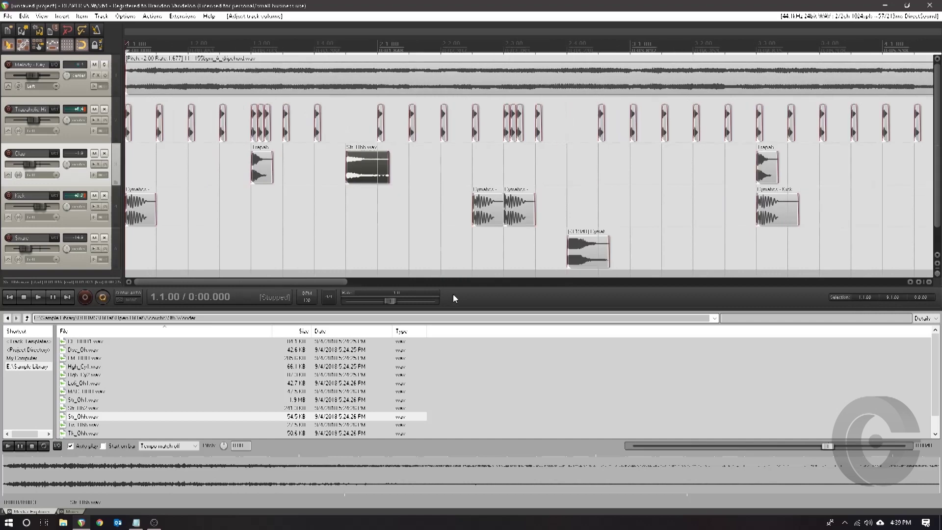
- Select the hi-hat at 4.4.00 and set the grid line spacing to 1/64
left_click_drag(336, 284, 484, 285)
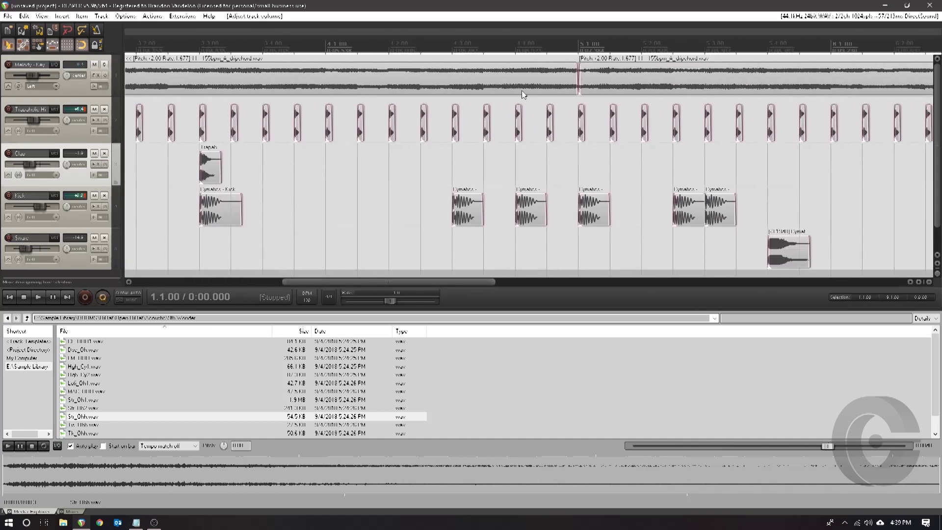
left_click(521, 124)
right_click(77, 47)
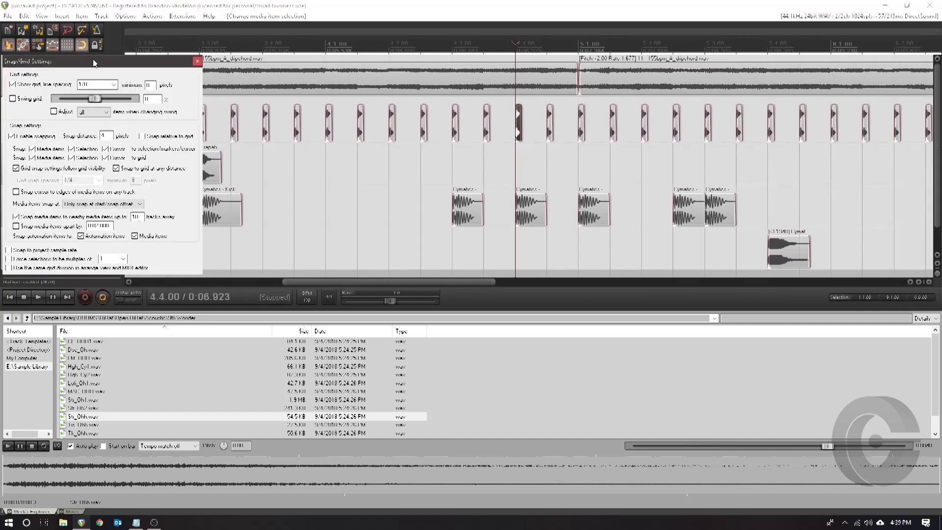
left_click(114, 84)
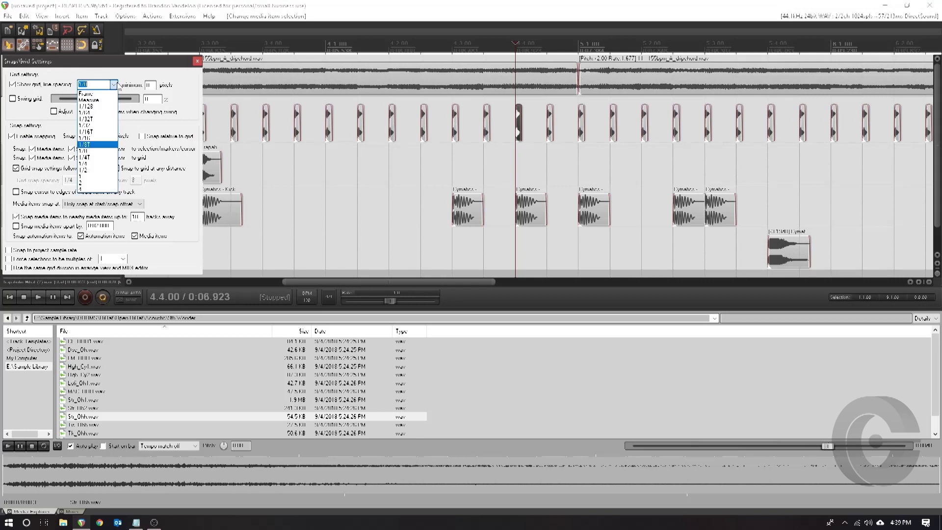
left_click(95, 125)
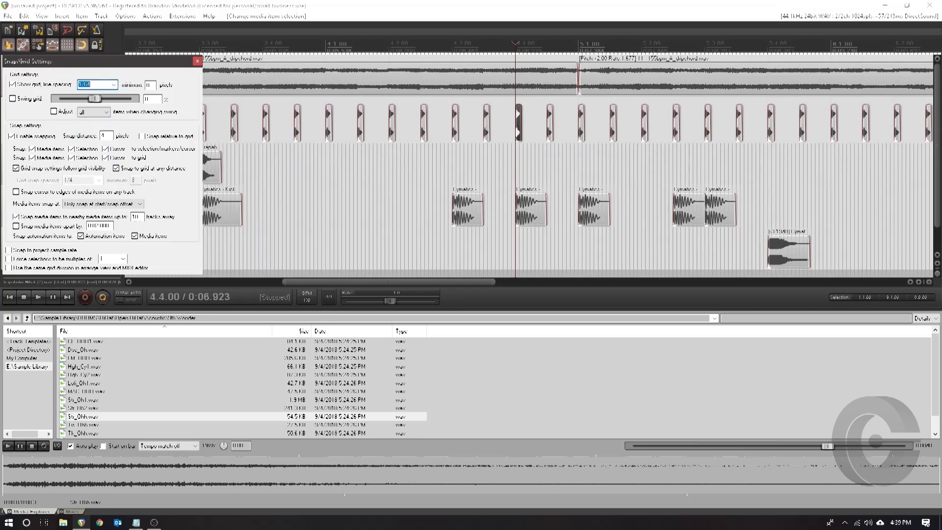
key("Escape")
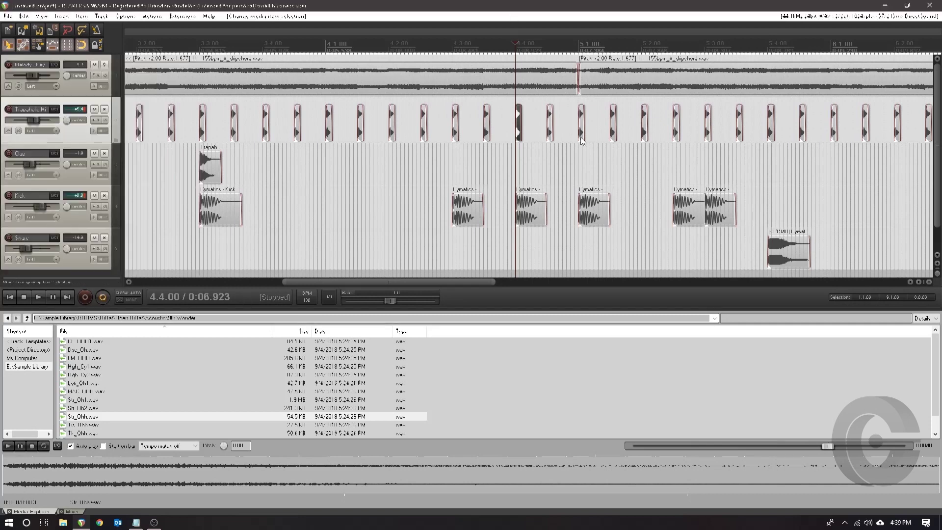
- Time-compress the hi-hat at 4.4.00 to one grid division and duplicate it back to back into an eight-hit roll
scroll(579, 130, "up", 5)
left_click_drag(575, 125, 643, 122)
left_click_drag(635, 122, 739, 126)
left_click_drag(739, 126, 768, 127)
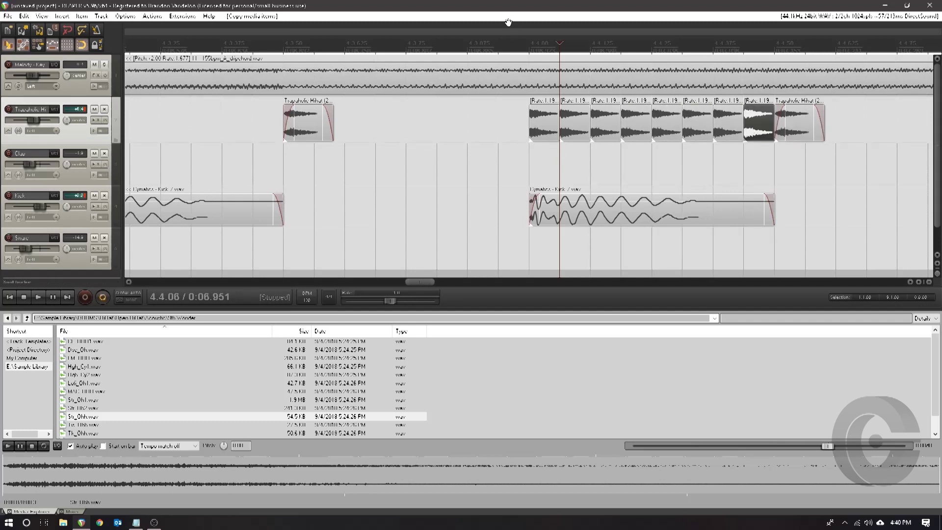
- Play back the new hi-hat roll at the end of bar 4
key("space")
scroll(457, 104, "down", 3)
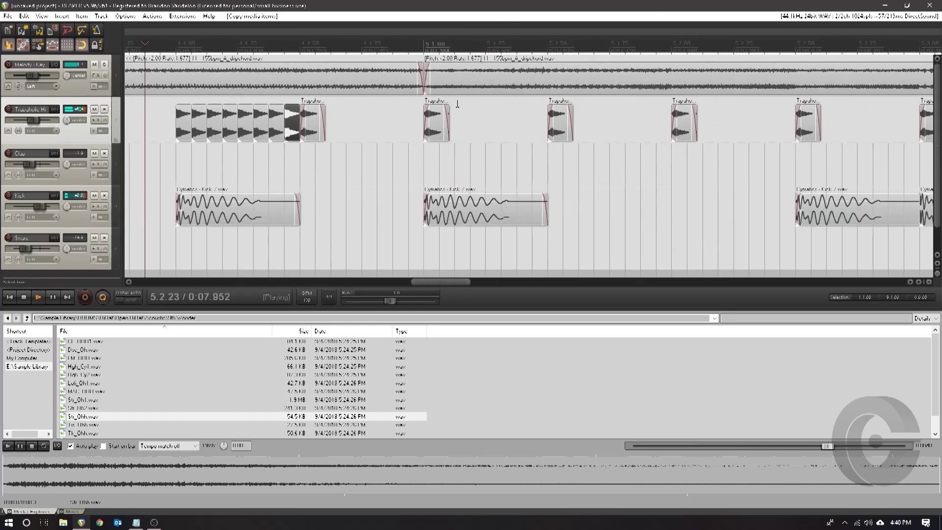
scroll(457, 104, "down", 3)
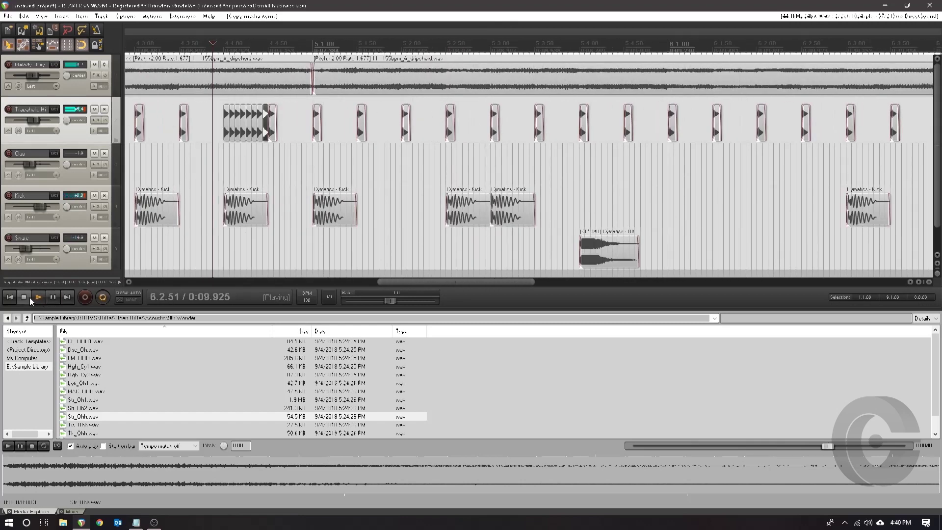
left_click(28, 298)
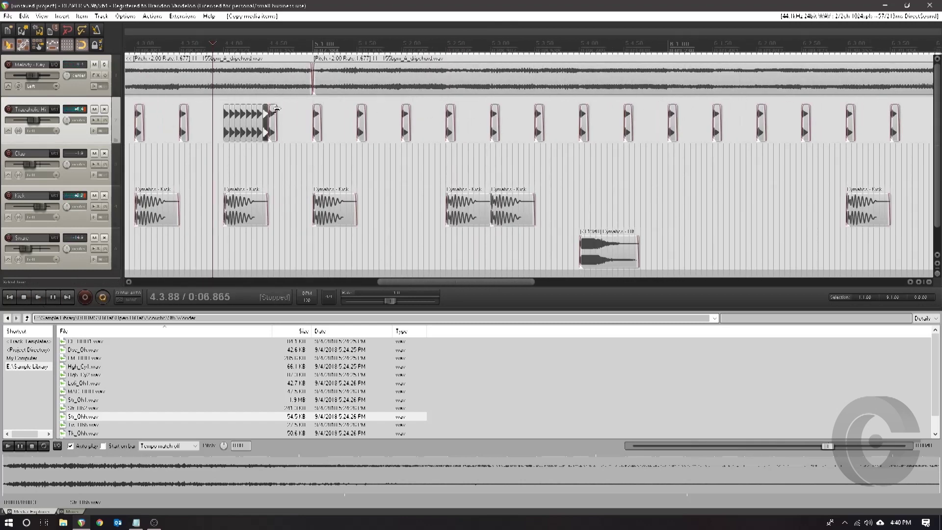
- Replace all hi-hats from bar 5 onward with a copy of the hi-hat pattern from the first four bars
left_click_drag(308, 114, 793, 148)
left_click_drag(793, 149, 882, 143)
key("Delete")
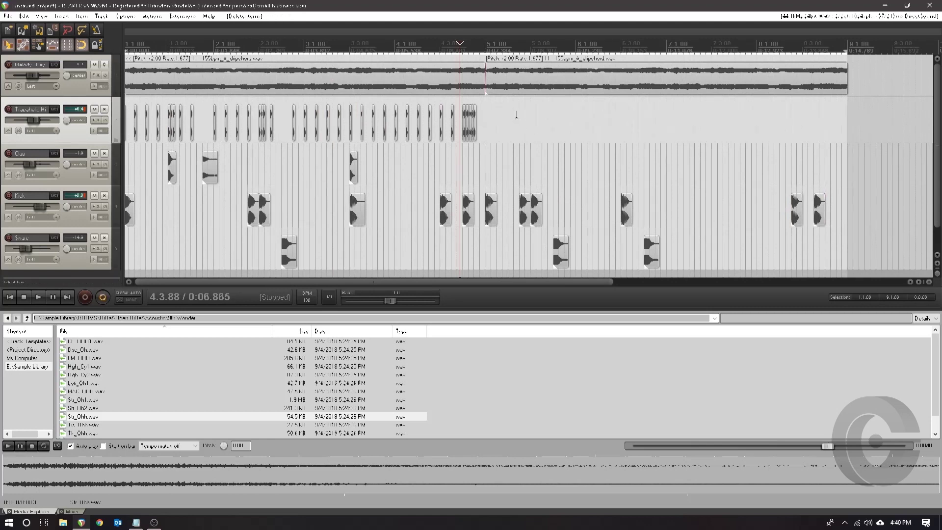
left_click_drag(517, 115, 488, 122)
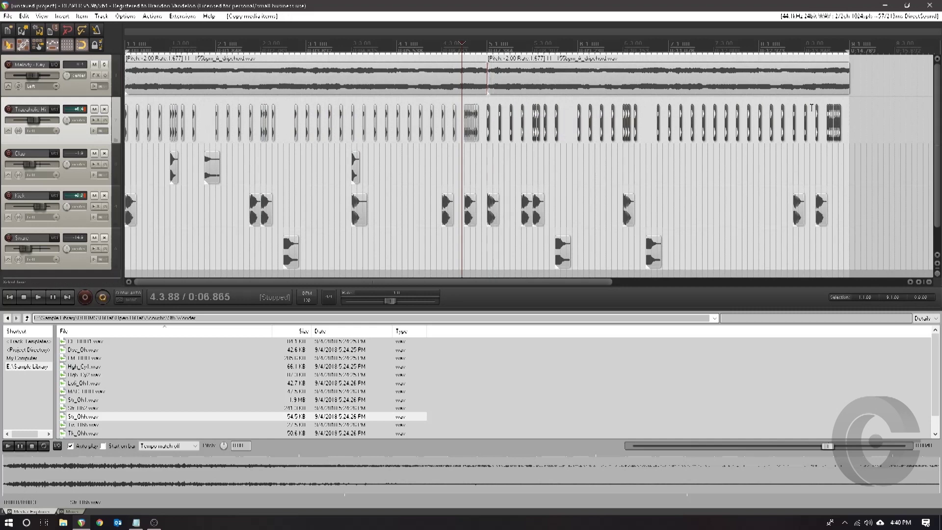
- Set the pitch adjustment of the third hit in the bar 8 hi-hat roll to 2 semitones
scroll(868, 155, "up", 5)
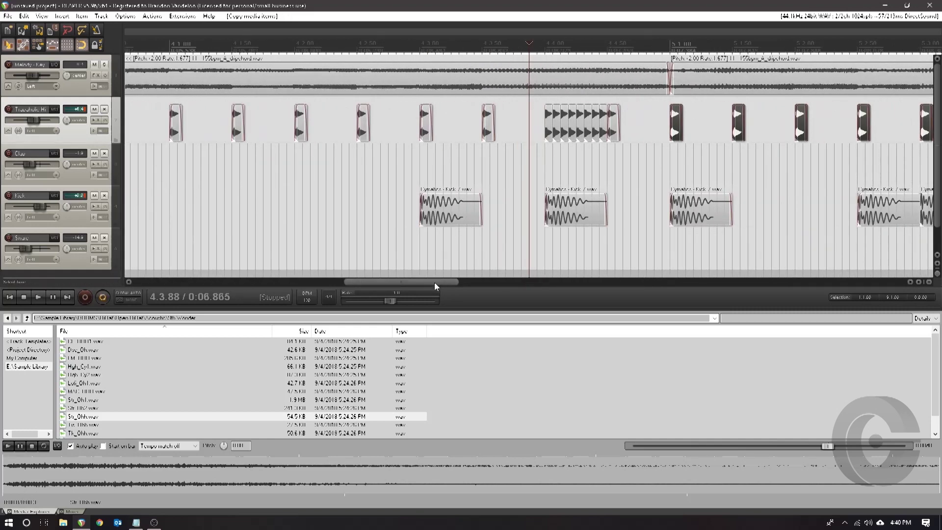
left_click_drag(434, 281, 746, 280)
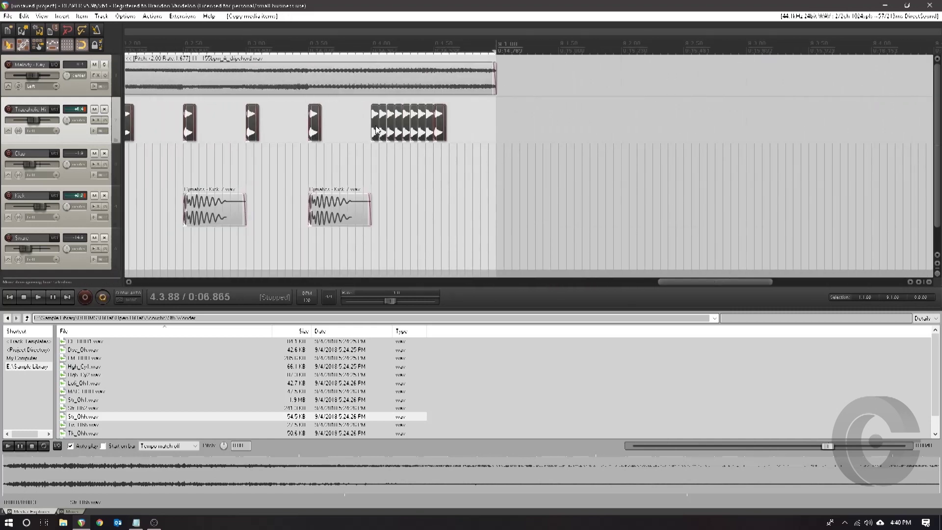
double_click(390, 131)
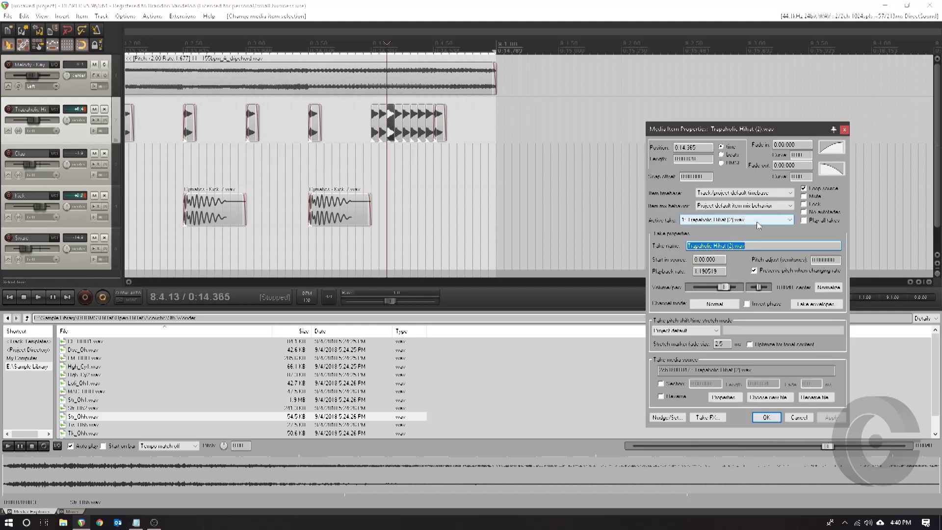
left_click_drag(837, 260, 657, 264)
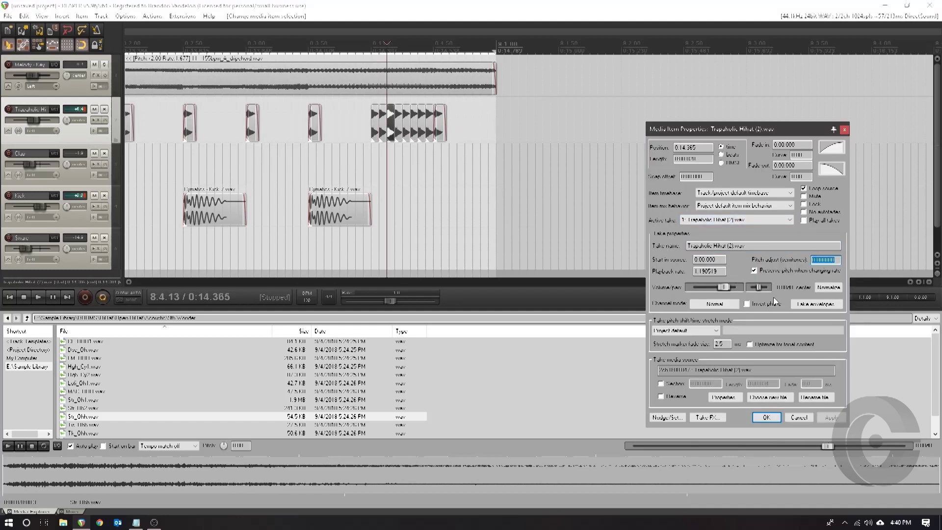
type("2")
left_click(766, 417)
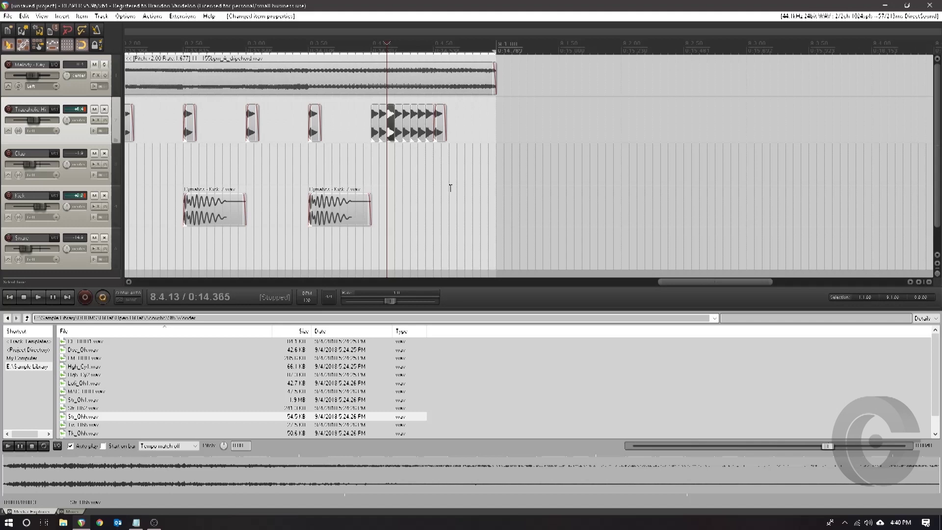
- Set the pitch adjustment of the fourth and fifth hits in the bar 8 hi-hat roll to 3 semitones each
double_click(399, 128)
left_click_drag(837, 260, 723, 269)
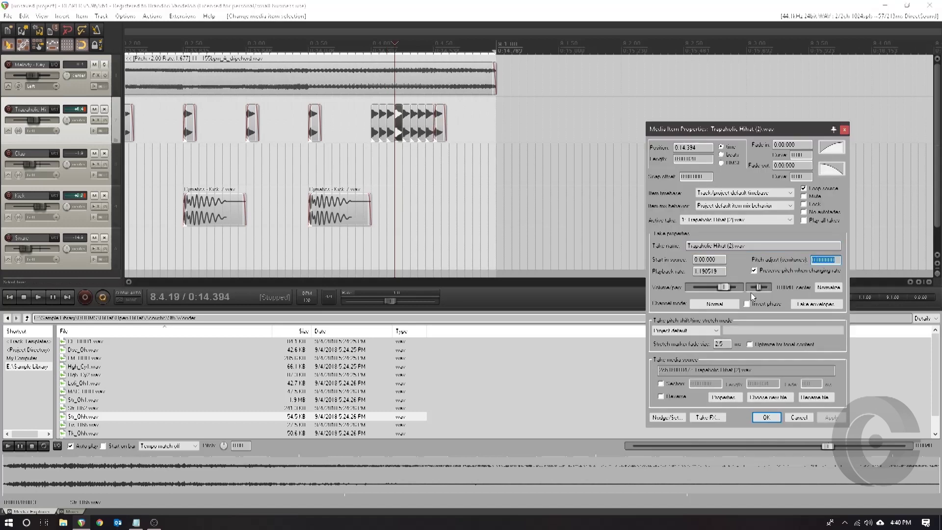
type("3")
left_click(766, 417)
left_click(407, 123)
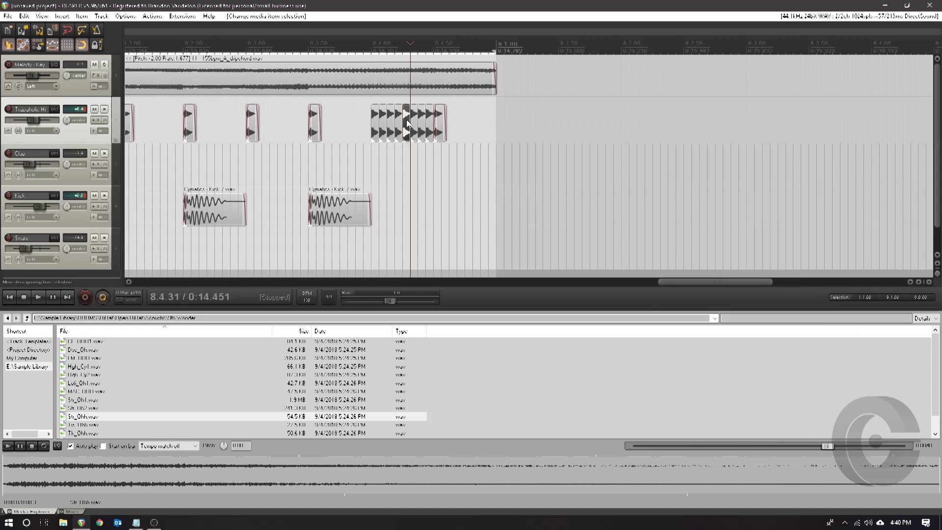
double_click(407, 123)
left_click_drag(837, 260, 753, 266)
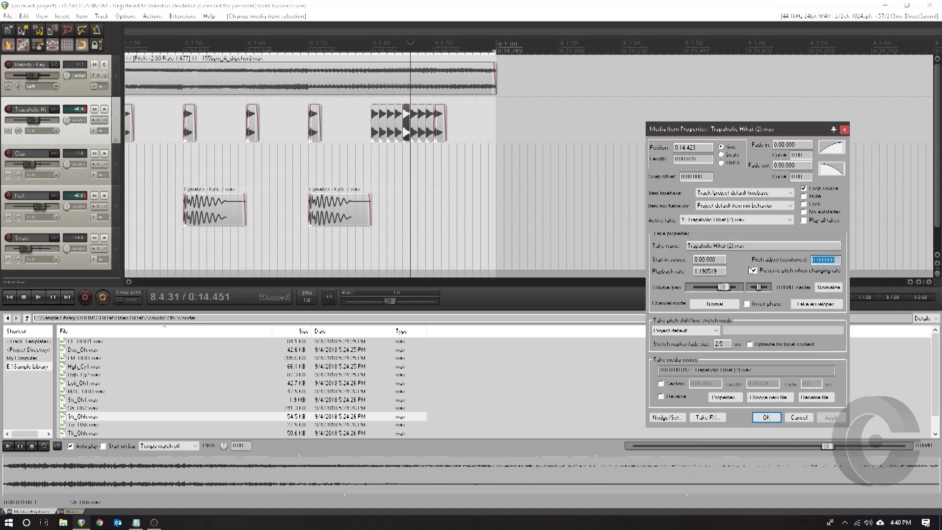
type("3")
left_click(766, 419)
- Raise the pitch adjustment of the sixth hit in the bar 8 hi-hat roll
double_click(415, 124)
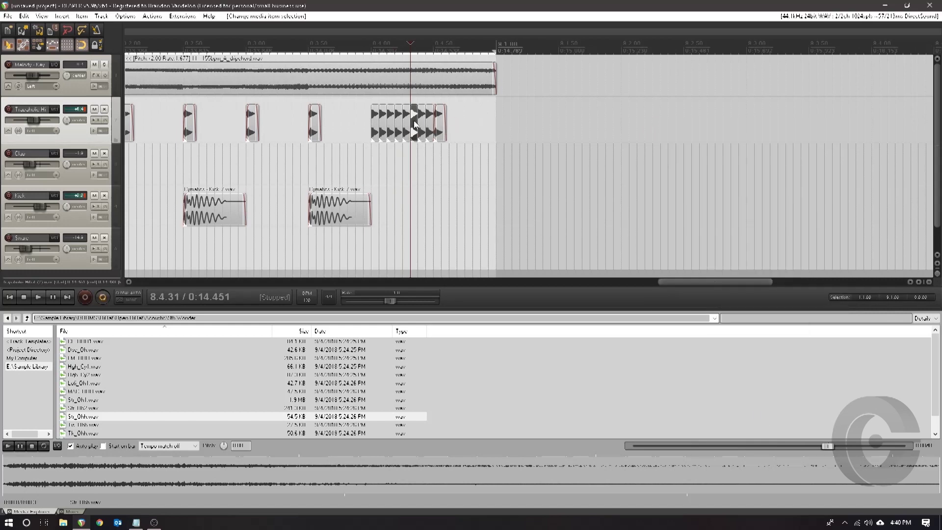
left_click_drag(837, 260, 812, 261)
type("3")
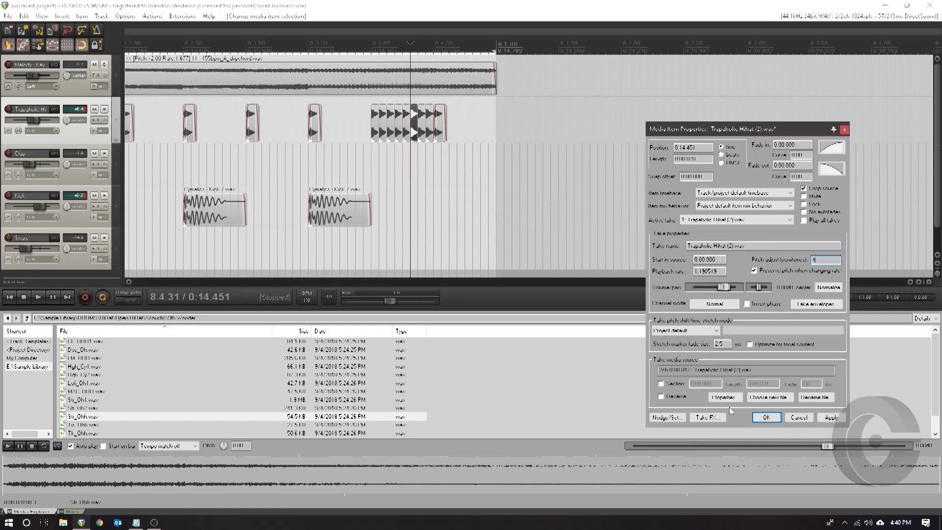
left_click(766, 418)
- Set the pitch adjustment of the seventh, eighth and ninth hits in the bar 8 hi-hat roll to 4 semitones each
double_click(425, 125)
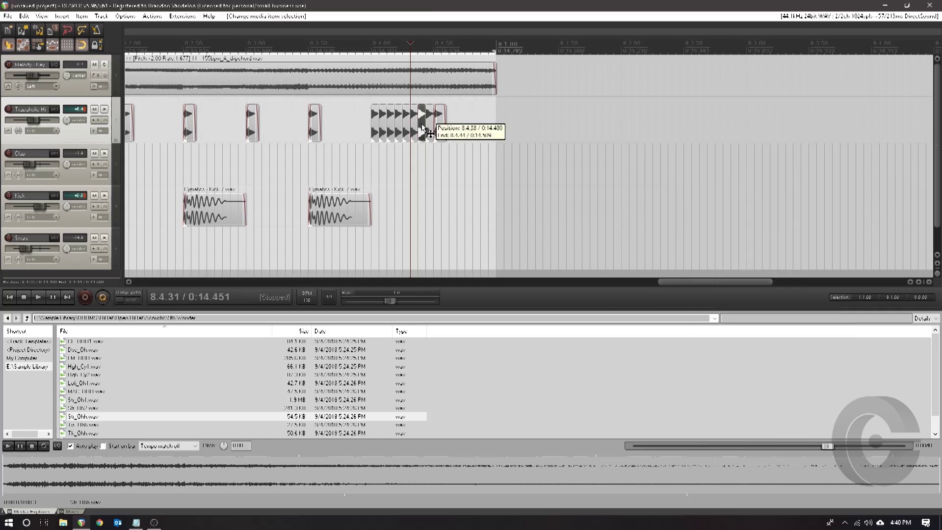
left_click_drag(840, 262, 811, 261)
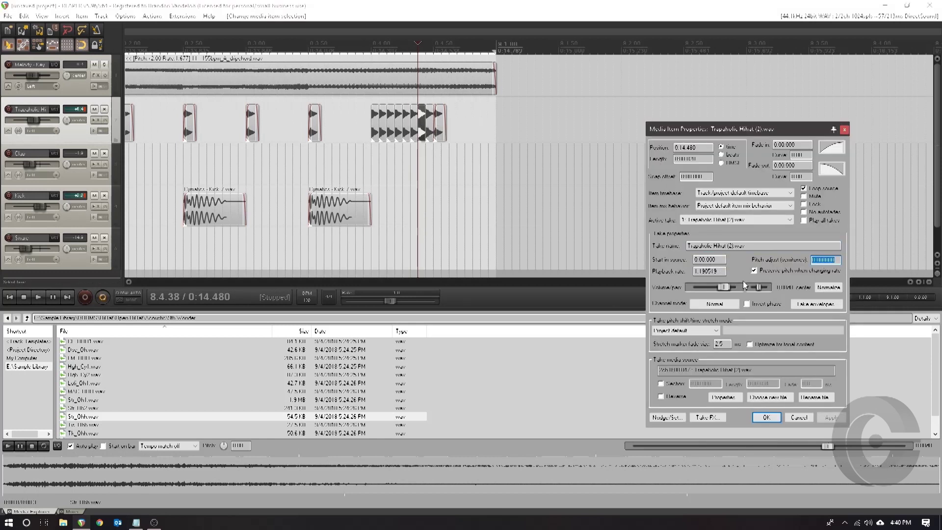
type("4")
left_click(767, 418)
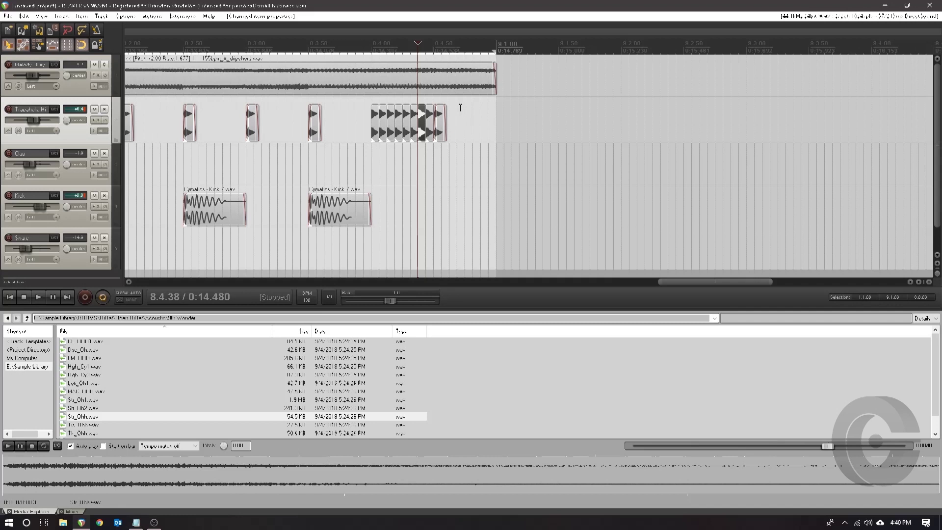
double_click(428, 129)
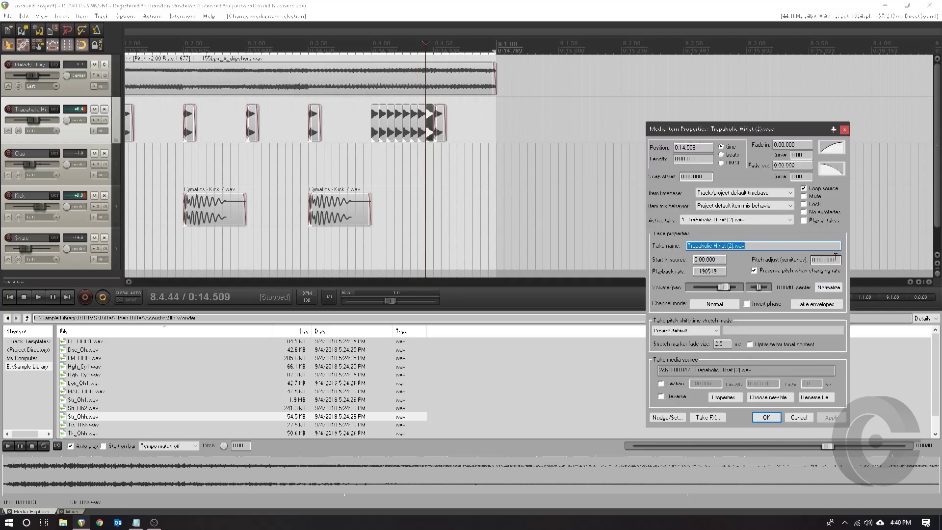
left_click_drag(835, 259, 811, 259)
type("4")
left_click(767, 418)
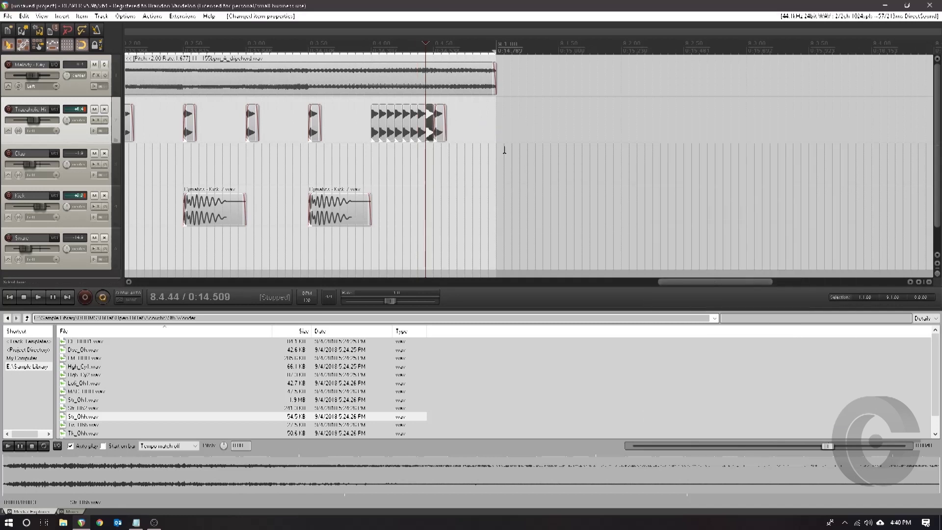
double_click(442, 126)
left_click_drag(835, 259, 812, 260)
type("4")
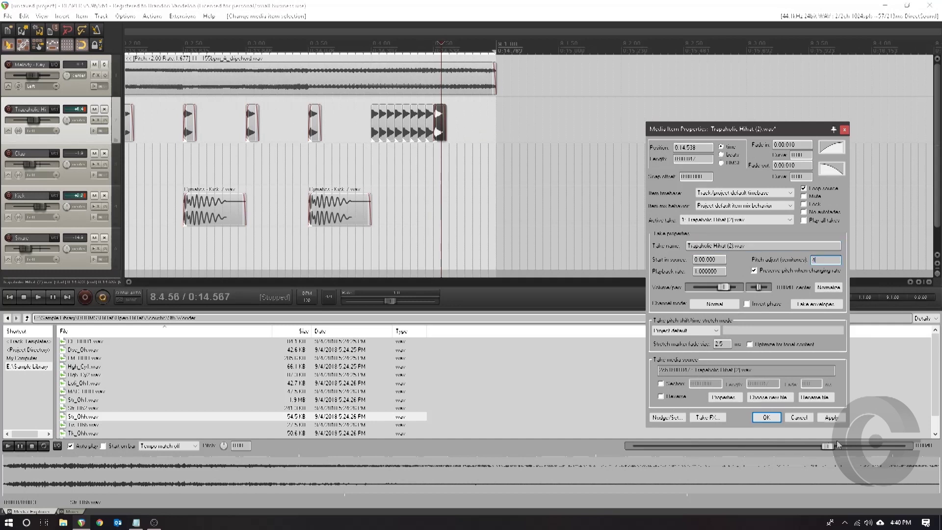
left_click(767, 417)
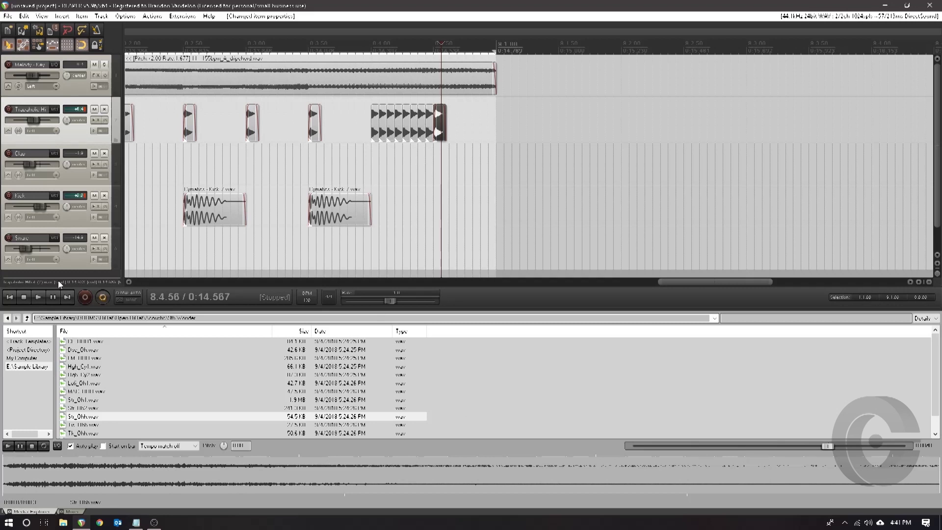
- Play the beat back from the start of the project to check the hi-hat rolls
scroll(402, 208, "down", 3)
scroll(402, 208, "down", 2)
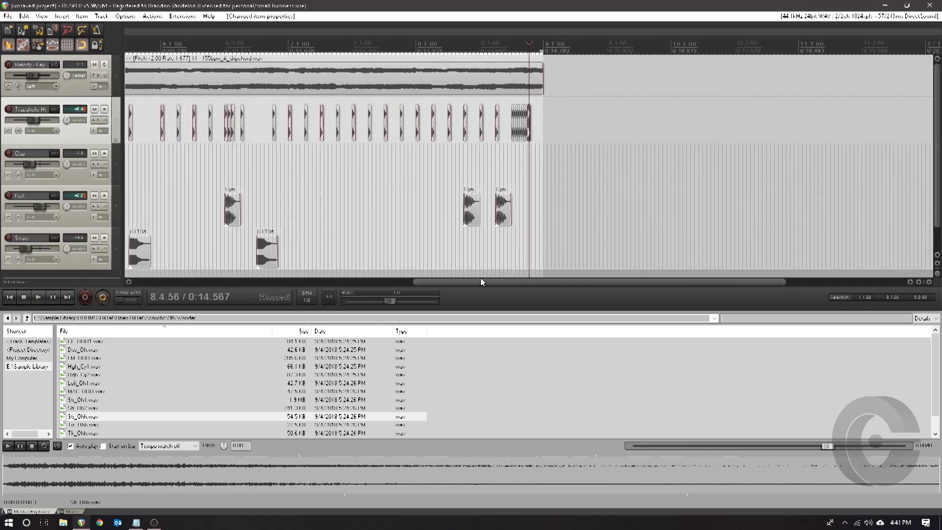
left_click_drag(479, 280, 111, 284)
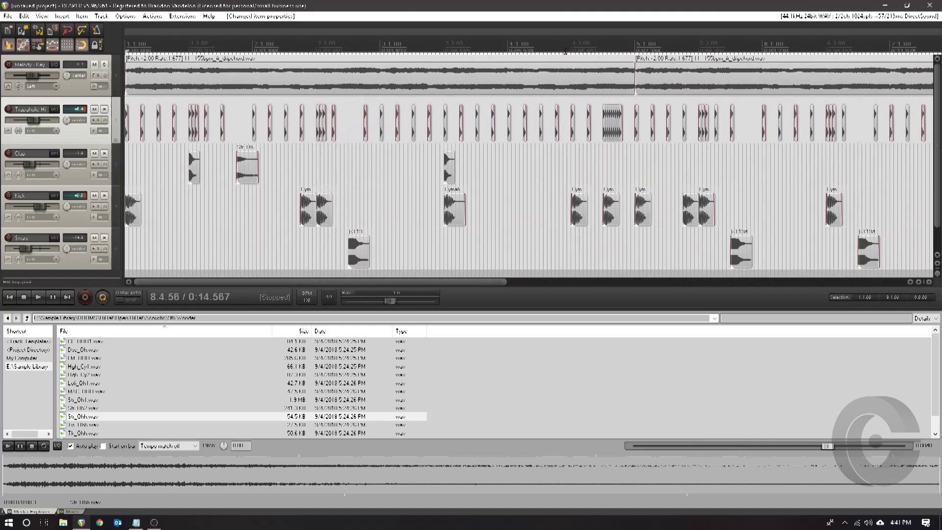
left_click(547, 117)
key("space")
left_click_drag(459, 281, 586, 282)
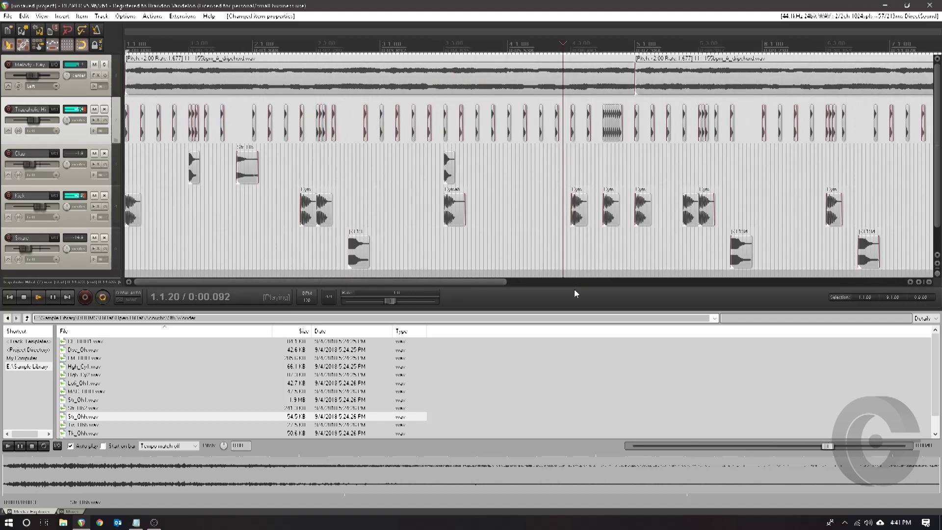
- Enlarge the arrangement area by shrinking the media browser, fitting all eight bars in view, and stop playback
scroll(188, 166, "down", 4)
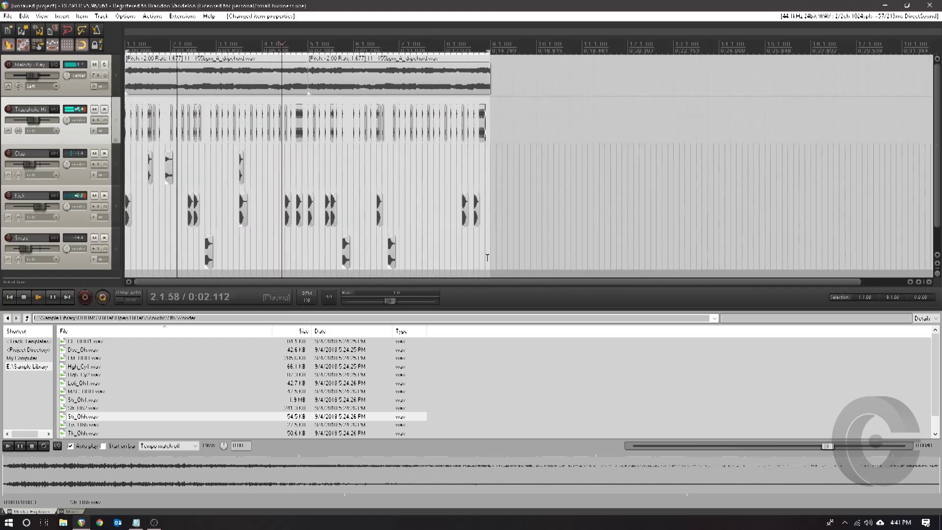
left_click_drag(519, 308, 515, 374)
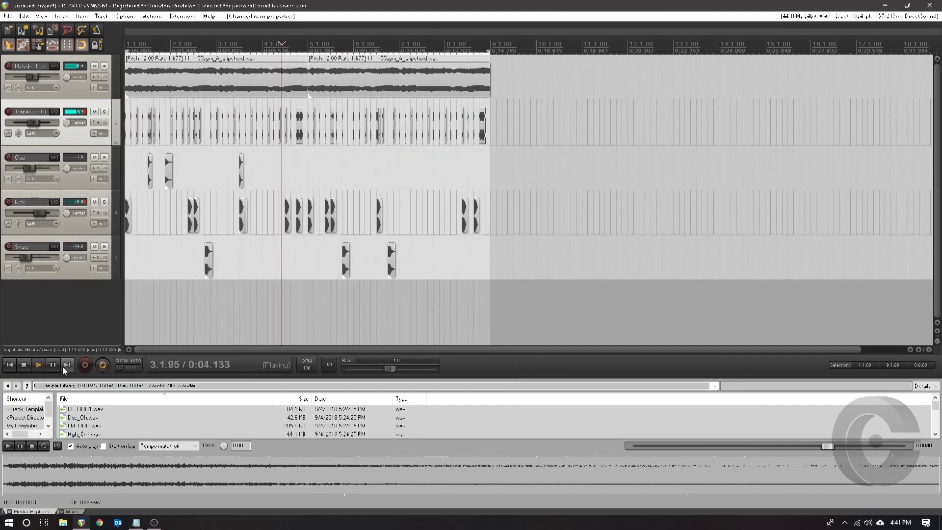
left_click(24, 365)
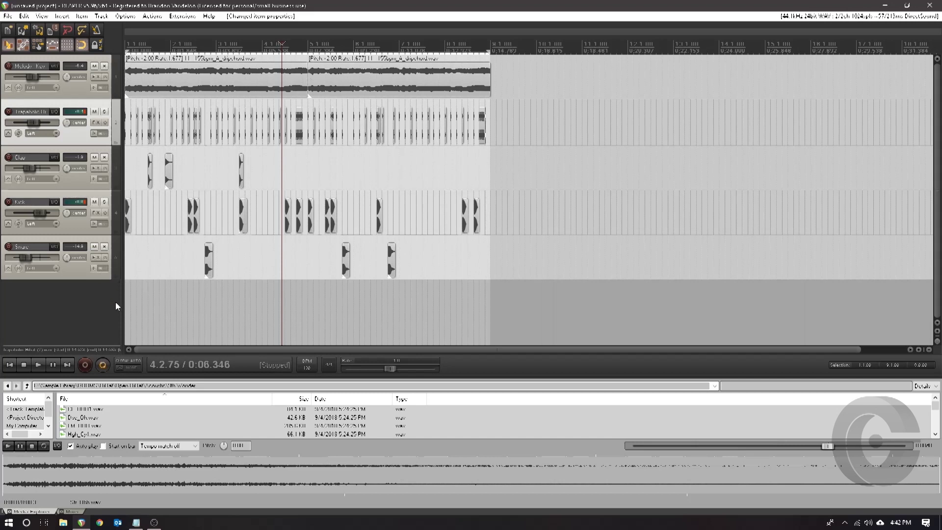
- Add a new track below the last drum track and name it Pad
double_click(67, 300)
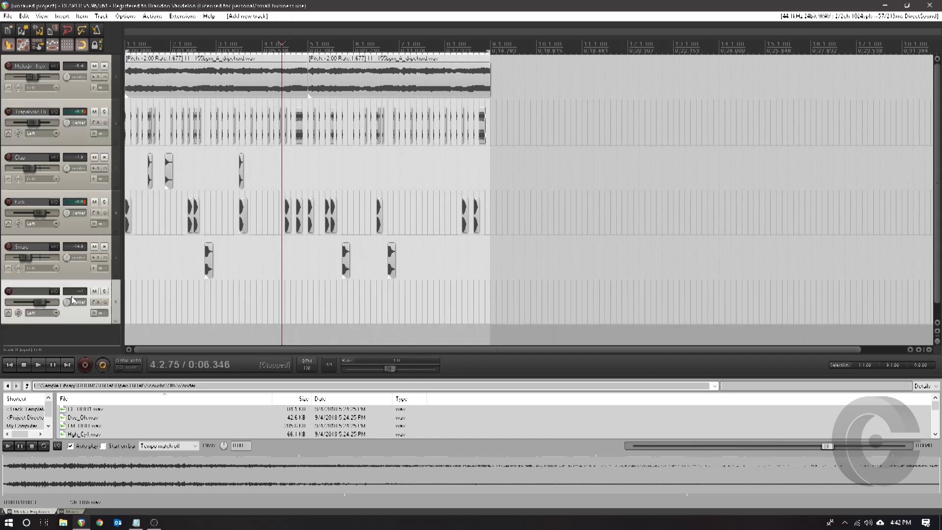
double_click(36, 292)
type("Pad")
key("Return")
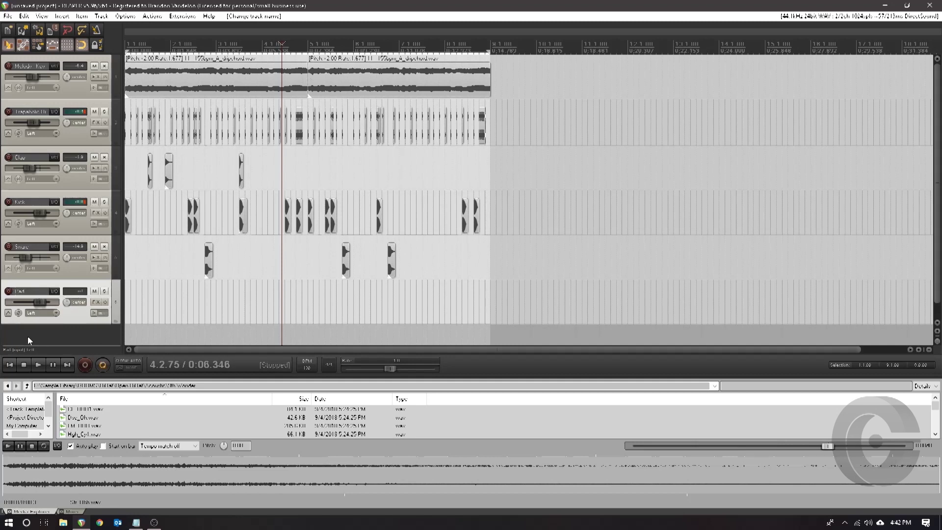
- Arm the Pad track for recording and set its input to MIDI from the AXIOM 49 Keyboard on all channels
left_click(8, 291)
left_click(56, 313)
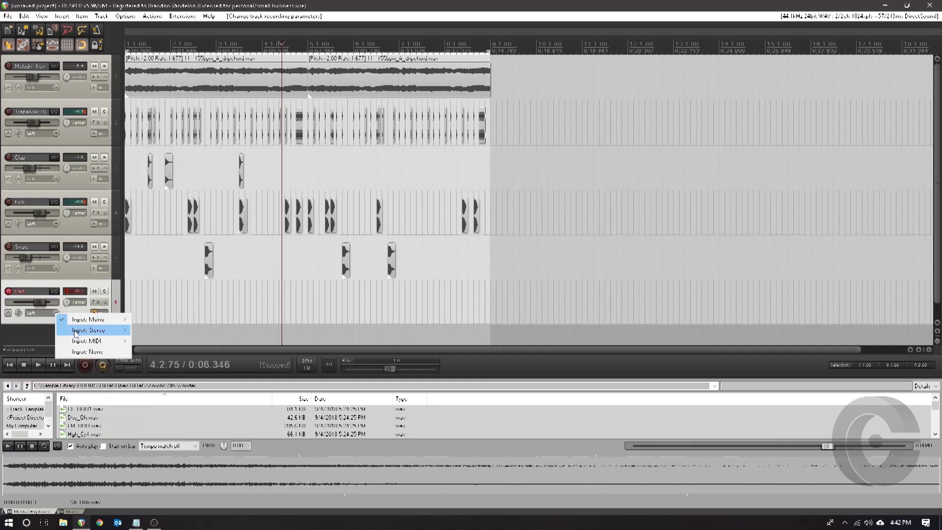
mouse_move(87, 342)
mouse_move(196, 341)
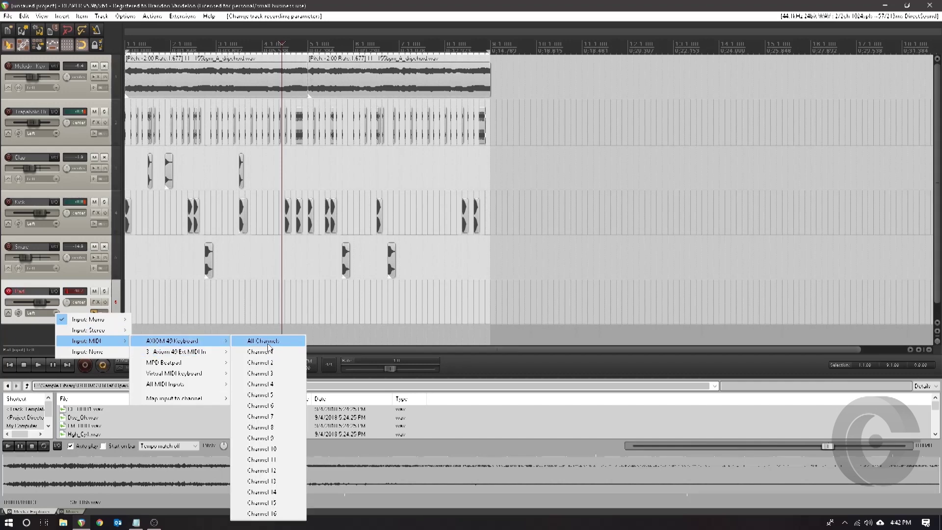
left_click(263, 341)
- Add the Xpand!2 virtual instrument to the Pad track and close its window
left_click(95, 301)
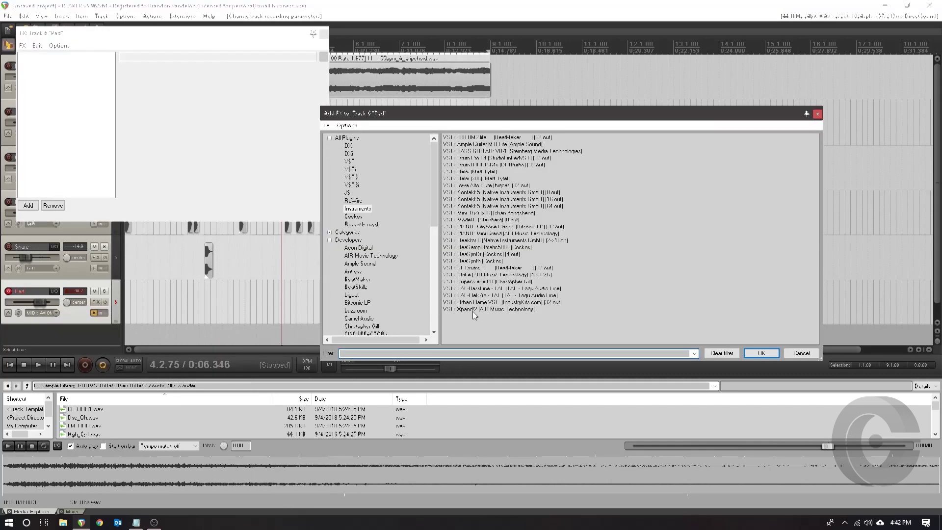
left_click(474, 310)
left_click(760, 353)
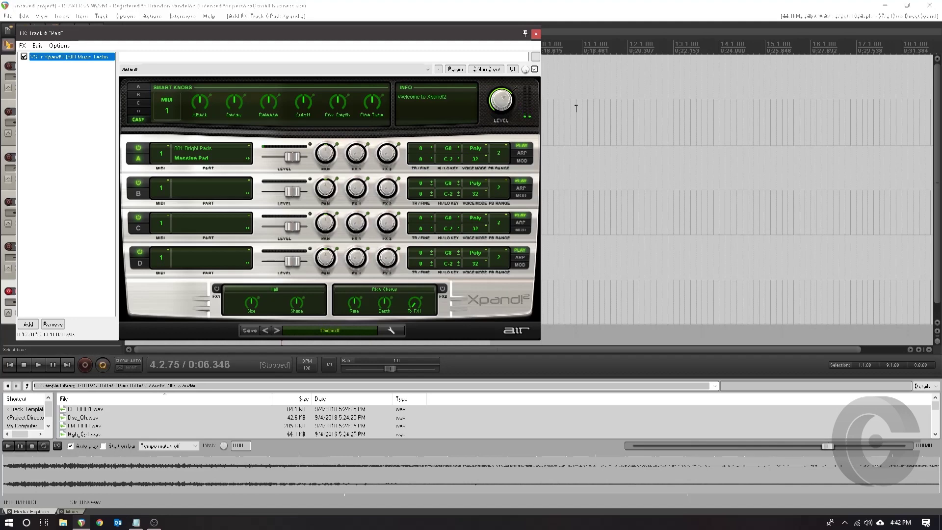
left_click(535, 34)
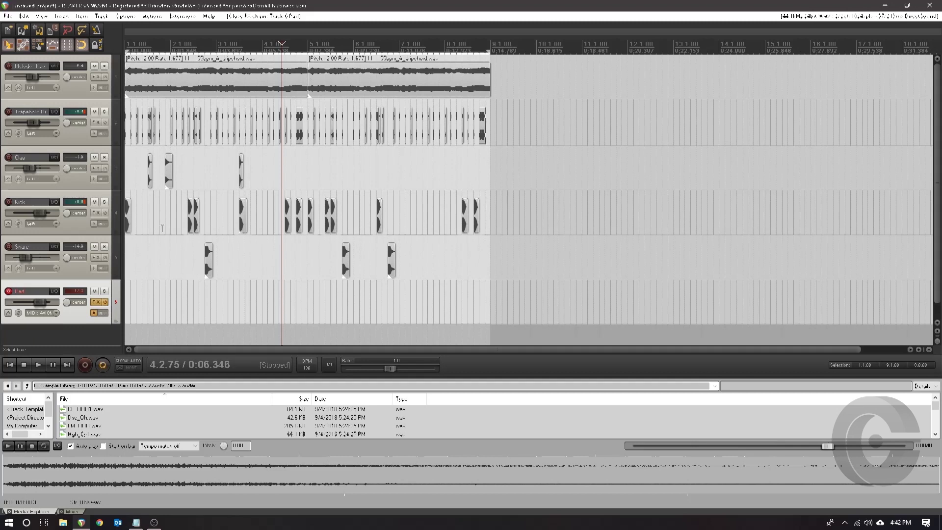
- Play the beat through from the start to rehearse the pad part over it
left_click(10, 364)
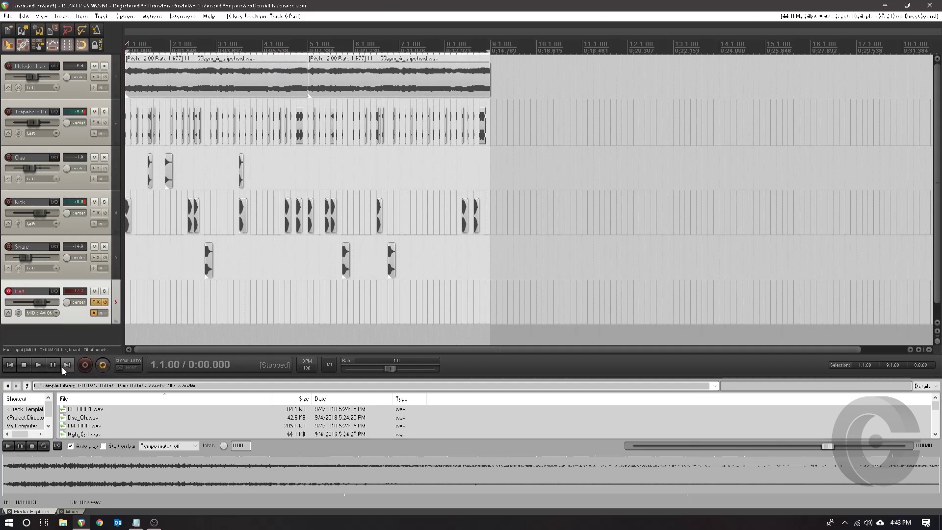
left_click(38, 364)
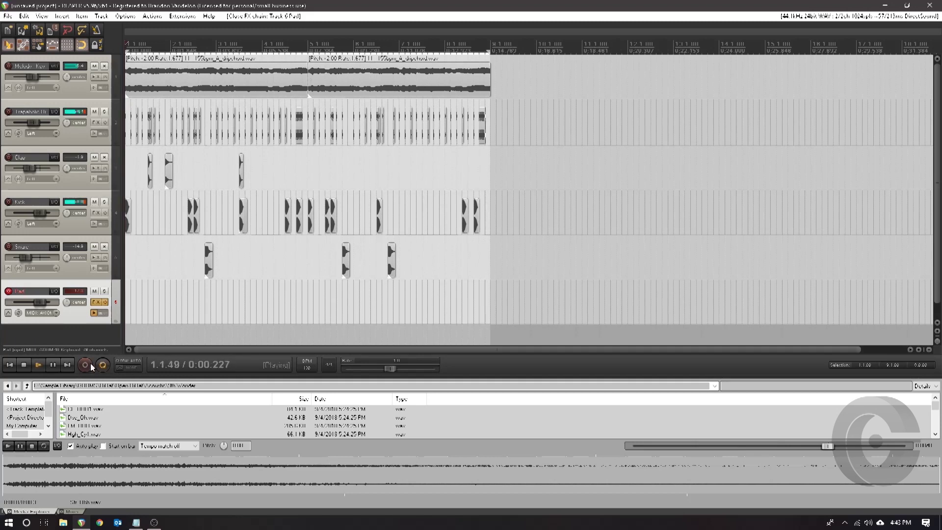
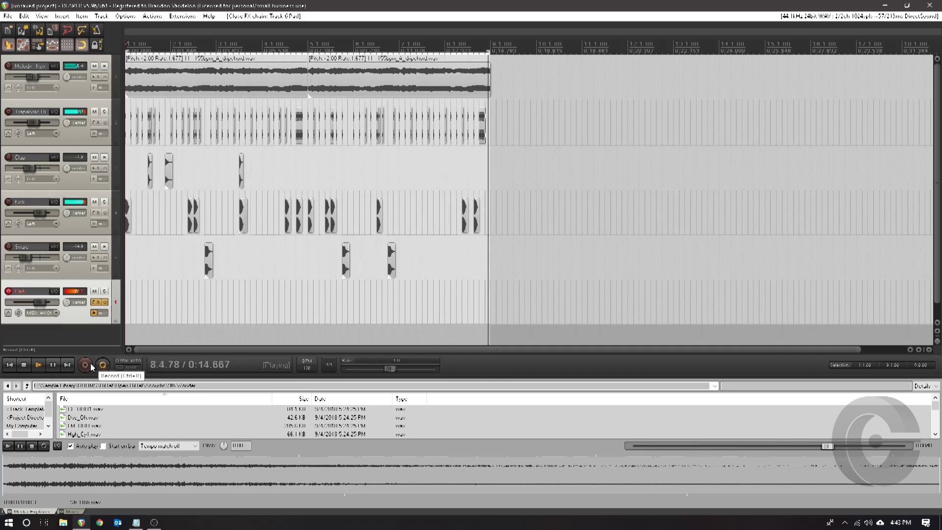
left_click(30, 366)
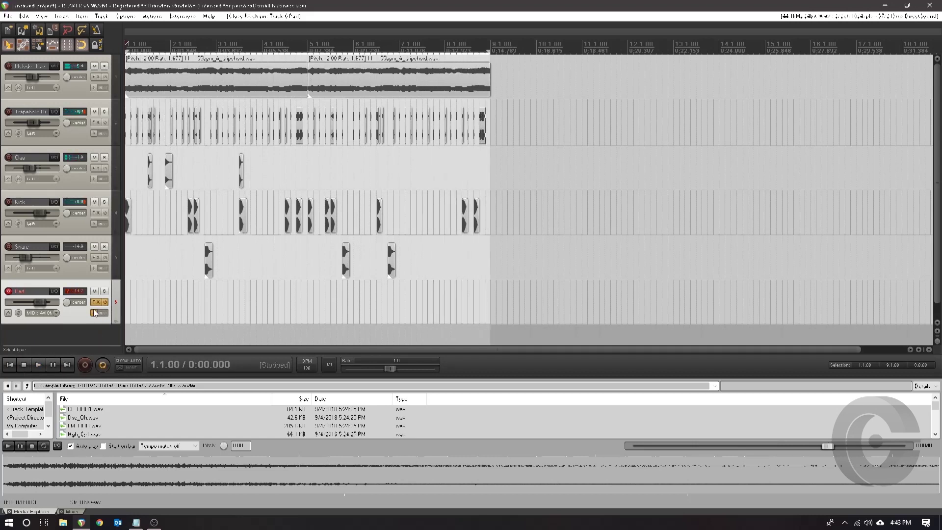
- Record and save an eight-bar MIDI part on the Pad track with a metronome count-in, and trim its end to bar 9
right_click(96, 31)
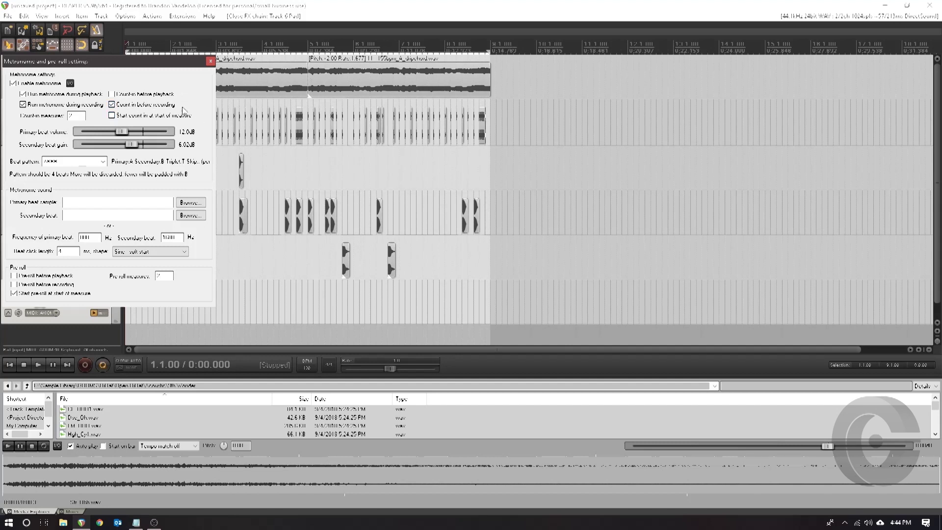
left_click(211, 61)
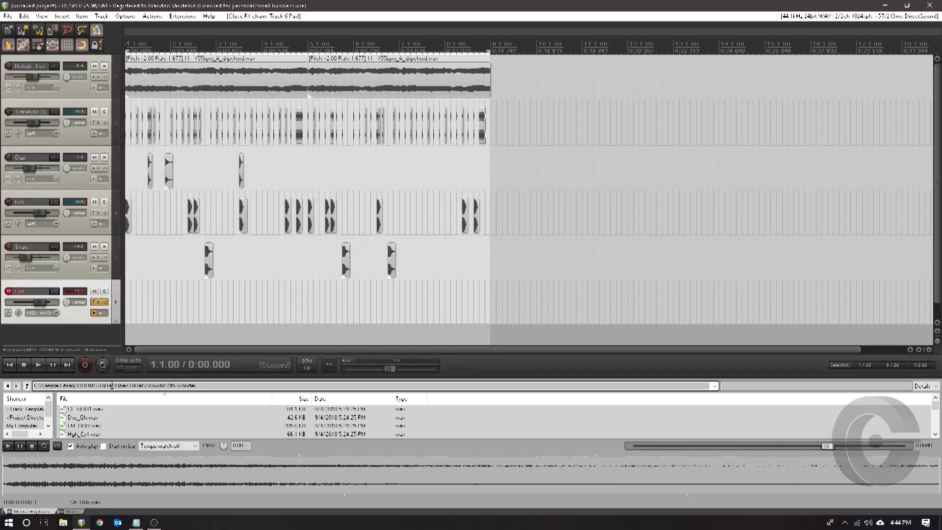
left_click(85, 364)
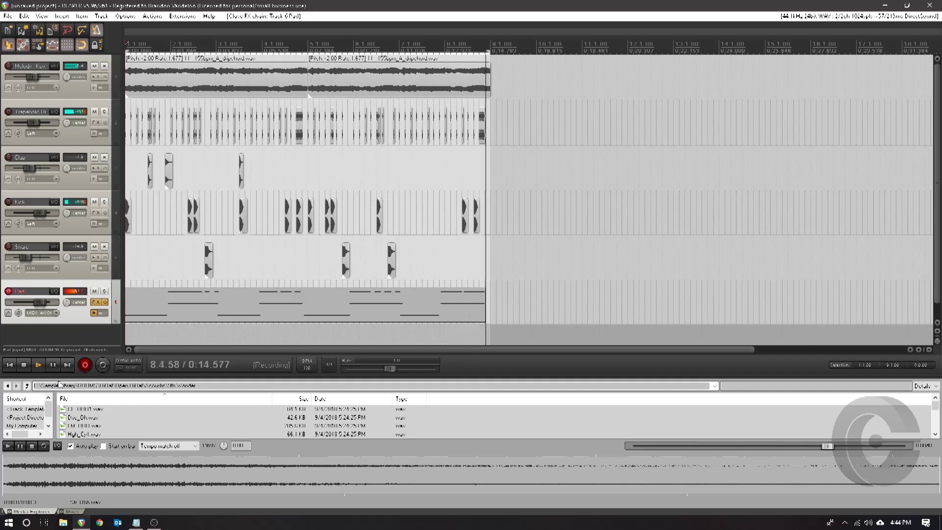
key("space")
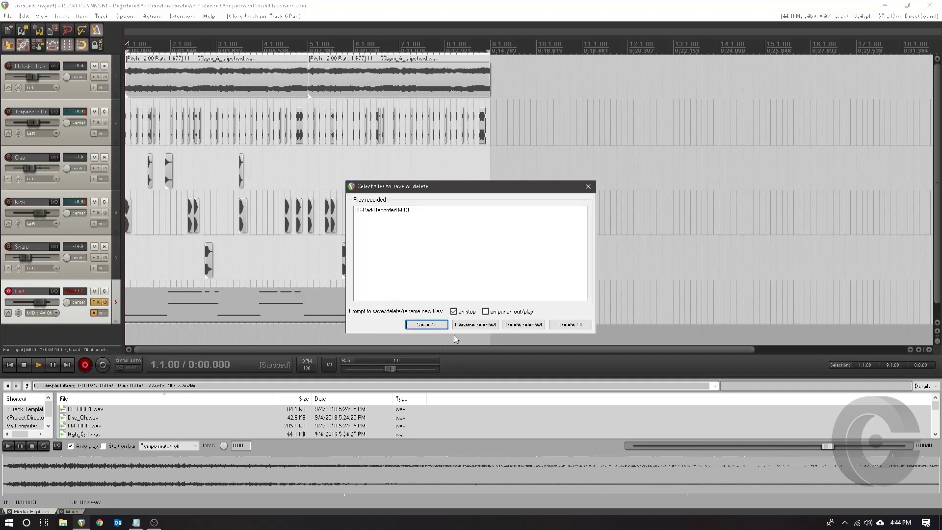
left_click(444, 326)
left_click_drag(510, 303, 490, 304)
- Quantize all recorded Pad notes to the grid at 100 strength, for both position and note length, fixing overlaps
double_click(399, 315)
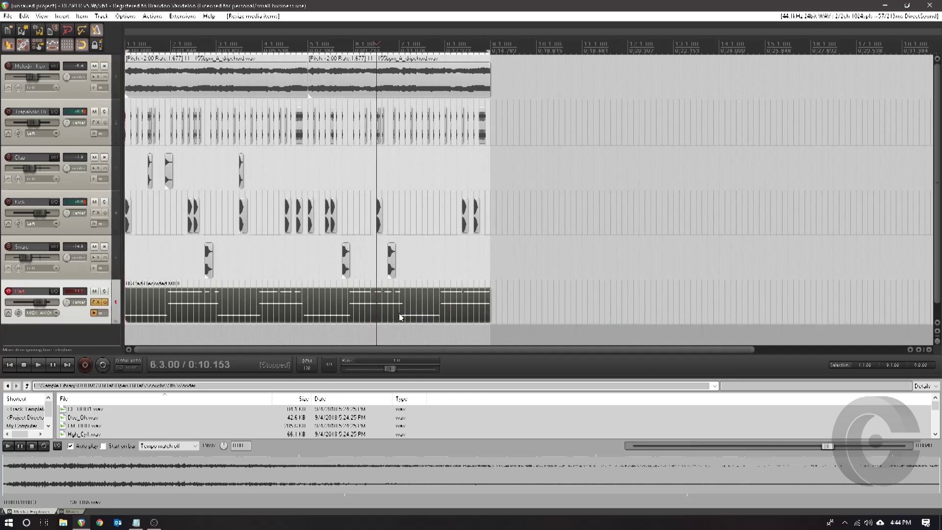
left_click_drag(814, 239, 814, 192)
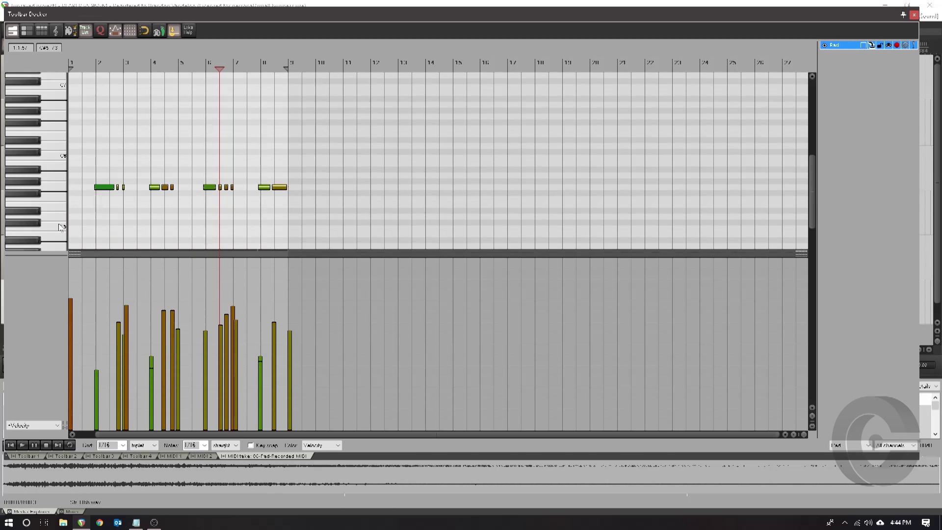
left_click_drag(78, 255, 77, 409)
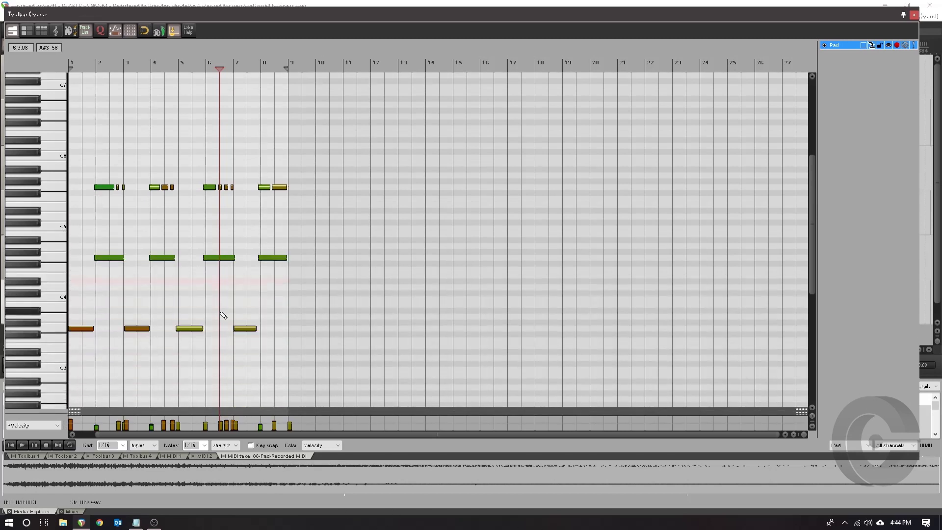
key("ctrl+q")
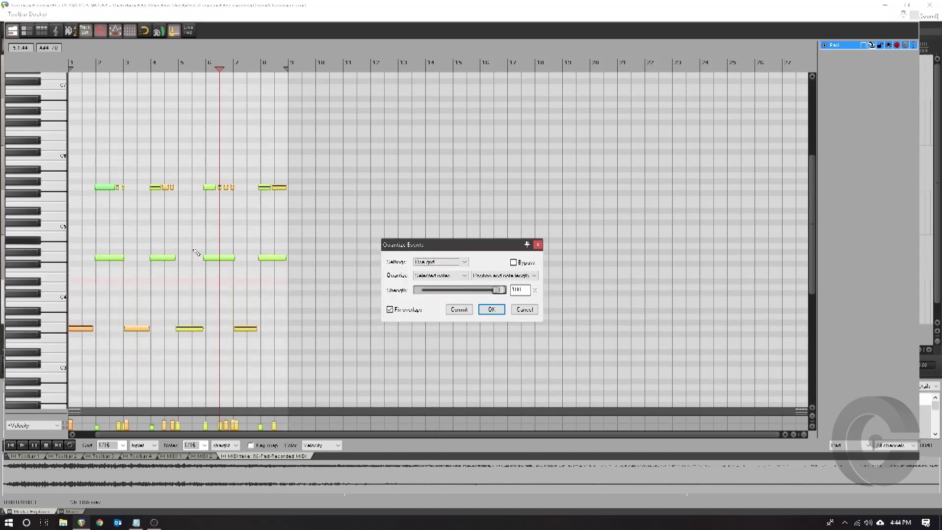
left_click(491, 308)
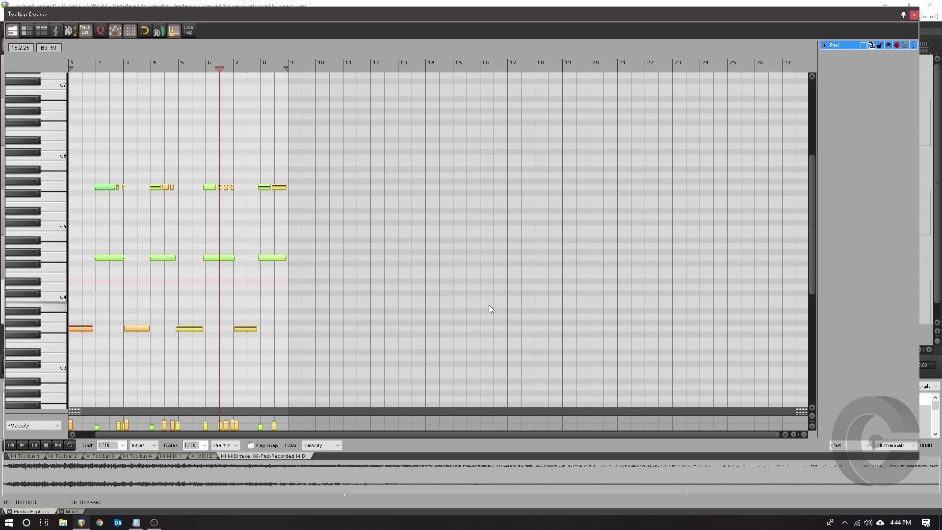
- Play the quantized pad part from the start and move the MIDI editor to uncover part of the arrangement
left_click(11, 445)
left_click(22, 444)
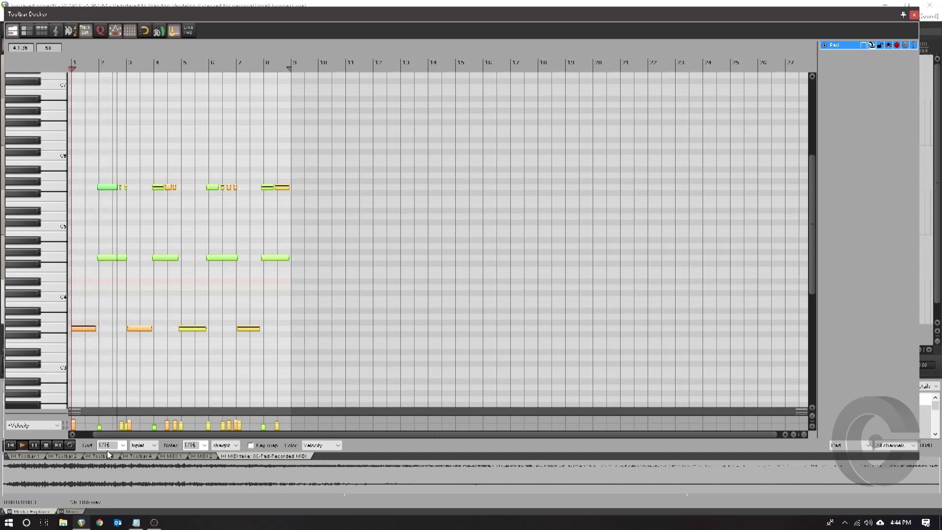
double_click(166, 15)
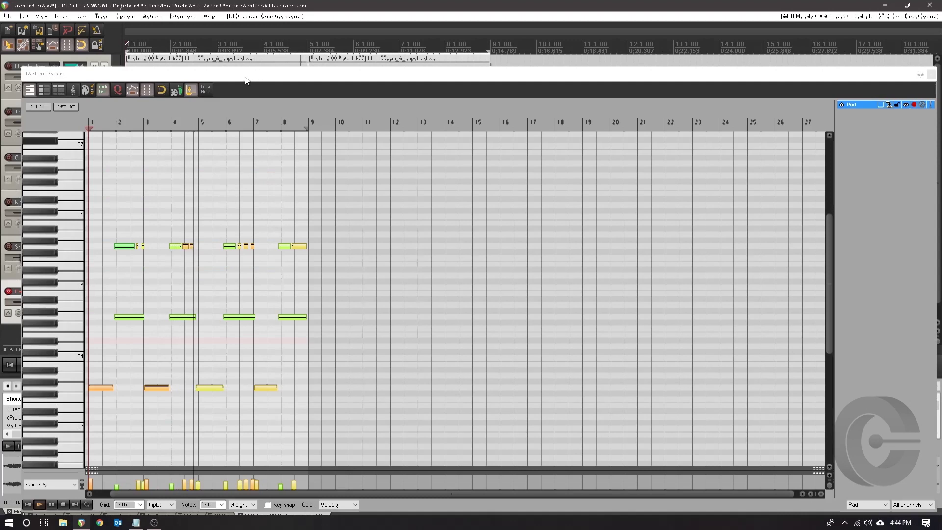
- Move the MIDI editor up while the pad part plays, stop playback, and close the editor
left_click_drag(248, 76, 241, 42)
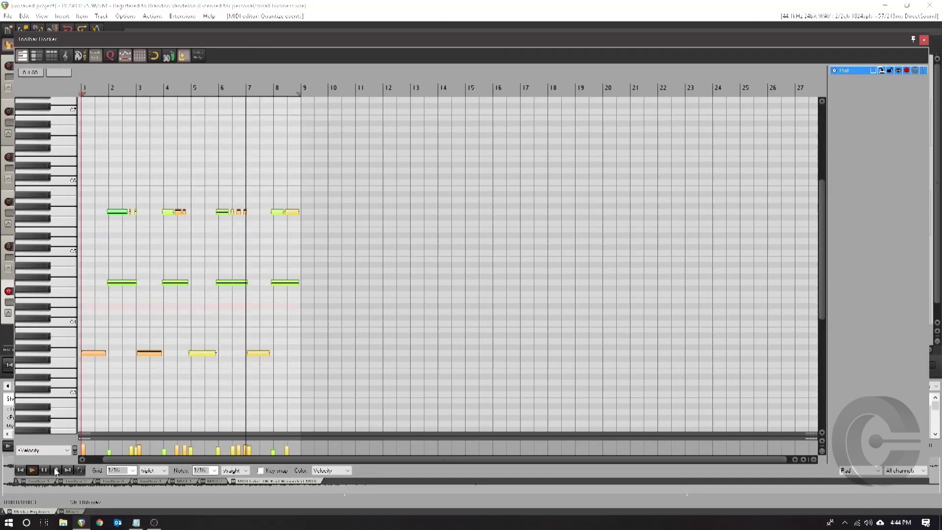
key("space")
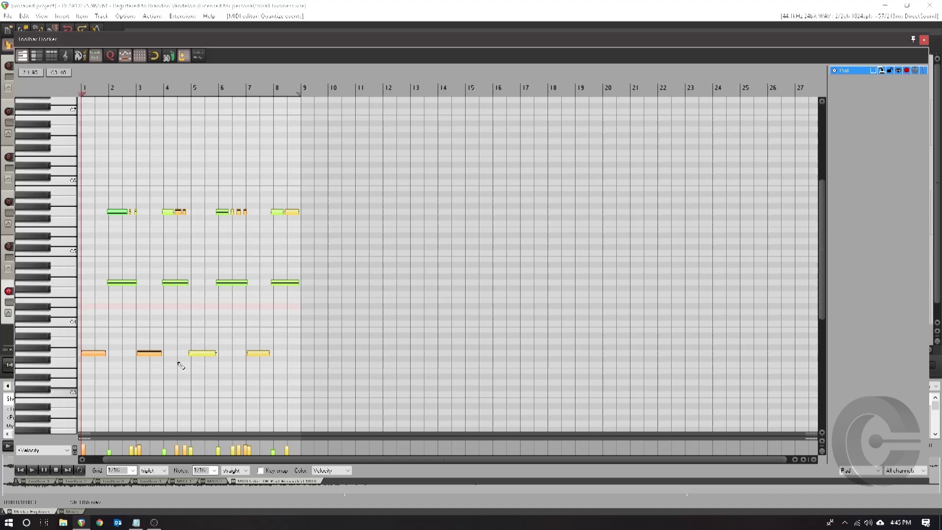
left_click(924, 41)
- Disarm the Pad track and lower its volume while the beat plays, and stop playback
left_click(38, 365)
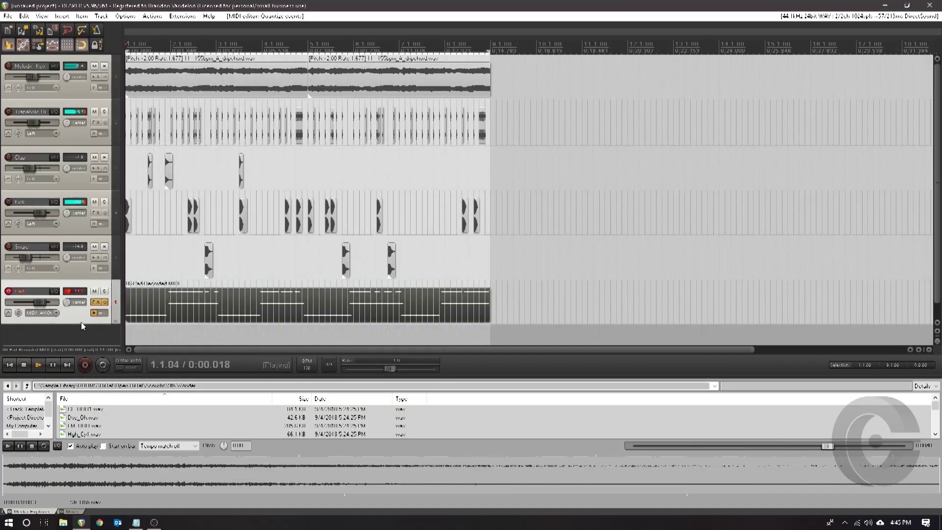
left_click(9, 291)
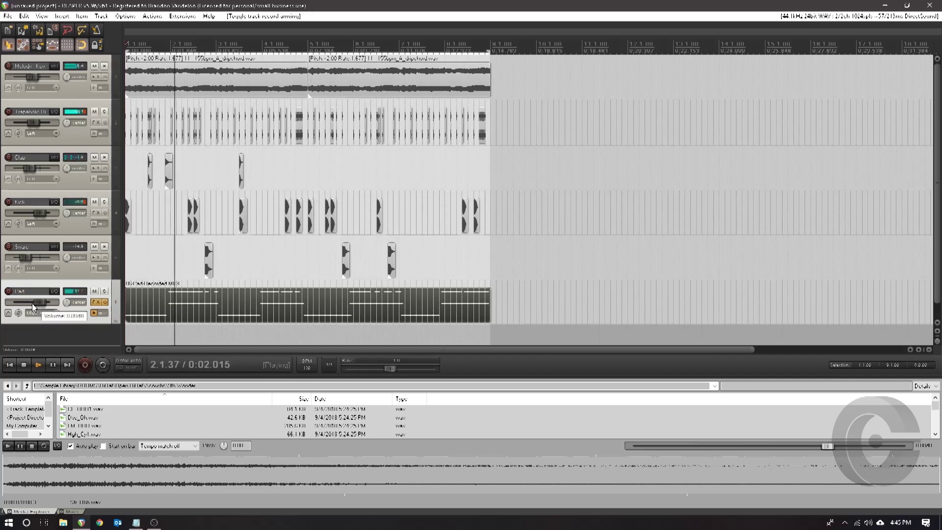
left_click_drag(32, 307, 36, 305)
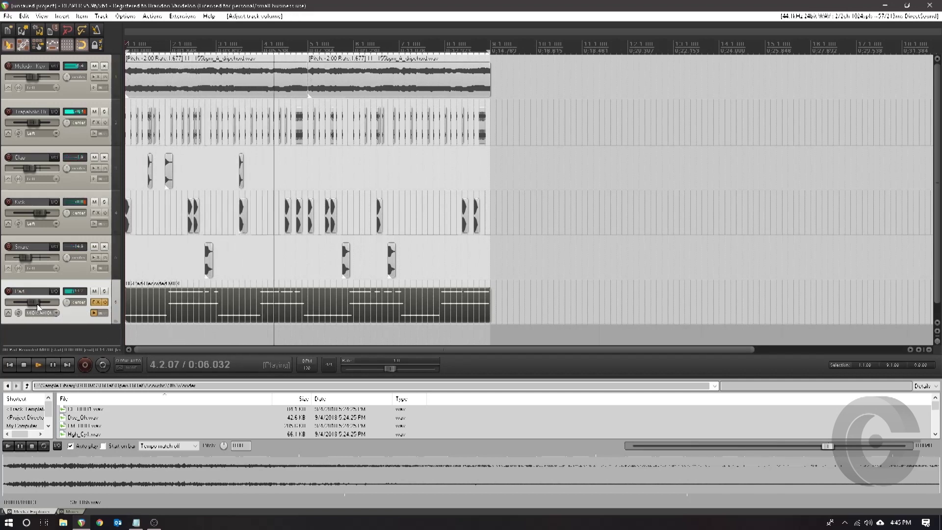
left_click(26, 367)
- Add a new track named Lead below the Pad track and load the Urban Flame instrument on it
double_click(34, 331)
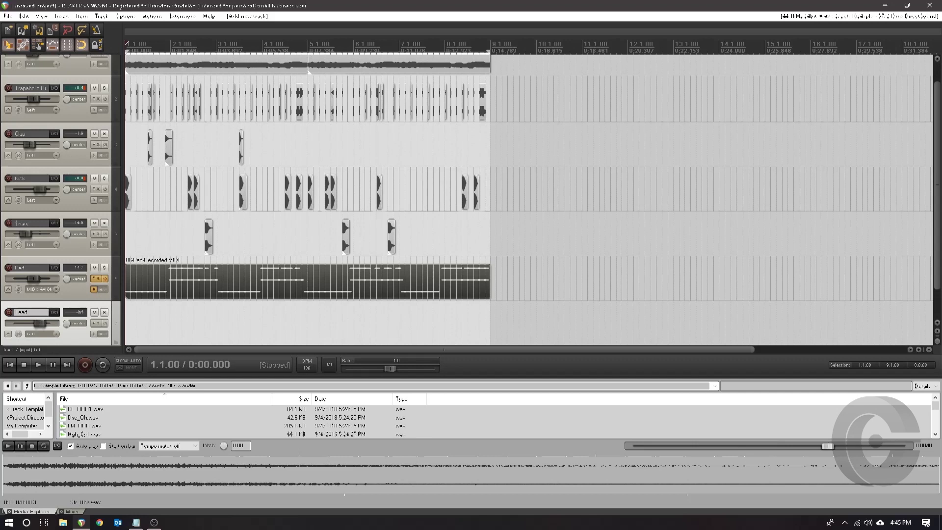
key("Return")
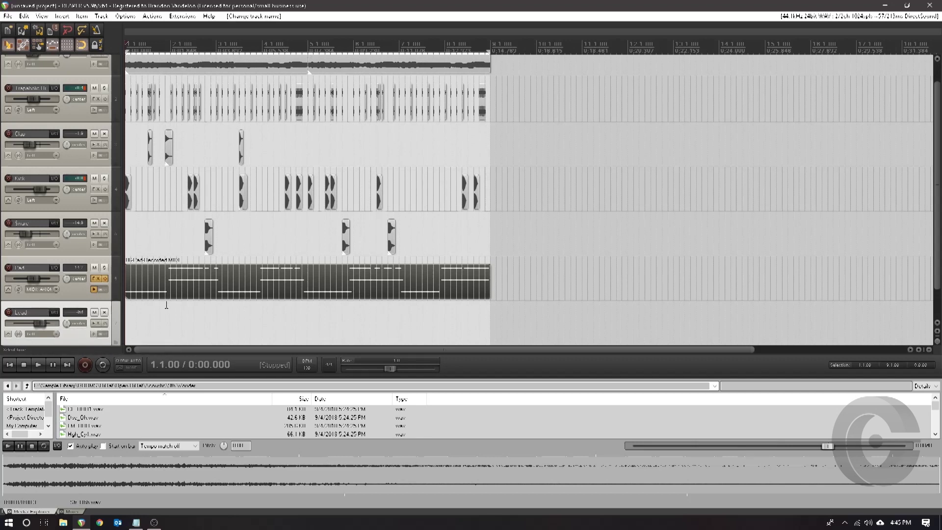
left_click(96, 322)
left_click(482, 303)
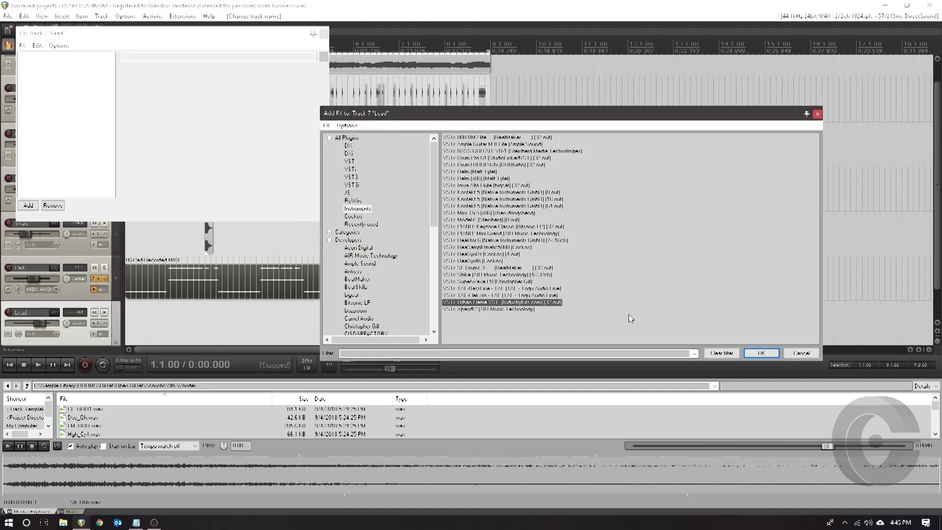
left_click(761, 352)
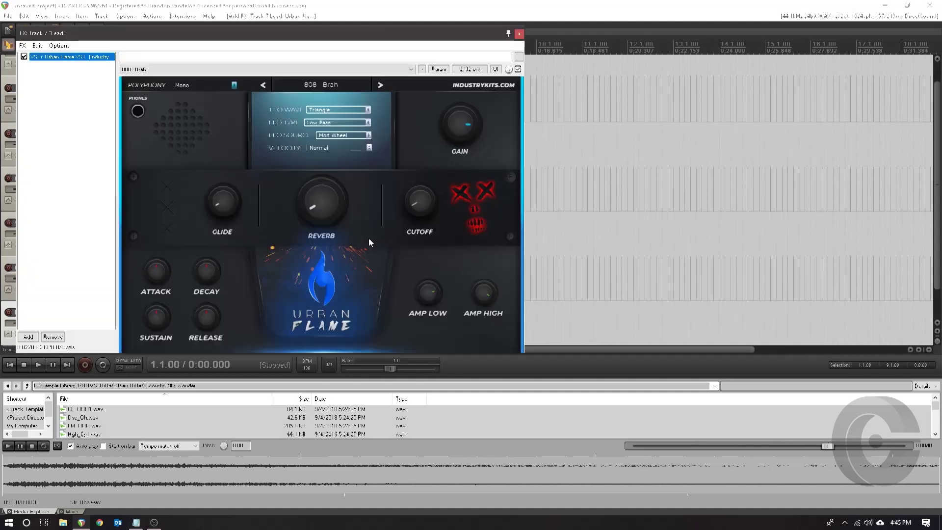
- Load the LD - Leech preset in Urban Flame and close the Lead track's effects window
left_click(339, 83)
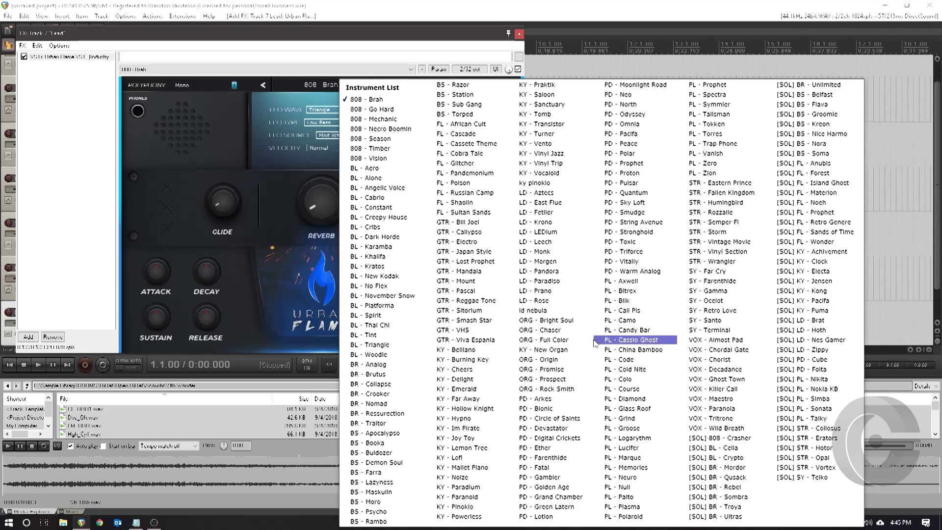
left_click(555, 239)
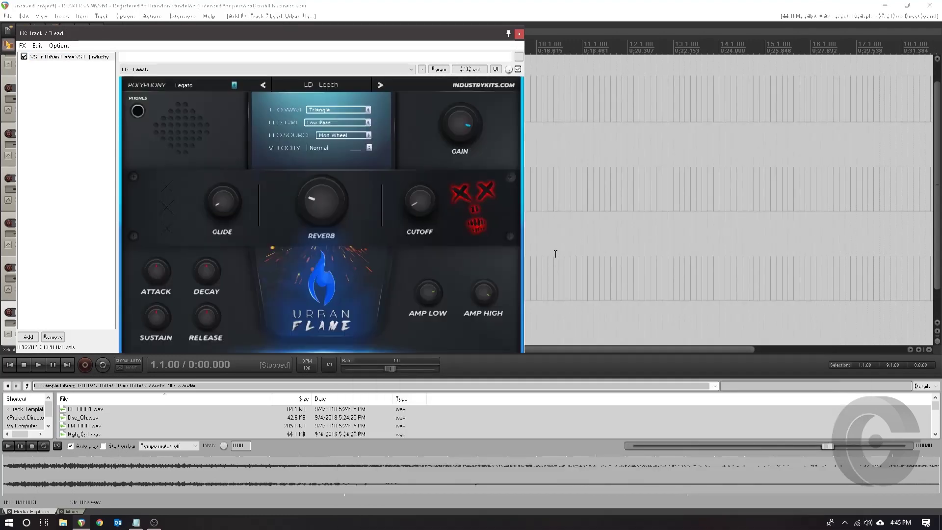
left_click(519, 35)
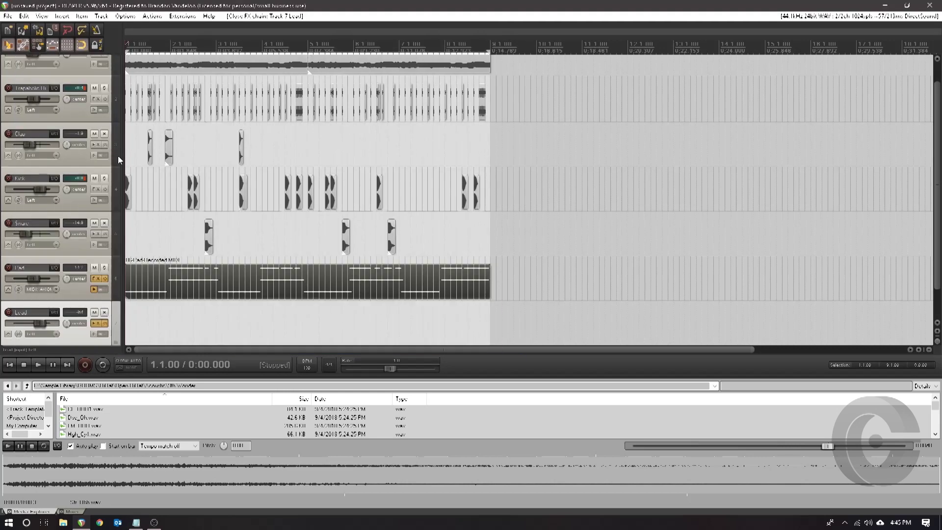
- Arm the Lead track for recording and set its MIDI input to the AXIOM 49 Keyboard
right_click(7, 316)
left_click(77, 332)
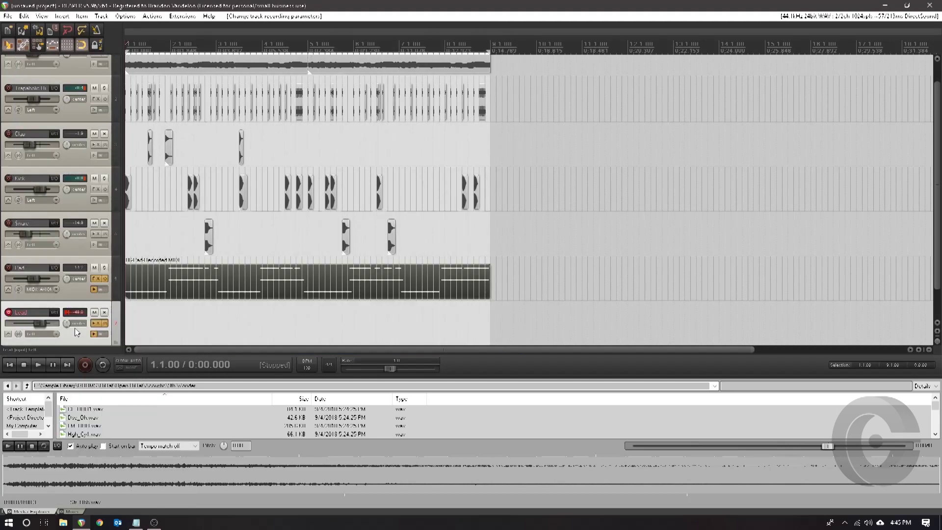
left_click(72, 338)
mouse_move(98, 362)
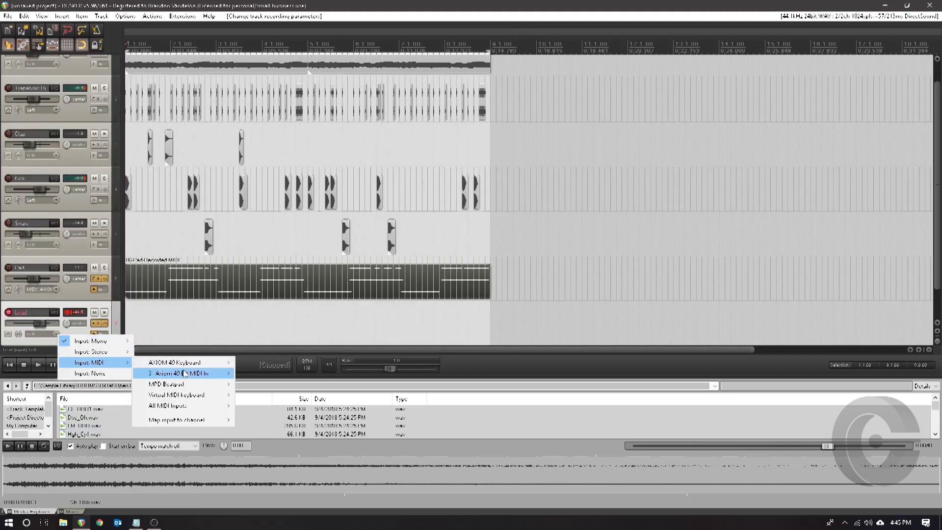
mouse_move(203, 366)
left_click(267, 190)
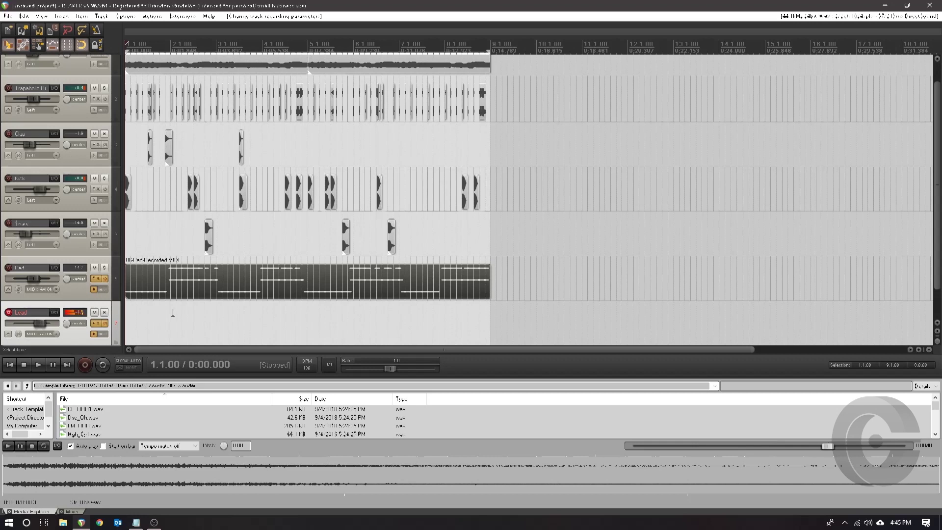
- Play the beat to rehearse a lead part over it, and show the mixer in place of the media explorer
left_click(38, 365)
left_click(132, 326)
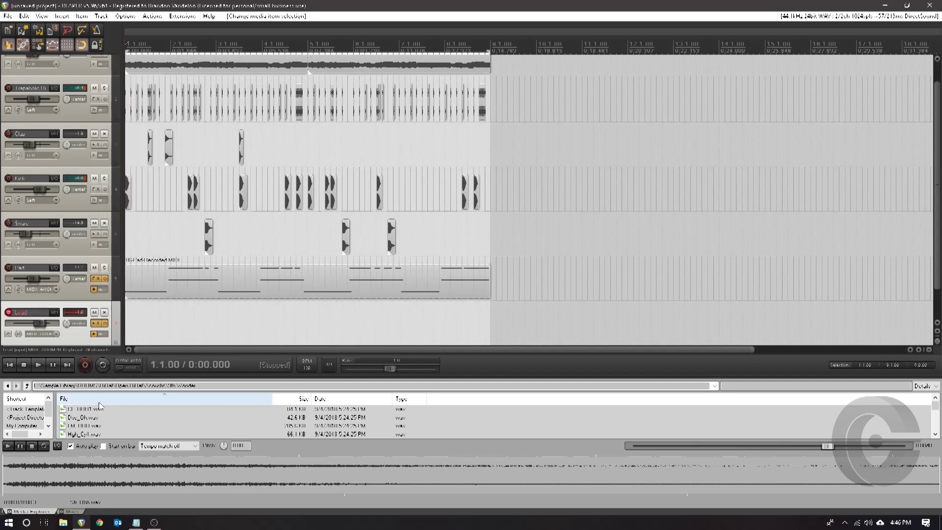
left_click(73, 511)
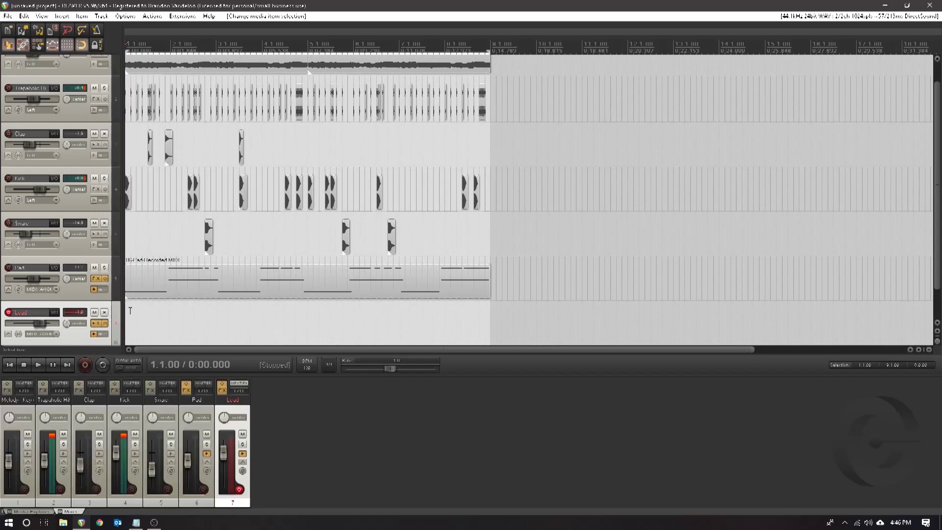
left_click(81, 16)
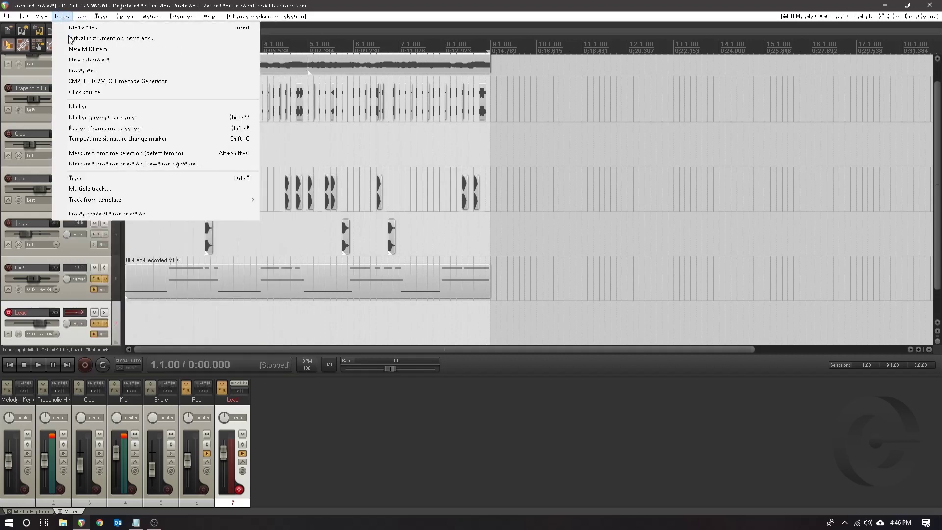
left_click(69, 24)
left_click(437, 269)
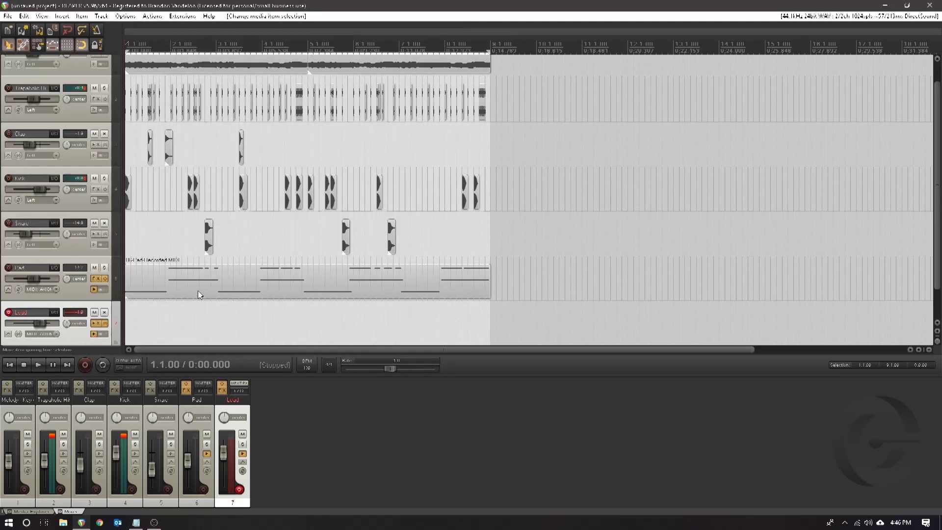
left_click(64, 16)
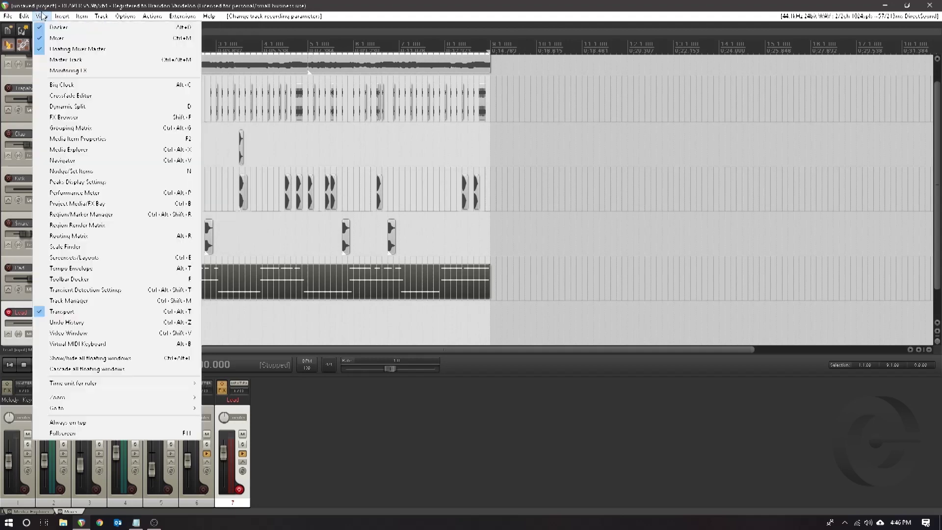
left_click(81, 16)
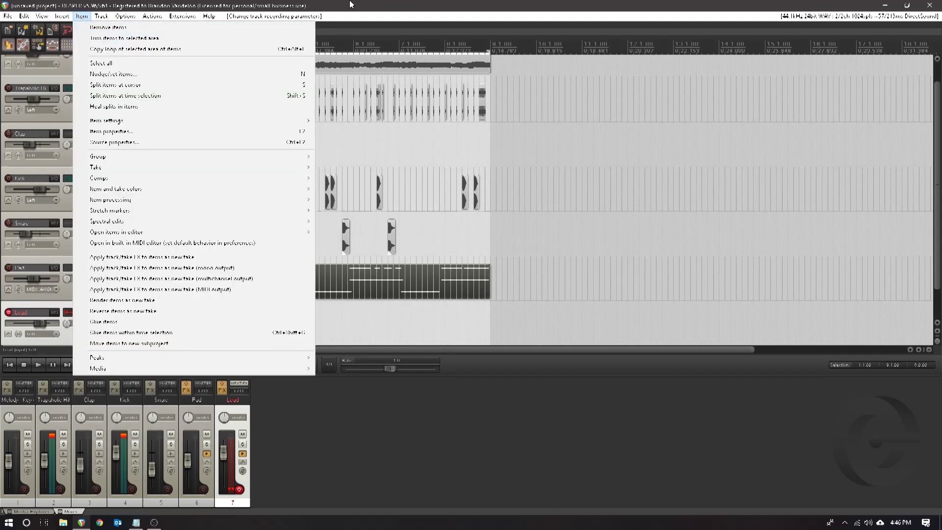
left_click(61, 263)
- Set the Lead track's input to None and disarm the track
left_click(48, 334)
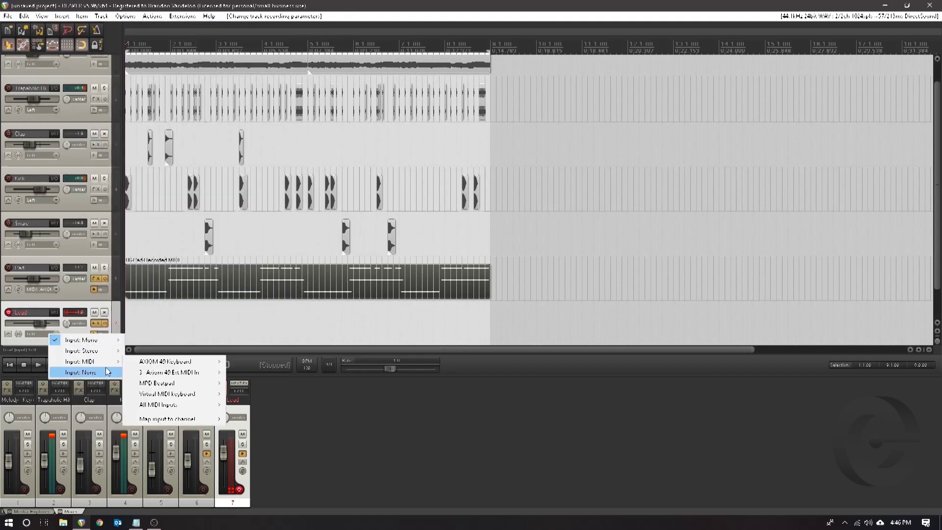
left_click(68, 371)
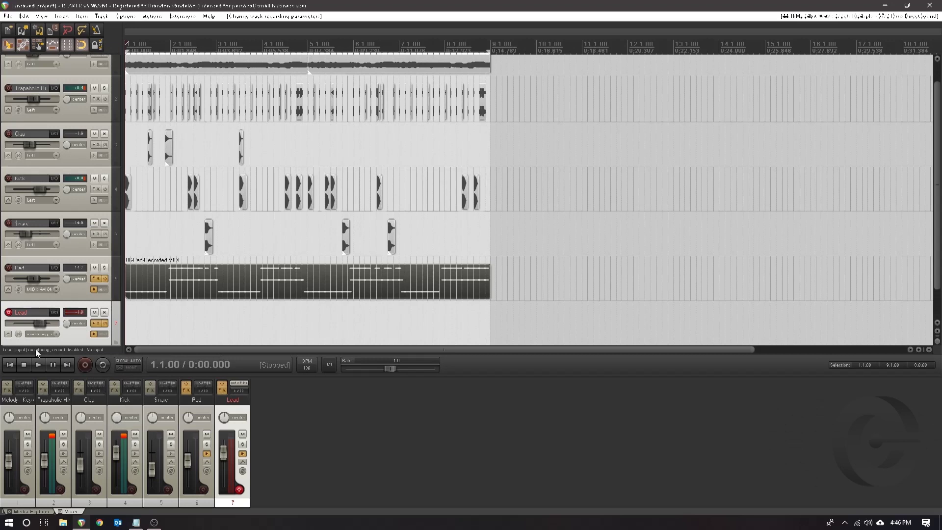
left_click(9, 313)
- Insert a new eight-bar MIDI item on the Lead track from bar 1 to bar 9 and open it for editing
left_click_drag(127, 51, 122, 50)
left_click(71, 16)
left_click(88, 36)
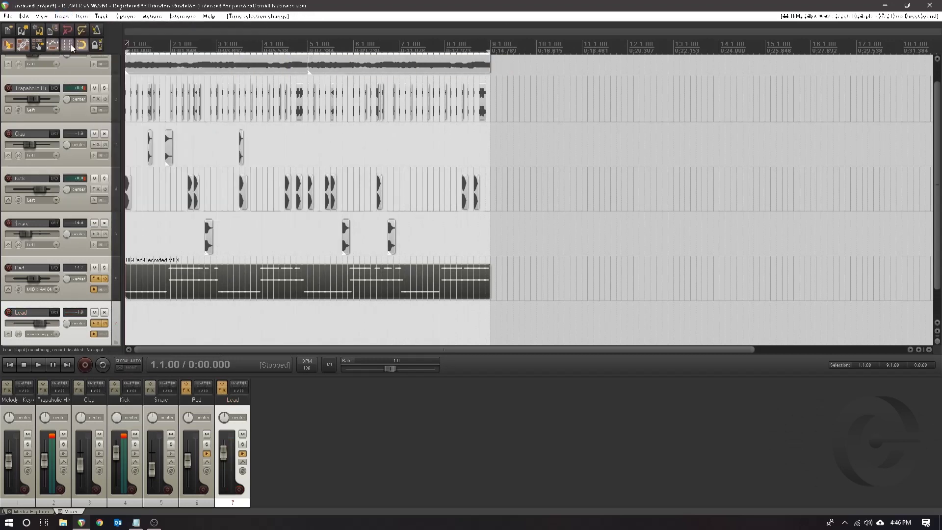
double_click(287, 336)
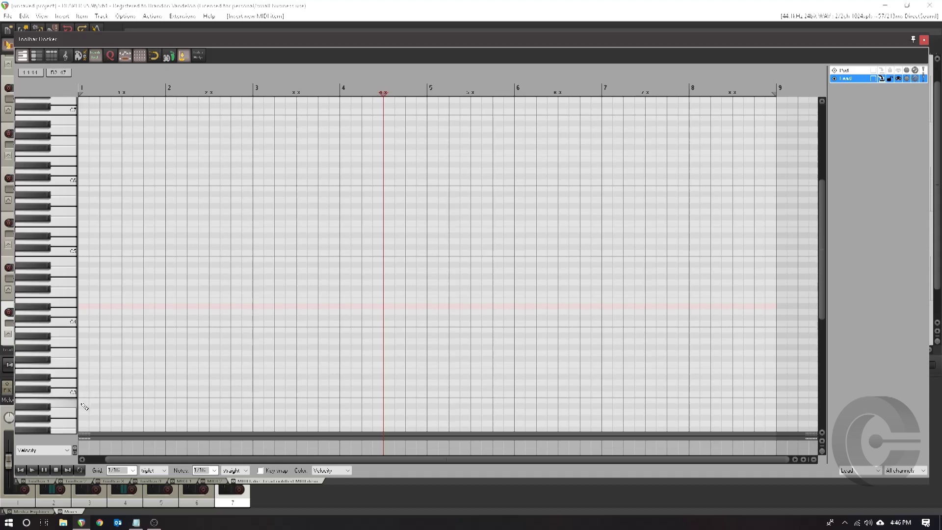
- Draw a B2 note about one beat long at the start of bar 1, and close the MIDI editor
mouse_move(83, 403)
left_mouse_down()
mouse_move(103, 403)
mouse_move(85, 330)
mouse_move(84, 398)
left_mouse_up()
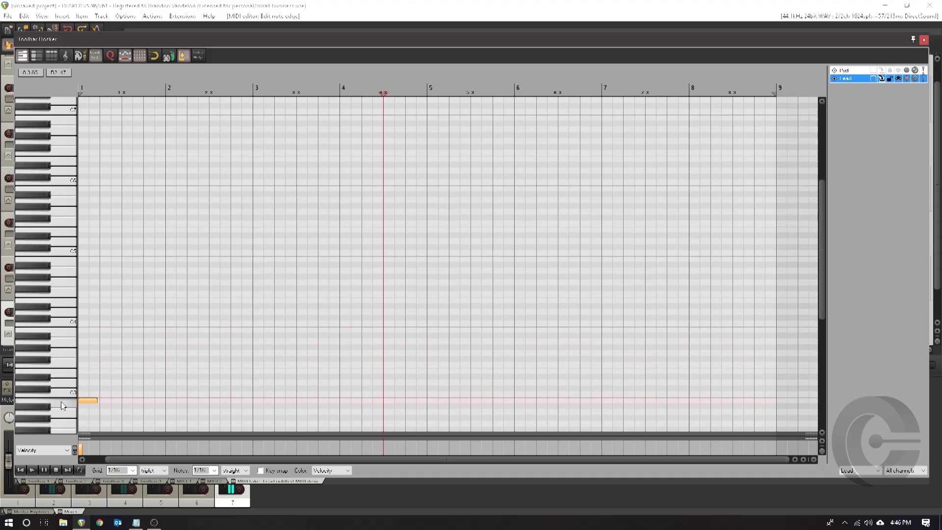
left_click(106, 404)
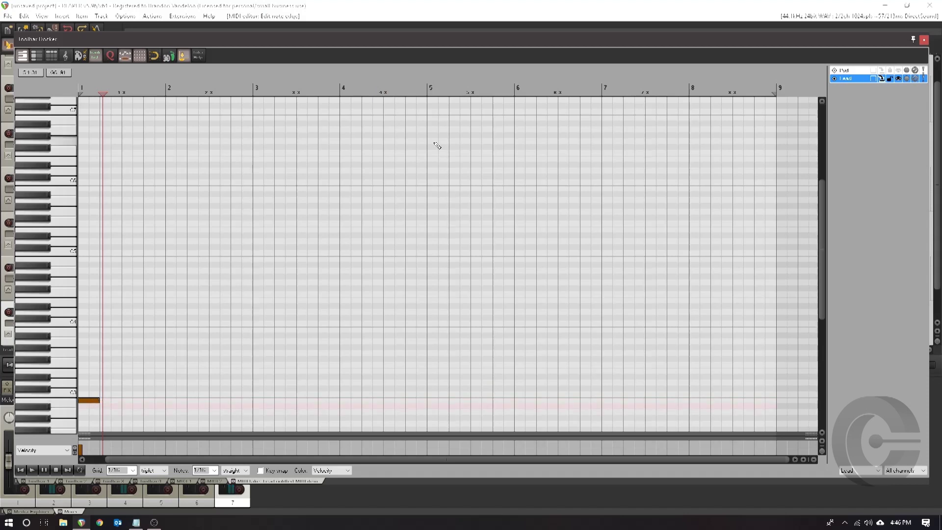
left_click(923, 39)
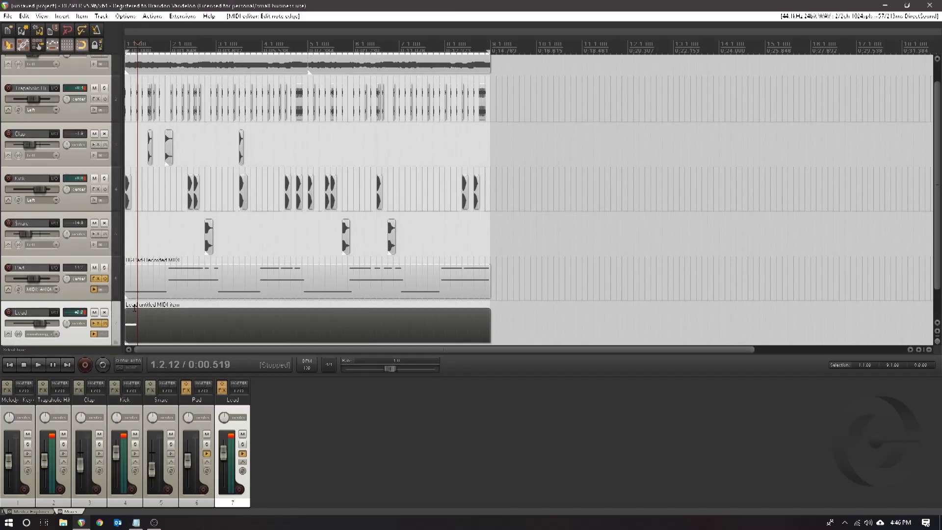
- Delete the Lead track's MIDI item and the Lead track itself
left_click(171, 325)
key("Delete")
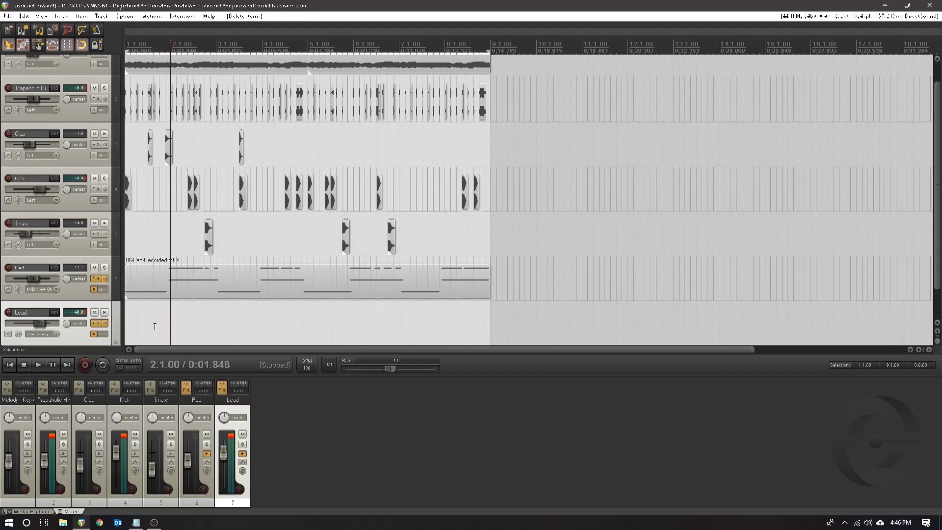
key("Delete")
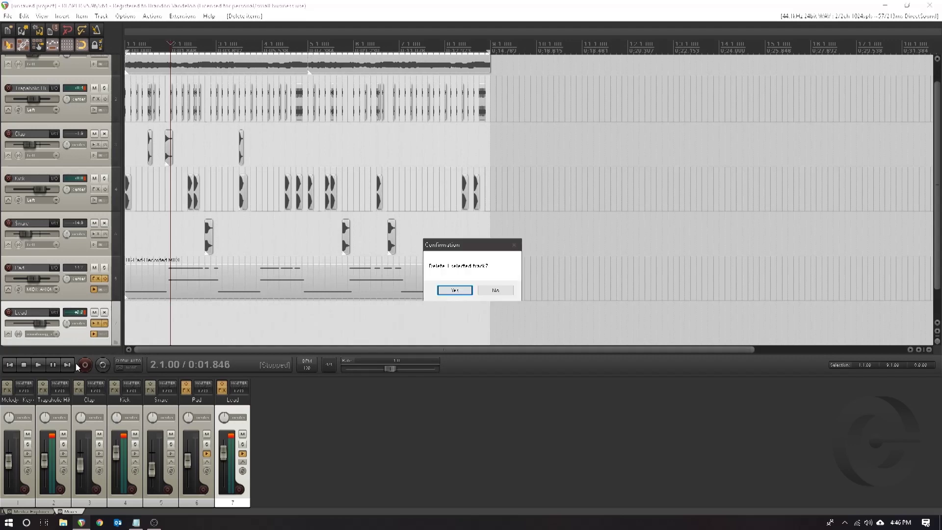
left_click(469, 289)
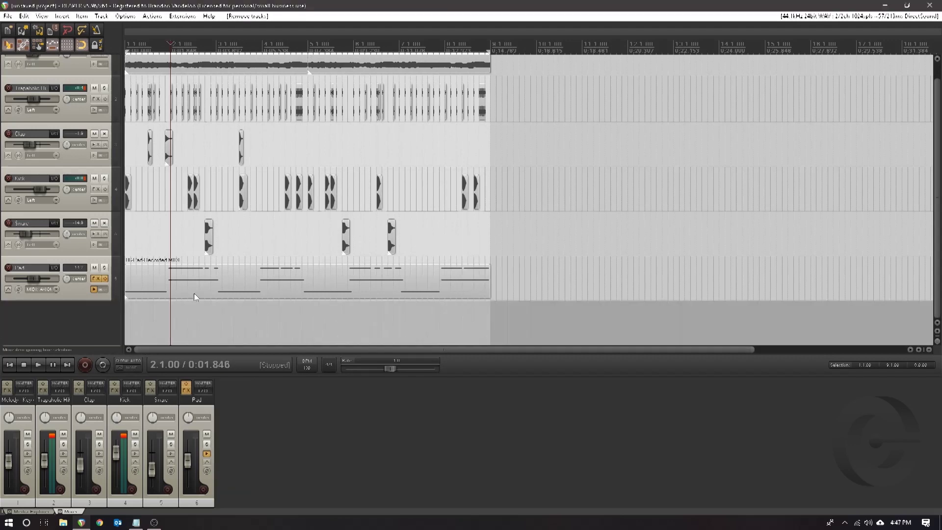
- Play the opening of the beat briefly from the start of the project and stop
scroll(399, 236, "up", 3)
scroll(343, 249, "down", 8)
left_click(10, 368)
left_click(38, 365)
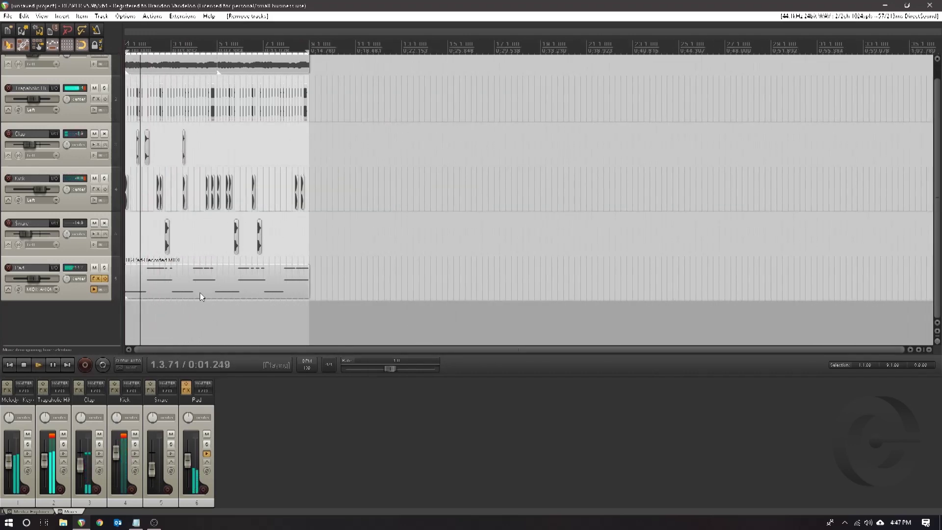
key("space")
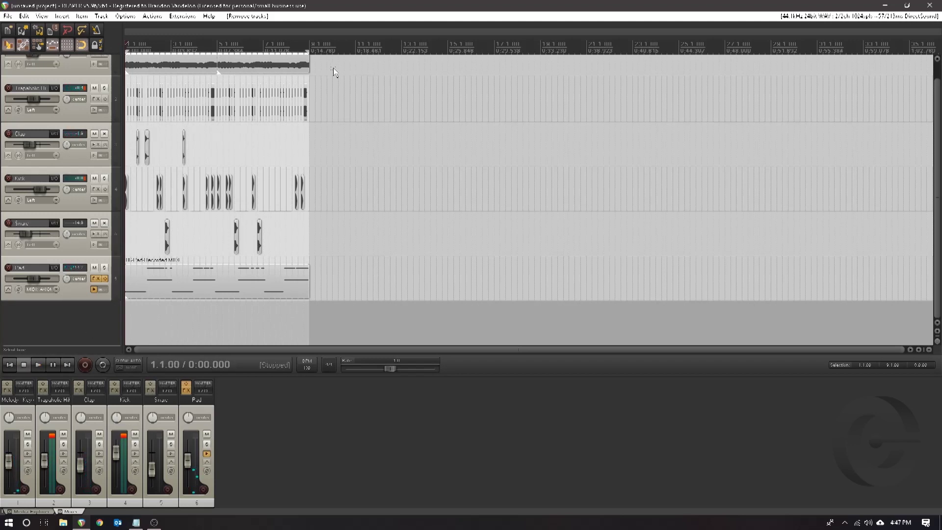
- Select every item in the eight-bar section and duplicate them end to end, with copies starting at bars 9, 17, 25 and 33
left_click_drag(333, 71, 124, 323)
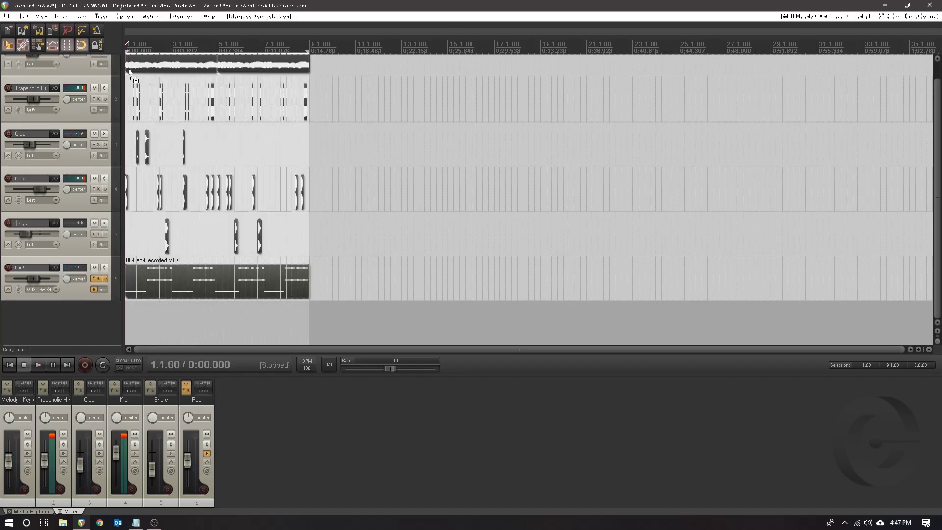
left_click_drag(130, 72, 514, 69)
left_click_drag(514, 69, 703, 62)
left_click_drag(703, 63, 878, 62)
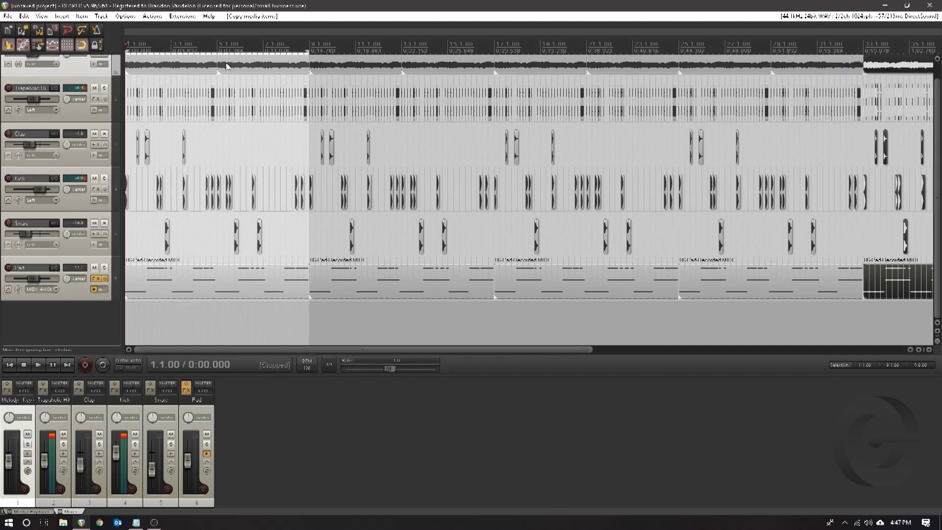
- Delete the hi-hat, clap, kick and snare items in bars 1 to 4, and the kick and snare items in bars 5 to 8
left_click(212, 119)
scroll(305, 181, "up", 5)
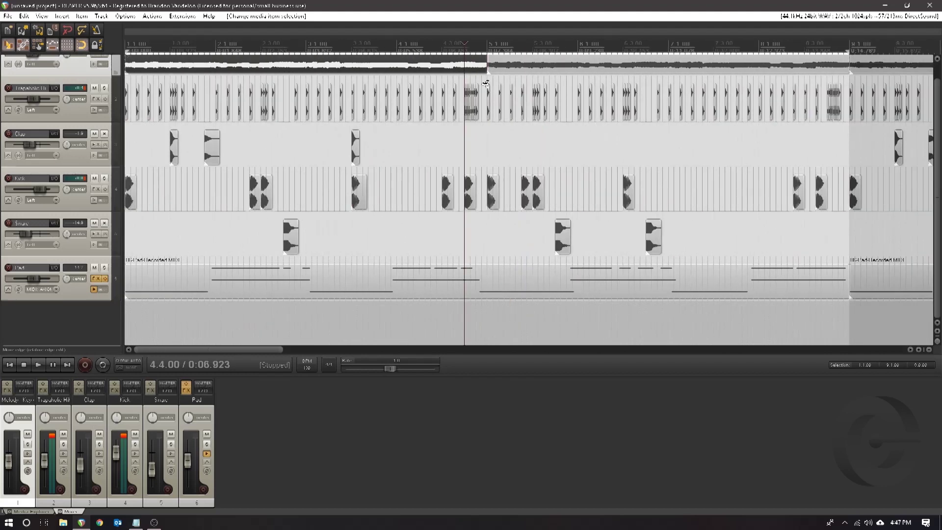
left_click_drag(482, 84, 68, 254)
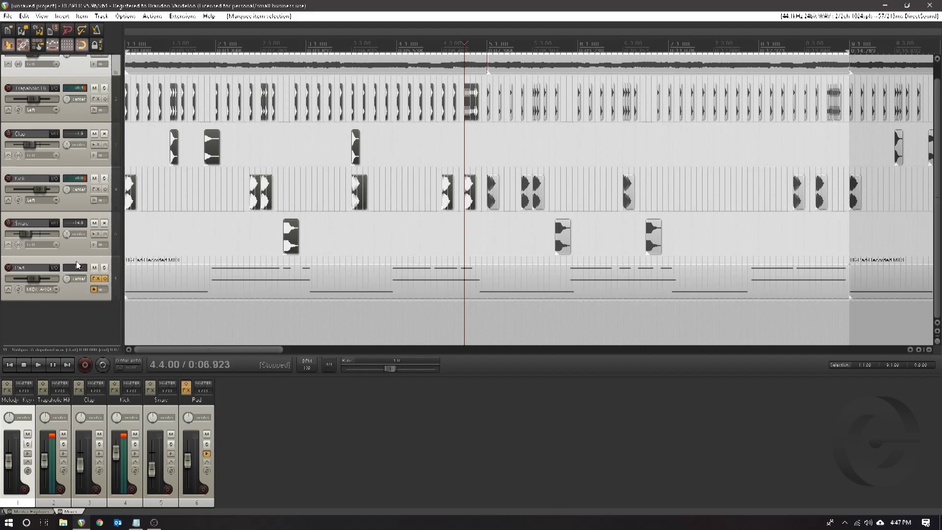
key("Delete")
left_click_drag(481, 159, 831, 249)
key("Delete")
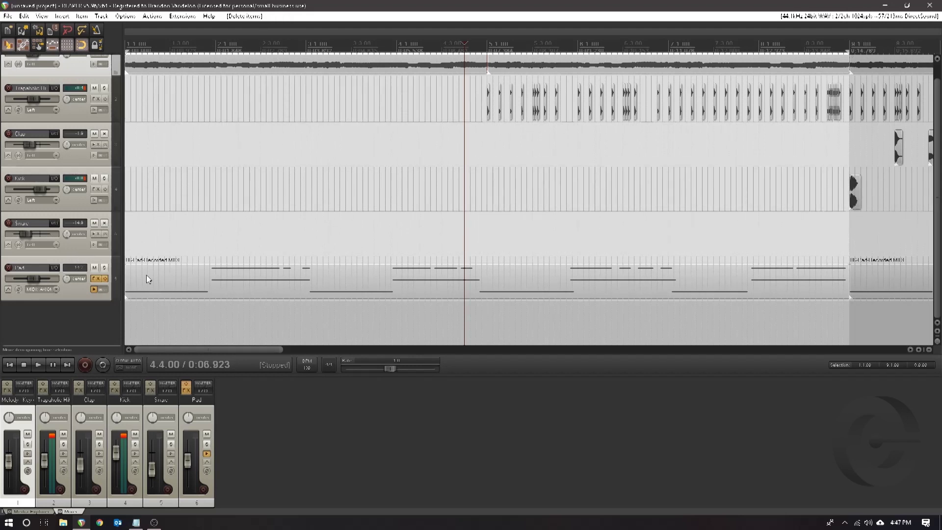
left_click_drag(126, 279, 127, 306)
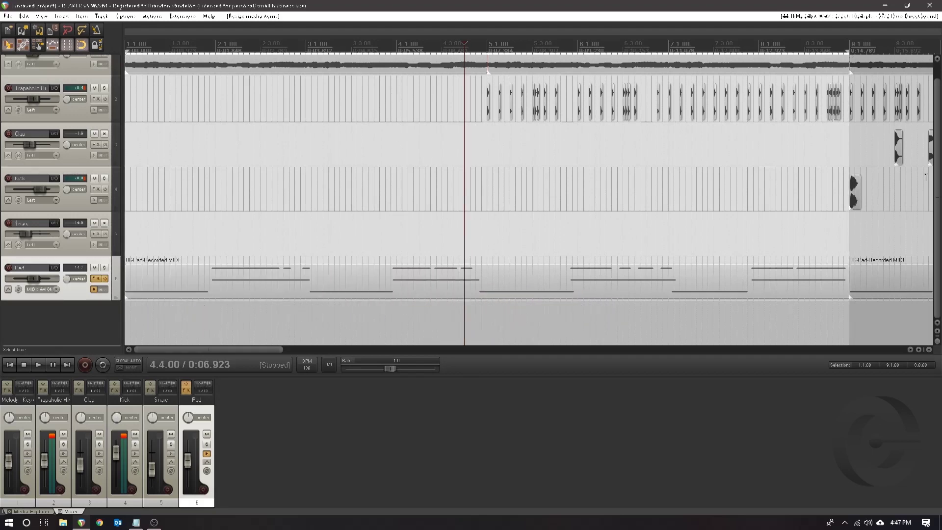
- Set the time selection to the last eight-bar section, from bar 33 to bar 41
scroll(932, 179, "up", 1)
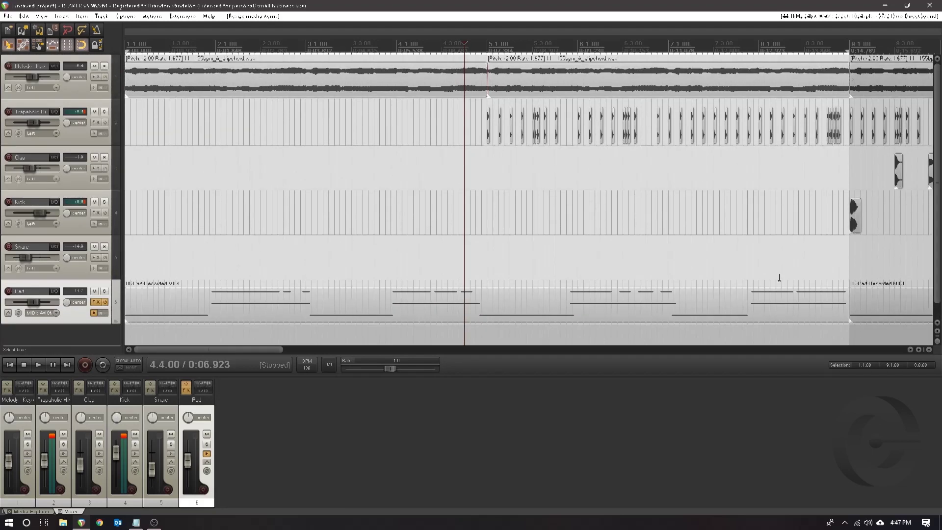
left_click_drag(261, 349, 233, 354)
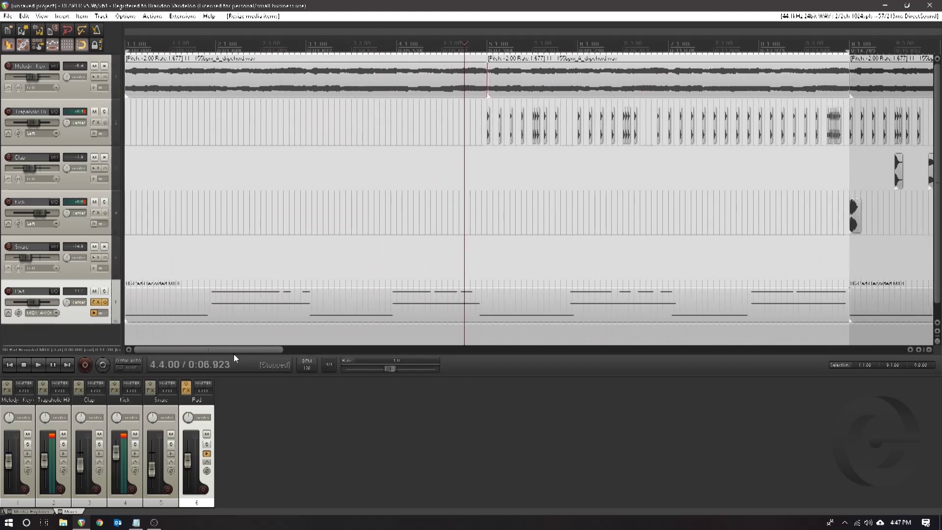
left_click(532, 385)
left_click_drag(537, 376, 538, 393)
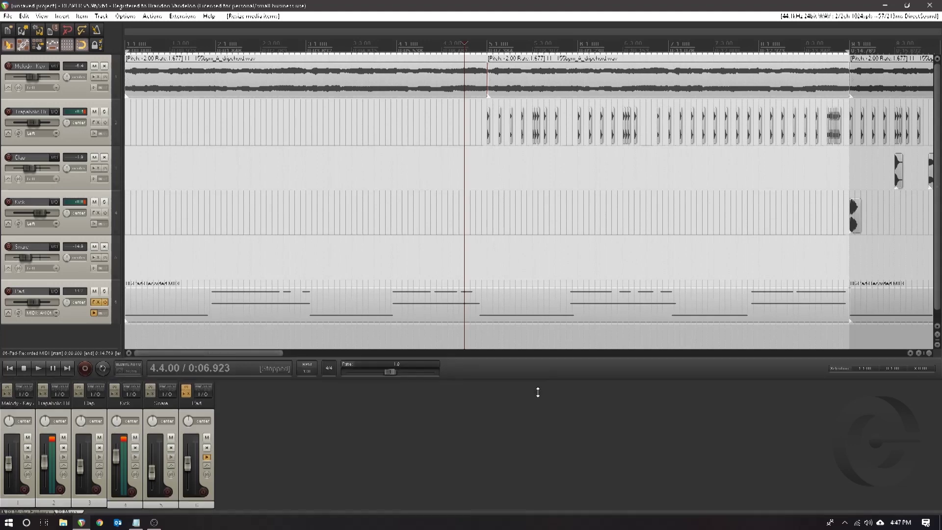
scroll(373, 269, "down", 8)
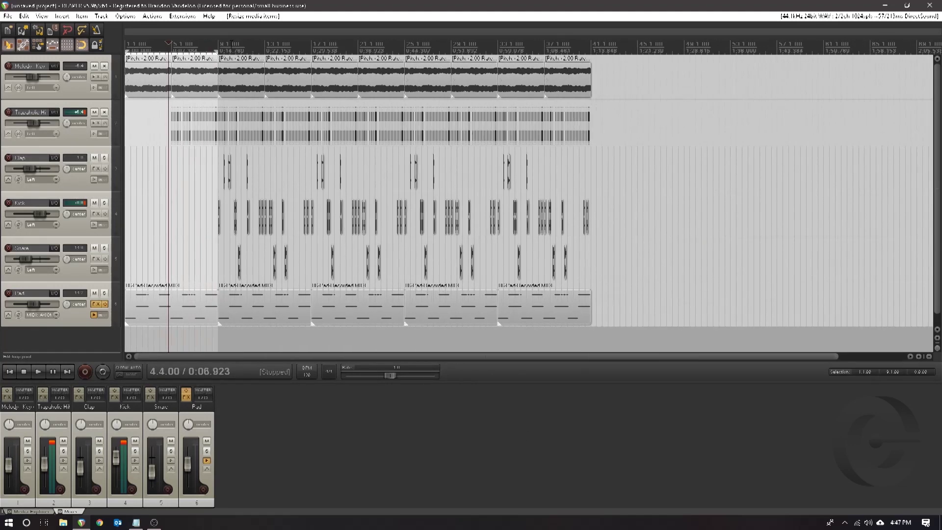
left_click_drag(592, 47, 499, 108)
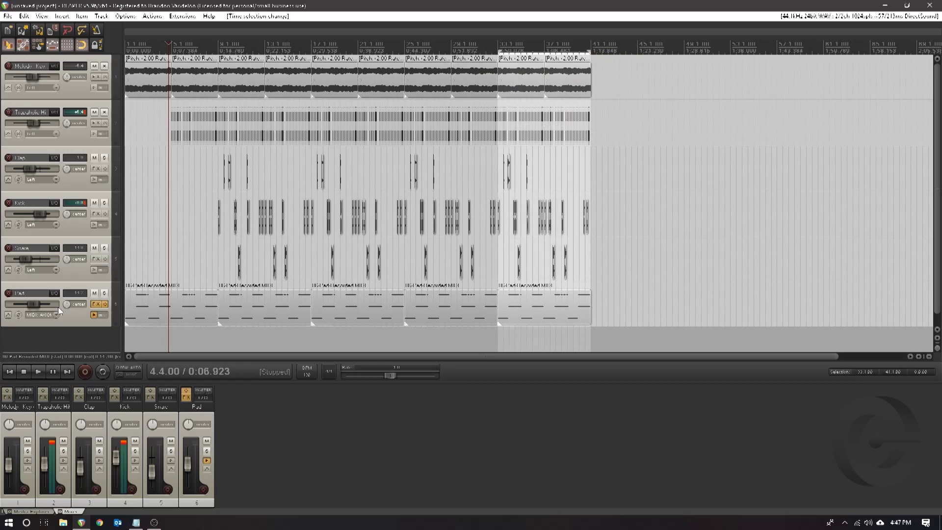
- Add a new track below the Pad track, name it 808 and arm it for recording
double_click(52, 338)
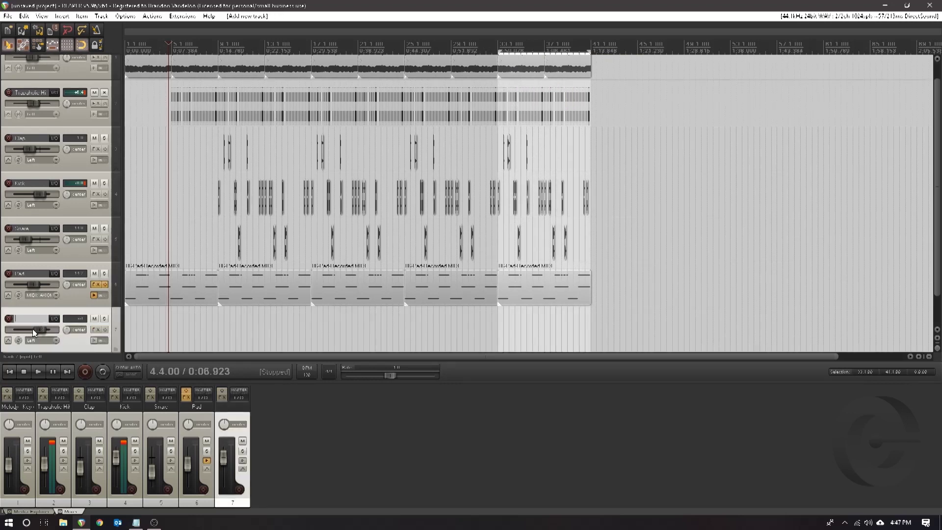
type("808")
key("Return")
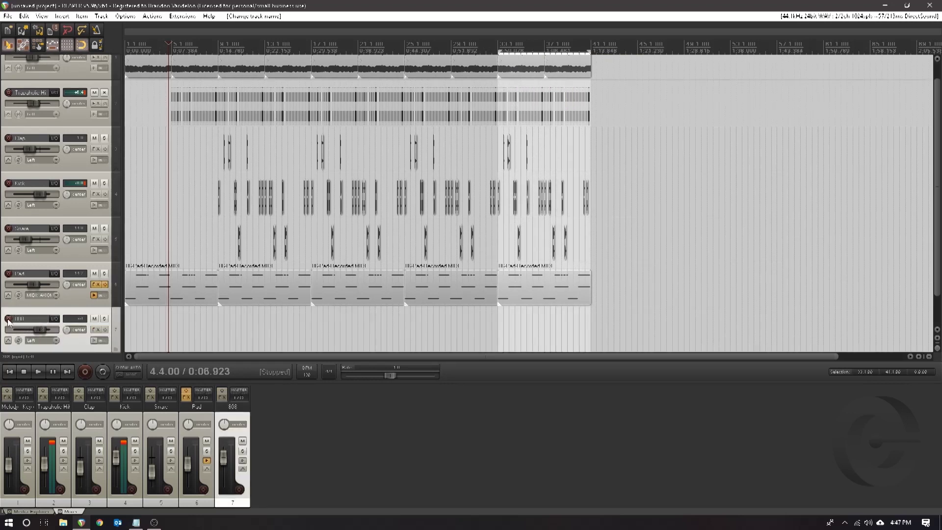
left_click(9, 320)
right_click(8, 320)
left_click(30, 332)
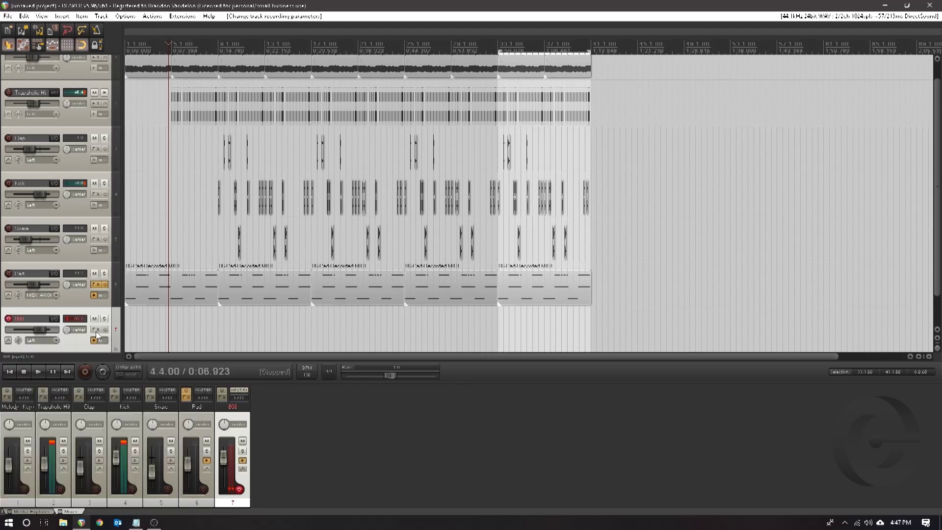
- Load the Urban Flame VST instrument on the 808 track and close its plugin window
left_click(96, 330)
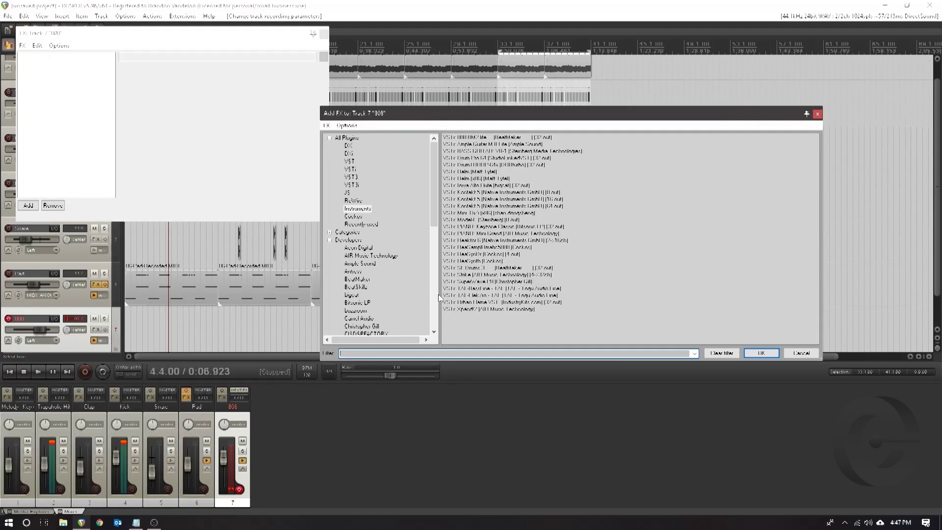
left_click(496, 303)
left_click(760, 353)
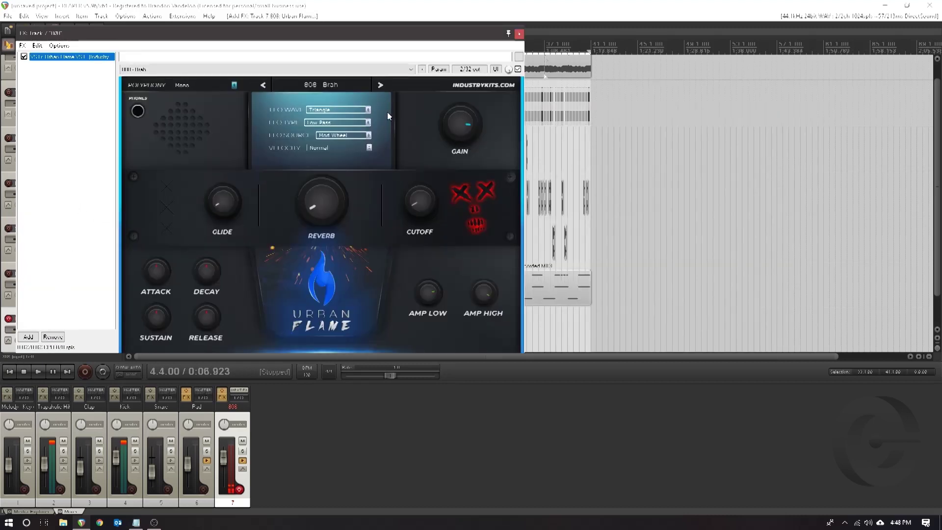
left_click(519, 33)
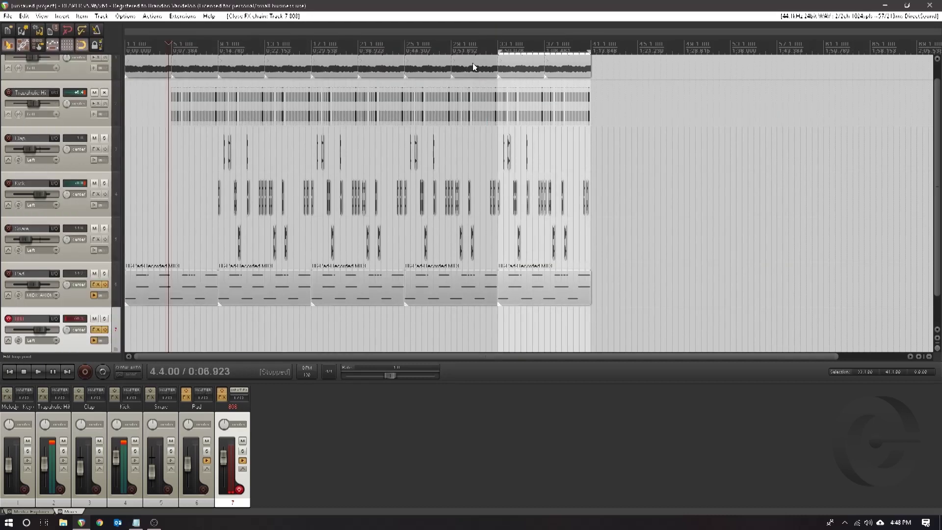
- Set the 808 track's input to MIDI from the AXIOM 49 keyboard on all channels
left_click(54, 342)
mouse_move(85, 365)
mouse_move(171, 365)
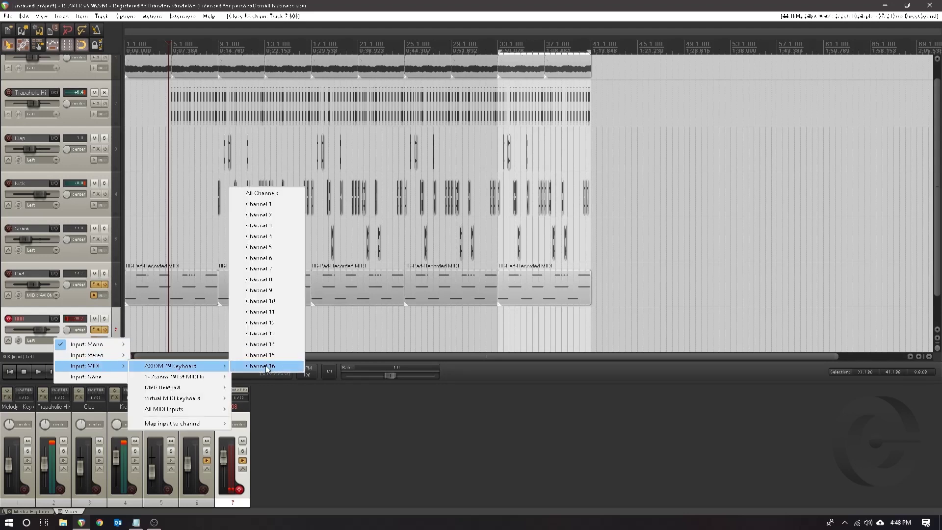
left_click(282, 193)
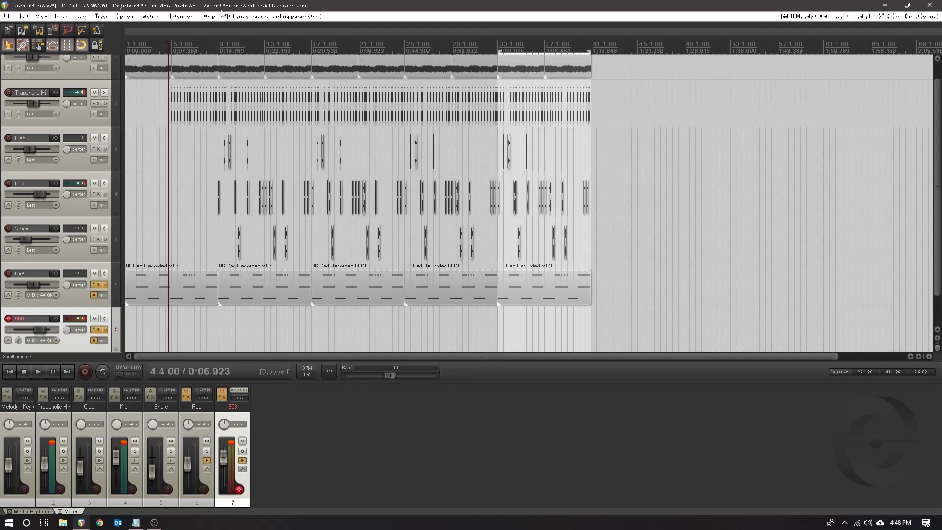
- Insert a new MIDI item on the 808 track over bars 33 to 41 and open it with an enlarged note area
left_click(62, 16)
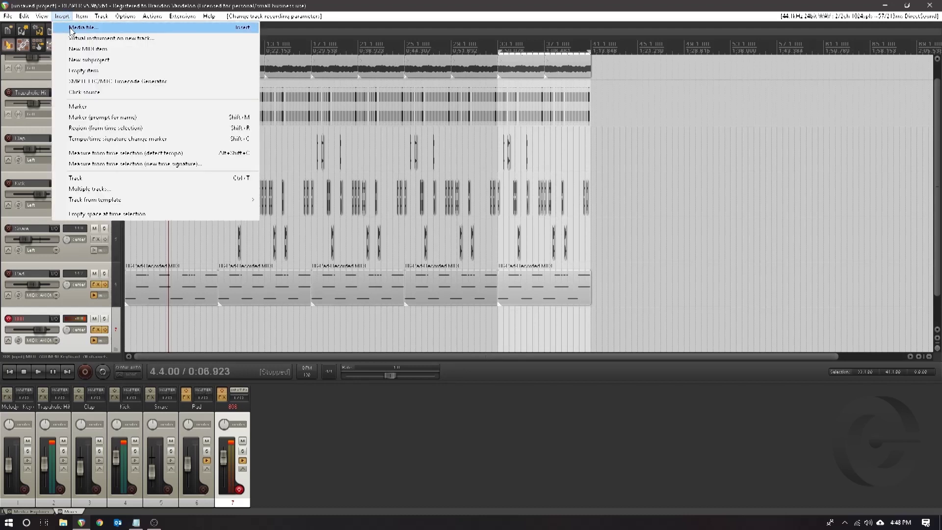
left_click(78, 49)
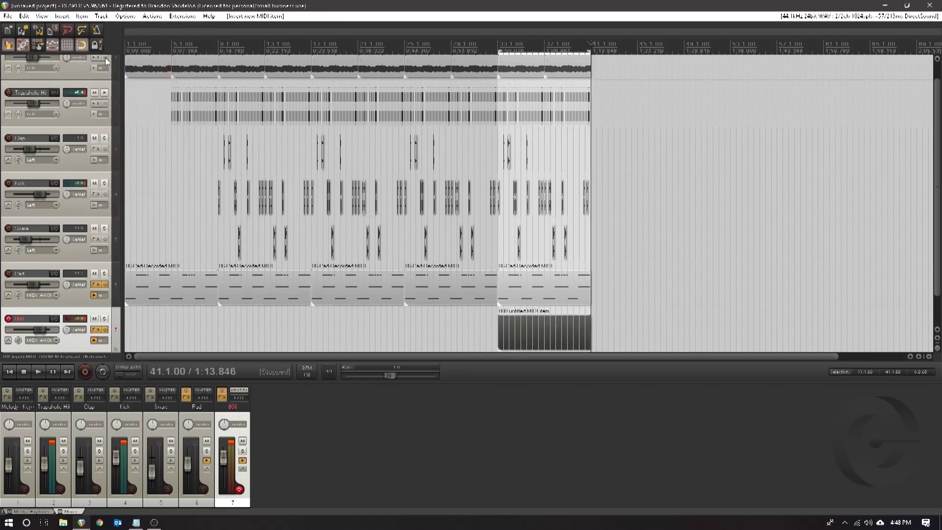
double_click(541, 329)
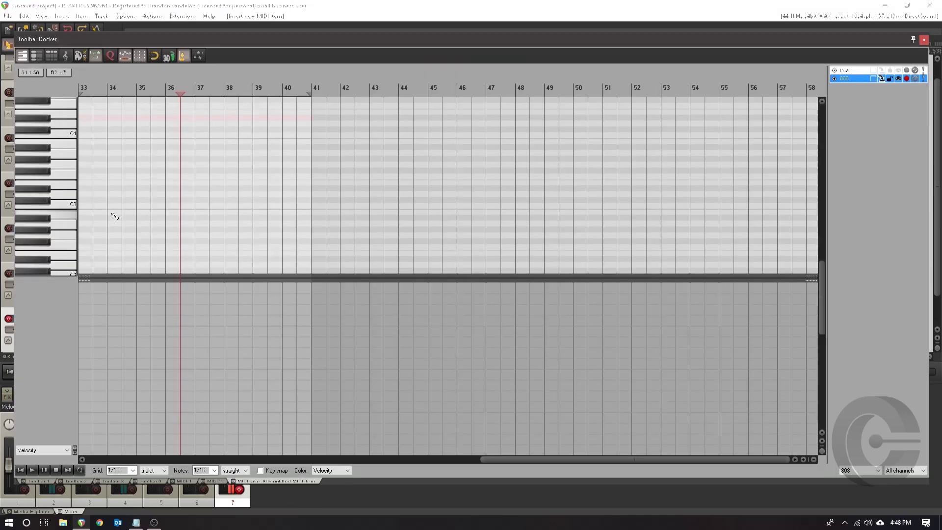
left_click_drag(87, 278, 96, 417)
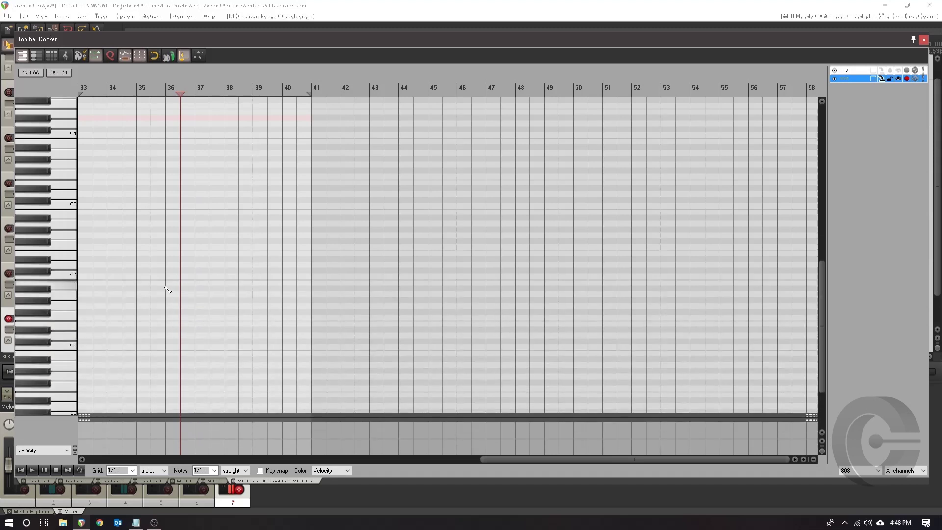
scroll(153, 284, "up", 8)
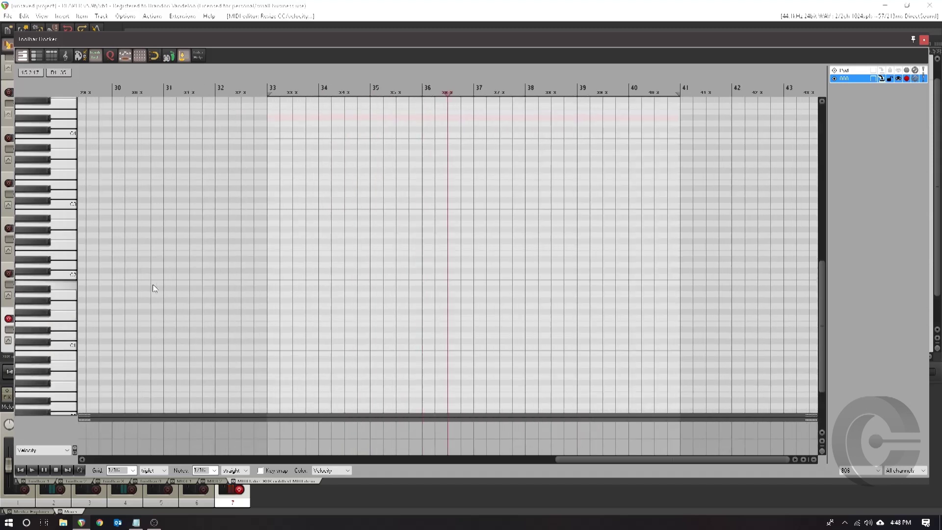
- Audition 808 pitches around A4 and G4 against the looping beat to find the bass note that fits the melody
scroll(153, 288, "down", 3)
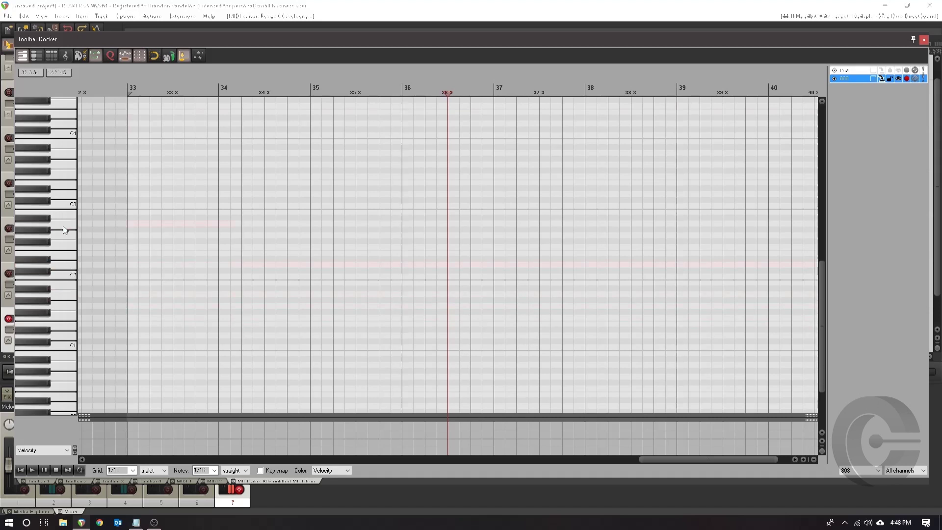
scroll(92, 287, "up", 3)
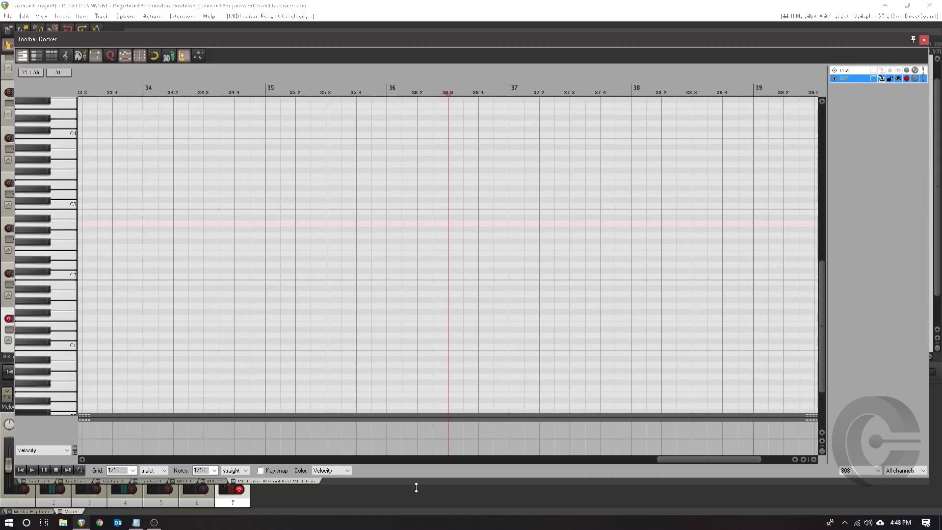
left_click_drag(817, 354, 822, 325)
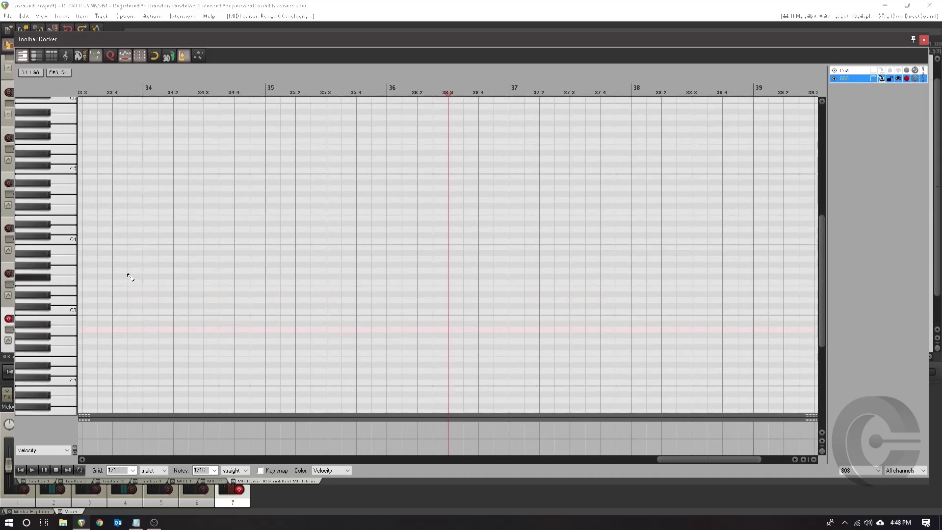
left_click(71, 193)
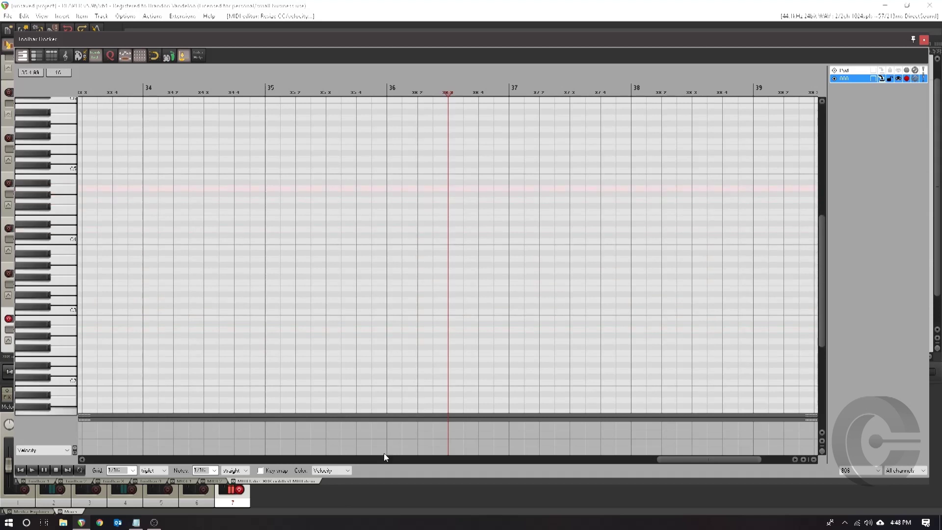
left_click_drag(714, 461, 680, 461)
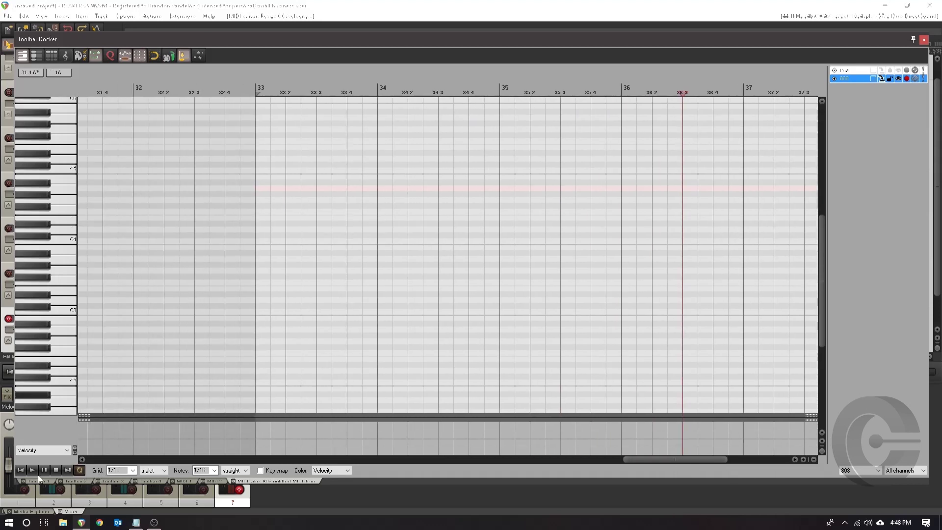
key("space")
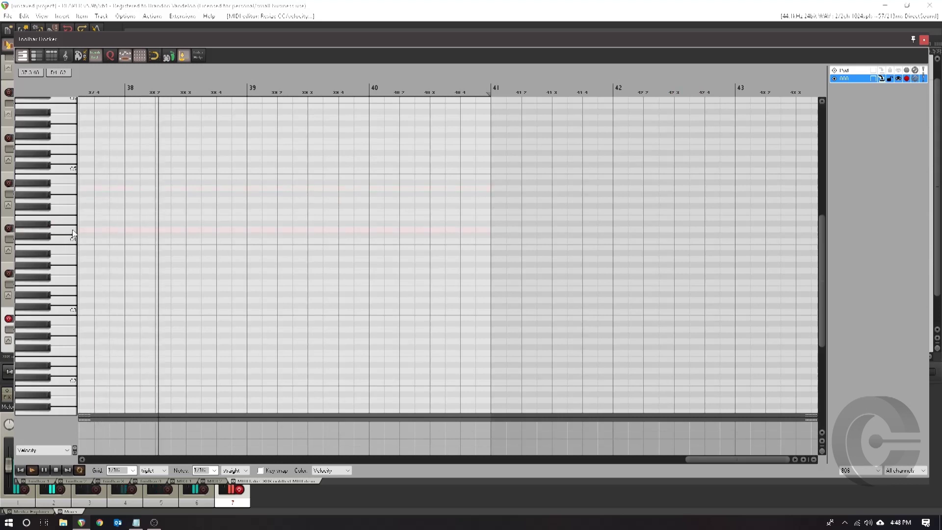
left_click(72, 189)
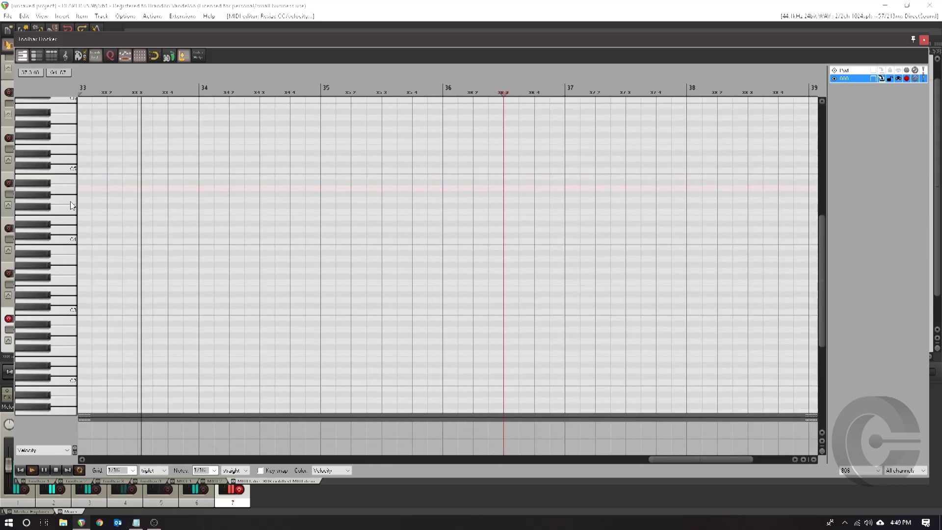
left_click(72, 203)
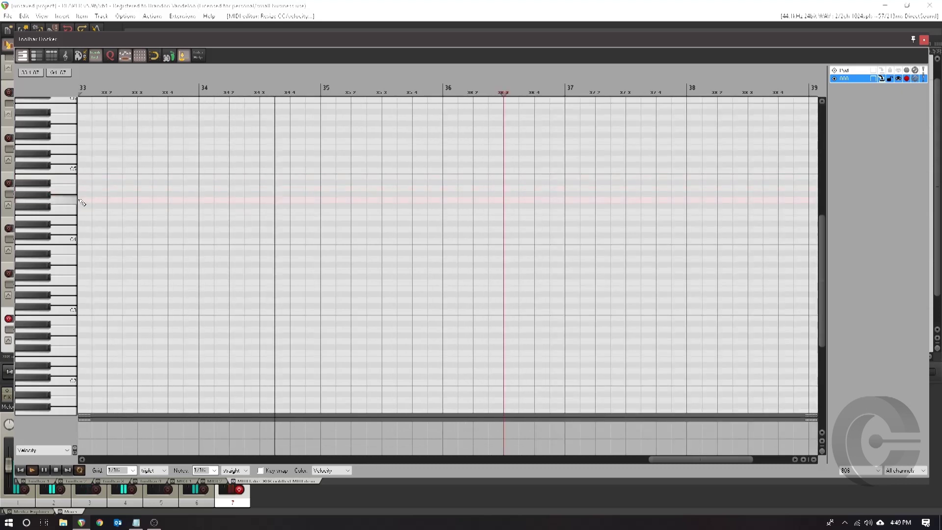
- Draw a G4 note about one beat long at the start of bar 33
left_click_drag(82, 203, 108, 203)
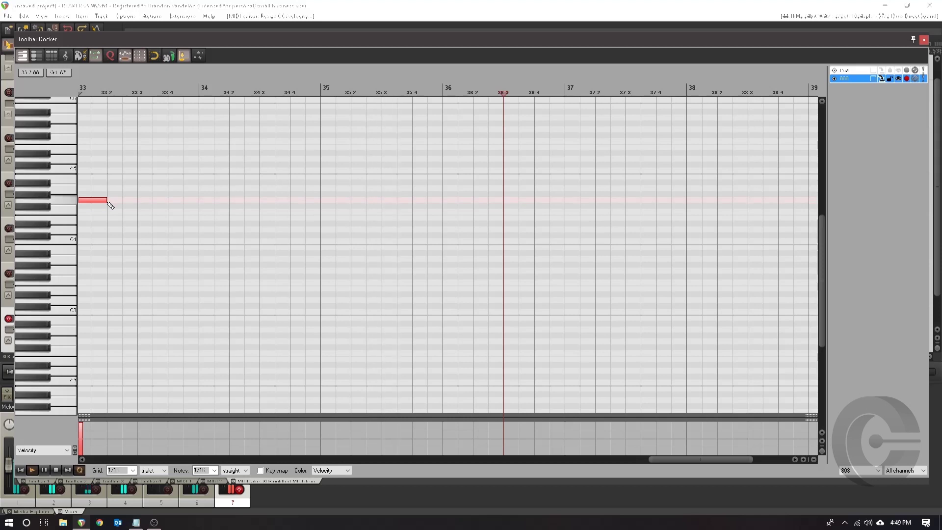
left_click_drag(98, 199, 90, 199)
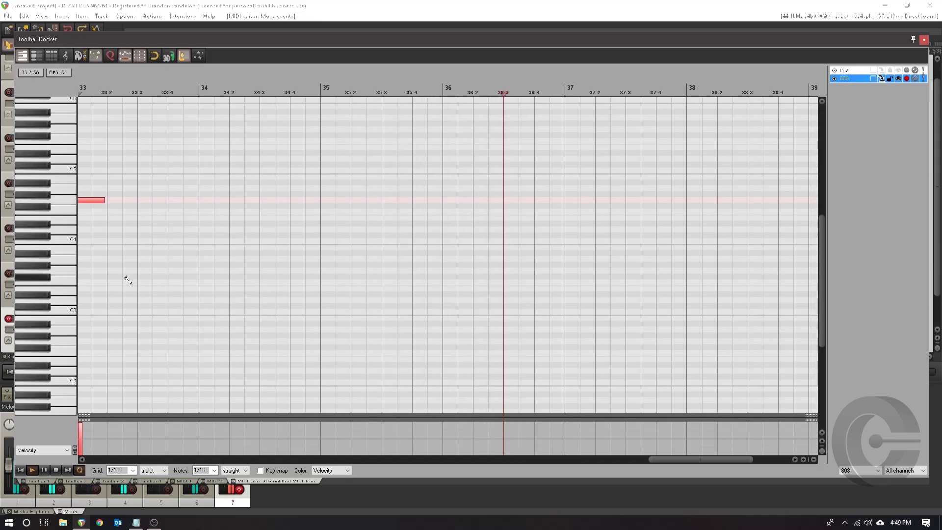
left_click_drag(705, 465, 678, 464)
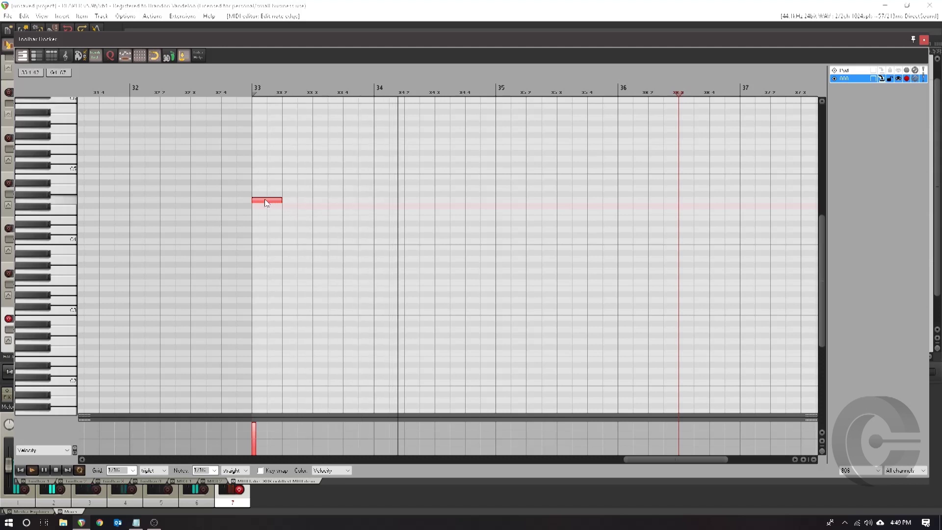
- Add G4 notes of about half a beat and one beat from beat 3, lengthen the first to about 1.5 beats, and play bar 33
left_click(326, 206)
left_click_drag(326, 207, 358, 200)
left_click_drag(281, 200, 302, 210)
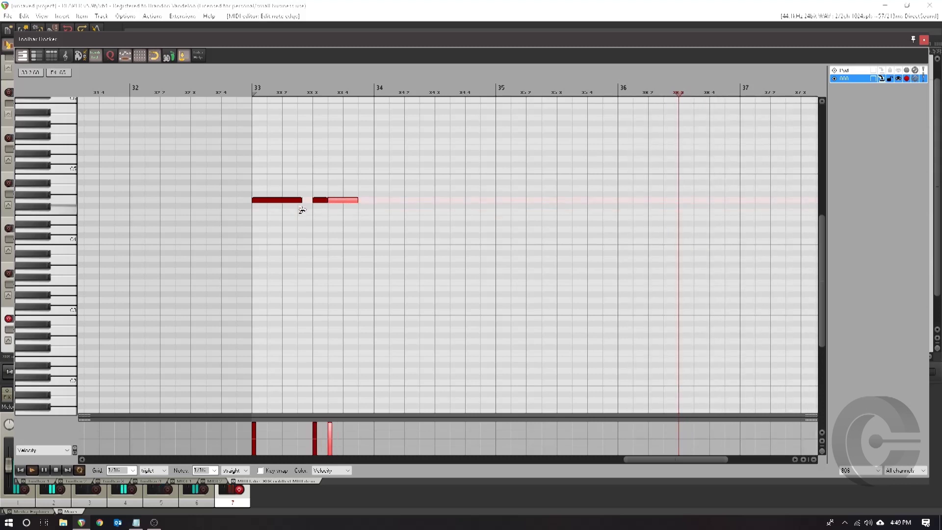
left_click(21, 470)
key("space")
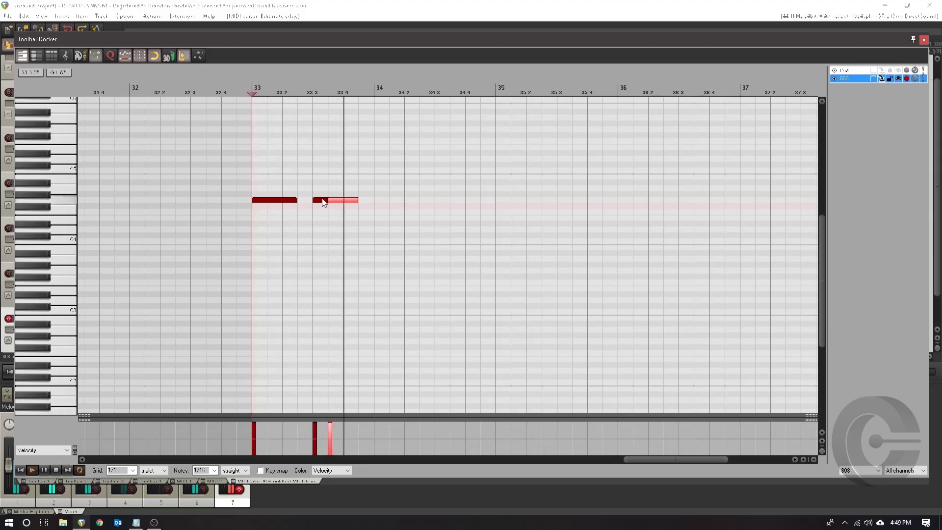
- Shift the second and third G4 notes half a beat later to end at bar 34, and lengthen the first to about 1.5 beats
key("ctrl+z")
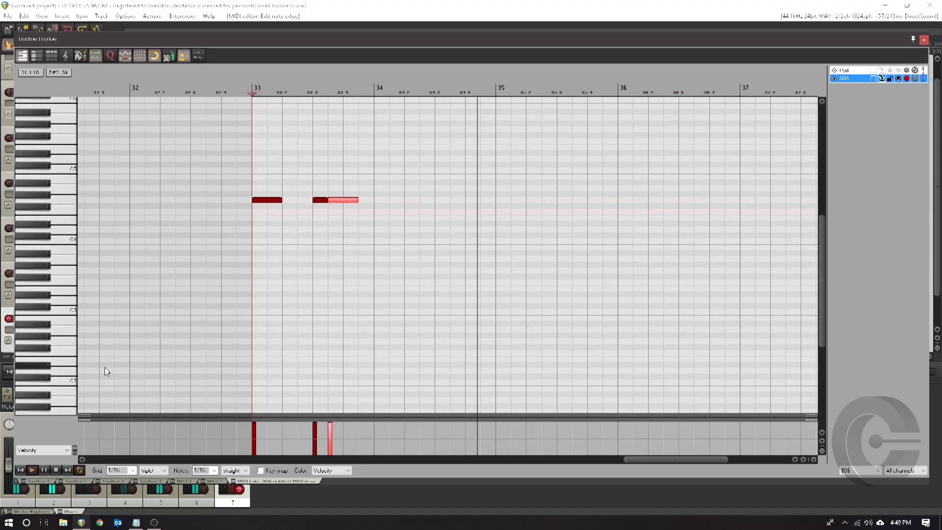
left_click(32, 470)
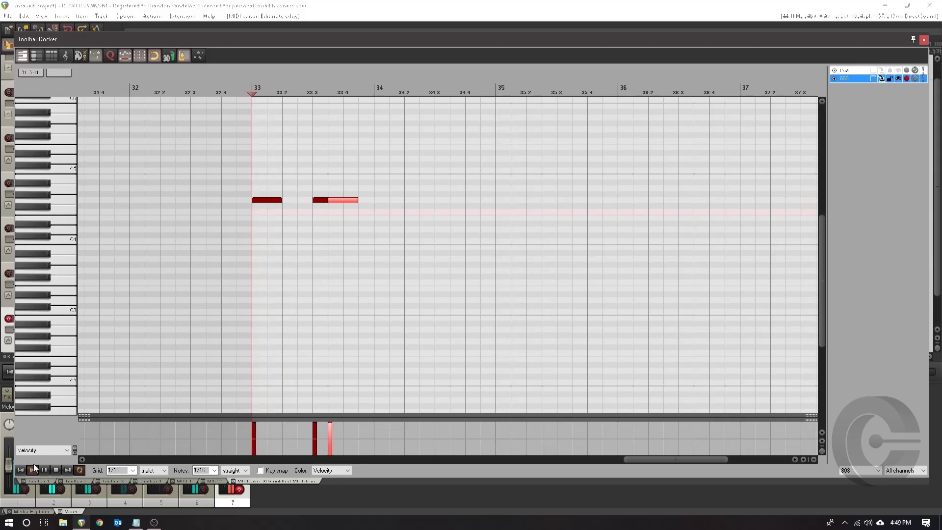
left_click_drag(303, 189, 355, 202)
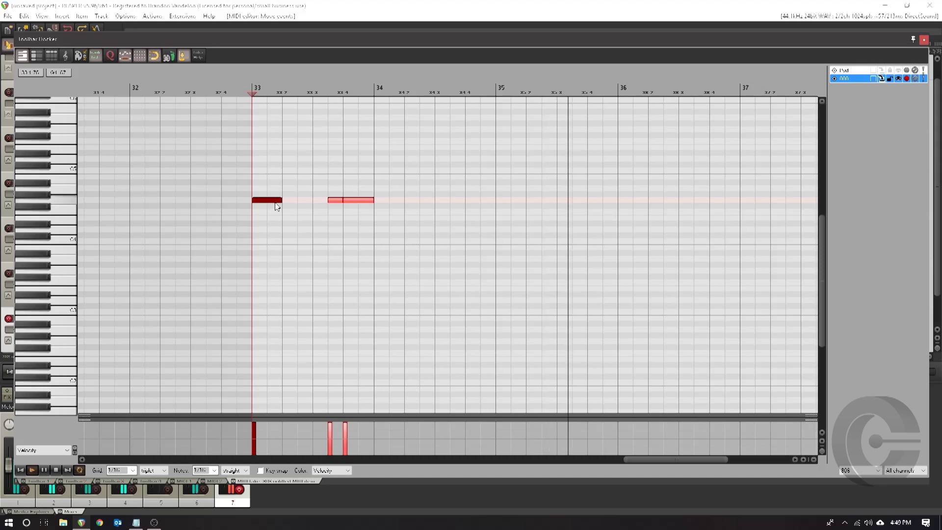
left_click_drag(278, 200, 297, 212)
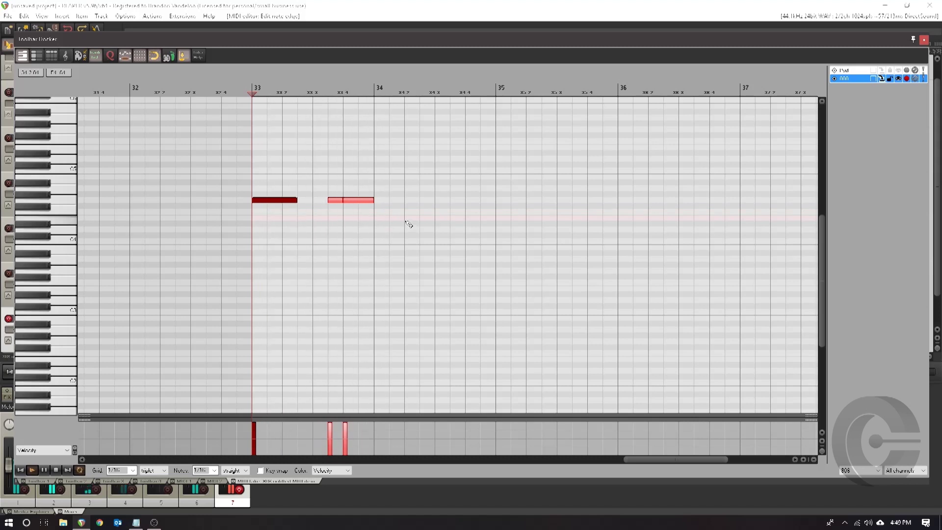
- Draw an F4 note about three beats long at the start of bar 34 and play the pattern
left_click_drag(376, 212, 465, 213)
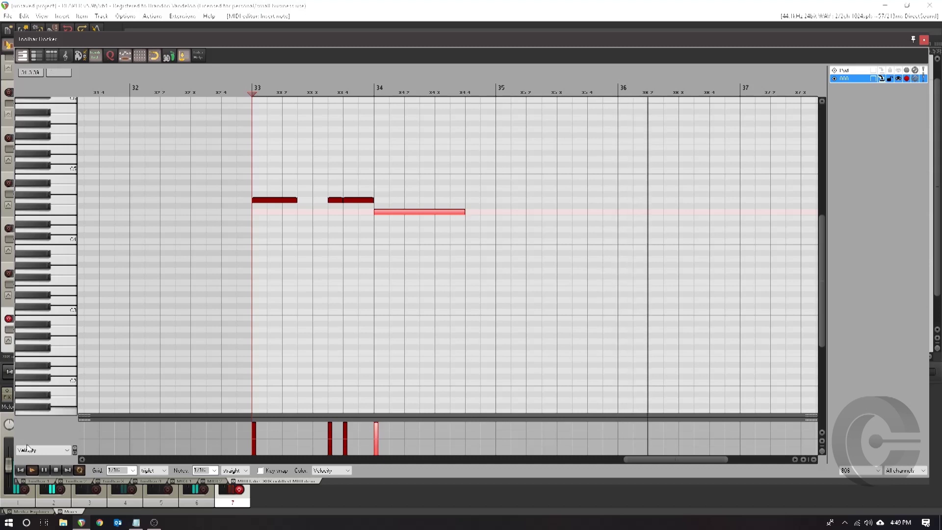
key("space")
key("space")
scroll(374, 457, "right", 3)
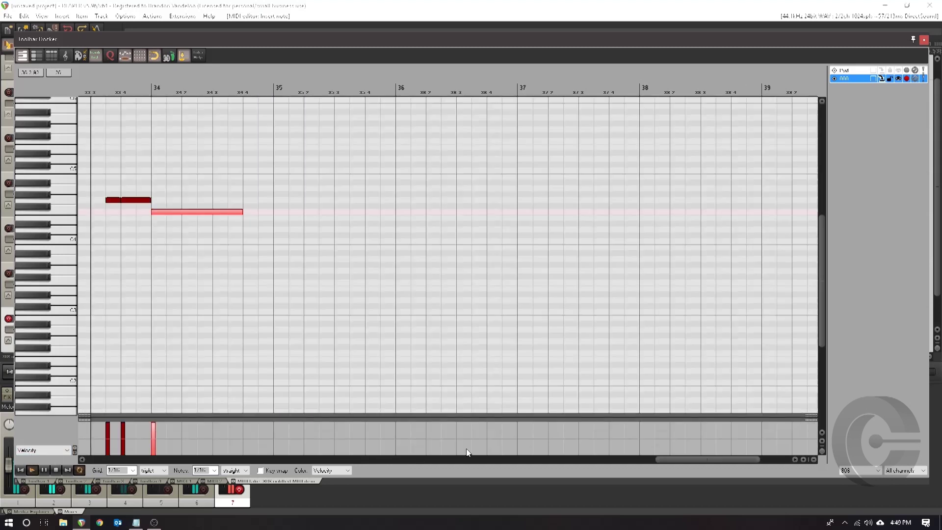
scroll(368, 378, "down", 2)
scroll(349, 355, "down", 1)
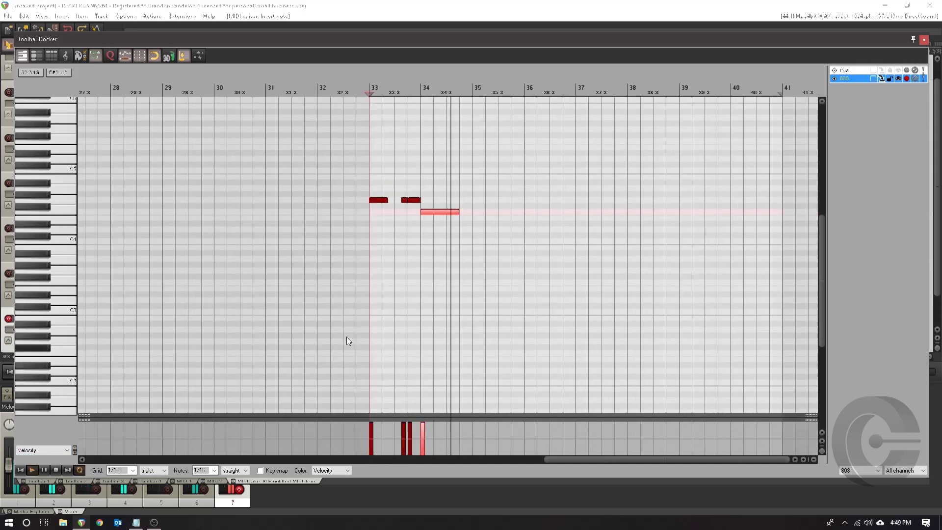
scroll(348, 342, "up", 1)
left_click_drag(590, 455, 679, 438)
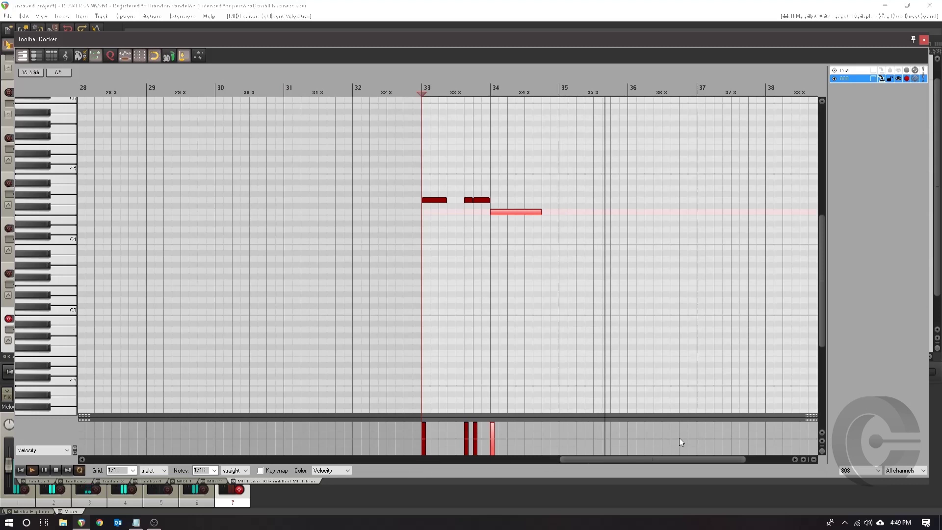
- Add three half-beat G4 notes in bar 35, one on beat 1 and two back to back from beat 2
left_click(560, 201)
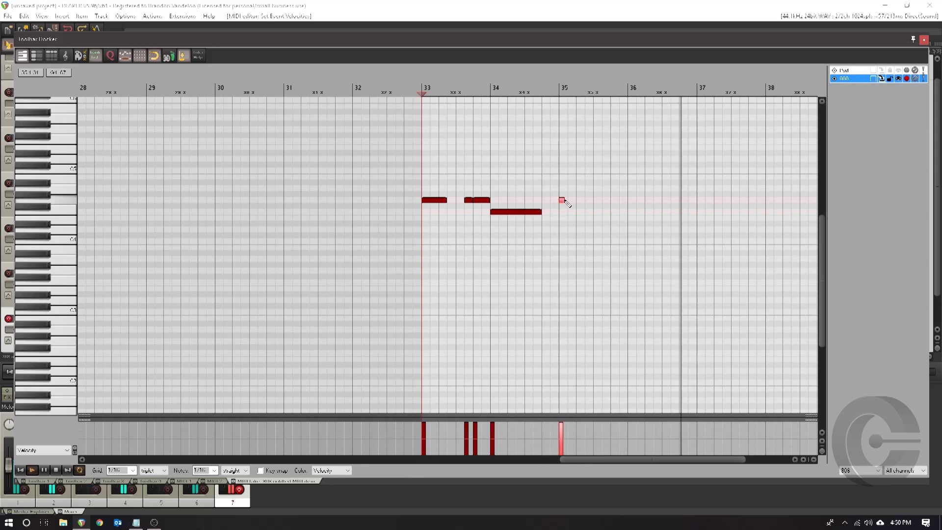
scroll(586, 220, "up", 1)
scroll(585, 220, "up", 2)
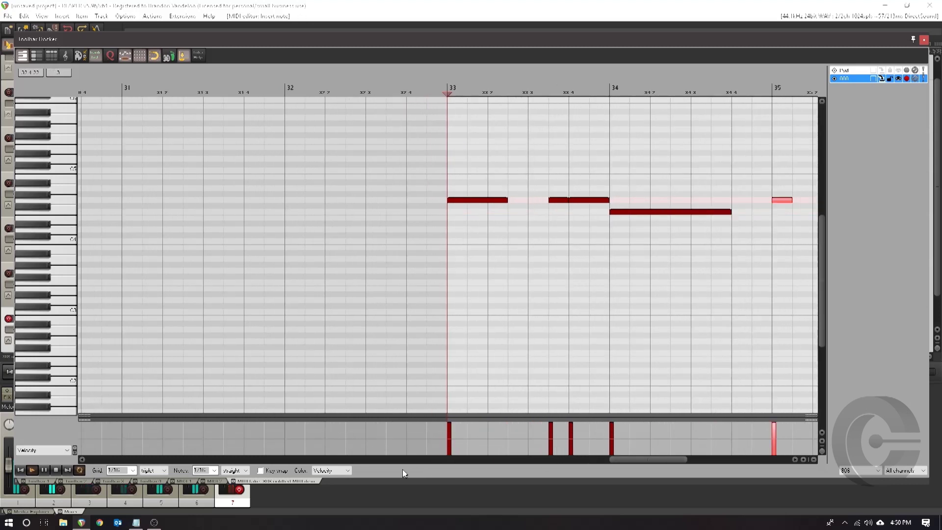
left_click_drag(661, 461, 687, 460)
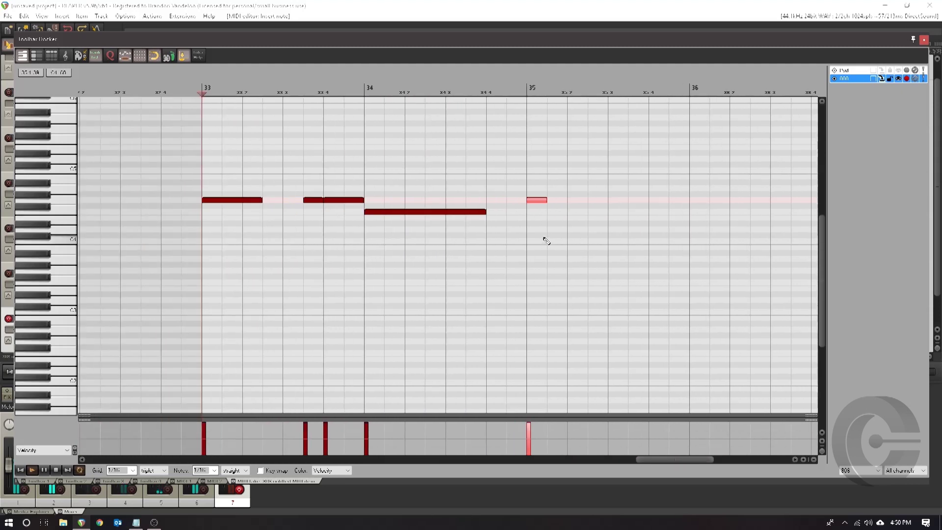
left_click(578, 201)
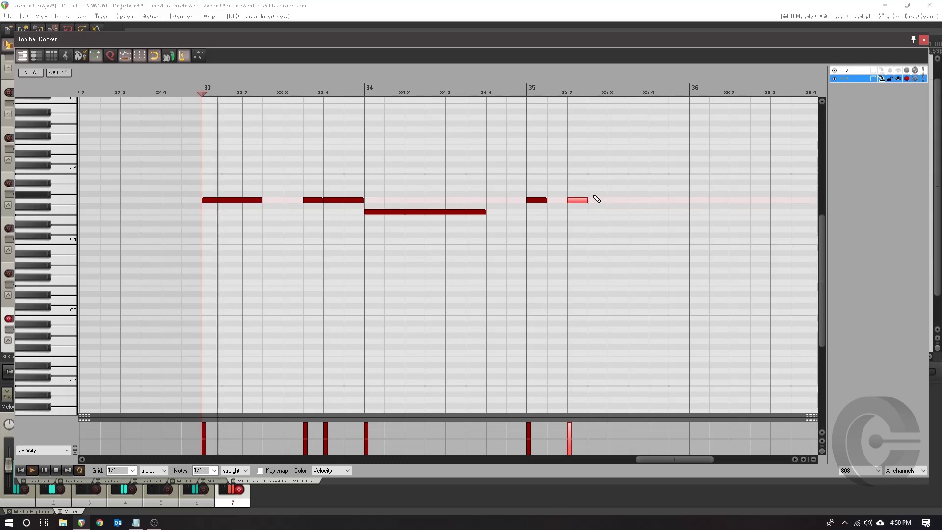
left_click(598, 201)
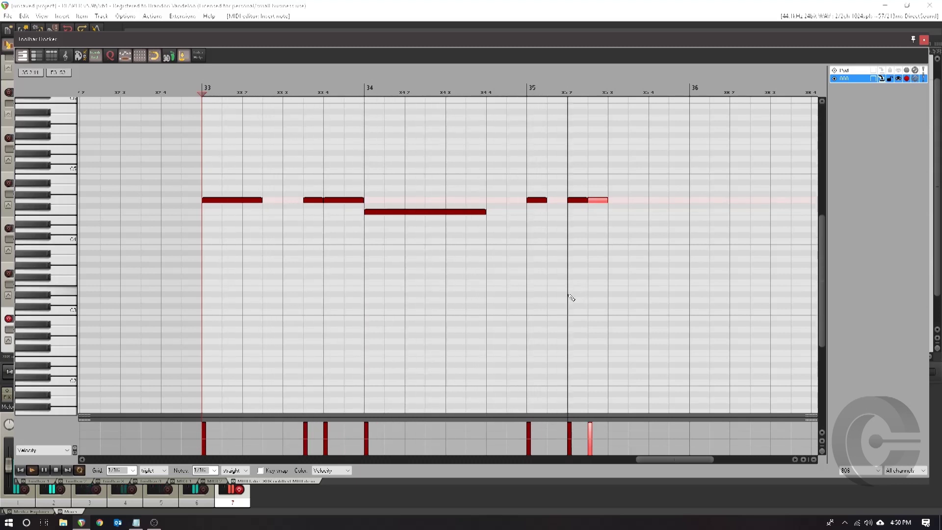
- Add a half-beat G4 on beat 4 of bar 35, a three-beat F#4 and a 1.5-beat G4 ending at bar 37, and close the MIDI editor
left_click_drag(666, 460, 697, 459)
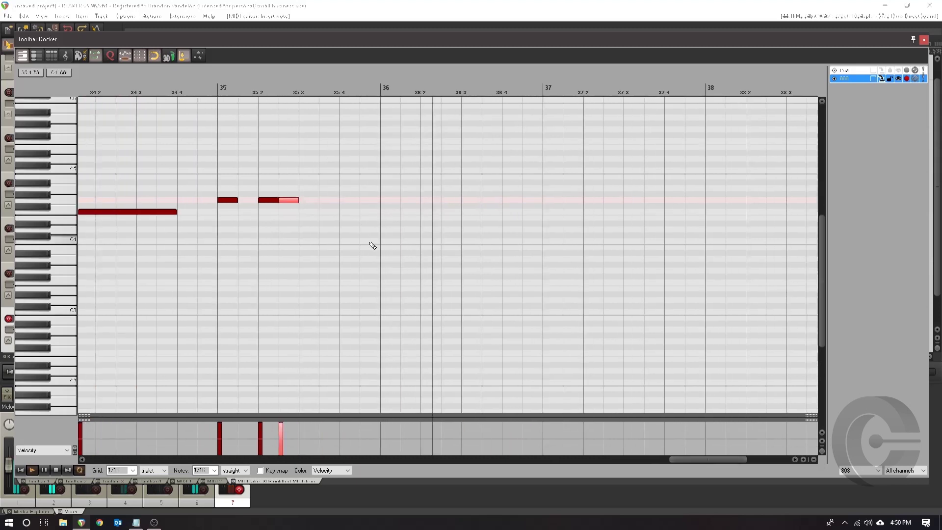
mouse_move(358, 204)
left_mouse_down()
mouse_move(464, 212)
mouse_move(429, 206)
left_mouse_up()
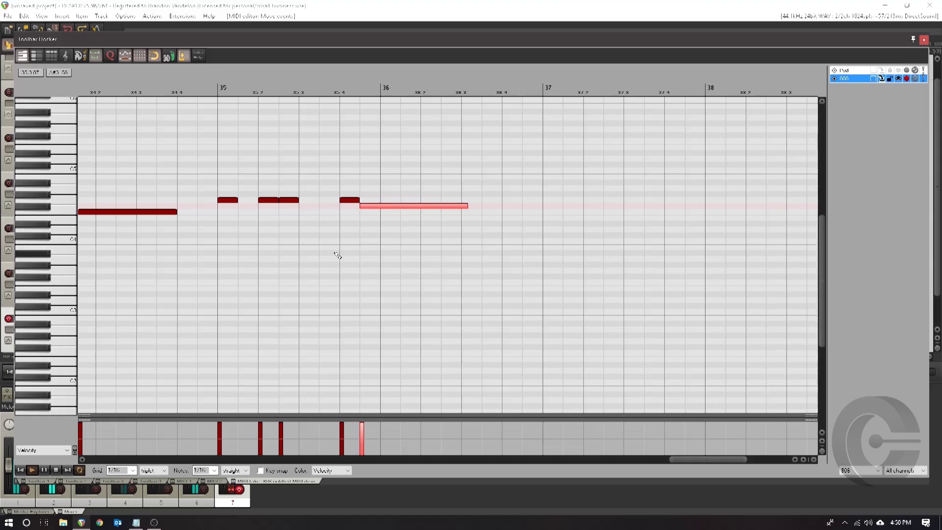
mouse_move(690, 459)
left_mouse_down()
mouse_move(623, 458)
mouse_move(690, 462)
mouse_move(649, 472)
mouse_move(707, 457)
left_mouse_up()
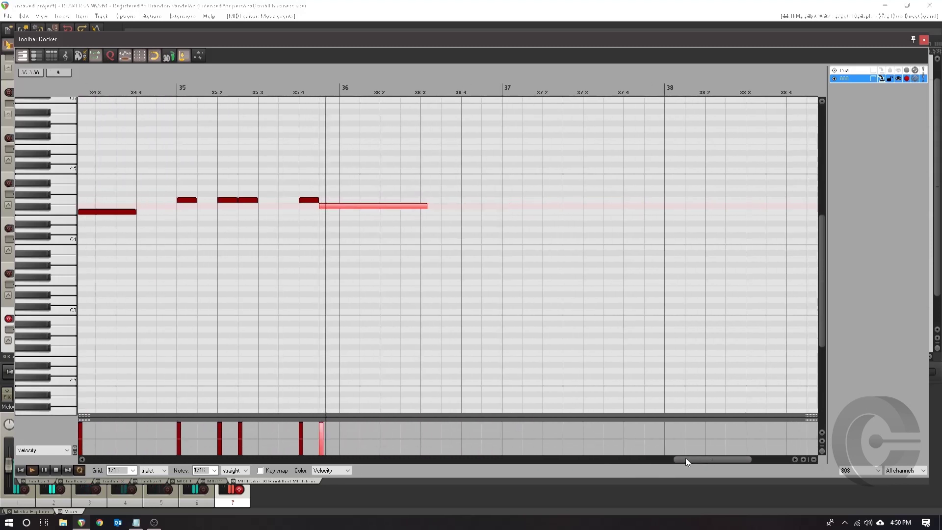
left_click_drag(443, 207, 501, 212)
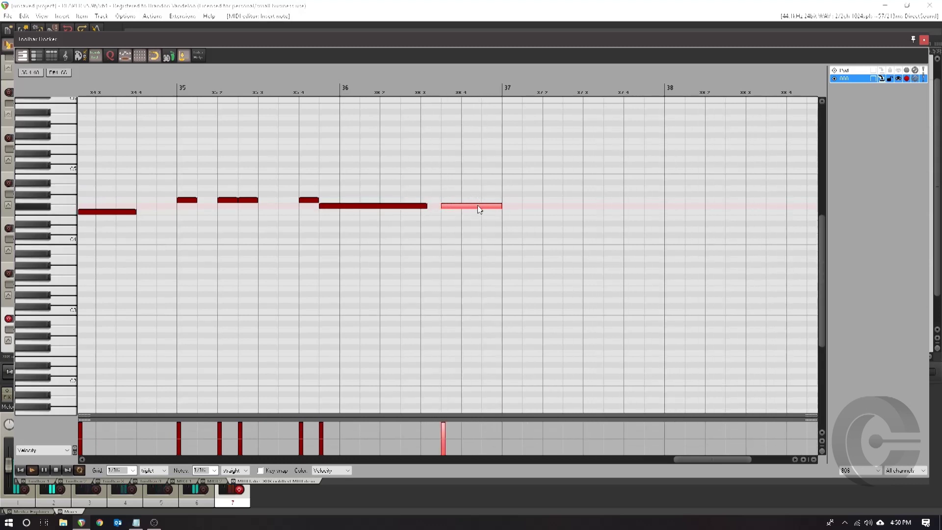
left_click_drag(478, 206, 480, 197)
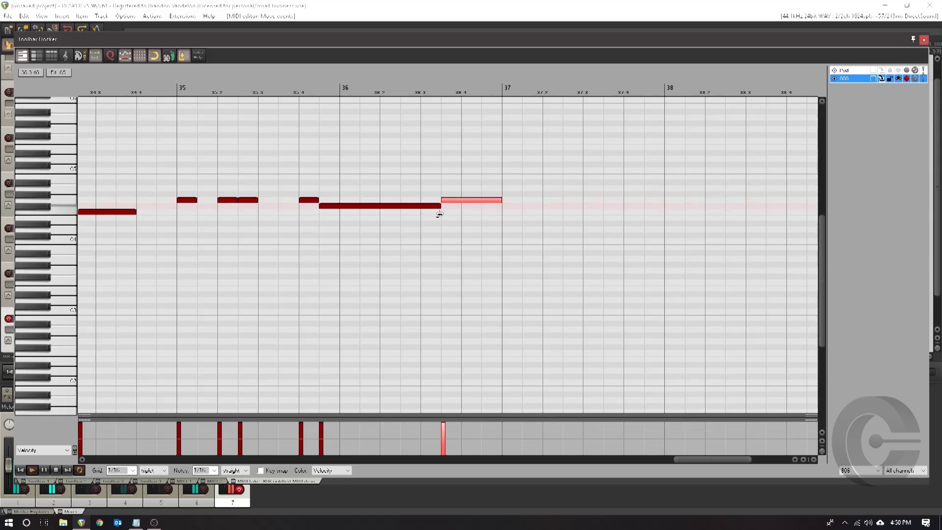
scroll(395, 283, "down", 3)
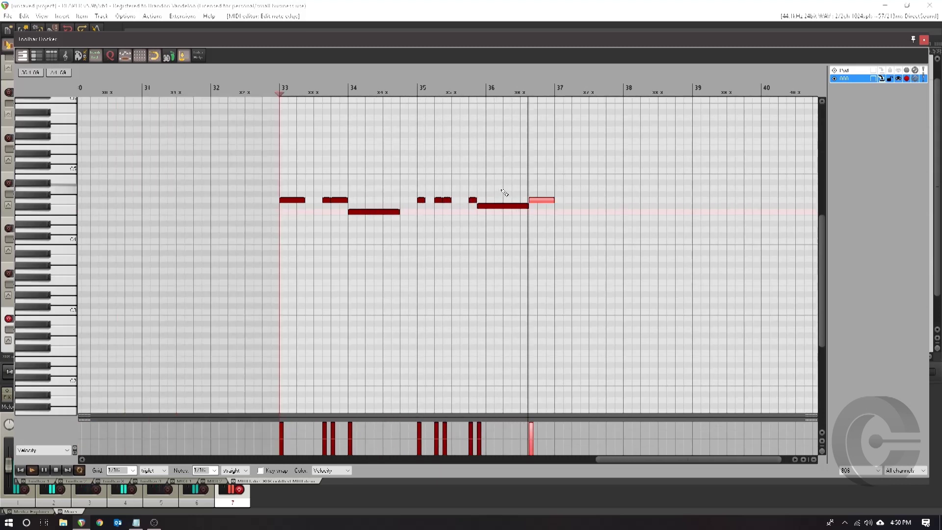
left_click(924, 40)
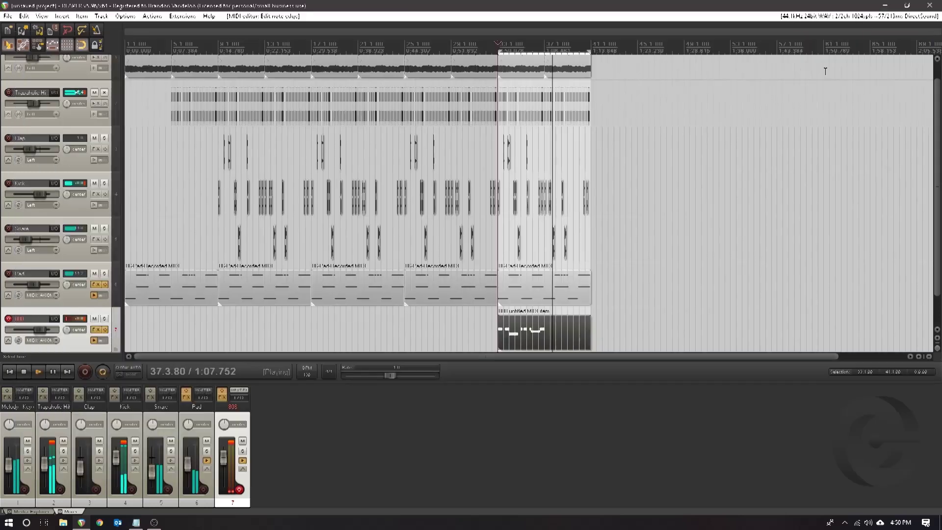
- Shorten the 808 item to end at bar 37, stop playback and glue the item
left_click_drag(590, 349, 544, 355)
left_click(24, 372)
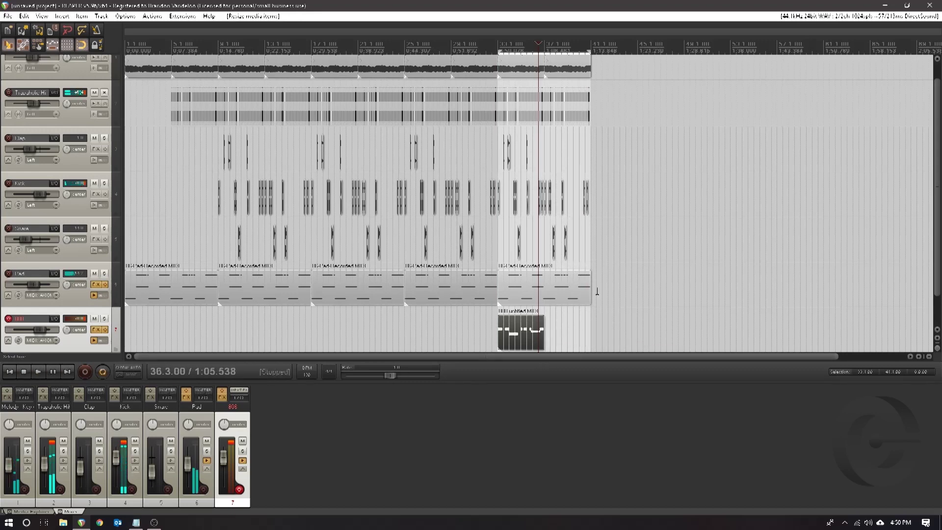
scroll(559, 297, "up", 5)
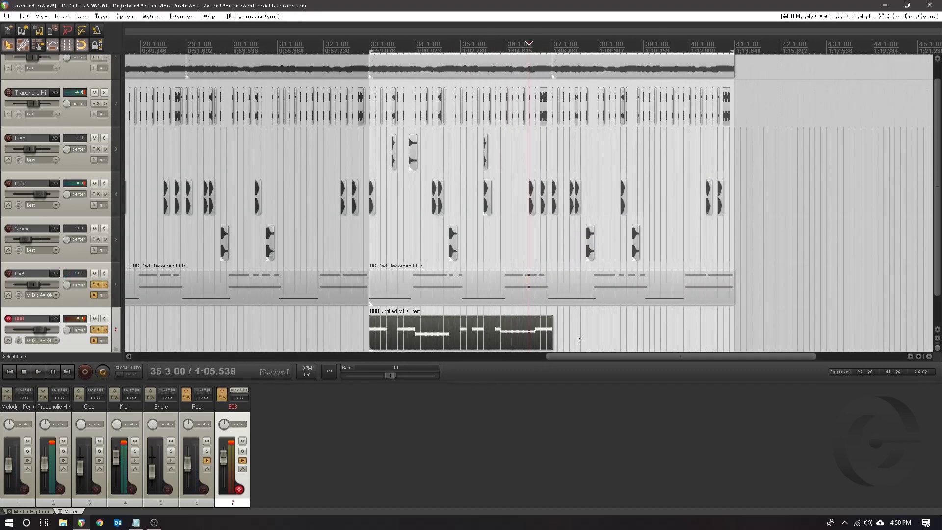
left_click_drag(552, 335, 551, 335)
scroll(434, 326, "down", 4)
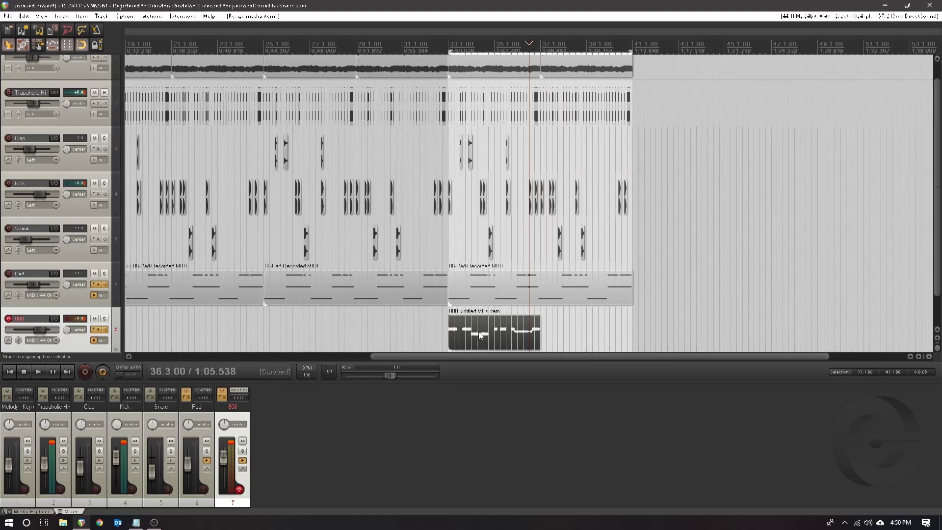
right_click(479, 335)
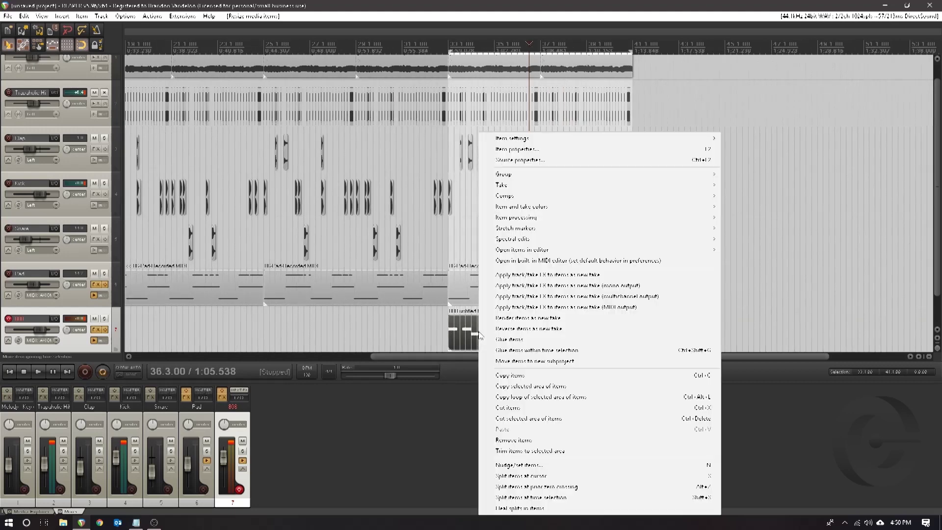
left_click(520, 341)
- Set the arrange view's grid line spacing to quarter notes
right_click(67, 48)
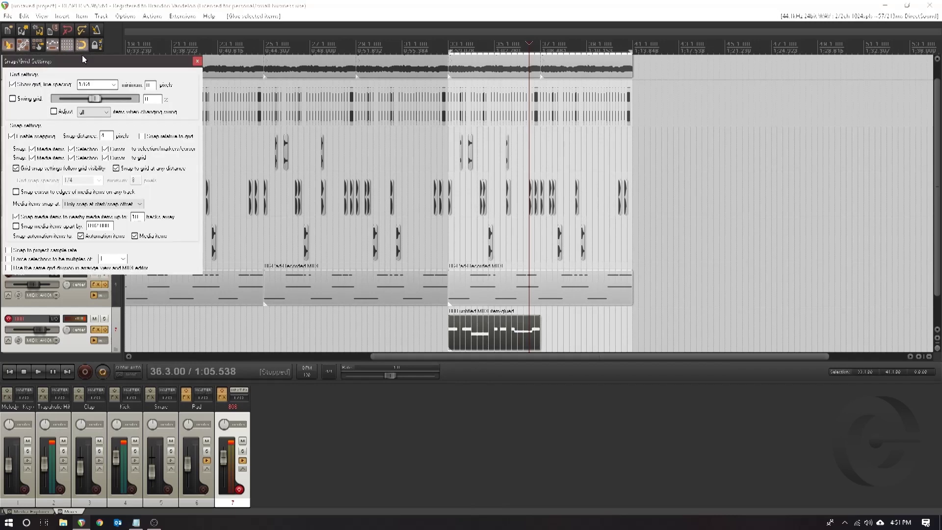
left_click(114, 85)
left_click(98, 164)
left_click(196, 61)
- Copy the glued four-bar 808 item back to back along its track, filling bars 5 to 33 and leaving the first four bars empty
scroll(486, 330, "up", 4)
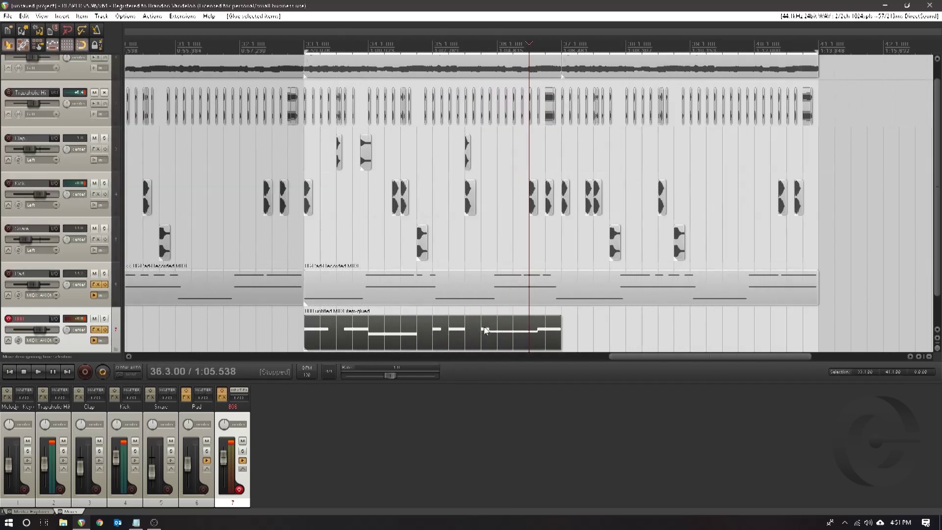
scroll(475, 331, "down", 3)
left_click_drag(483, 330, 14, 345)
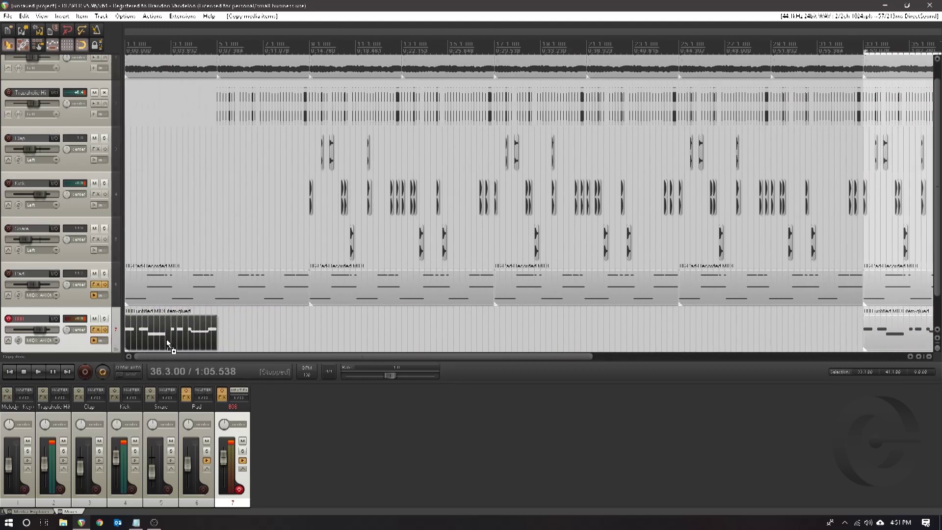
left_click_drag(167, 344, 345, 341)
left_click_drag(359, 341, 798, 351)
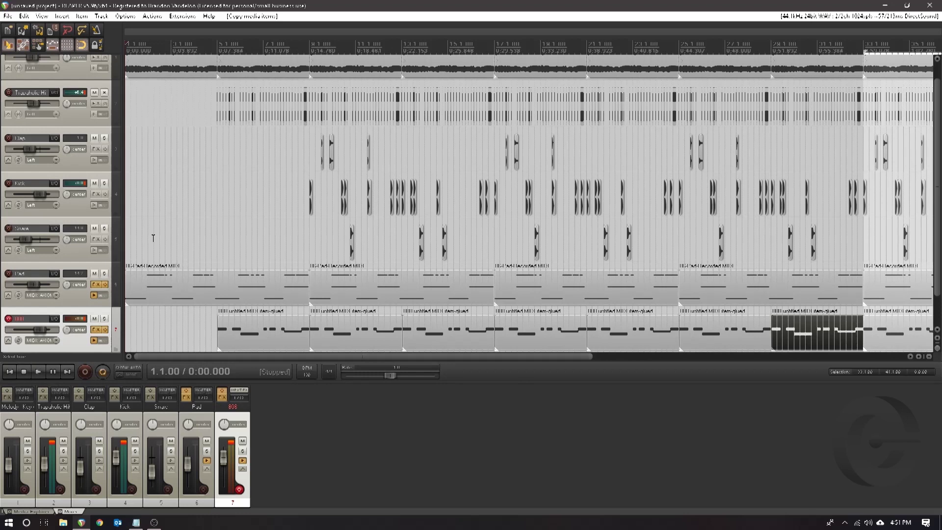
- Play the arrangement from the beginning and align the first 808 item exactly with the start of bar 5
left_click(36, 372)
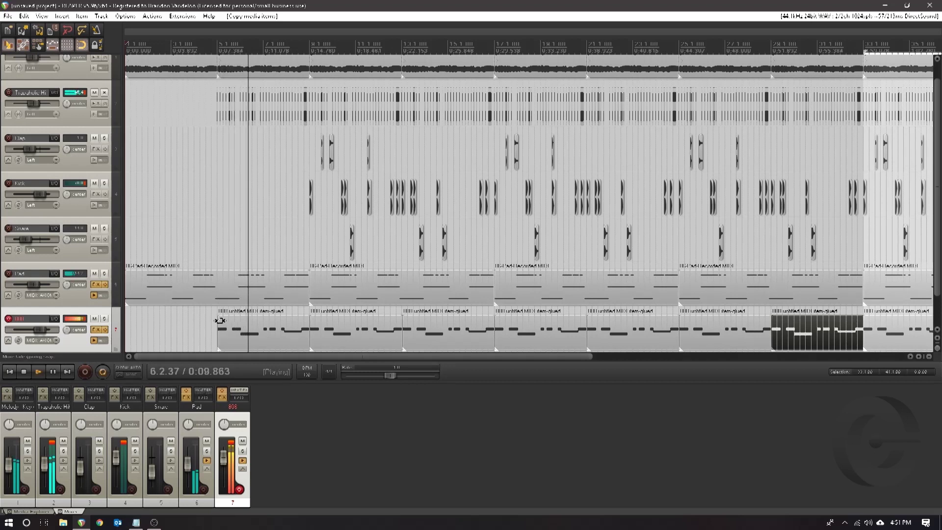
left_click_drag(276, 334, 275, 334)
scroll(267, 338, "up", 5)
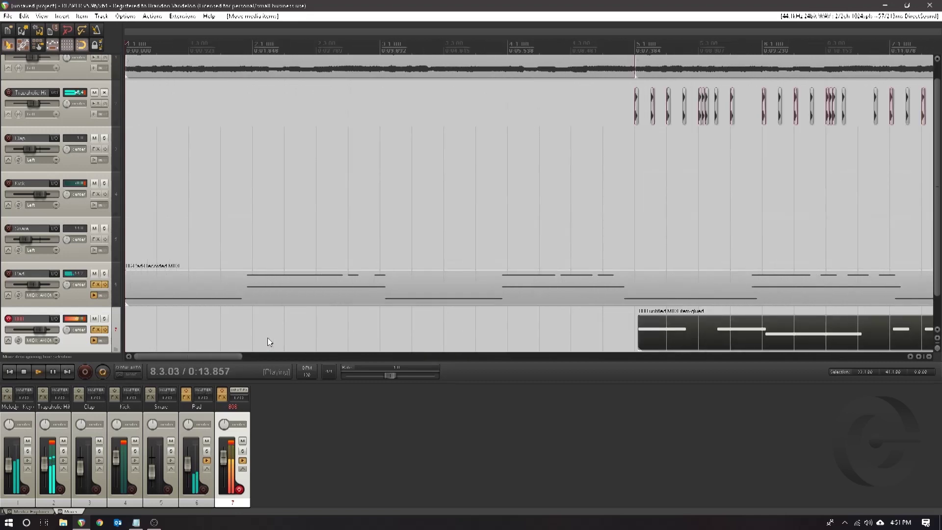
left_click_drag(689, 338, 684, 337)
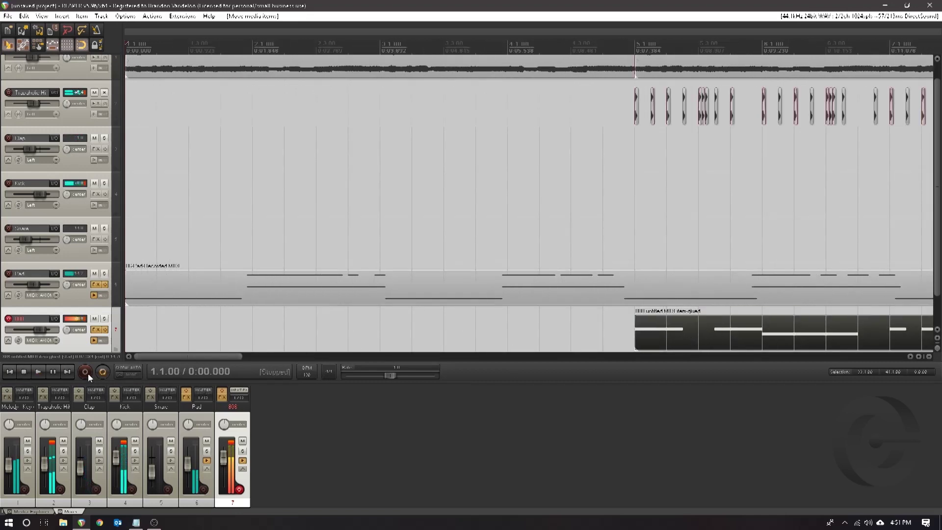
- Go through the copied 808 items from bar 9 onward and align each one exactly with the end of the preceding item
scroll(641, 326, "up", 3)
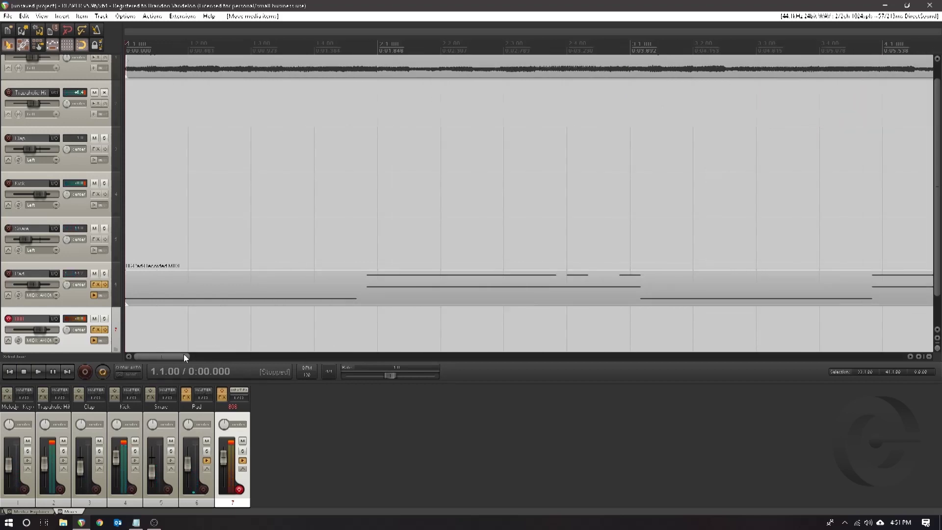
left_click_drag(169, 357, 237, 358)
scroll(246, 324, "down", 1)
scroll(246, 327, "down", 1)
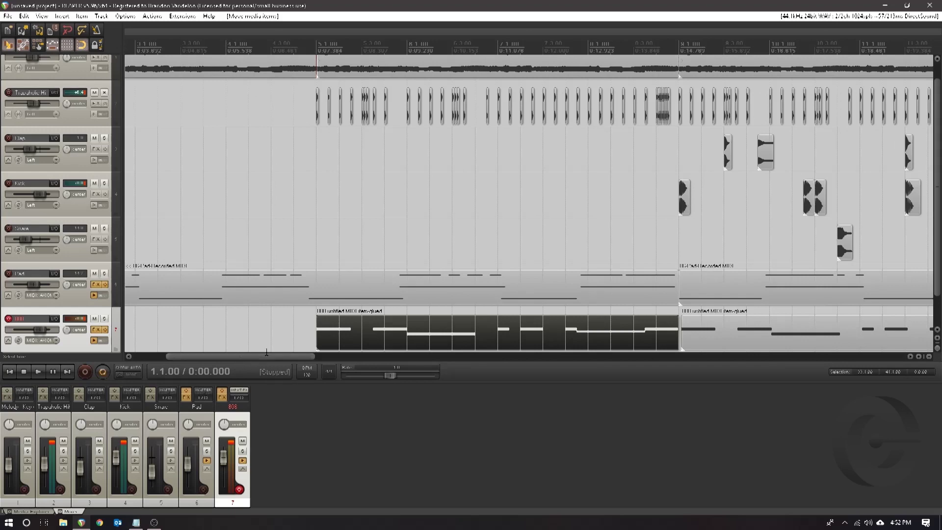
left_click(698, 331)
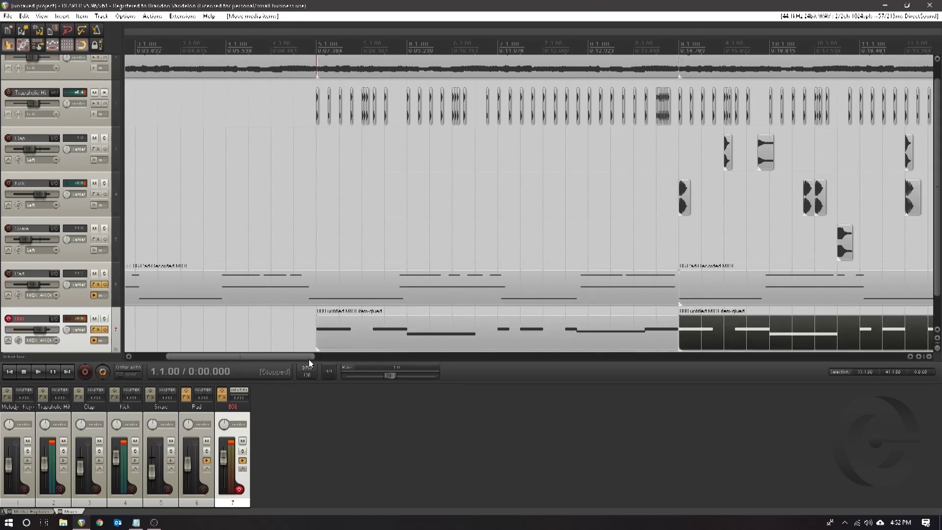
left_click_drag(308, 363, 397, 361)
left_click(604, 329)
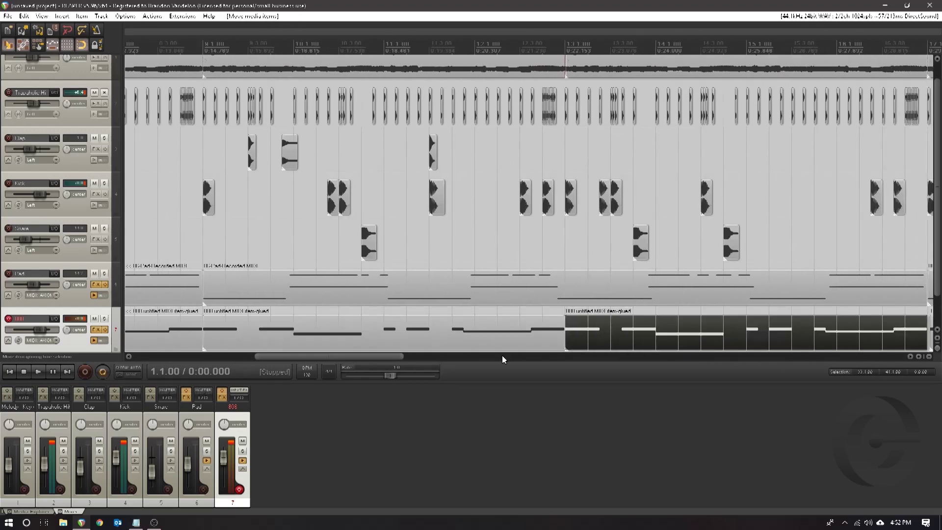
left_click_drag(311, 355, 434, 357)
left_click(631, 326)
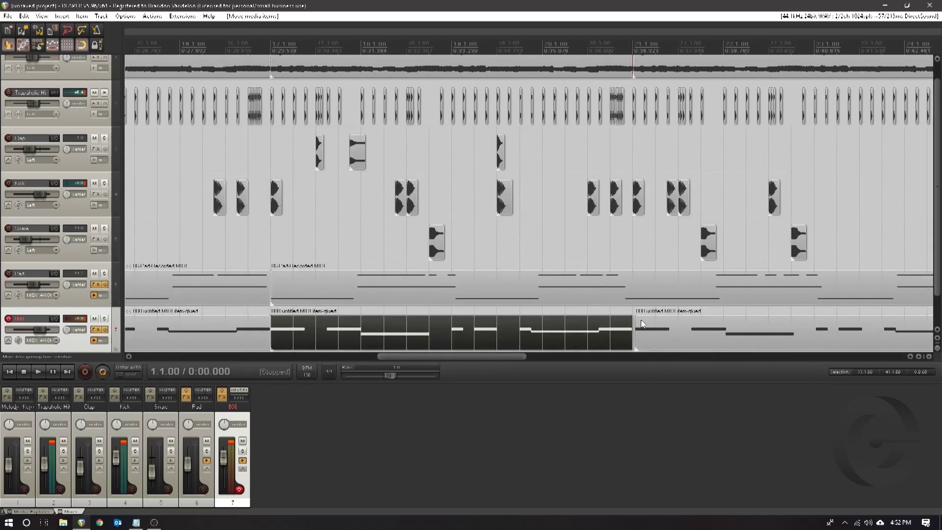
left_click_drag(641, 323, 672, 333)
left_click_drag(430, 358, 196, 357)
left_click(584, 333)
scroll(446, 242, "down", 3)
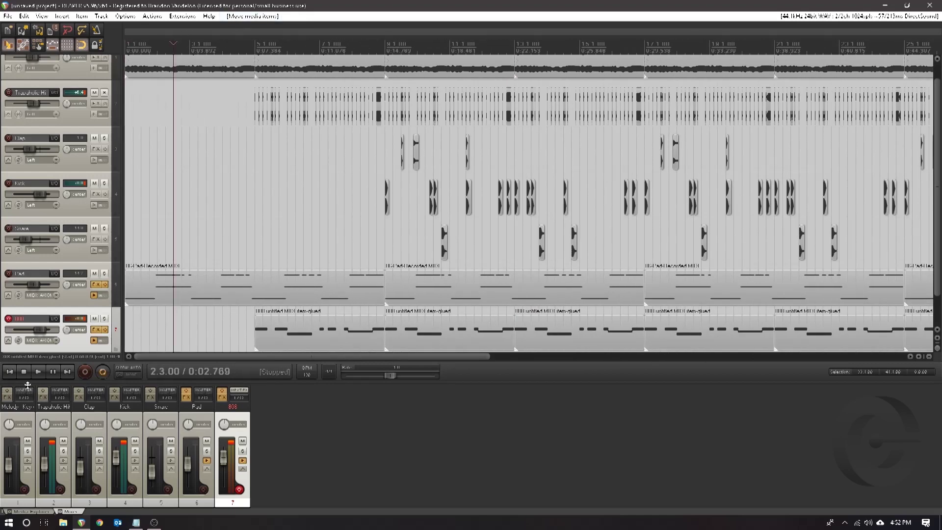
- Play the arrangement from the beginning and extend the start of the first 808 item back to bar 1
left_click(9, 374)
left_click(38, 371)
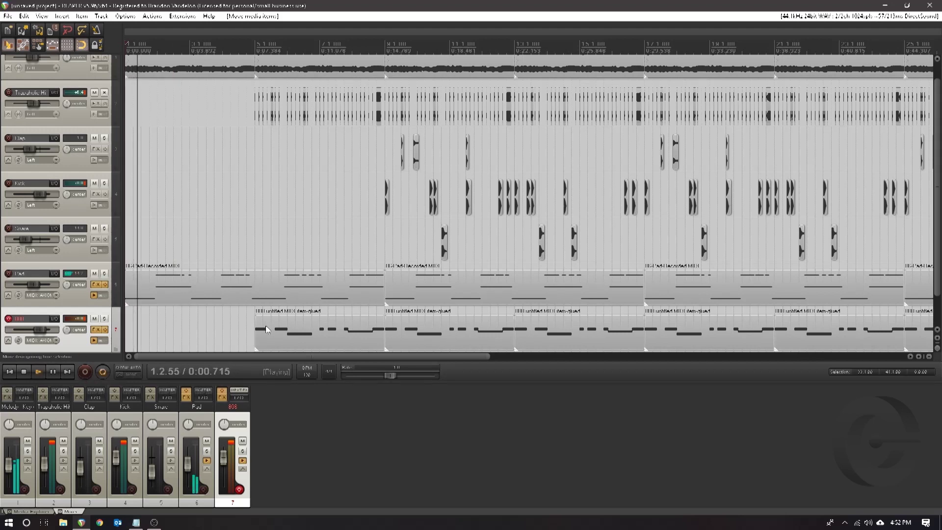
left_click_drag(256, 330, 126, 329)
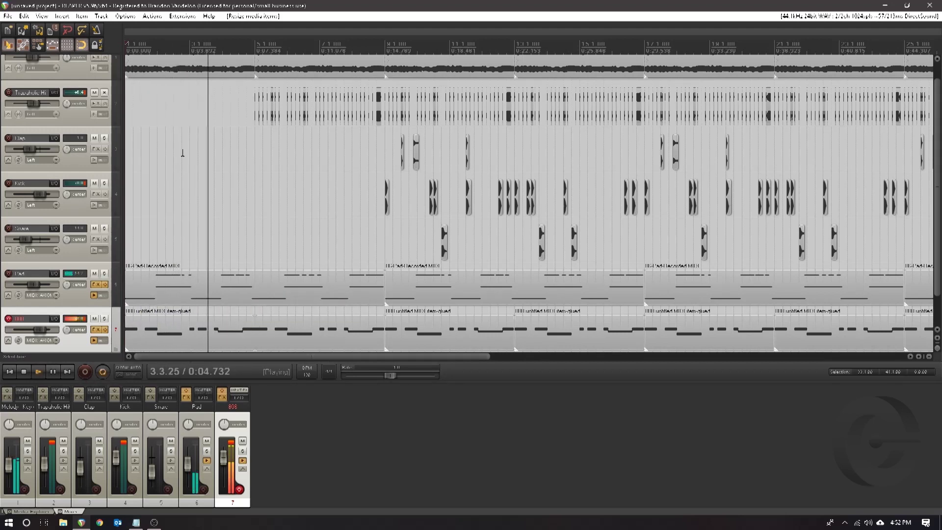
- Delete the first pad item, which covers bars 1 to 9, and stop playback
left_click(214, 284)
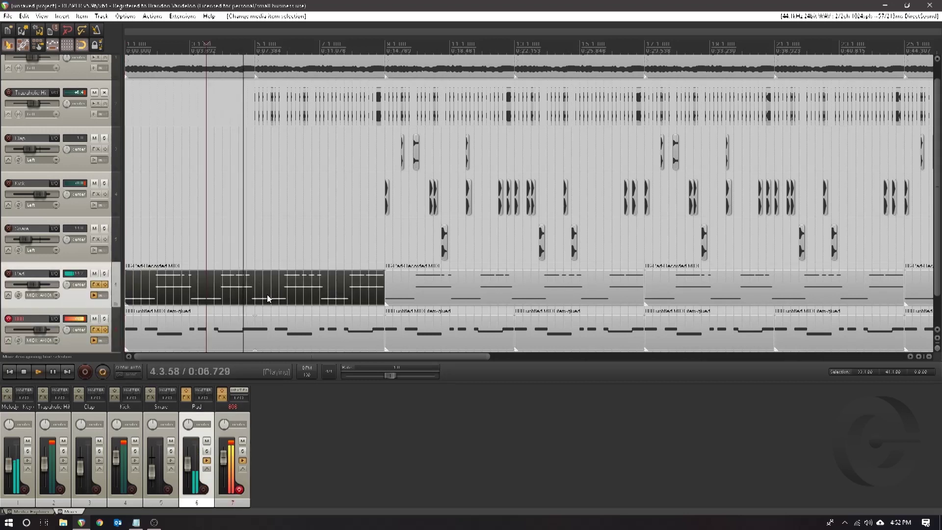
key("Delete")
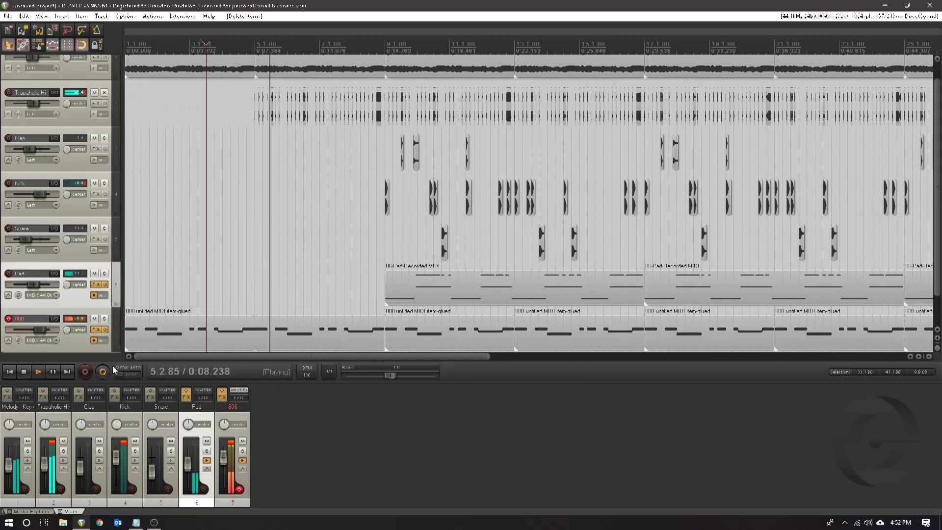
left_click(25, 374)
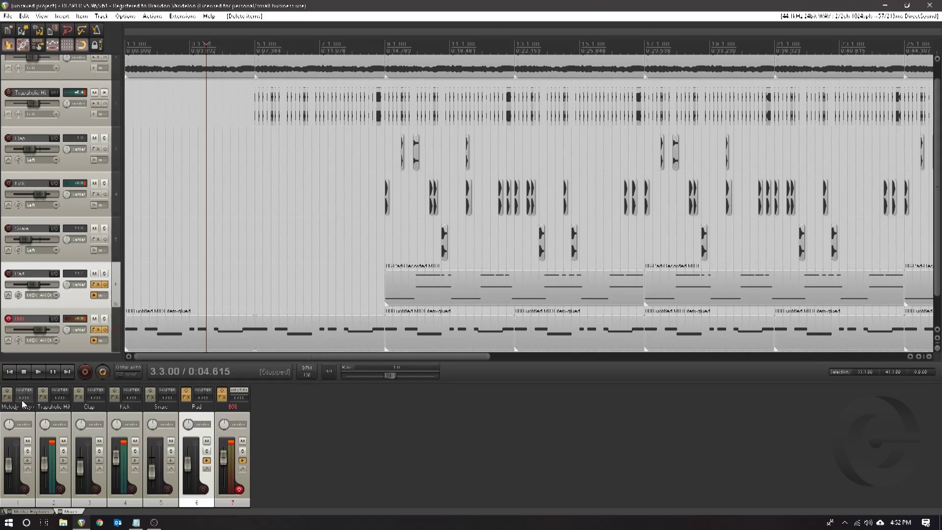
- Play the song again, disarm recording on the 808 track, lower its volume slightly and pause playback
left_click(37, 374)
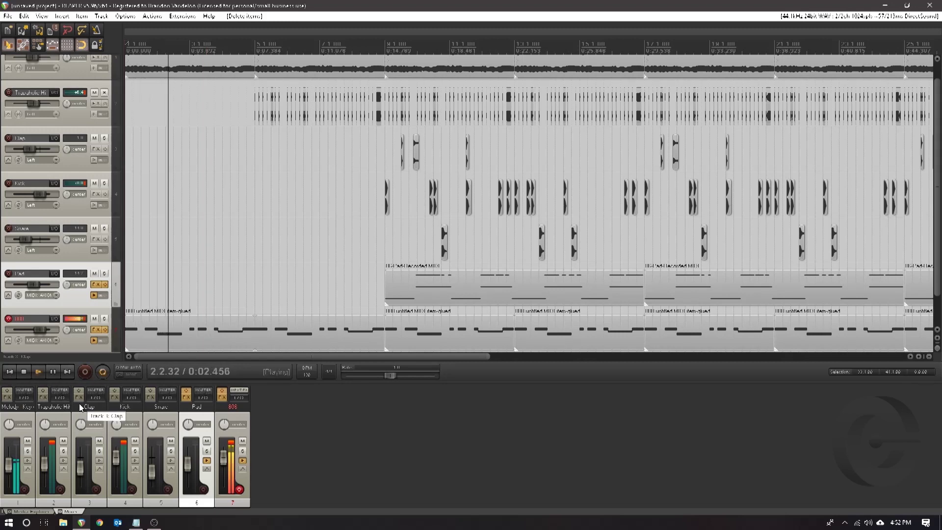
left_click(8, 320)
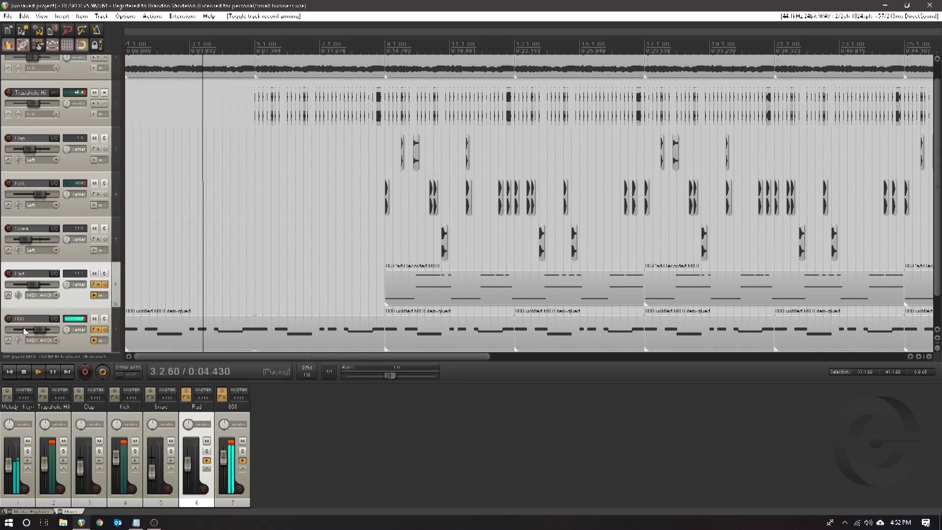
left_click_drag(39, 331, 31, 334)
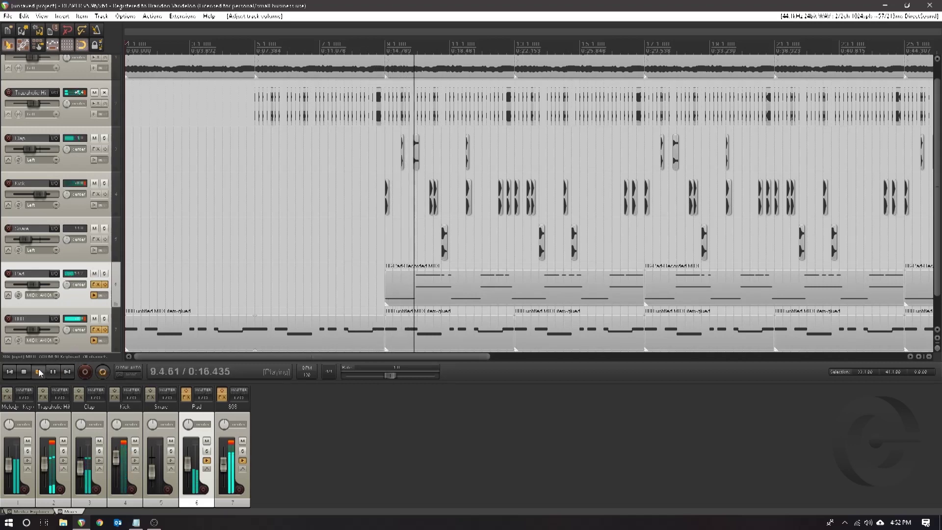
left_click(52, 371)
- Transpose all notes of the first 808 item down one octave in the MIDI editor, lower their velocities and close the editor
left_click(222, 344)
double_click(222, 344)
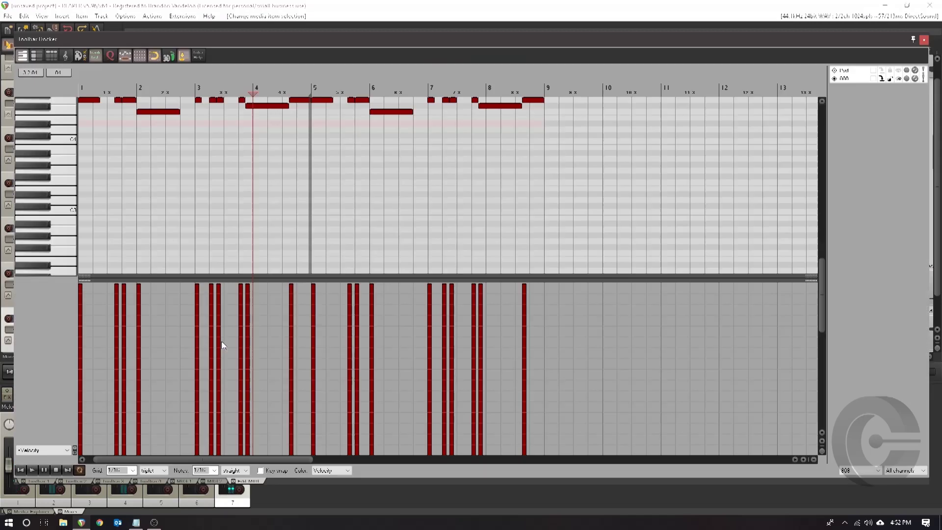
key("ctrl+a")
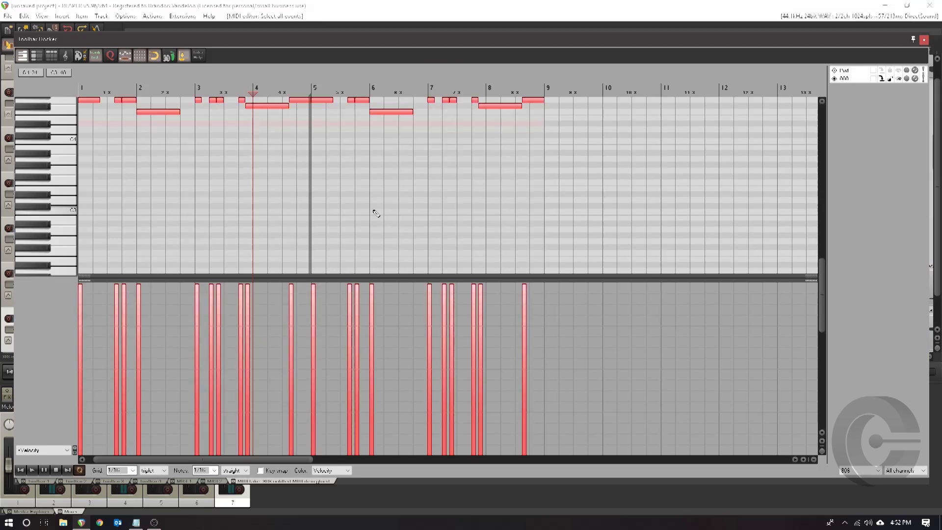
key("Down")
key("Down")
key("Down")
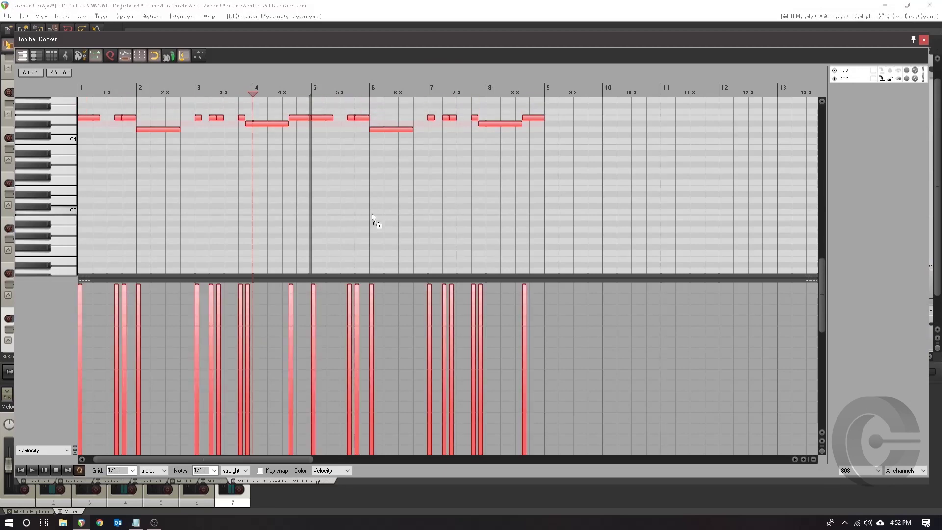
key("Down")
key("Down")
key("Down")
key("Down")
key("Down")
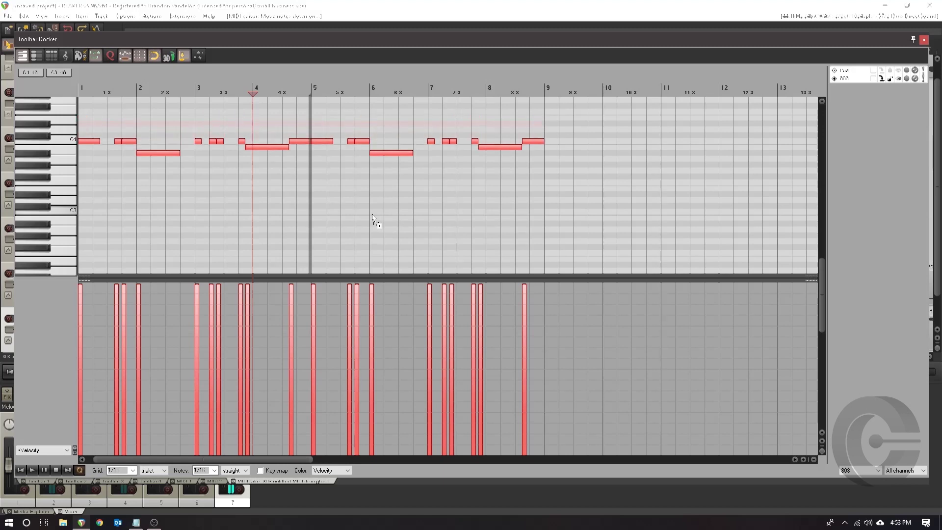
key("Down")
key("Down")
key("Down")
key("Down")
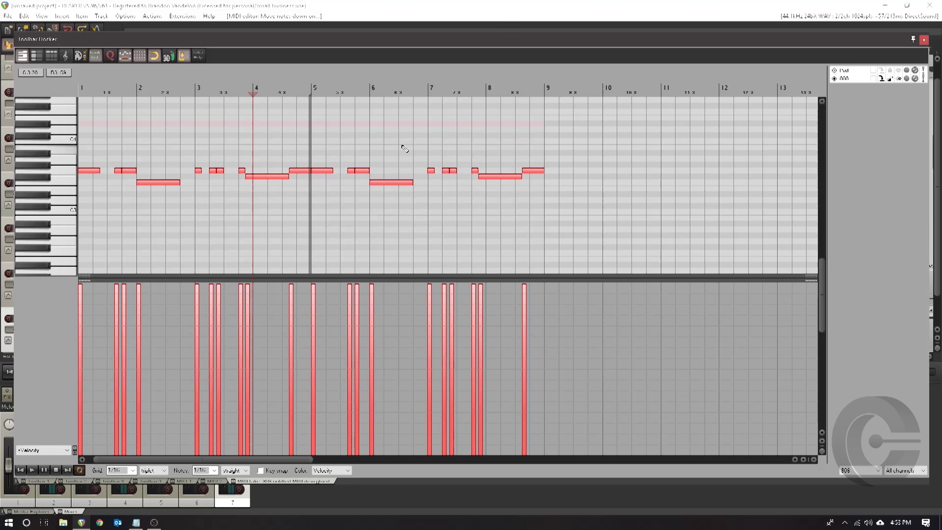
left_click_drag(294, 290, 276, 366)
left_click(923, 40)
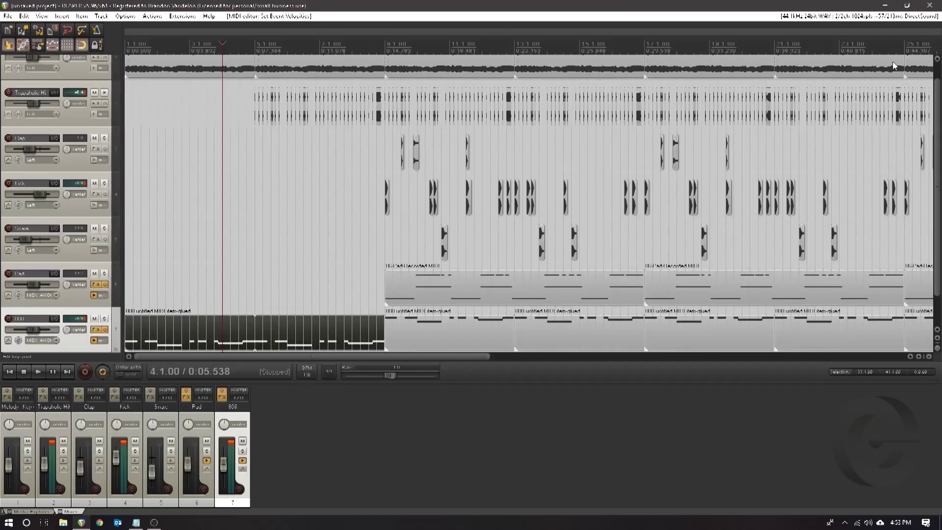
- During playback, delete the 808 items from bar 9 to bar 37 and extend the transposed first item to bar 33
left_click(39, 372)
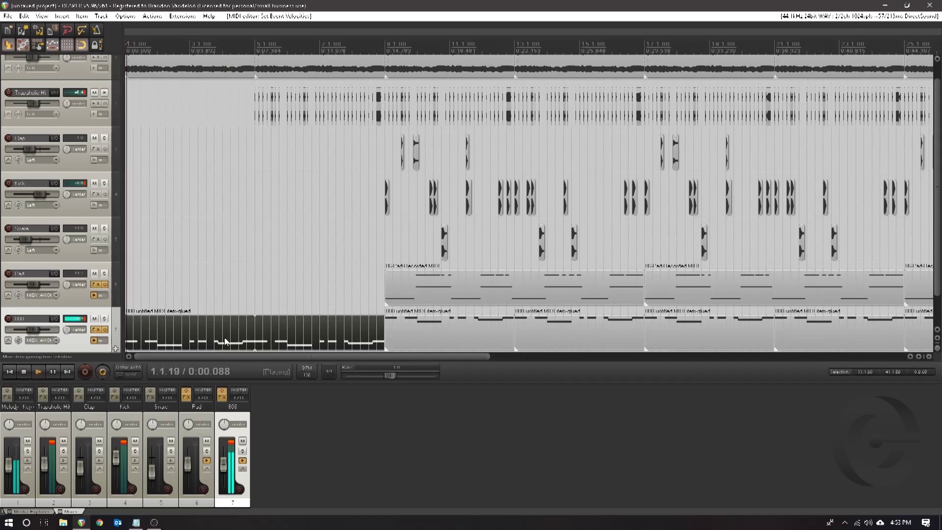
left_click(473, 338)
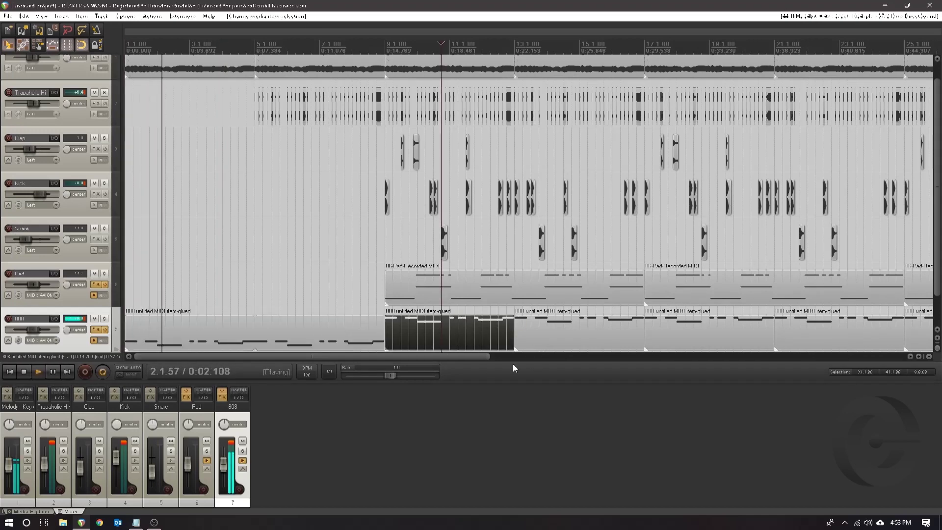
left_click_drag(490, 358, 694, 338)
left_click(694, 335, "shift")
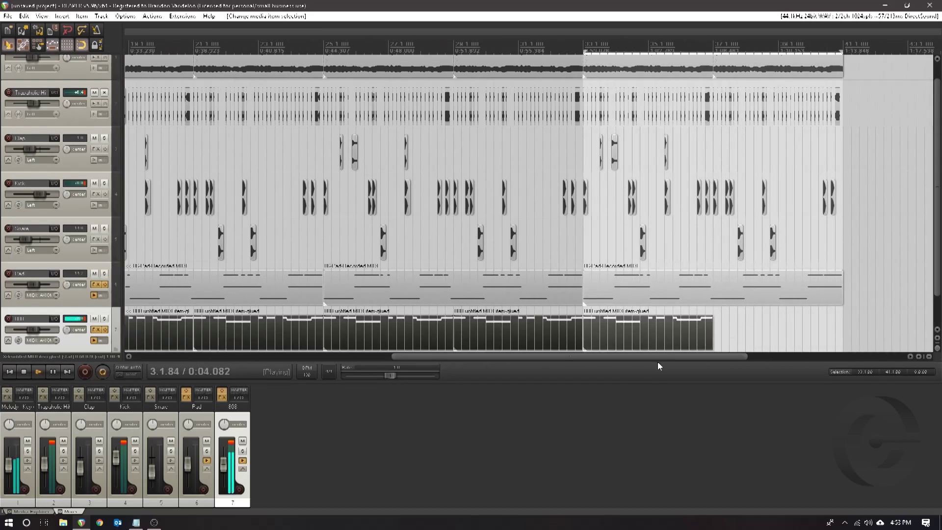
key("Delete")
left_click_drag(435, 357, 188, 372)
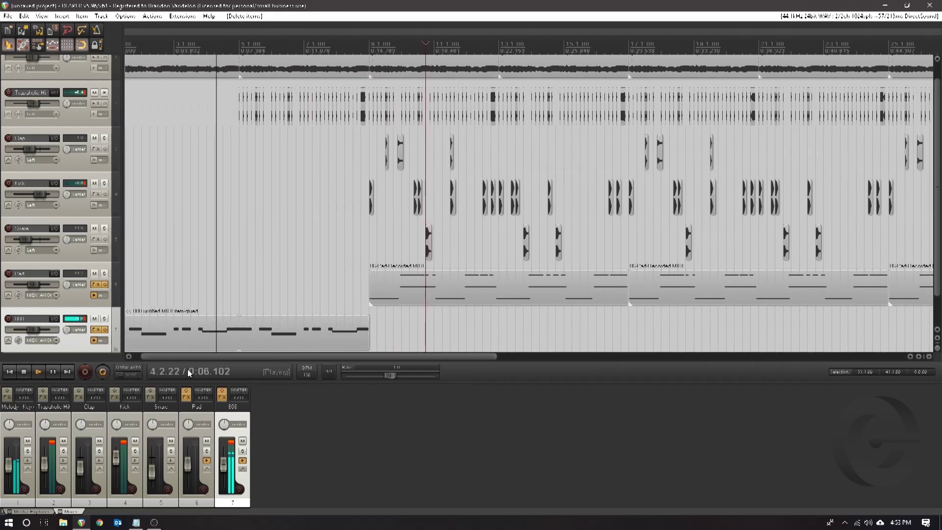
left_click_drag(367, 340, 277, 363)
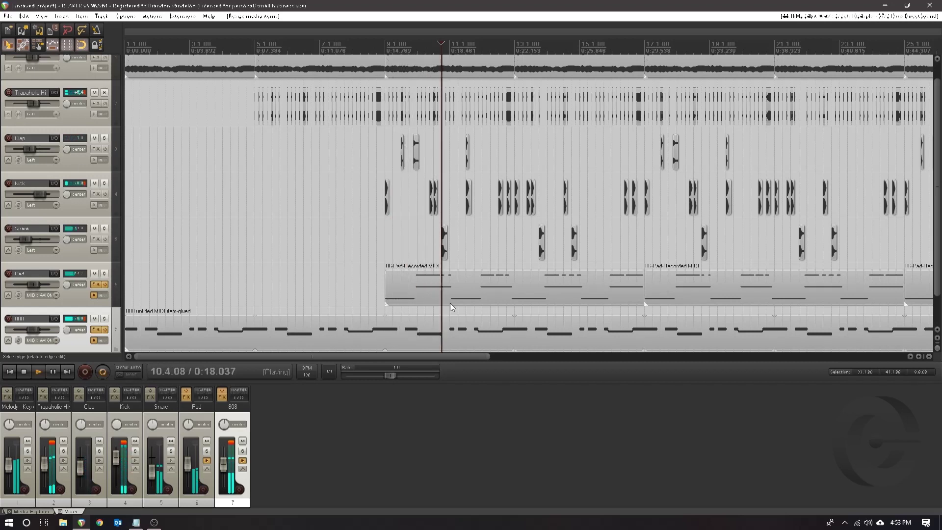
- Select the pad item ending at bar 25 together with the melody item above it that ends there
left_click_drag(466, 357, 609, 358)
left_click(592, 281)
left_click(611, 66, "shift")
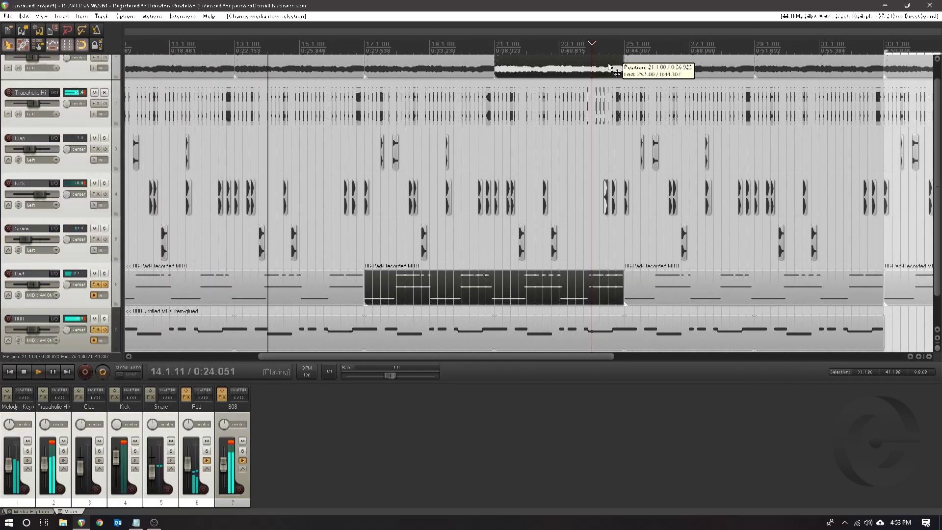
left_click_drag(619, 62, 619, 249)
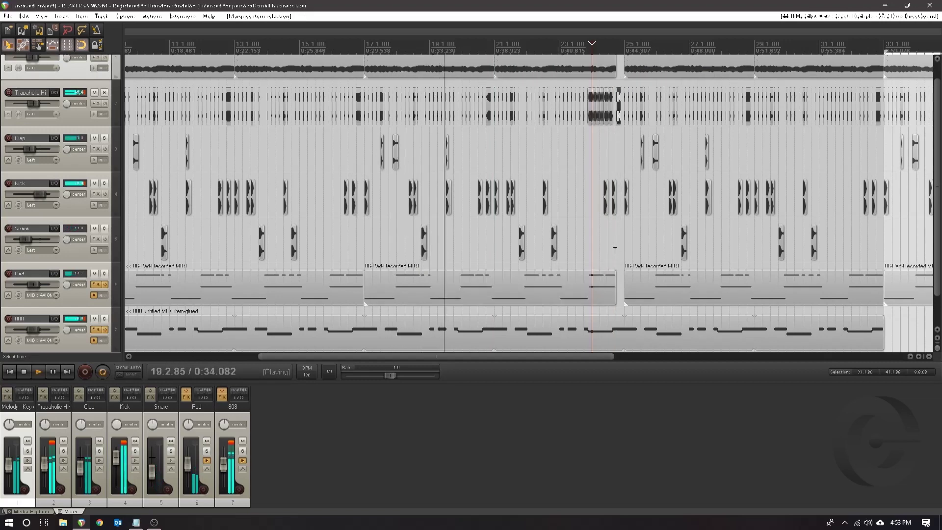
scroll(619, 250, "up", 6)
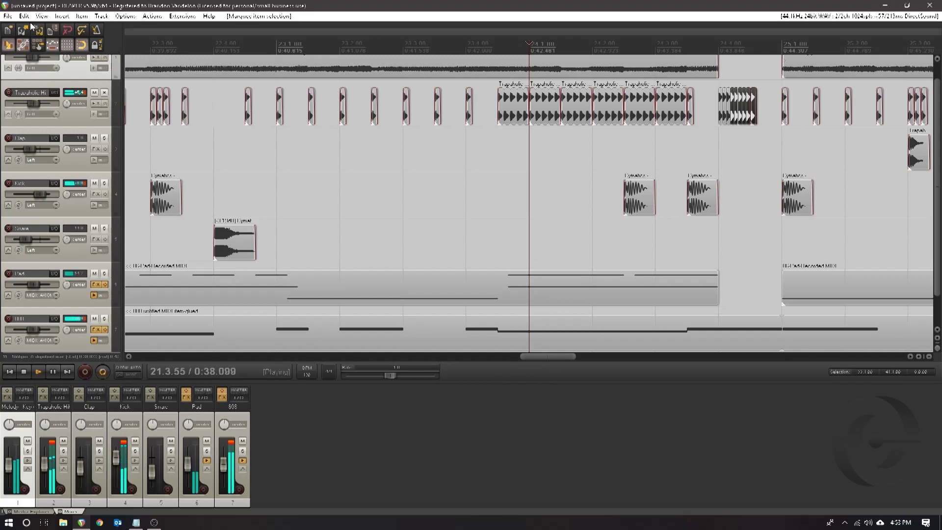
key("ctrl+alt+z")
key("ctrl+z")
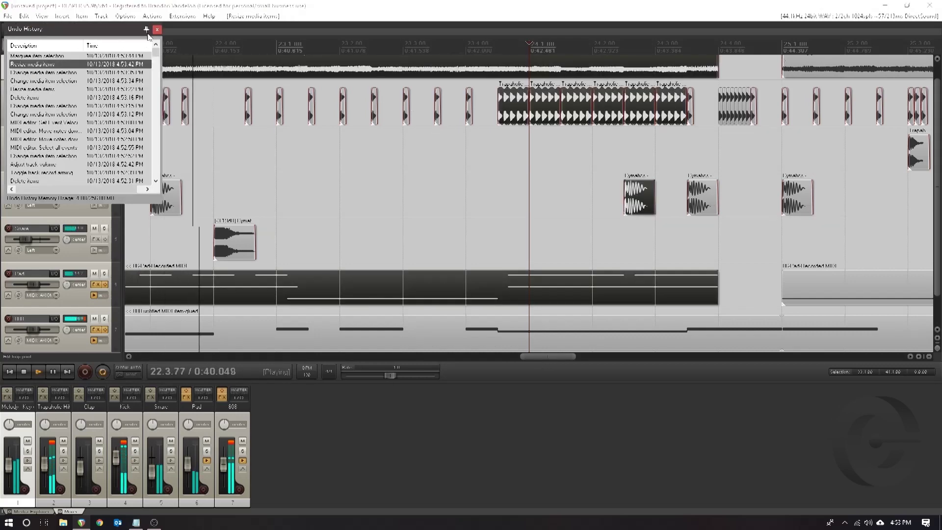
key("ctrl+alt+z")
key("ctrl+z")
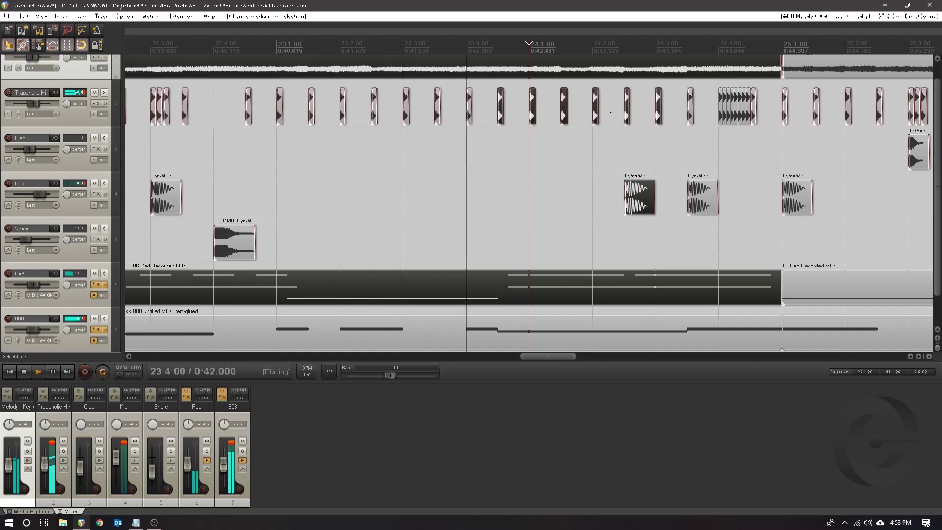
- Deselect the hi-hat hits, trim the melody and pad items to end one beat before bar 25, and play from bar 24
left_click(501, 112)
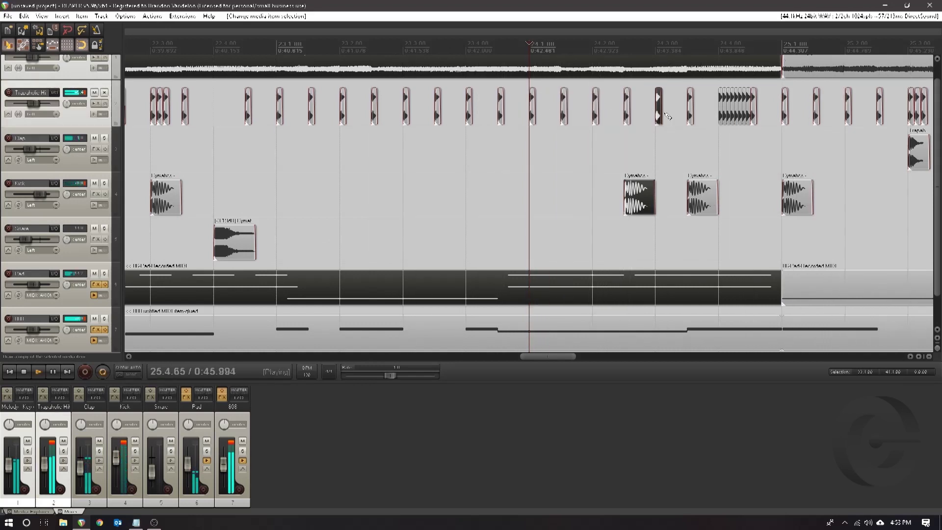
left_click_drag(778, 61, 709, 71)
scroll(660, 114, "down", 6)
left_click(531, 43)
key("space")
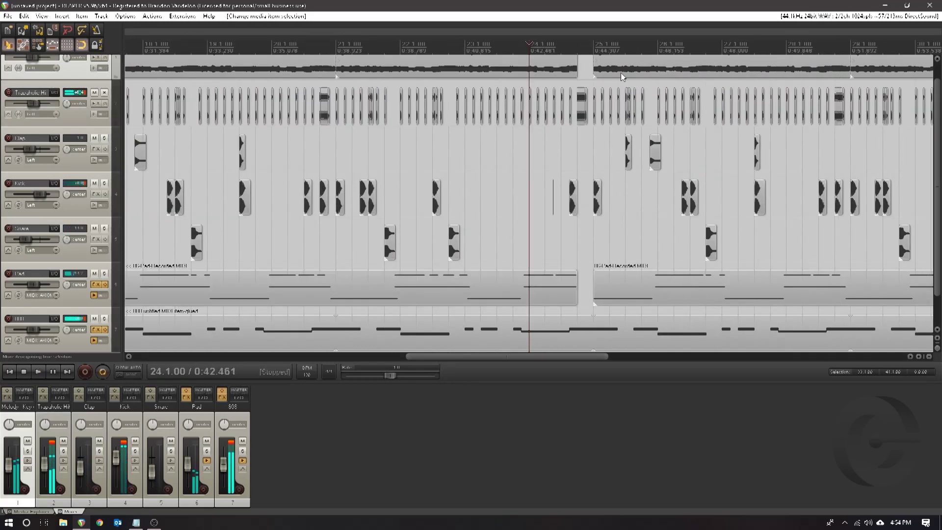
key("space")
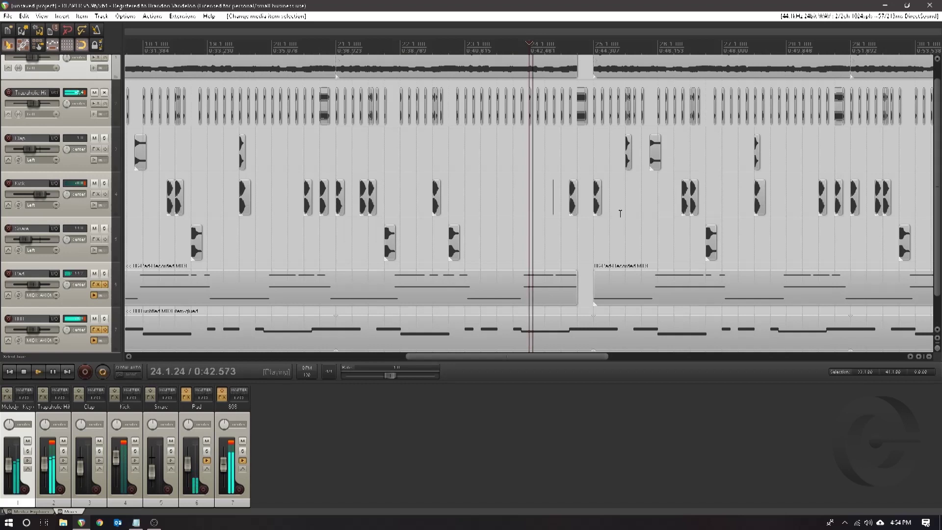
- Split the 808 item at bar 25 and trim the earlier part to end about one and a half beats before it
left_click(597, 333)
key("s")
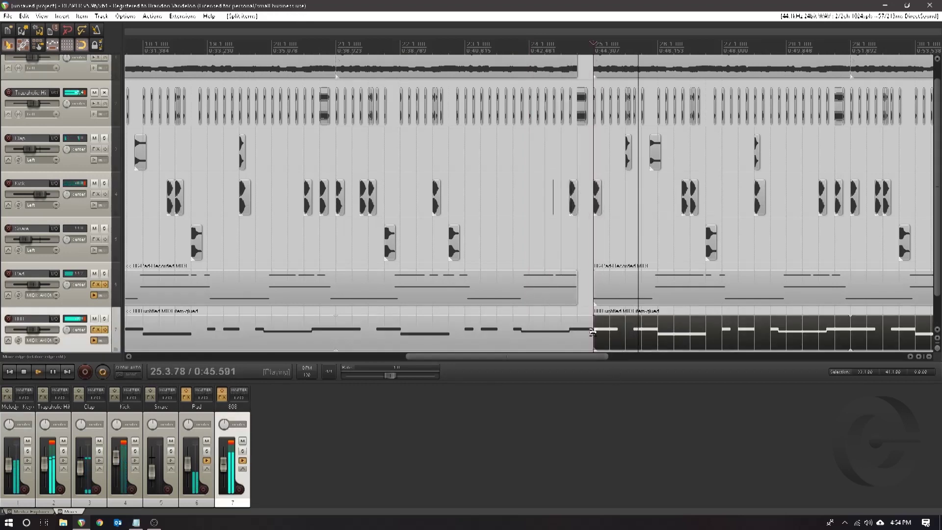
left_click_drag(592, 332, 565, 340)
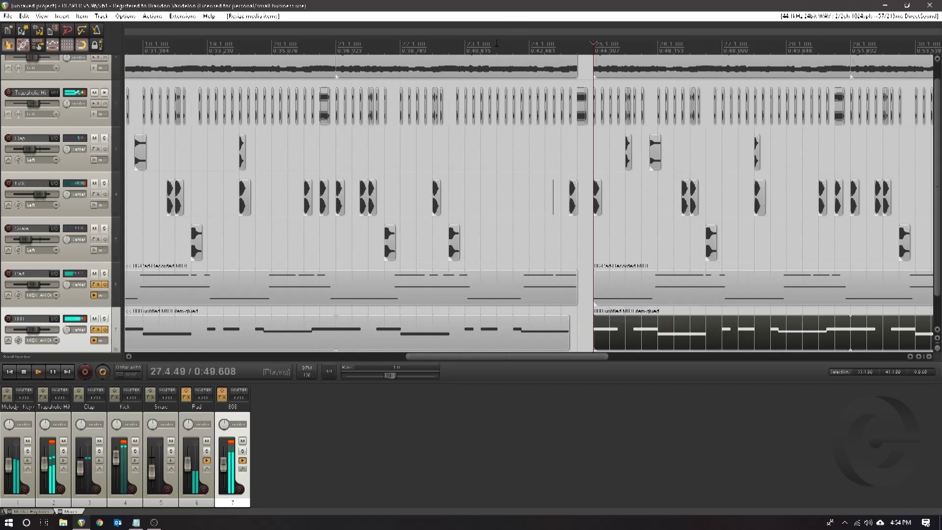
- Play the arrangement from bar 23 and review the break before bar 25 and the section after it
left_click(480, 46)
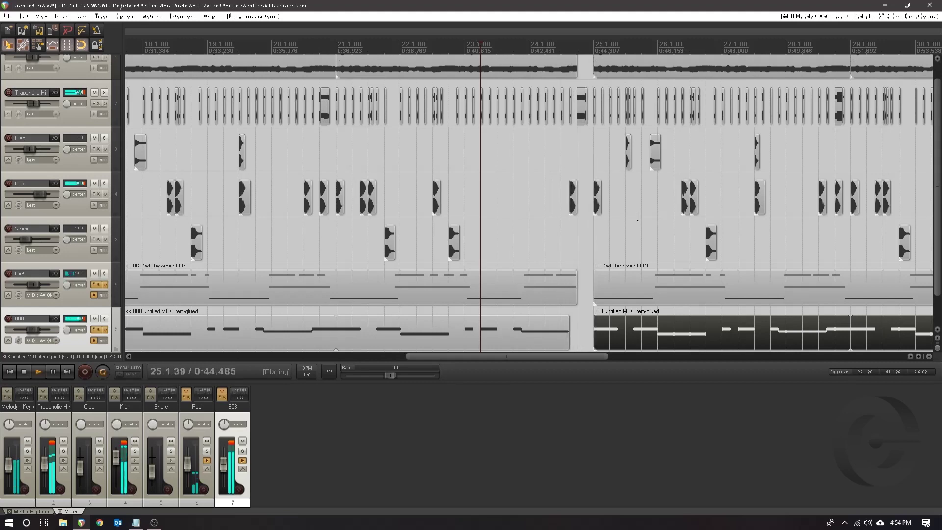
scroll(638, 218, "down", 5)
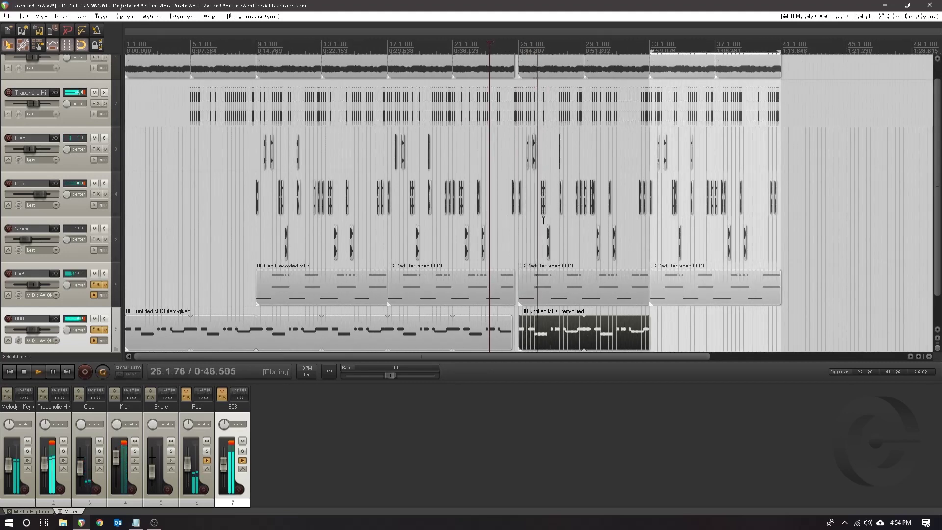
scroll(543, 216, "up", 6)
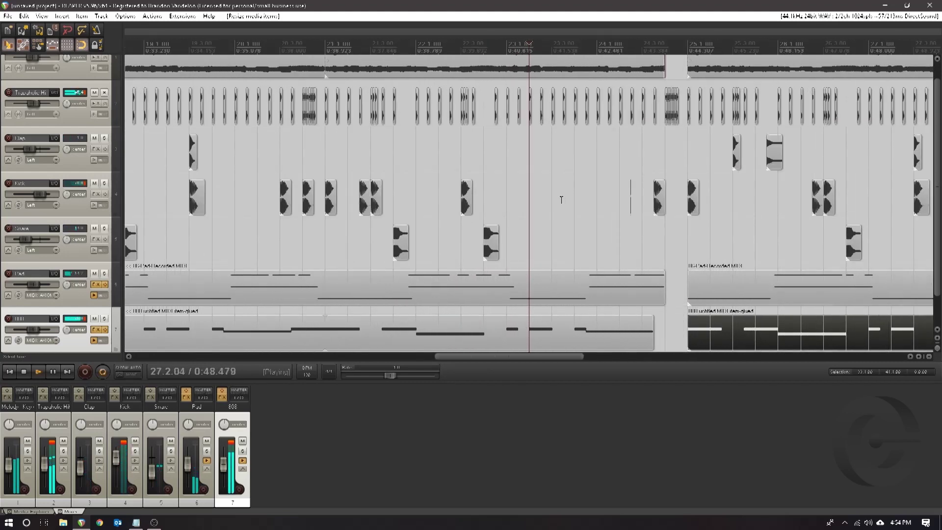
scroll(561, 200, "down", 1)
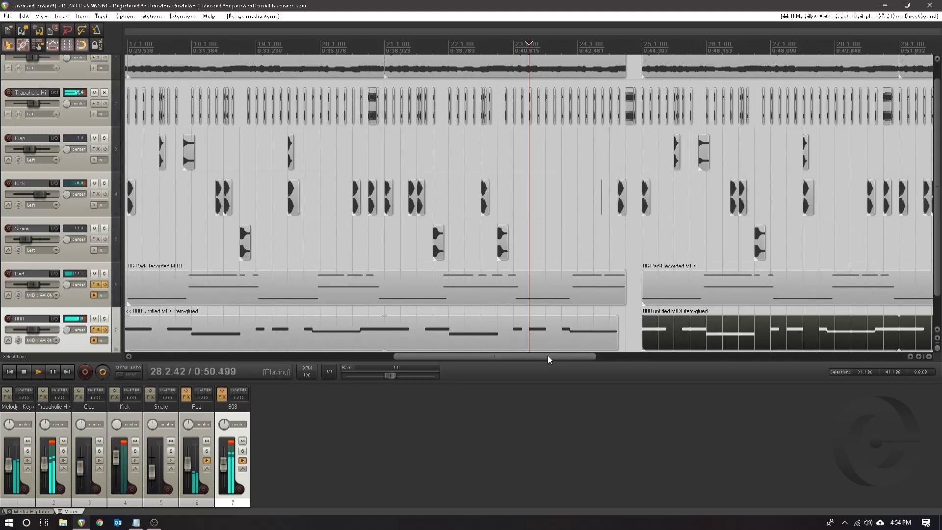
left_click_drag(548, 359, 640, 354)
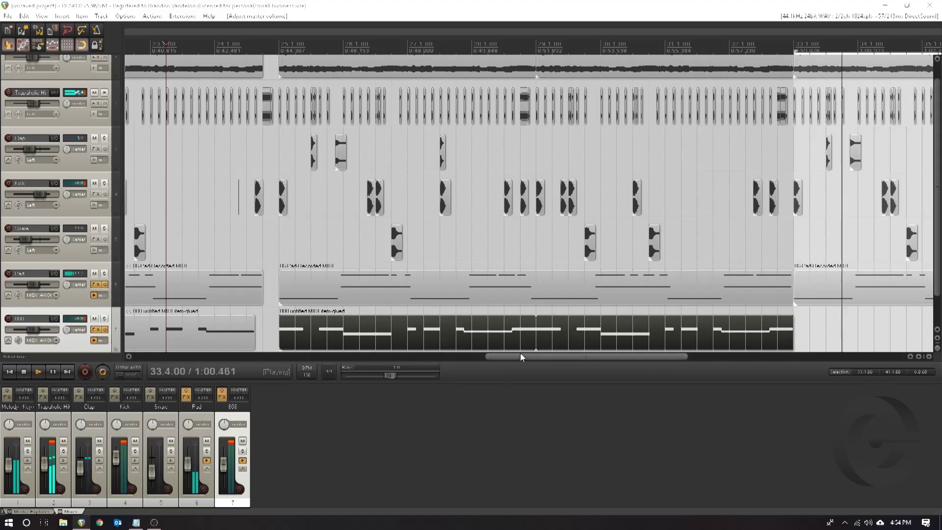
scroll(331, 208, "down", 3)
scroll(333, 211, "down", 3)
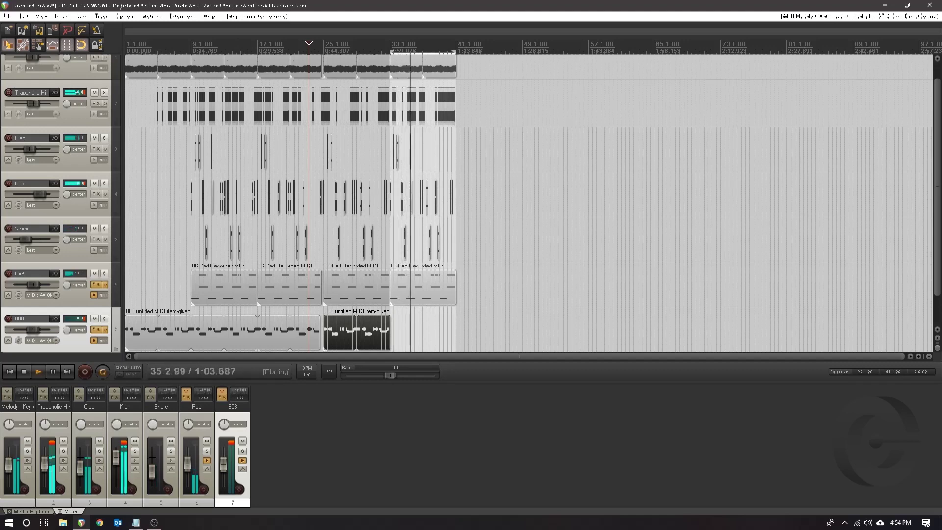
- Show the Media Explorer, enlarge its file list, and open the FX folder of the Sample Library
left_click(46, 16)
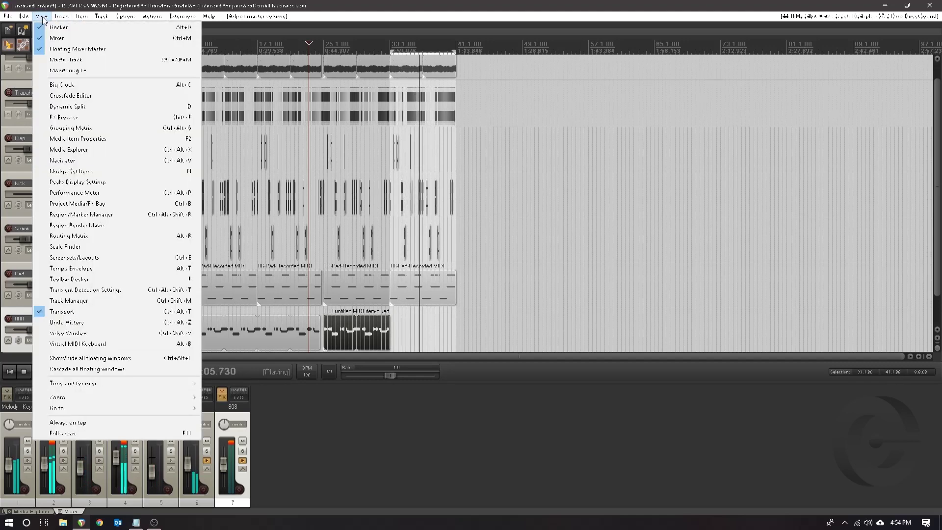
mouse_move(55, 19)
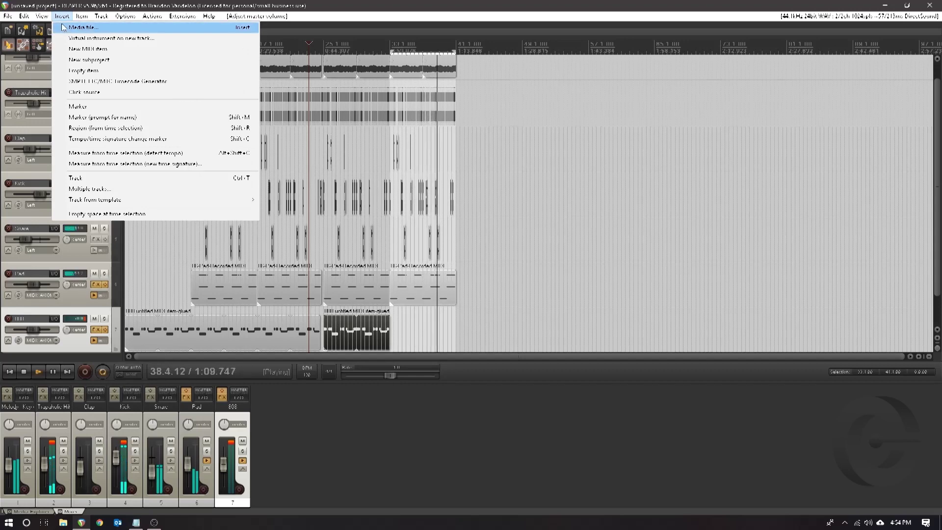
mouse_move(116, 23)
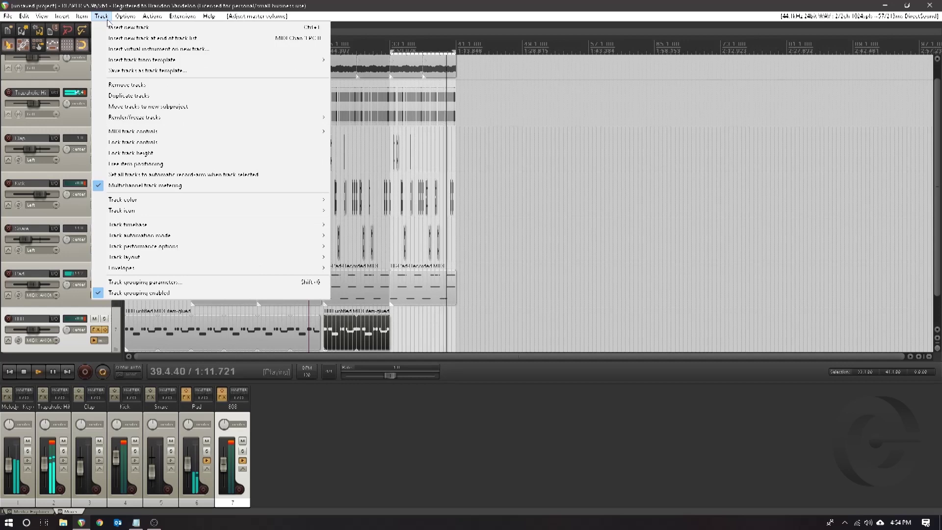
left_click(41, 17)
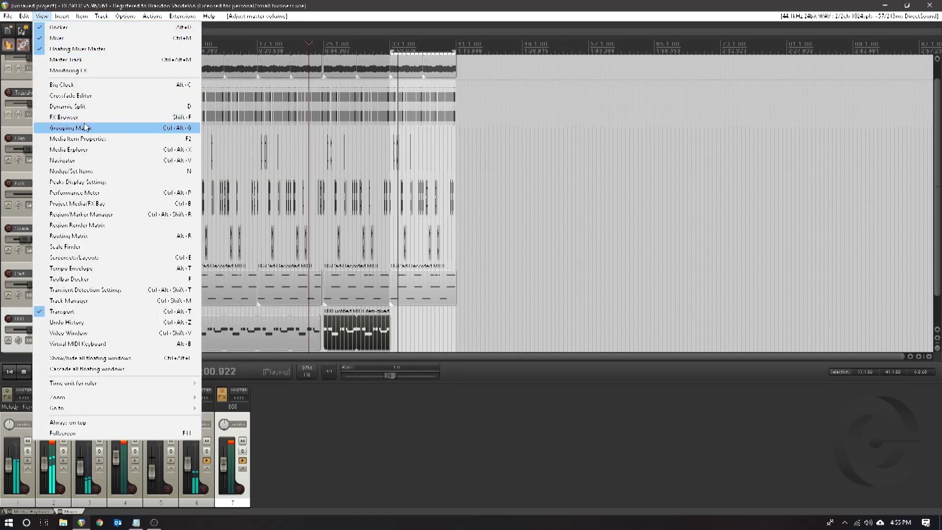
left_click(86, 149)
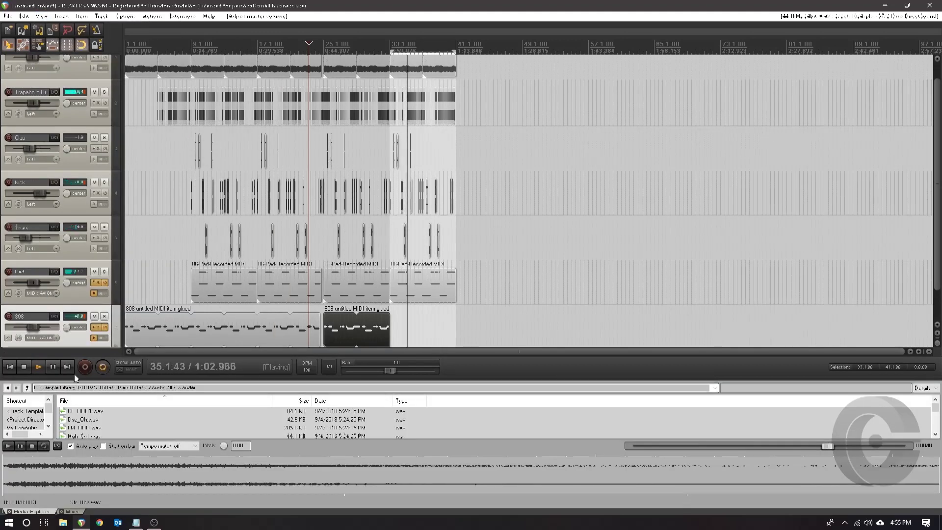
left_click_drag(150, 381, 150, 249)
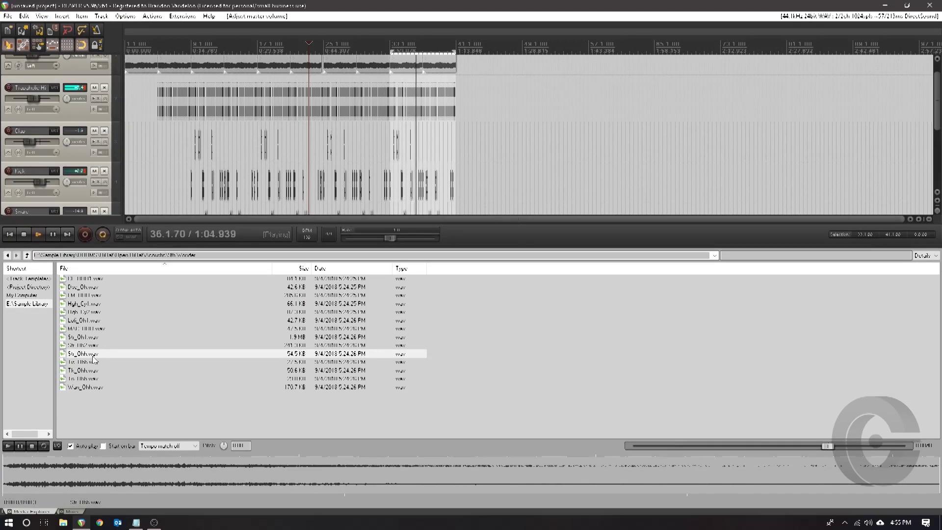
left_click(27, 304)
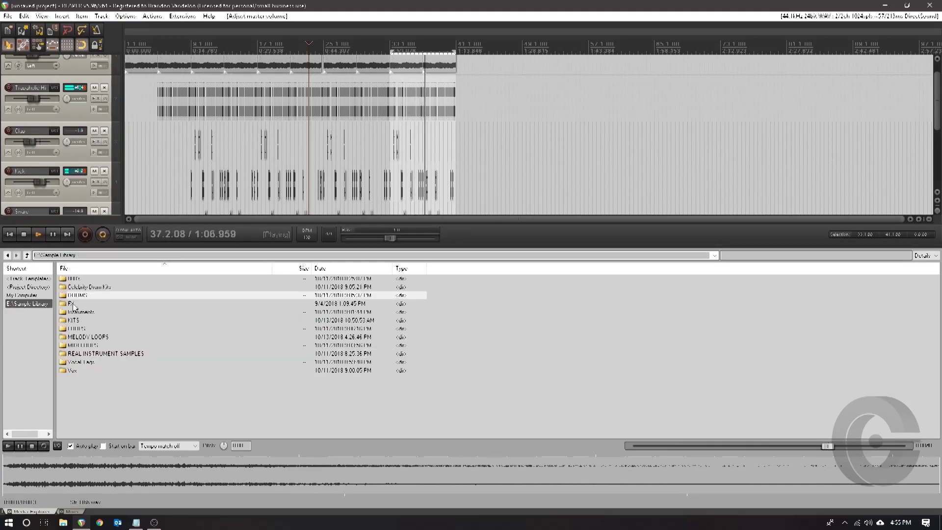
double_click(72, 304)
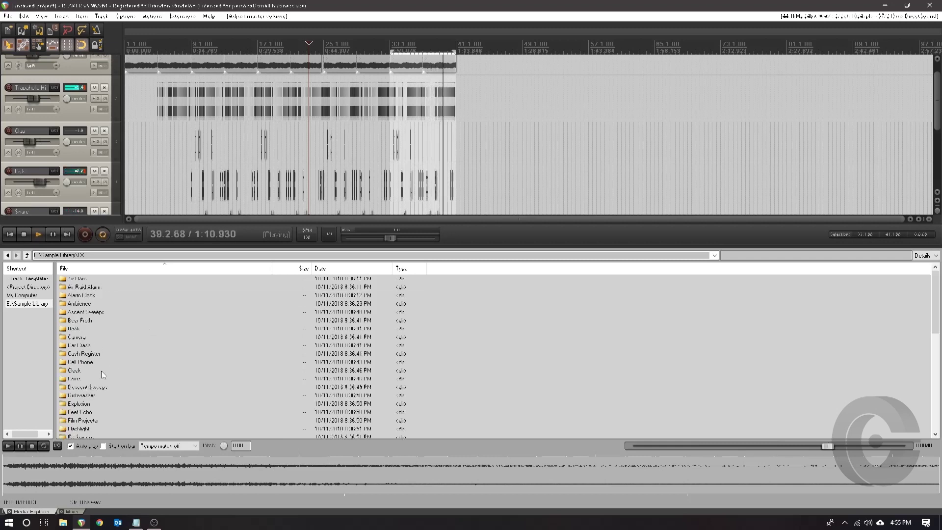
- Browse to the Cheering folder within the Ambience crowd sounds and preview its WAV file
left_click(96, 403)
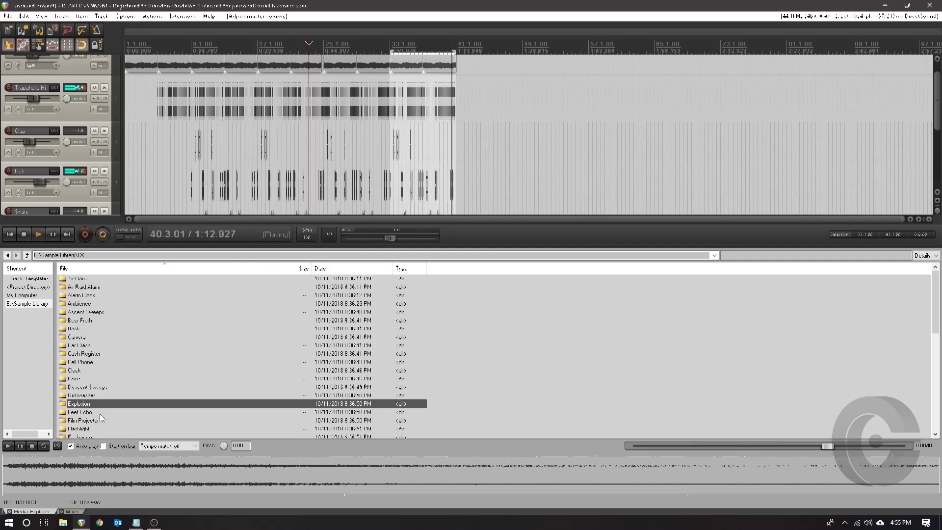
left_click(91, 305)
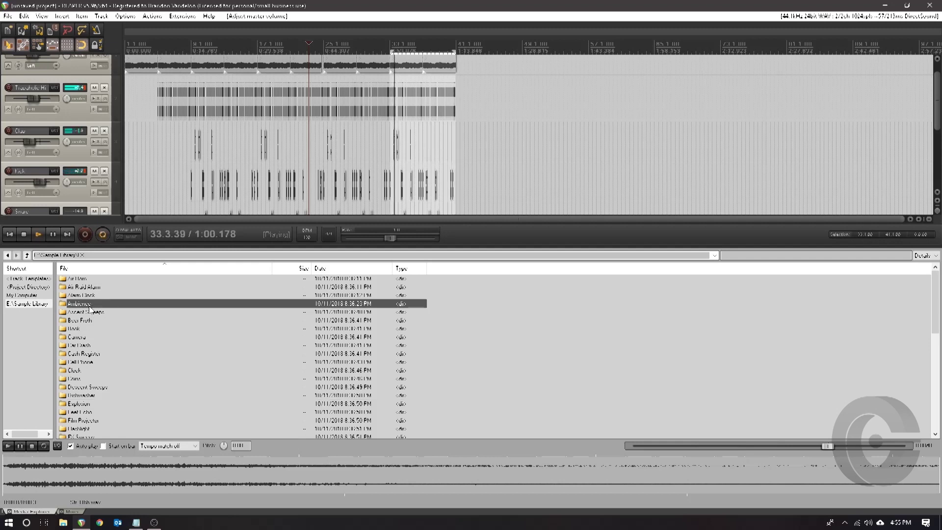
double_click(90, 305)
left_click(81, 278)
double_click(81, 278)
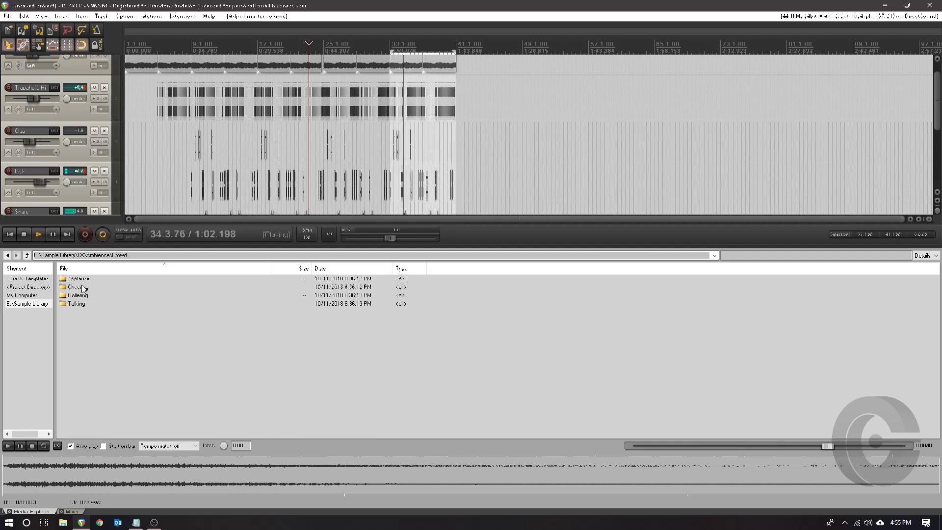
double_click(82, 286)
left_click(93, 279)
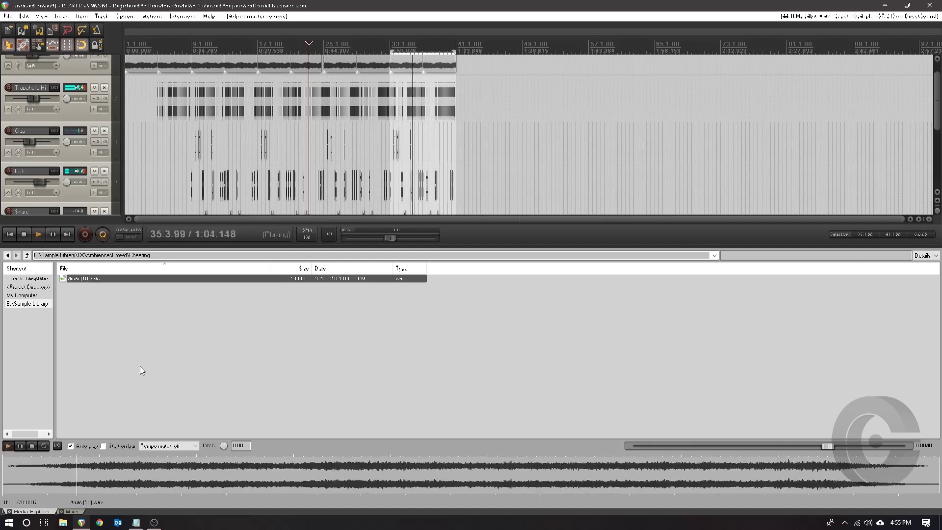
- Stop the cheering preview, return to the FX folder, and open Misc Sweeps inside Ascent Sweeps
left_click(35, 447)
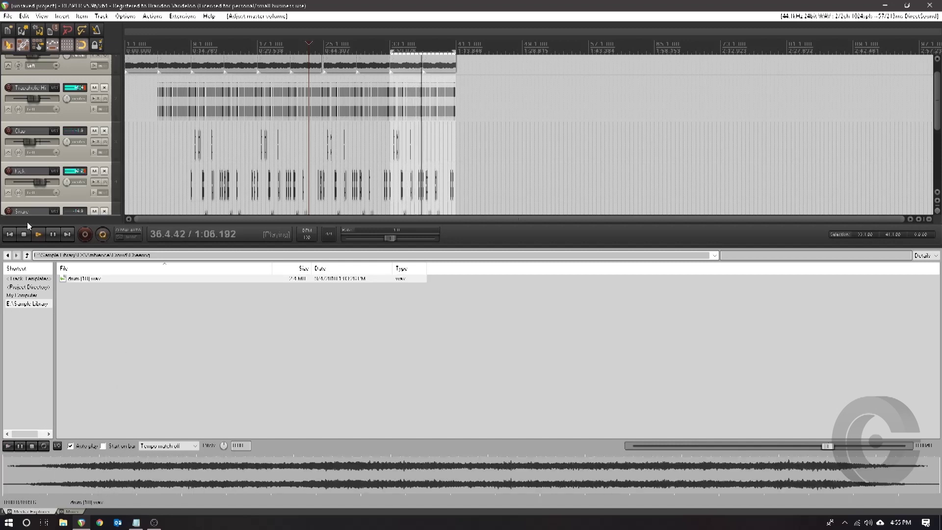
left_click(27, 255)
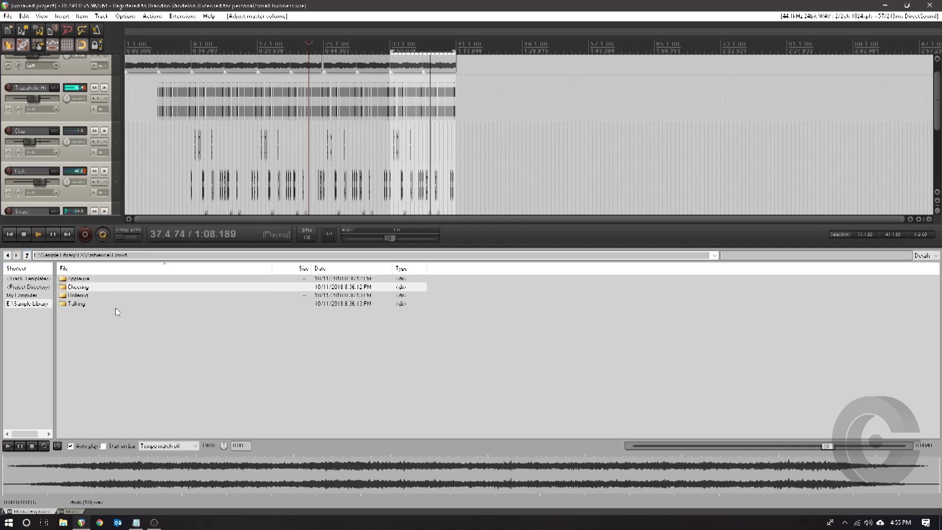
left_click(27, 257)
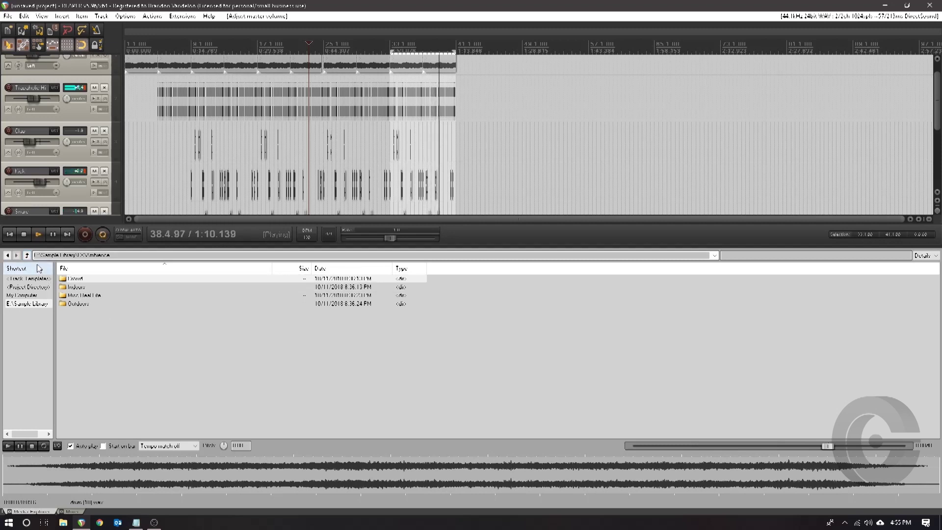
left_click(28, 256)
double_click(82, 312)
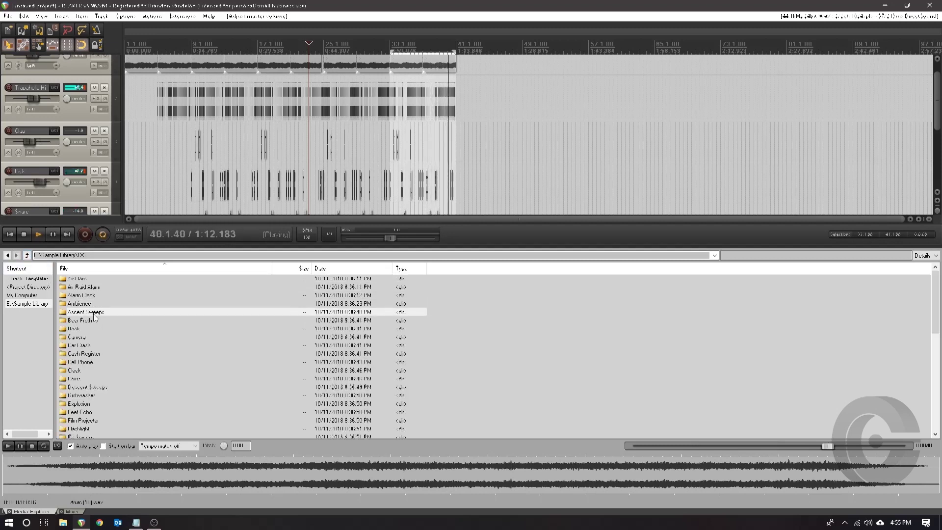
double_click(93, 363)
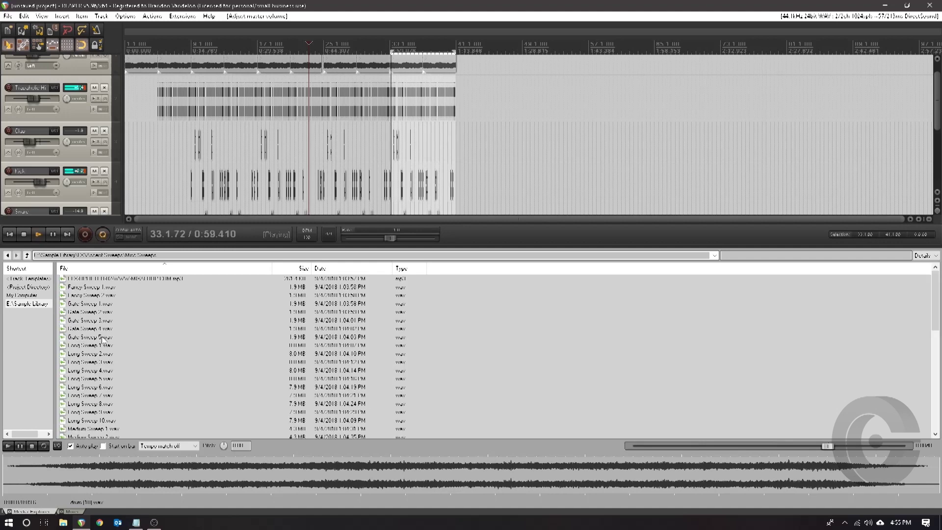
- Preview several ascending sweep samples, including Fancy Sweep 2, Short Sweep 1 and Short Sweep 2
left_click(98, 295)
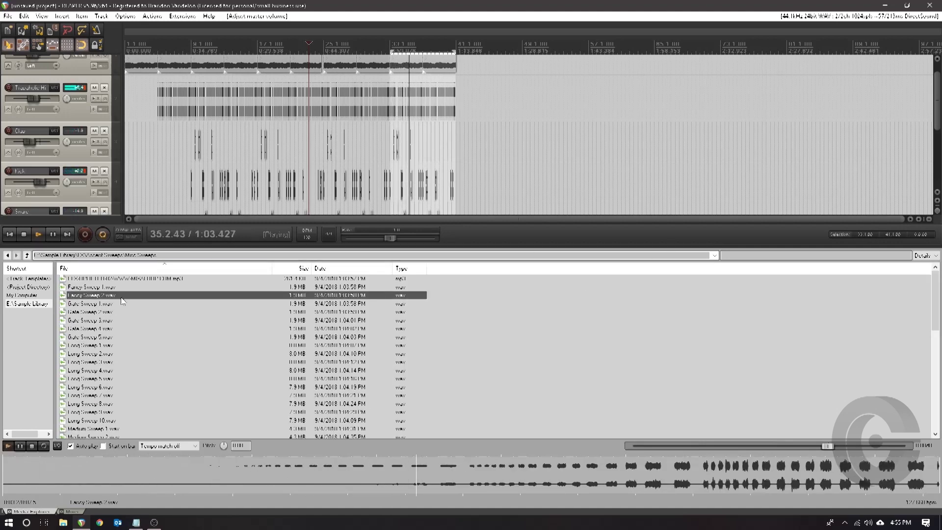
left_click(109, 328)
scroll(113, 324, "down", 9)
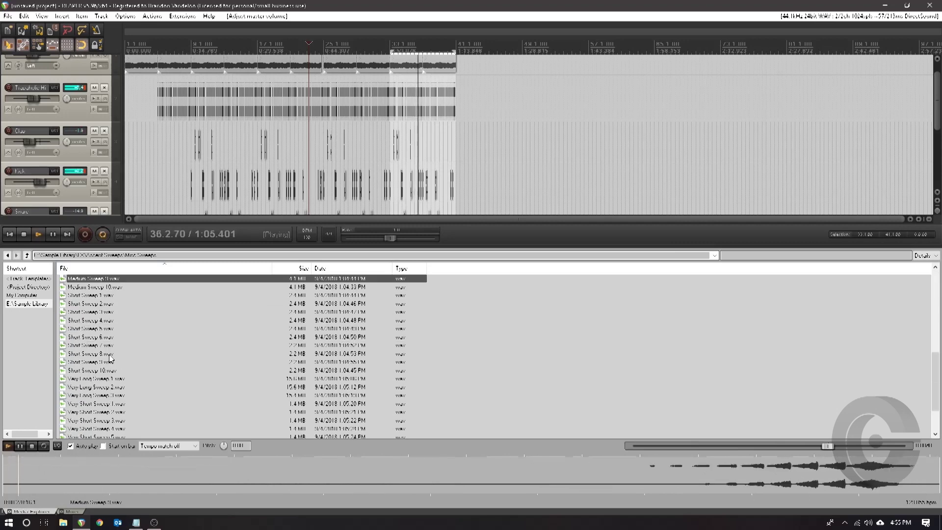
left_click(114, 304)
left_click(114, 297)
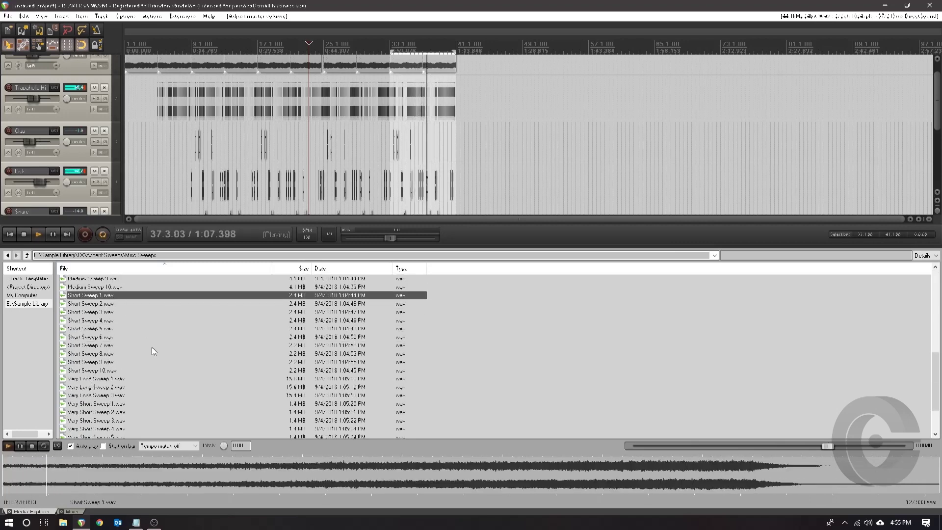
left_click(116, 304)
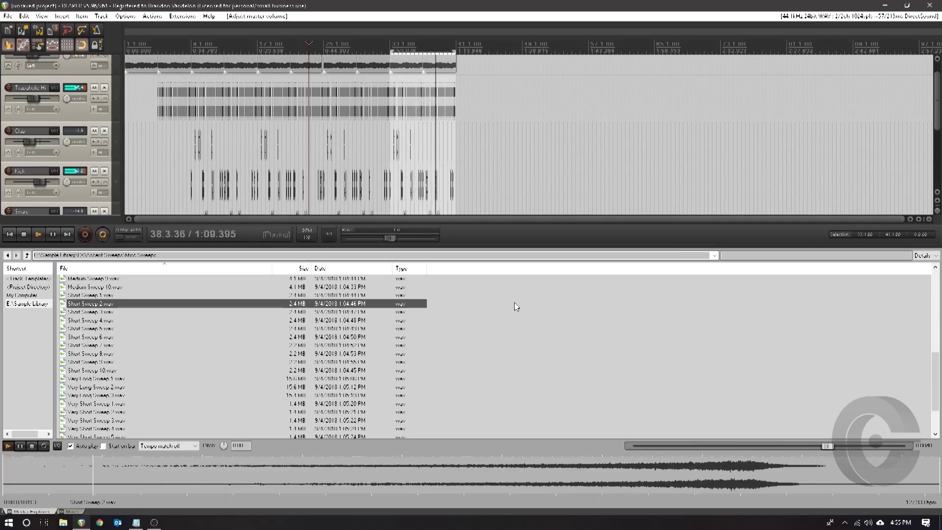
- Shrink the Media Explorer and insert Short Sweep 2.wav on a new track below the 808, leading up to bar 9
left_click_drag(530, 248, 524, 346)
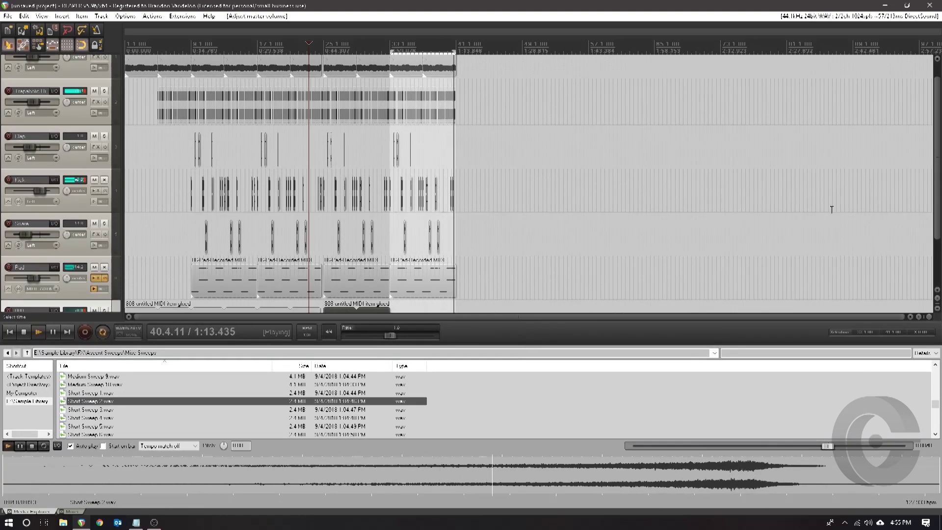
scroll(935, 190, "down", 3)
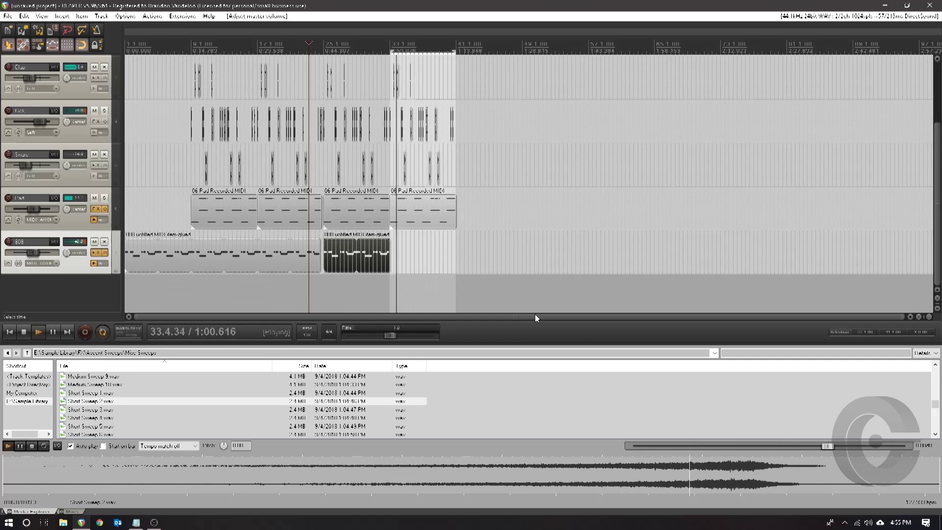
left_click_drag(118, 403, 149, 291)
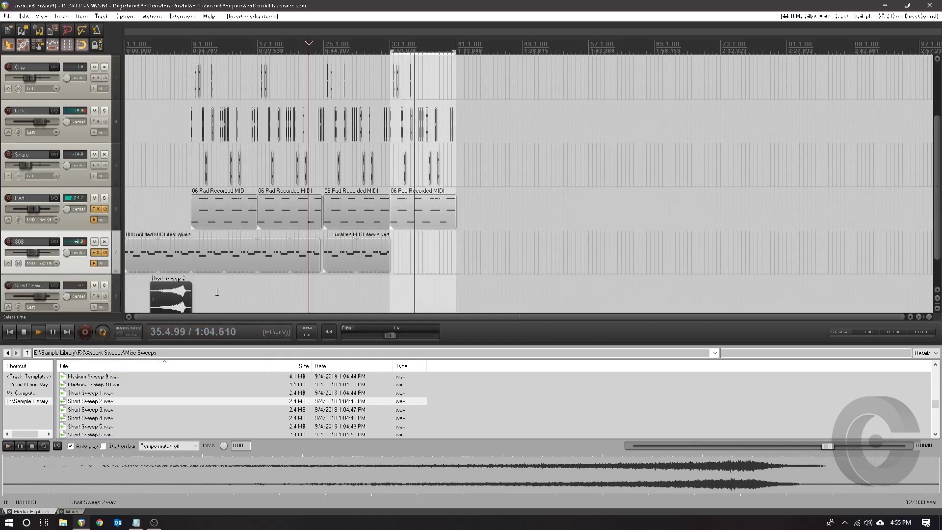
- Align the peak of the Short Sweep 2 item with bar 9 and lower its track volume during playback
scroll(215, 293, "up", 5)
left_click_drag(285, 317, 268, 306)
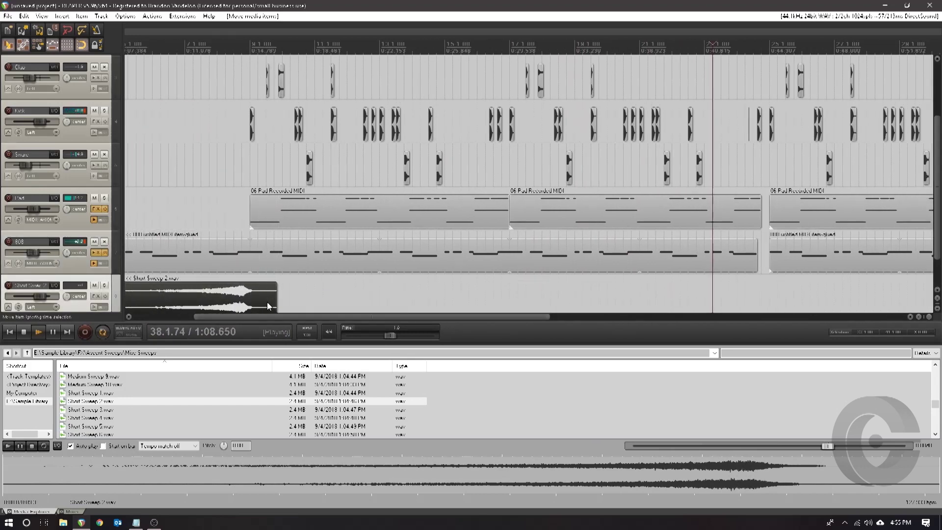
scroll(169, 61, "down", 4)
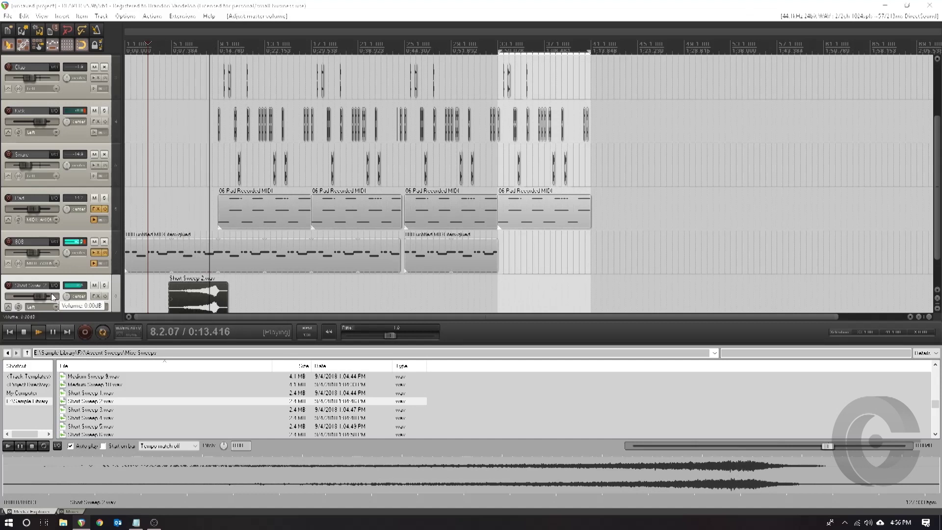
left_click_drag(53, 297, 30, 298)
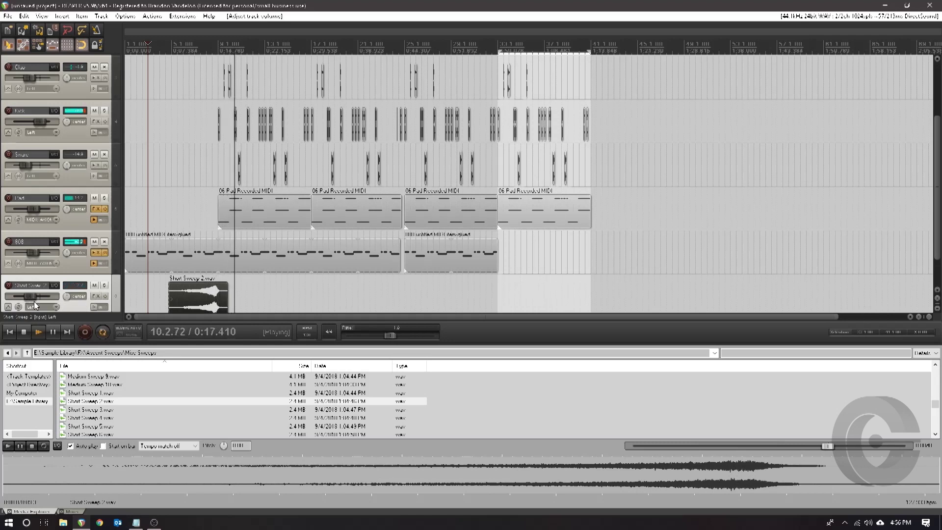